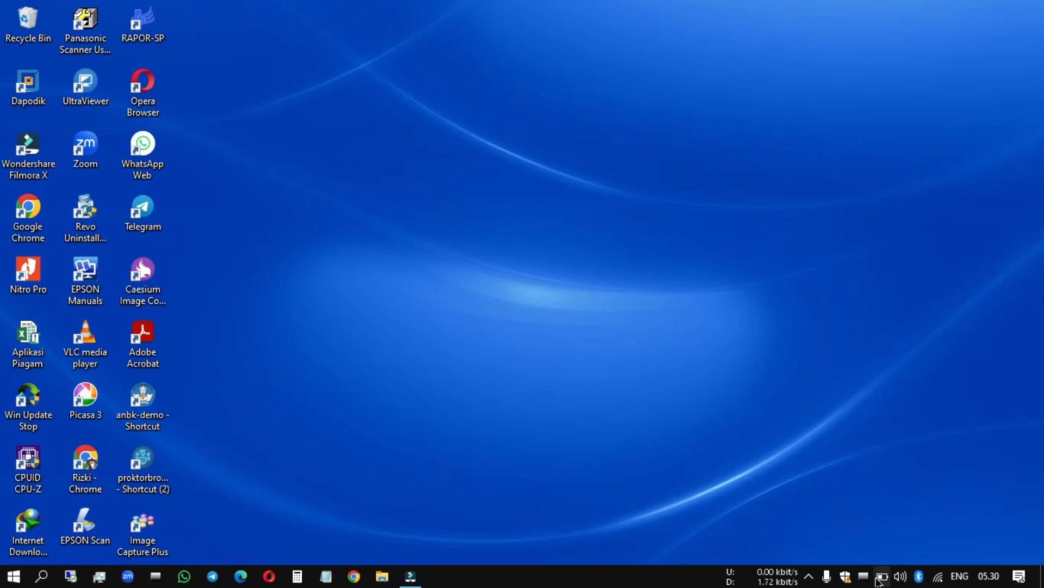
# Step: Launch Dapodik from the desktop and leave the Registrasi mode at OFFLINE after trying ONLINE
pyautogui.rightClick(866, 579)
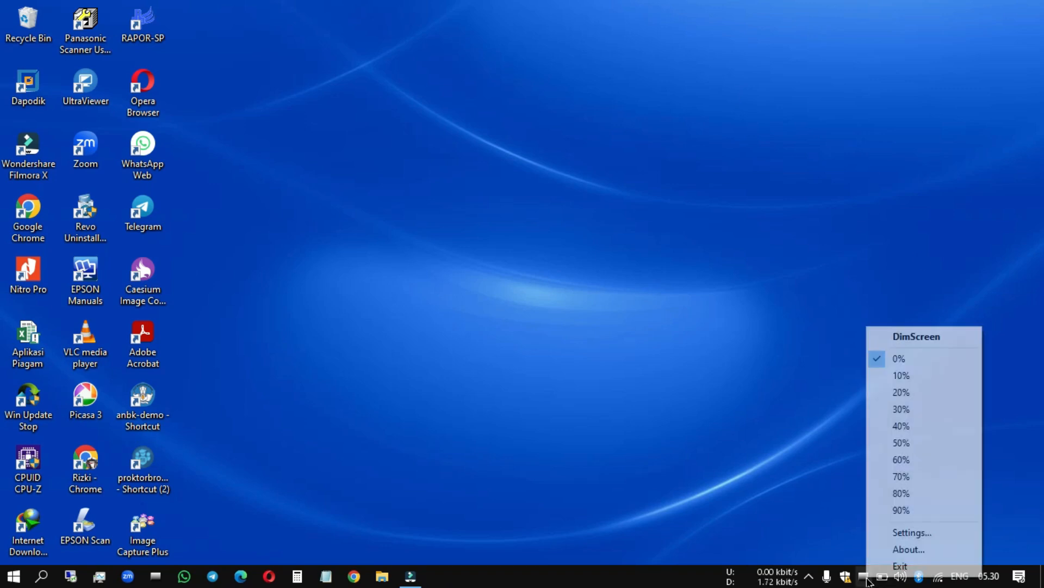
pyautogui.click(578, 576)
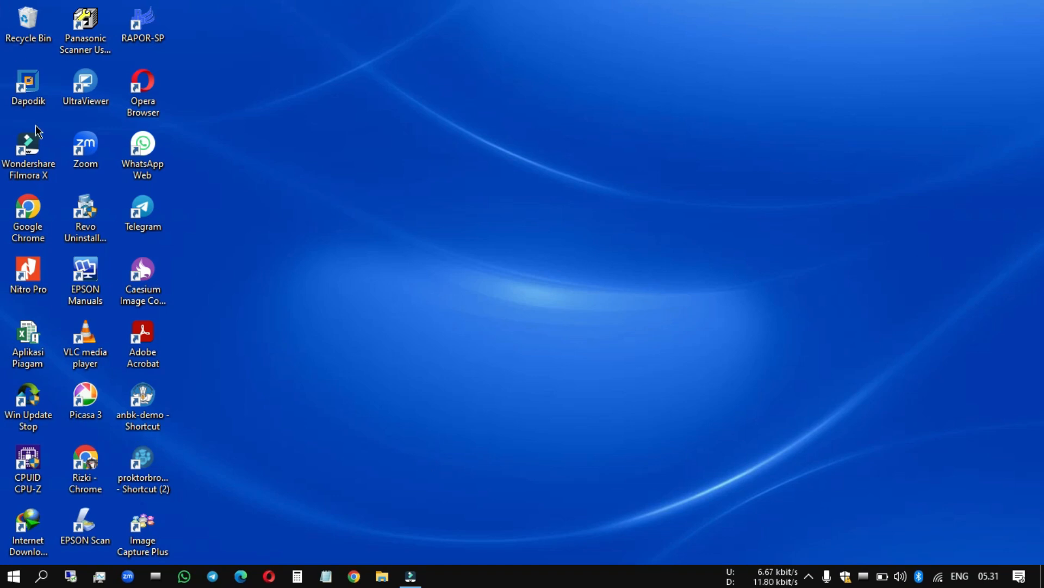
pyautogui.doubleClick(28, 84)
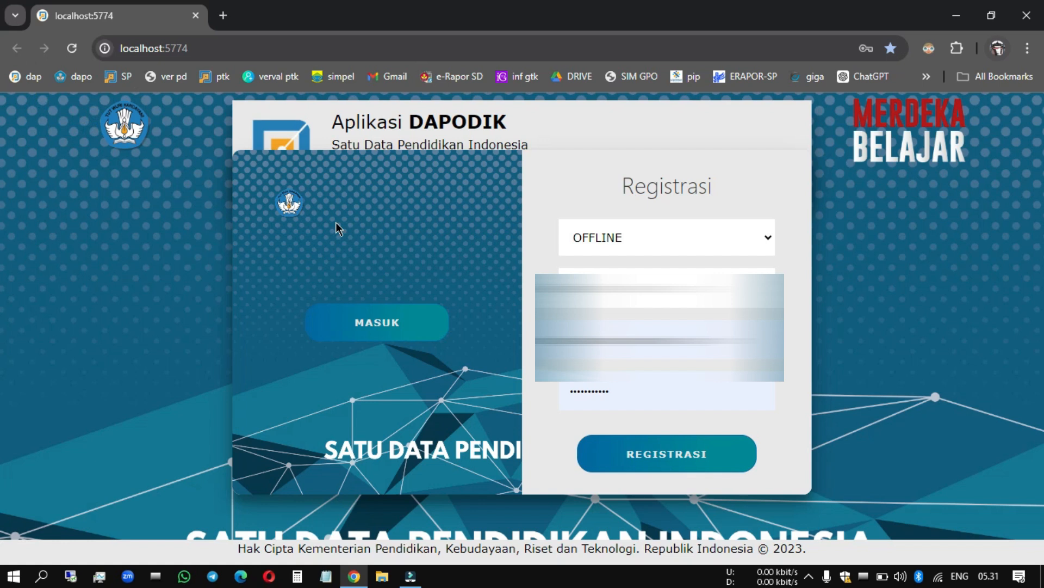
pyautogui.click(611, 241)
pyautogui.click(630, 271)
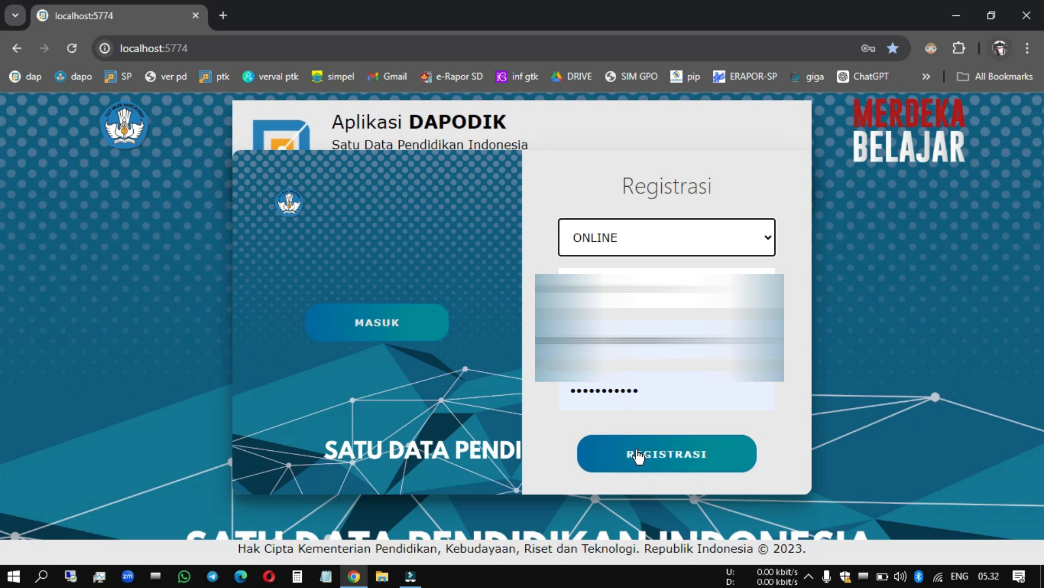
pyautogui.click(600, 241)
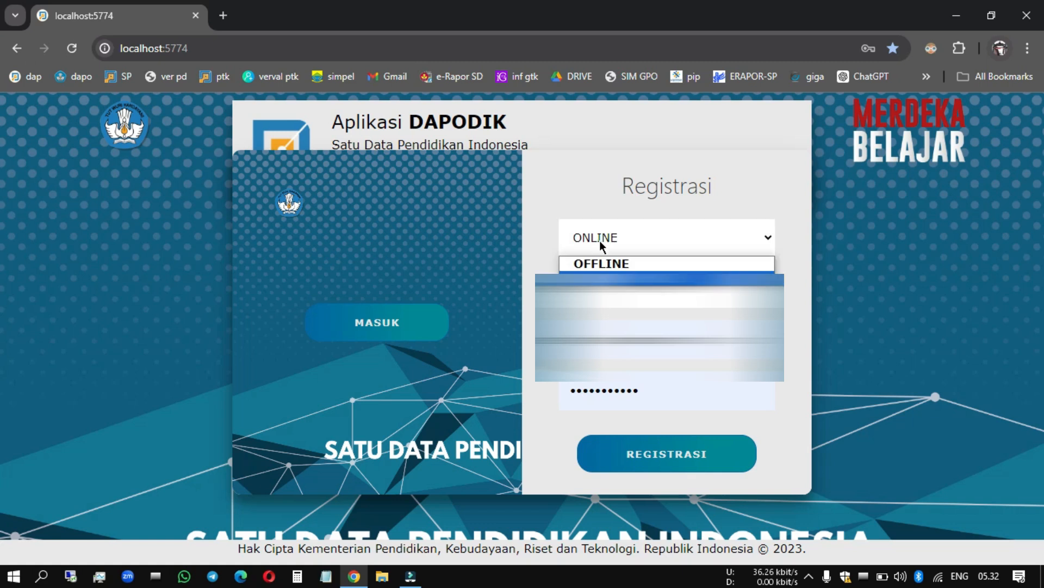
pyautogui.click(602, 261)
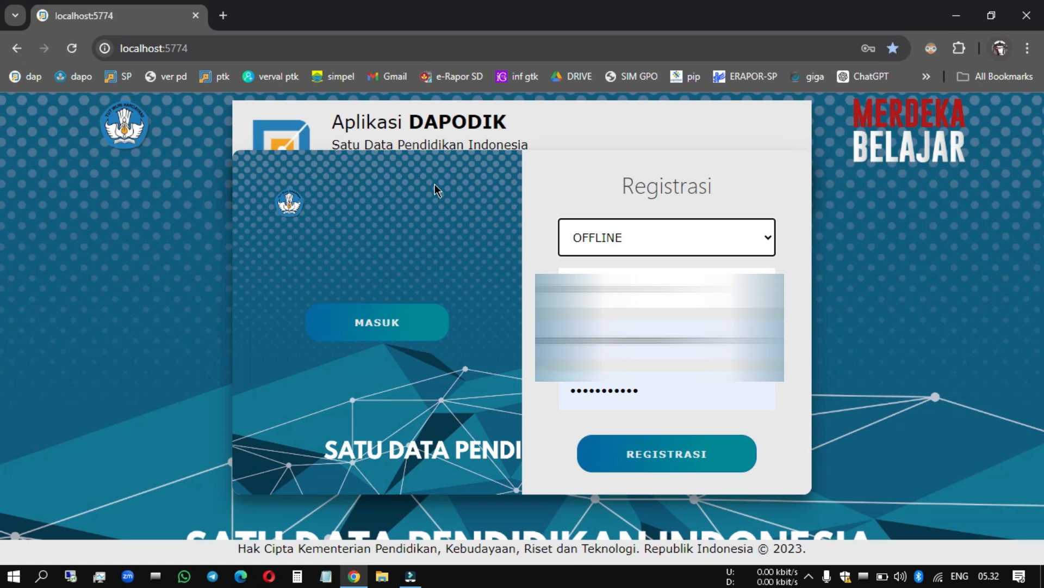
pyautogui.click(222, 15)
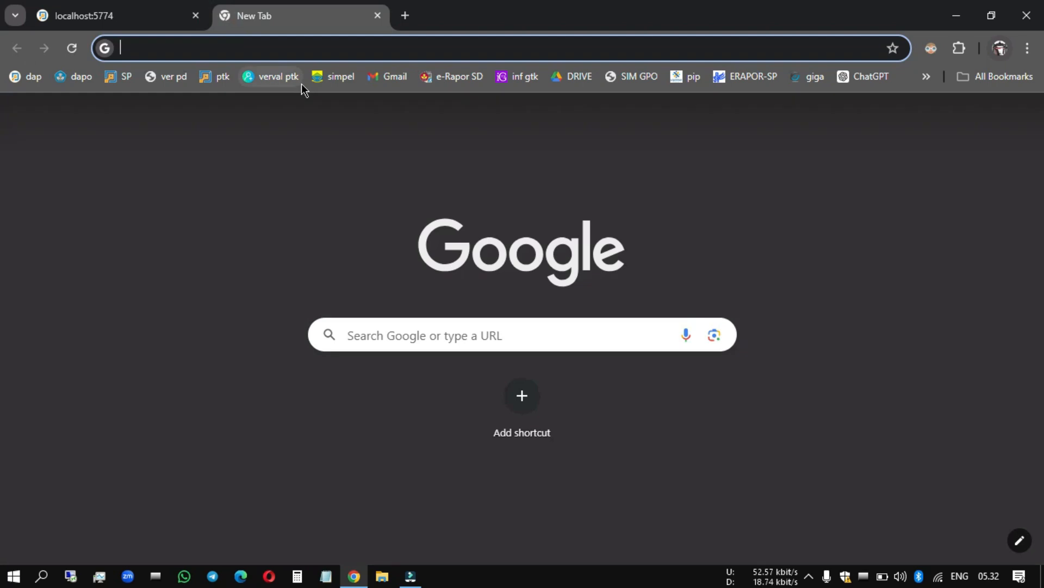
# Step: Go to dapo.kemdikbud.go.id and open the Jawa Barat prefill3 02C link under Unduhan > Data Prefill
pyautogui.write('dapo')
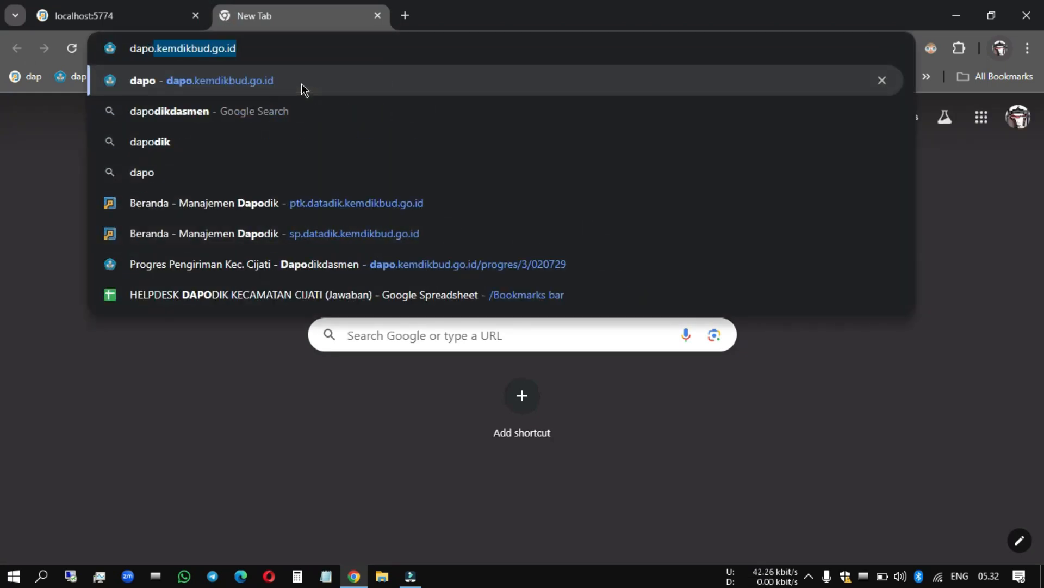
pyautogui.press('Return')
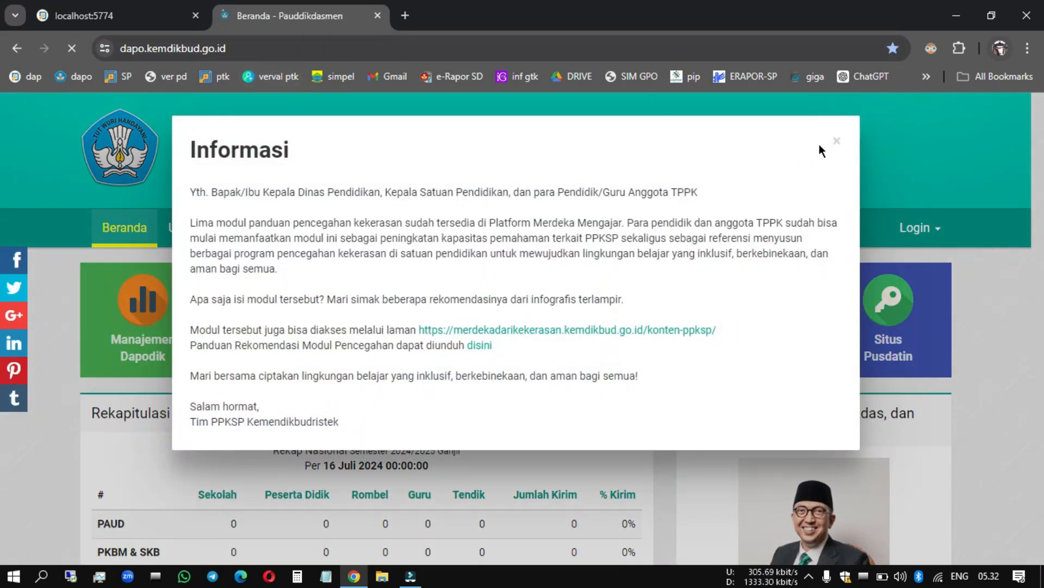
pyautogui.click(837, 142)
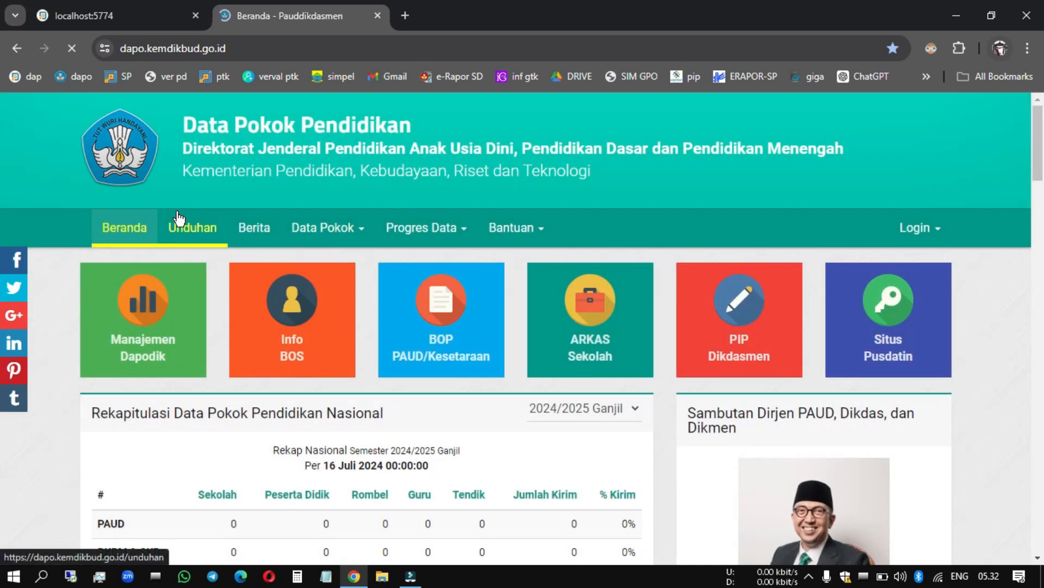
pyautogui.click(188, 238)
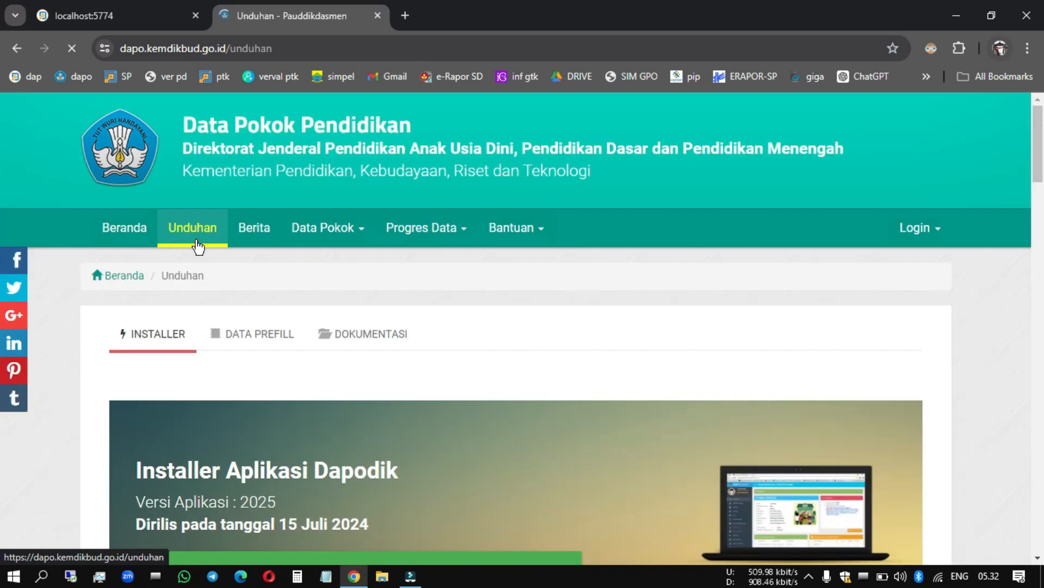
pyautogui.click(247, 334)
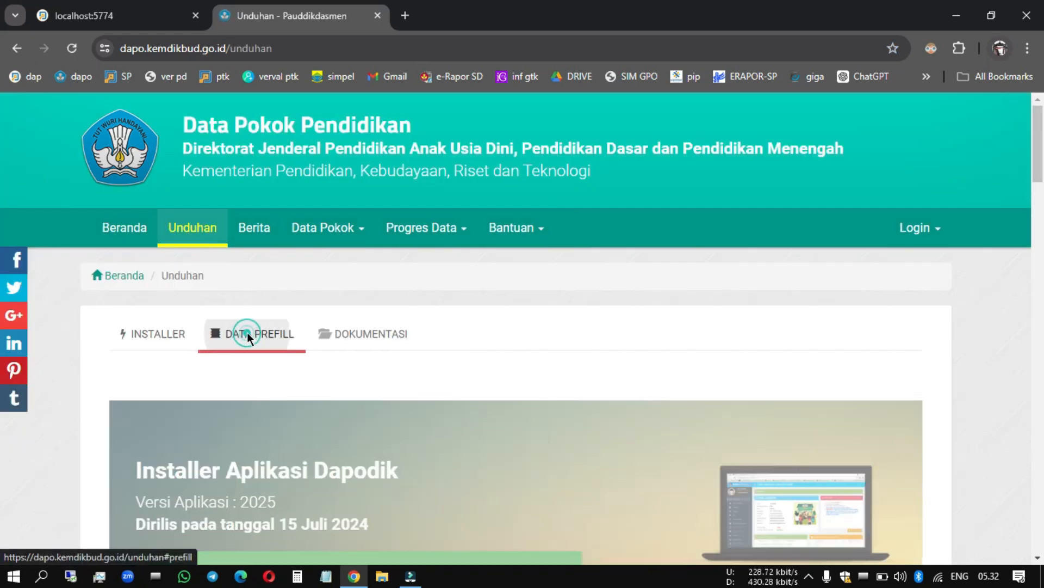
pyautogui.scroll(-5, 269, 340)
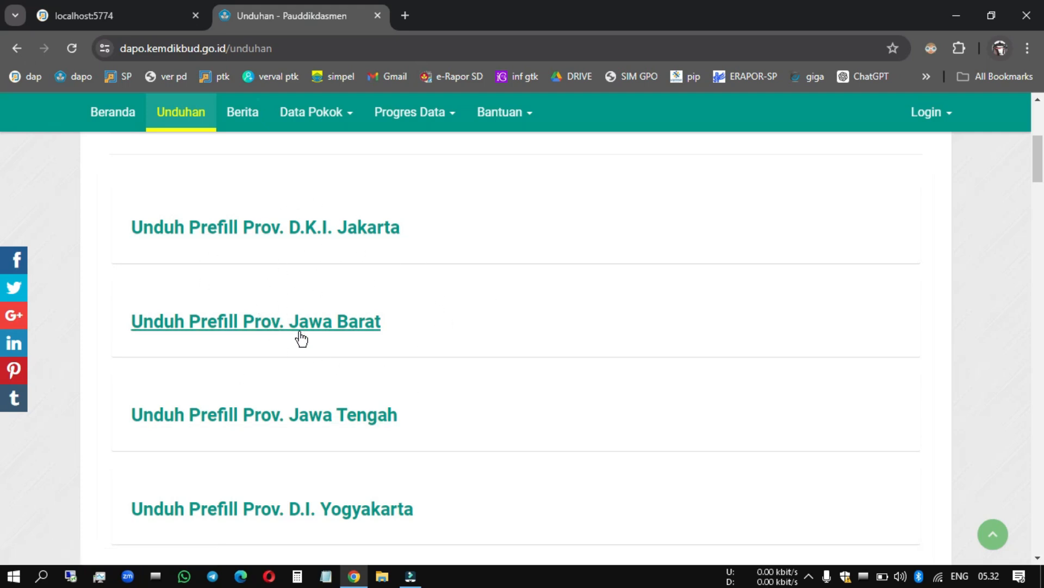
pyautogui.click(289, 318)
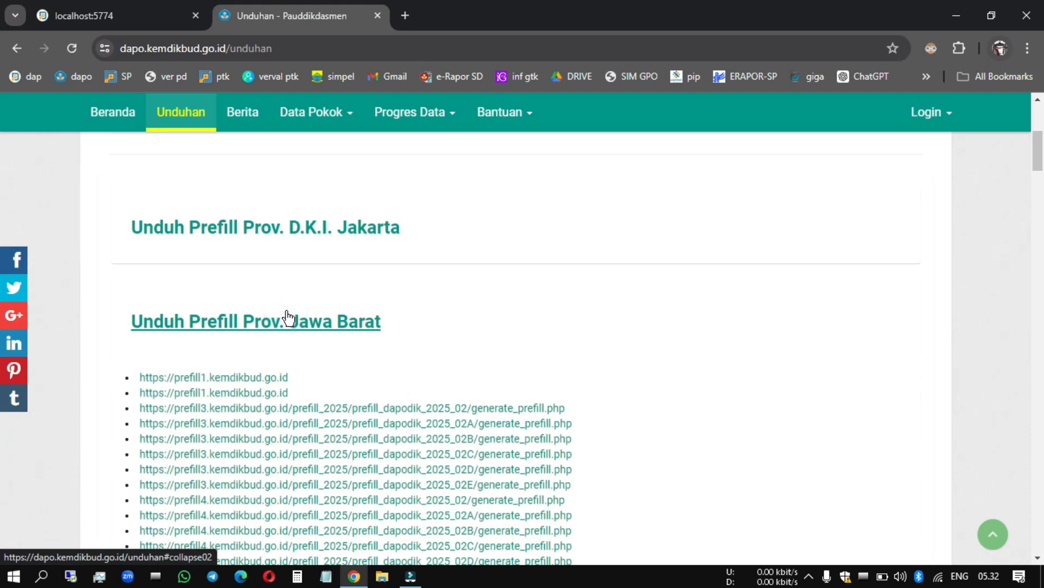
pyautogui.scroll(-4, 368, 400)
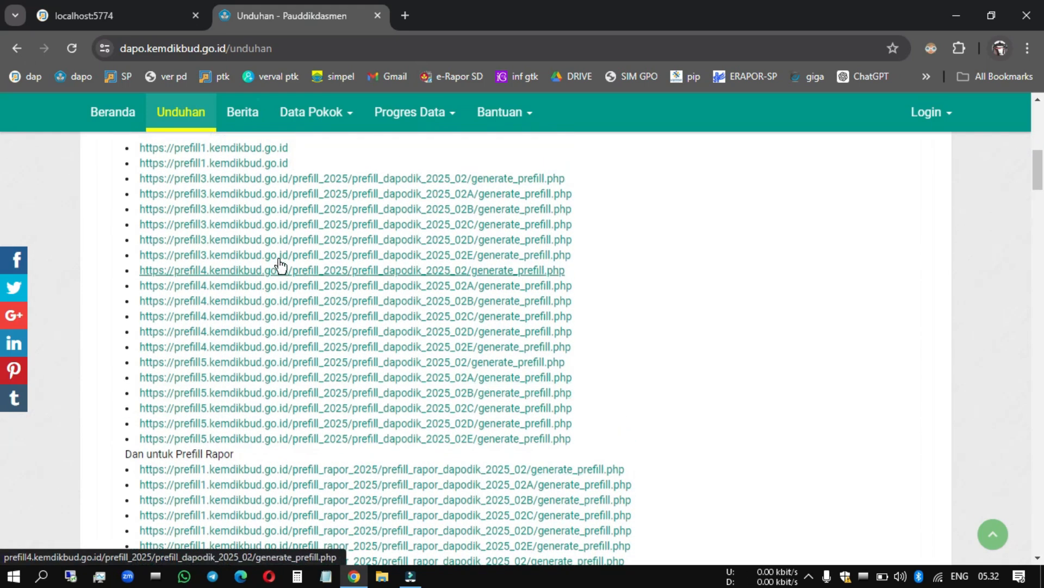
pyautogui.click(341, 227)
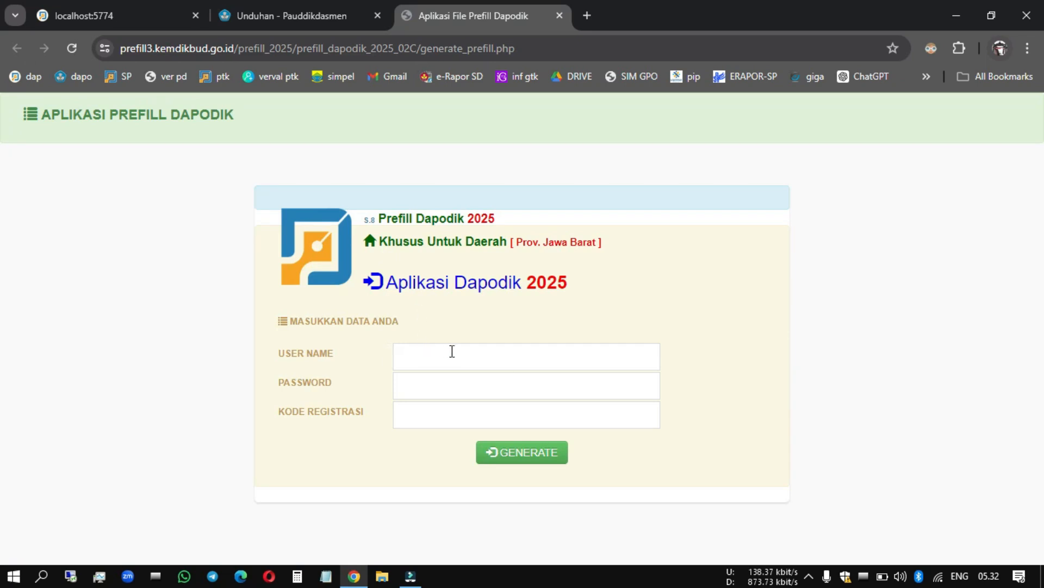
# Step: Autofill the saved user name, password and Kode Registrasi, then generate the school's prefill file
pyautogui.click(452, 351)
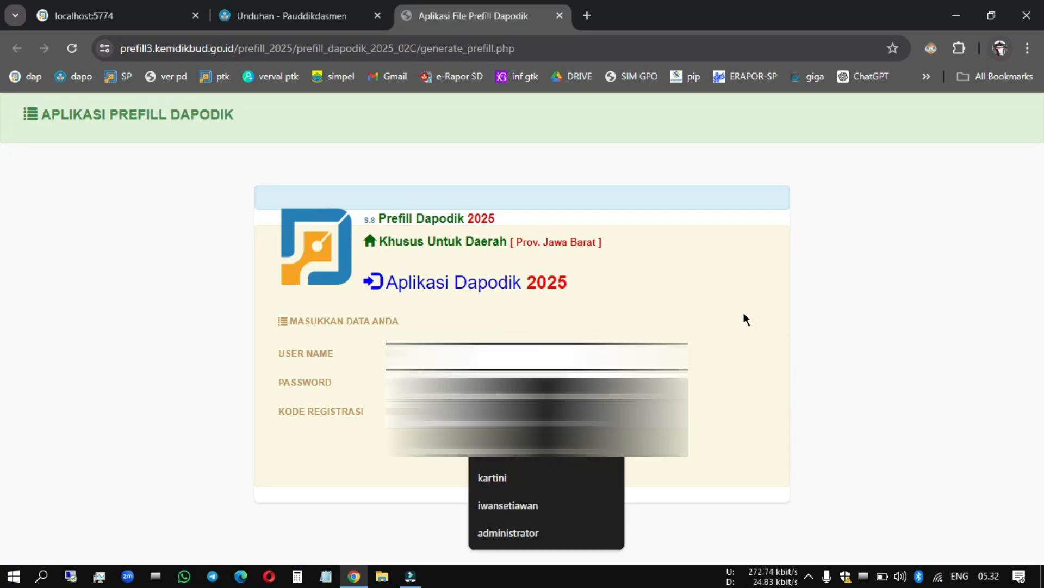
pyautogui.click(794, 308)
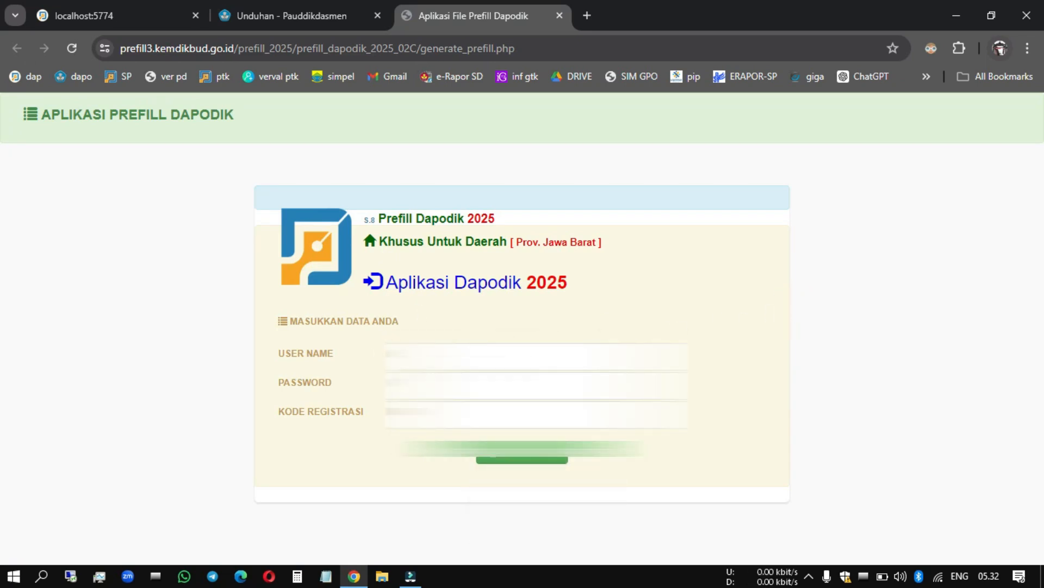
pyautogui.click(381, 354)
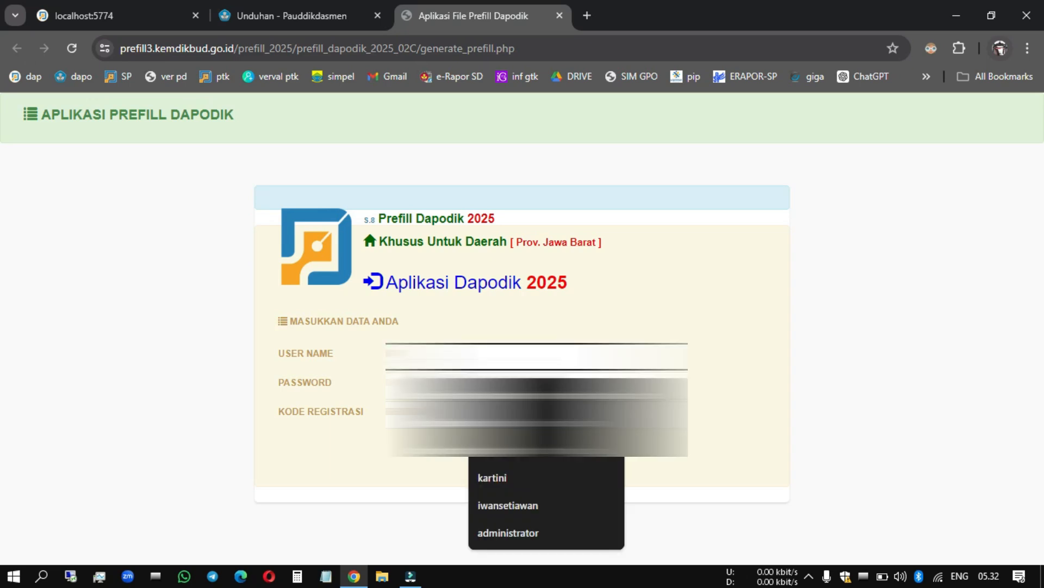
pyautogui.press('Down')
pyautogui.press('Return')
pyautogui.press('Tab')
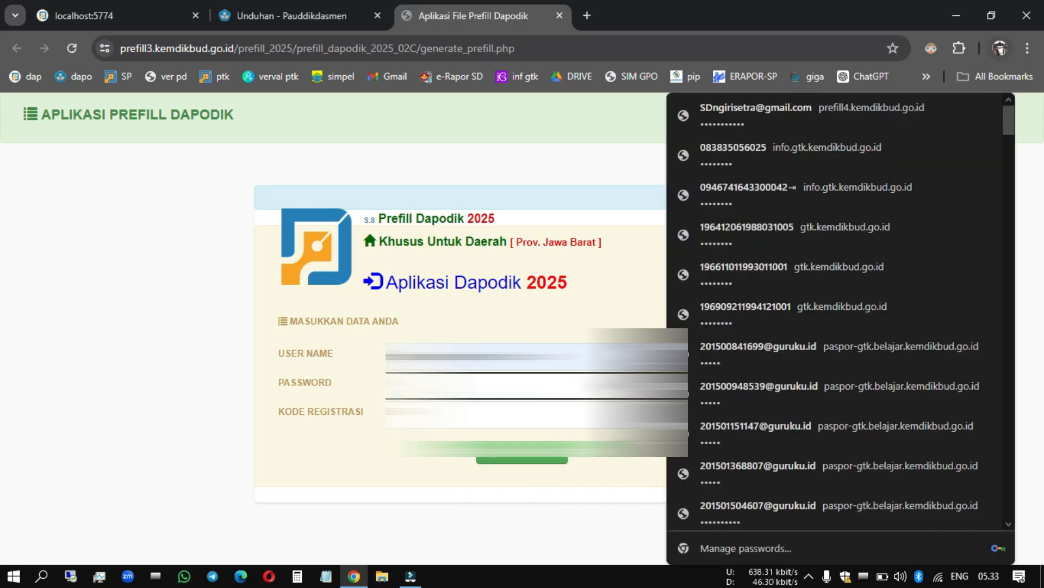
pyautogui.press('Down')
pyautogui.press('Return')
pyautogui.press('Tab')
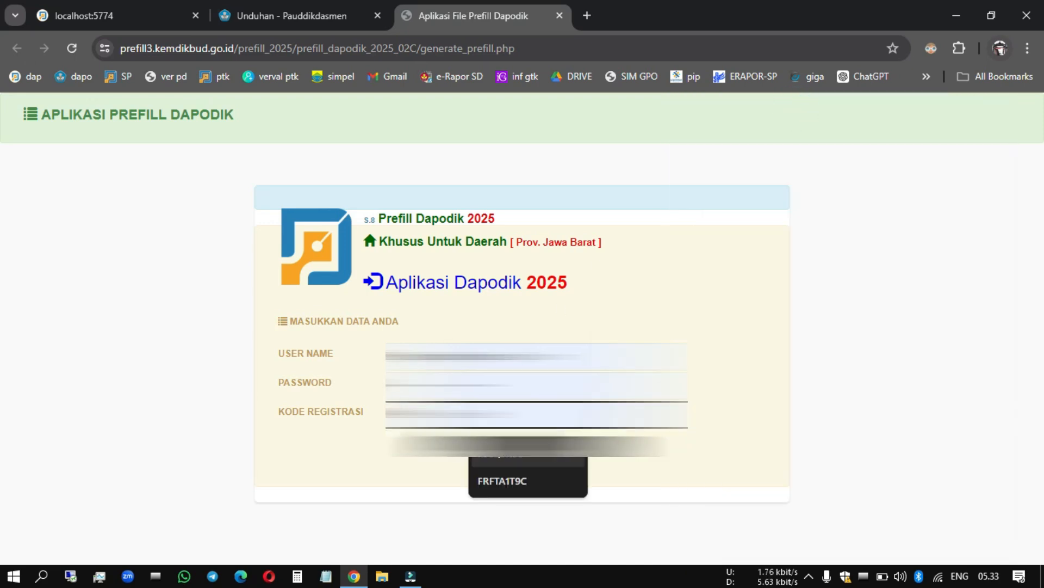
pyautogui.click(492, 481)
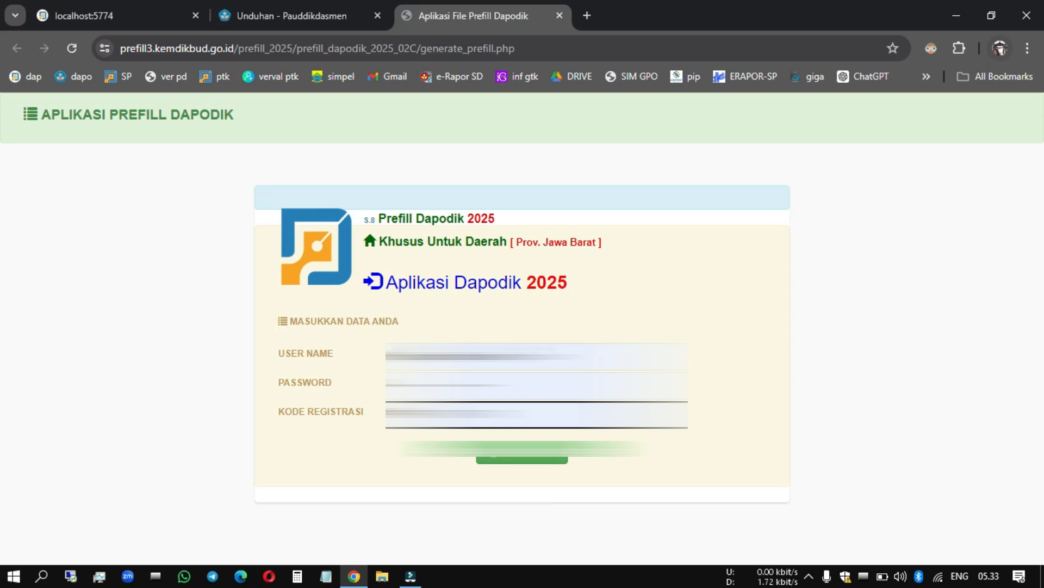
pyautogui.click(541, 459)
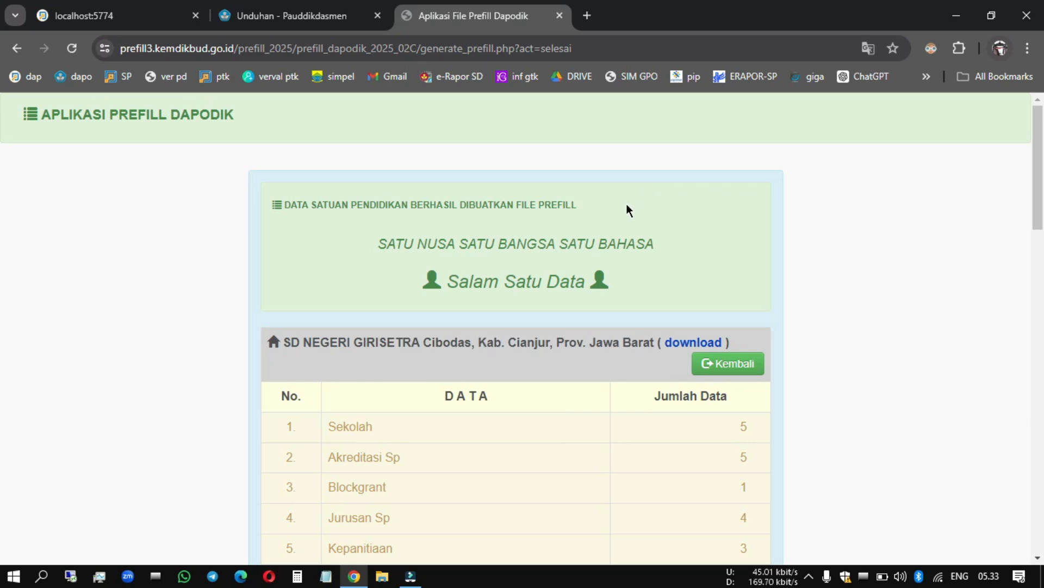
# Step: Save the generated prefill file to Downloads and close both portal tabs
pyautogui.click(687, 347)
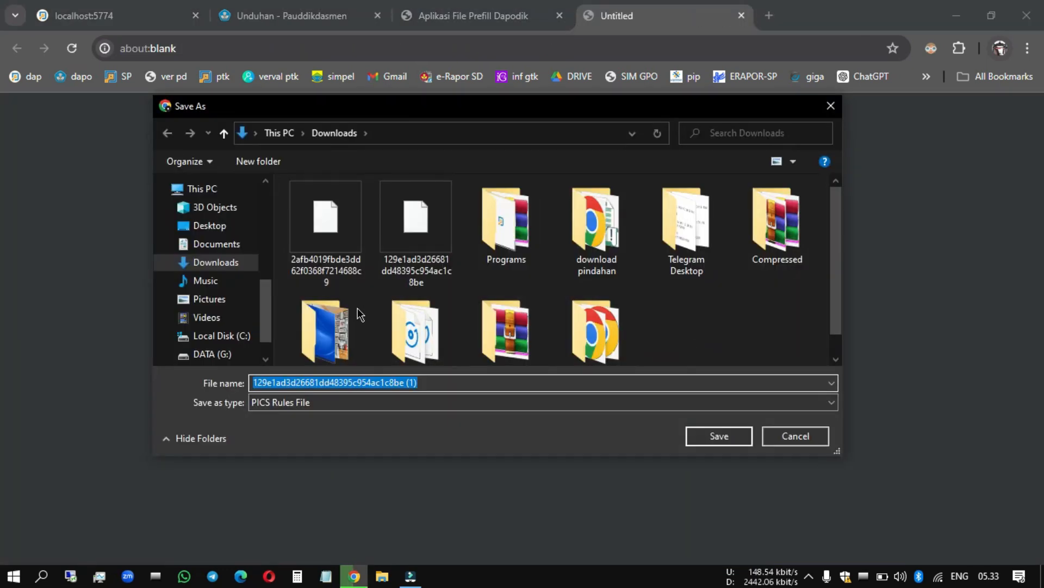
pyautogui.click(720, 436)
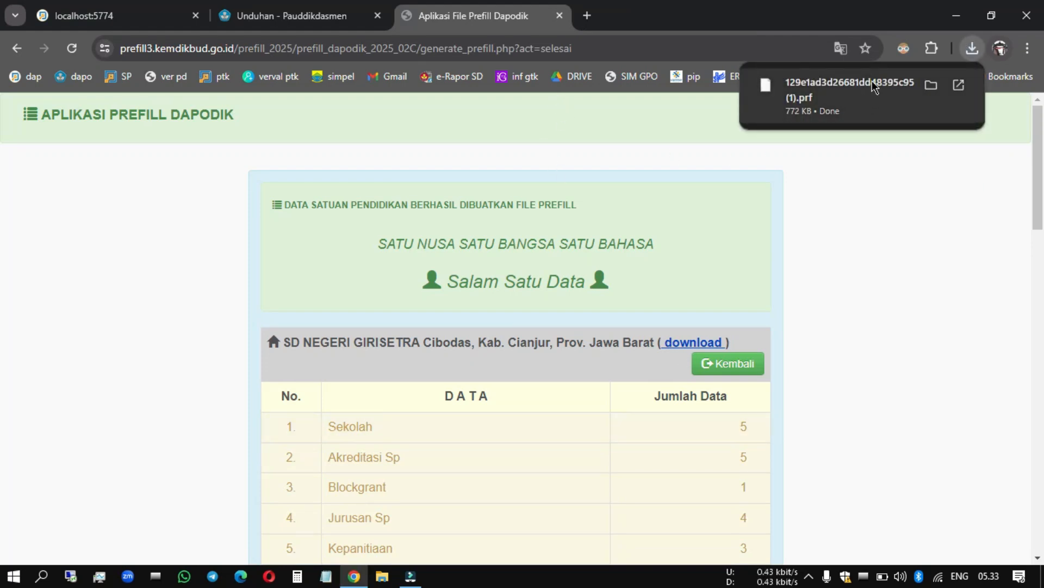
pyautogui.click(560, 16)
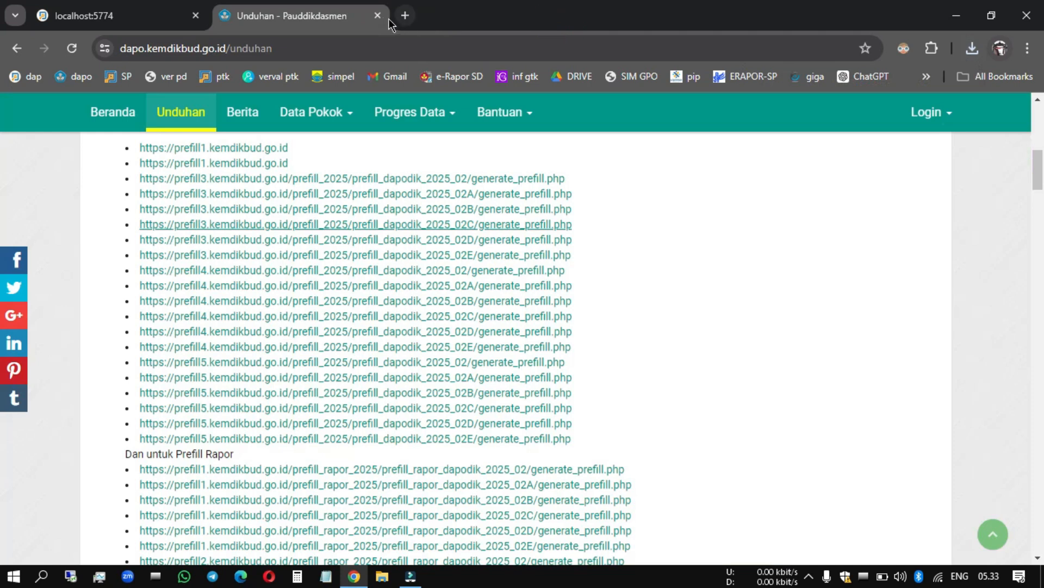
pyautogui.click(377, 16)
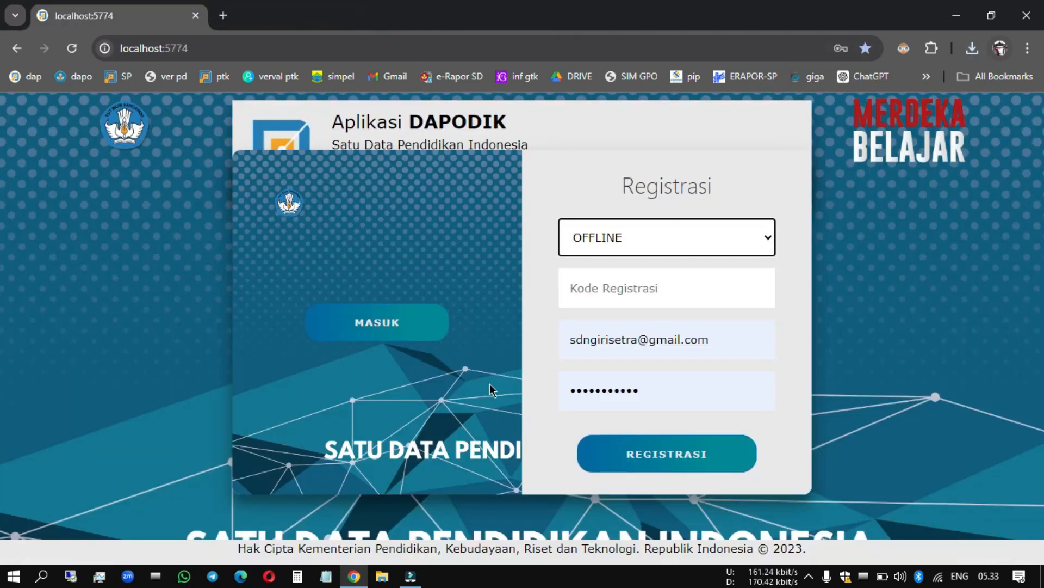
# Step: Copy the downloaded prefill file from the Downloads folder in File Explorer
pyautogui.click(382, 577)
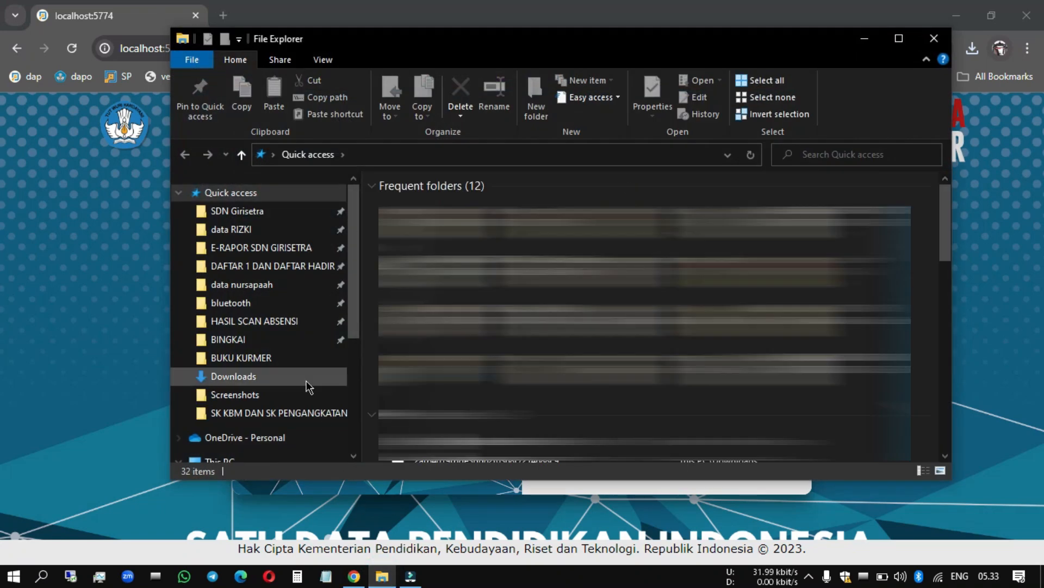
pyautogui.scroll(-3, 307, 384)
pyautogui.scroll(-1, 301, 374)
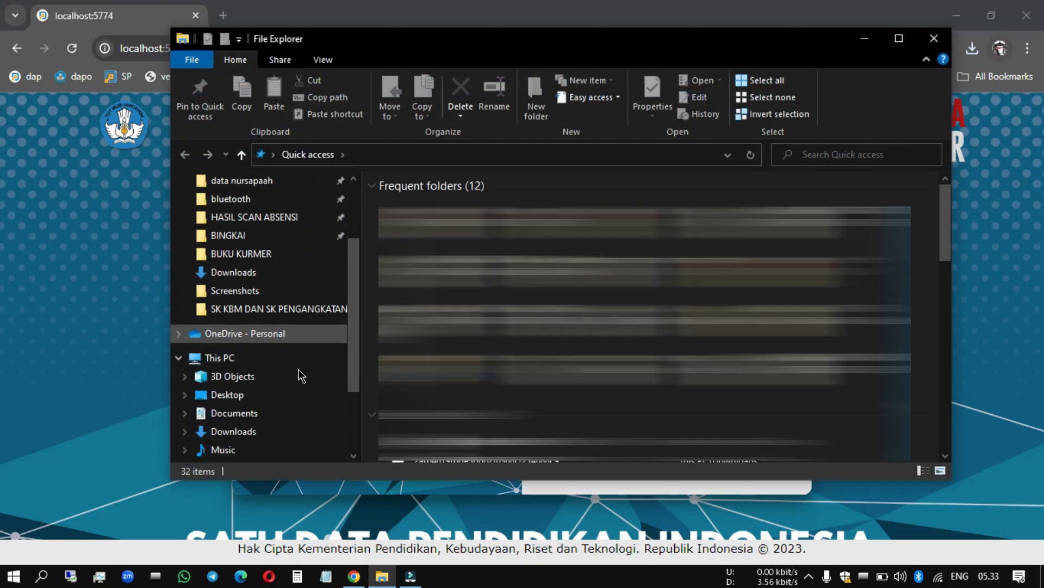
pyautogui.click(282, 431)
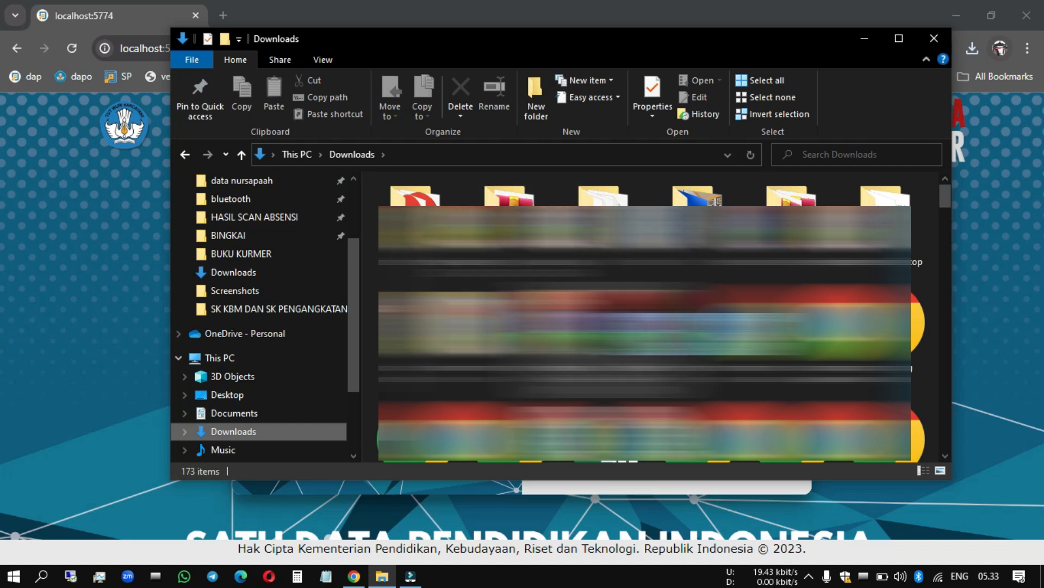
pyautogui.moveTo(947, 196); pyautogui.dragTo(937, 471)
pyautogui.click(794, 404)
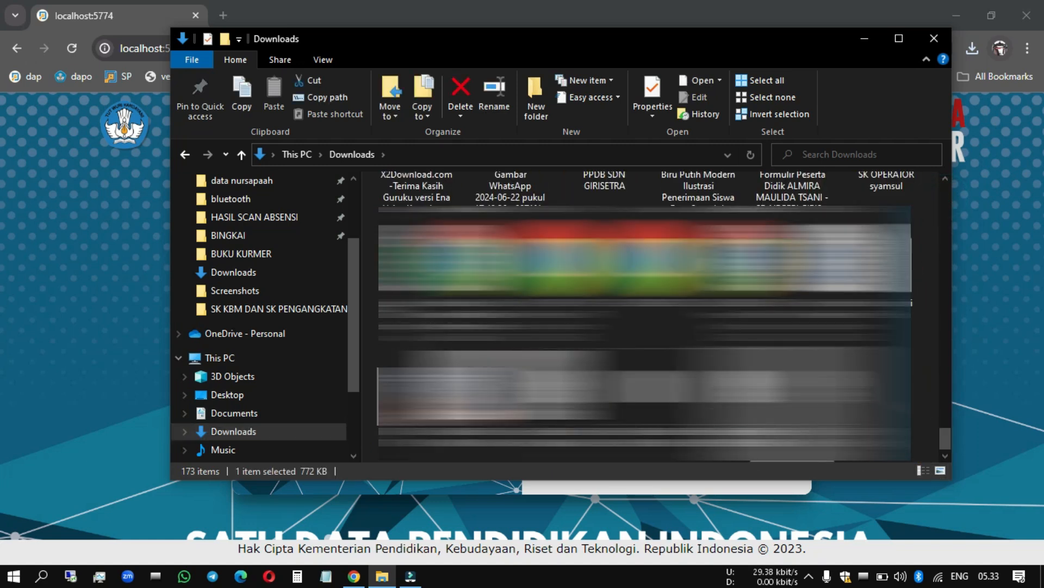
pyautogui.rightClick(794, 407)
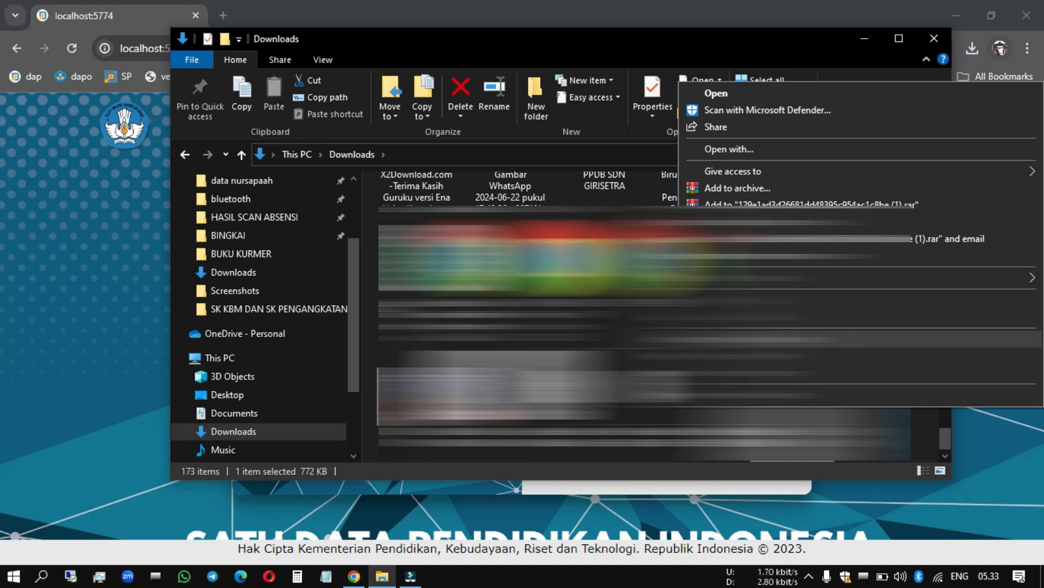
pyautogui.click(783, 317)
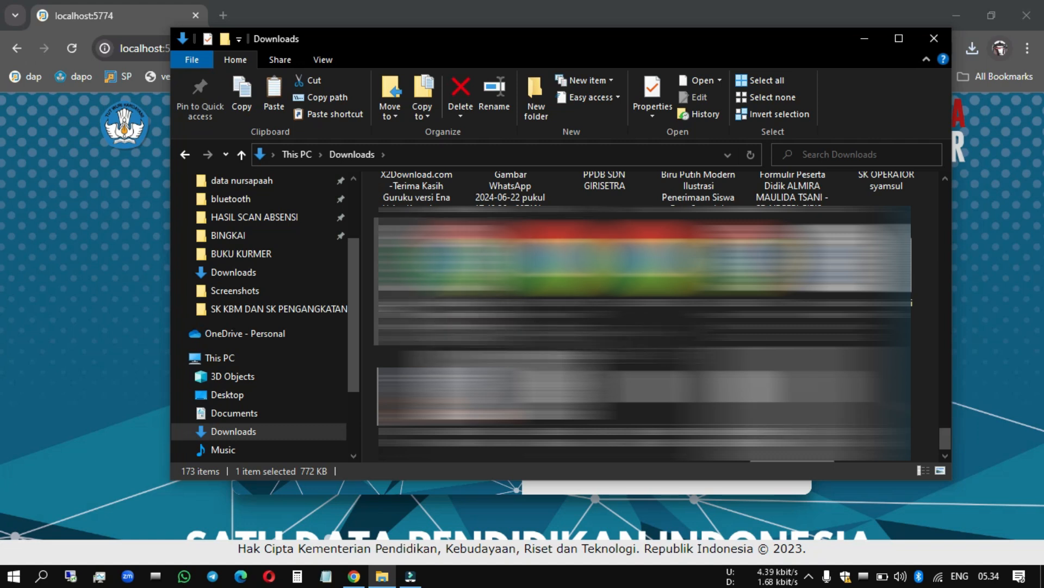
# Step: Paste the prefill file into the empty C:\prefill_dapodik folder
pyautogui.scroll(-3, 318, 384)
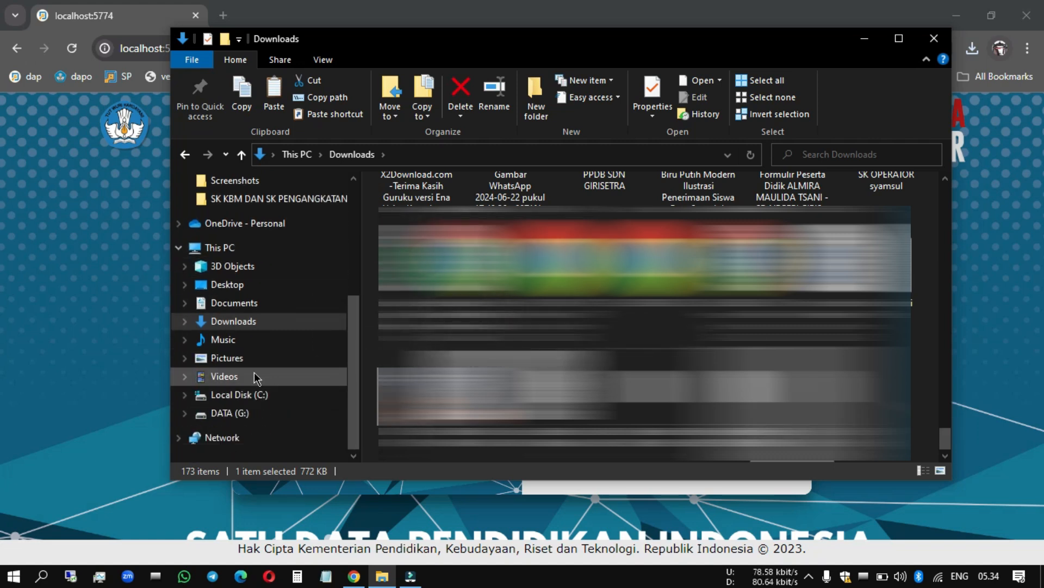
pyautogui.click(260, 395)
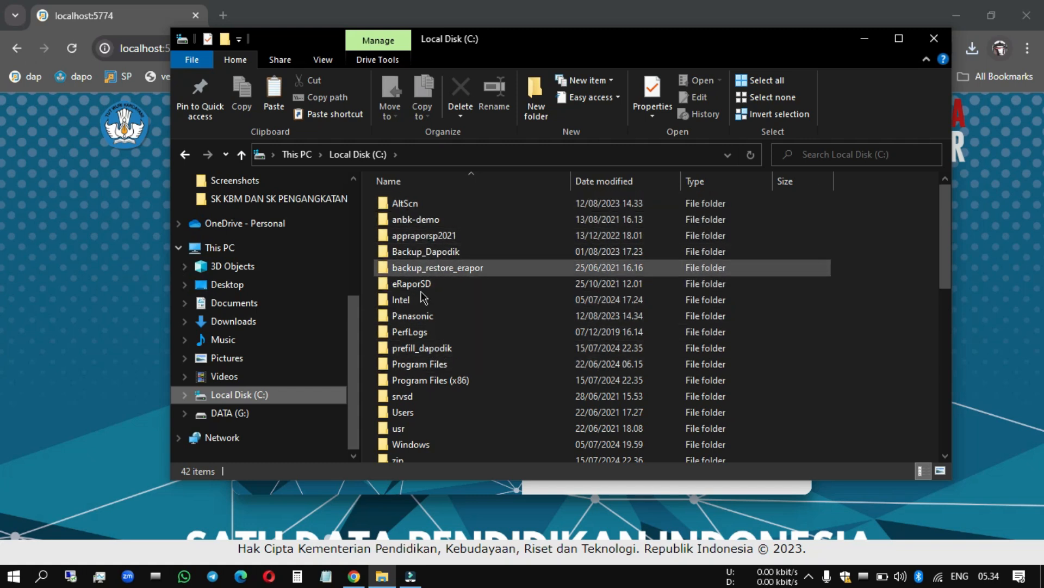
pyautogui.doubleClick(416, 352)
pyautogui.rightClick(448, 241)
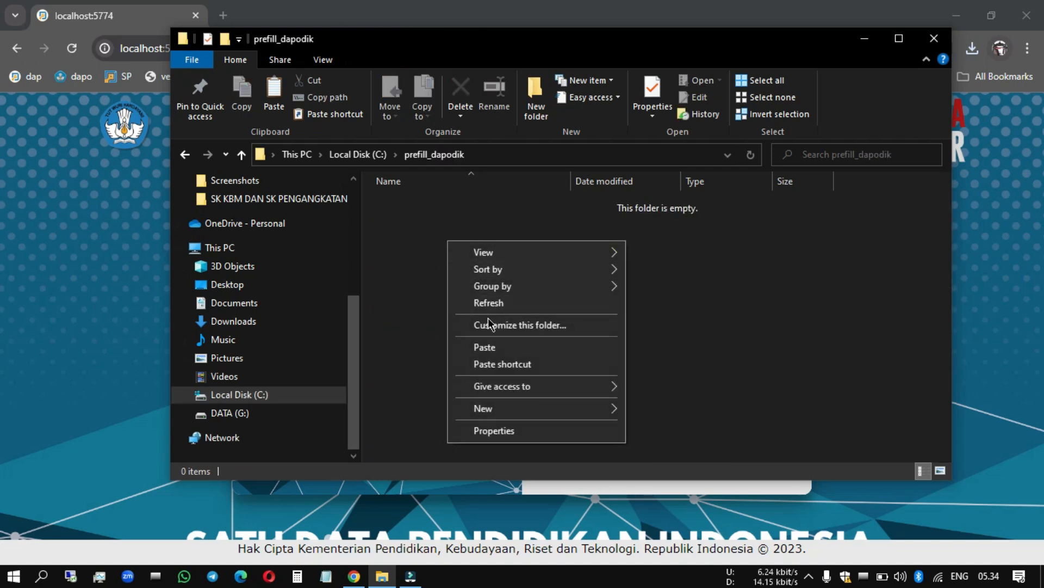
pyautogui.click(492, 347)
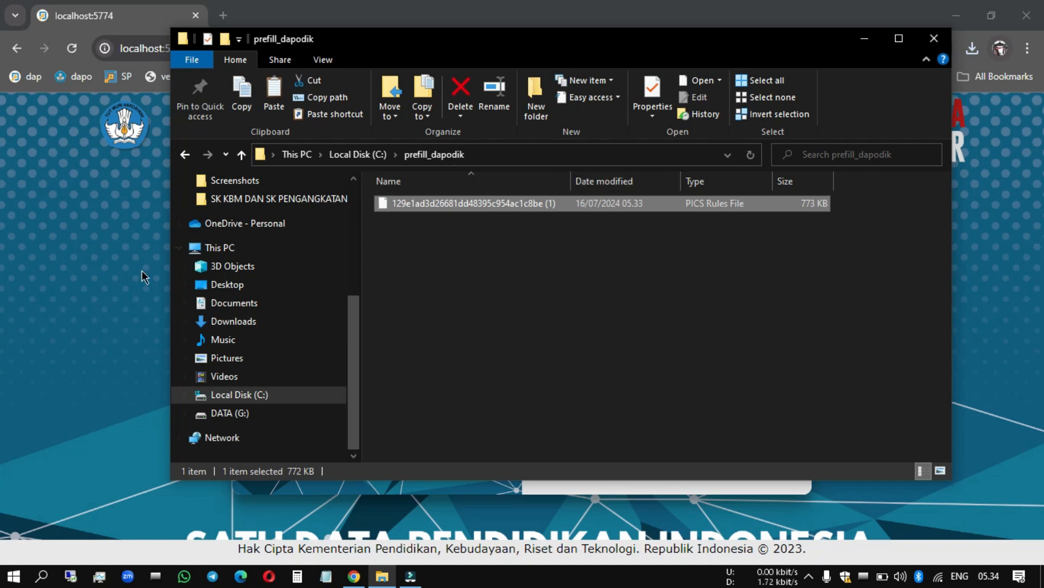
pyautogui.click(110, 269)
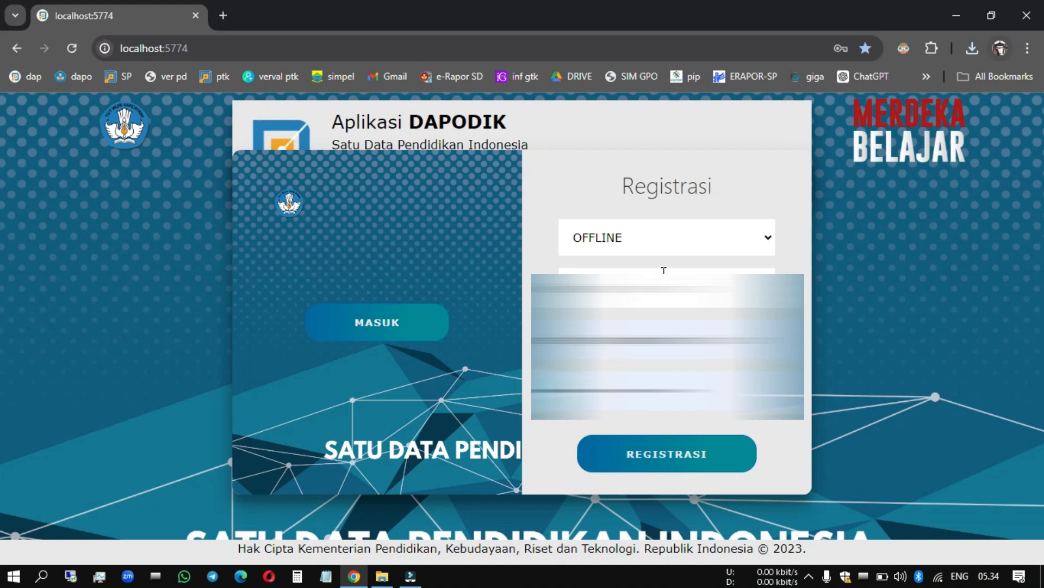
# Step: Fill Registrasi with the saved operator account, submit the OFFLINE registration and confirm the latest prefill
pyautogui.click(621, 279)
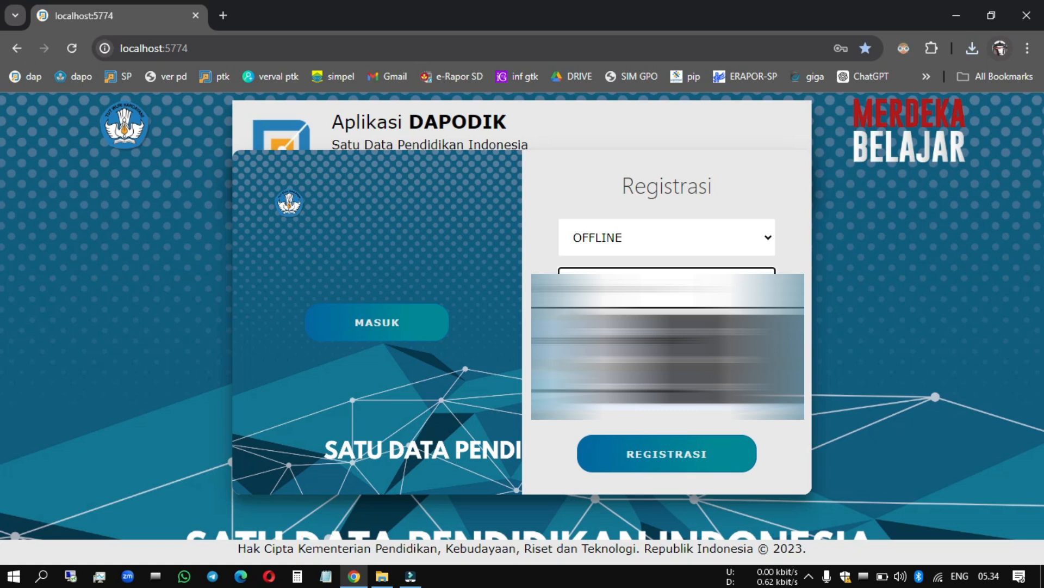
pyautogui.click(662, 334)
pyautogui.click(663, 336)
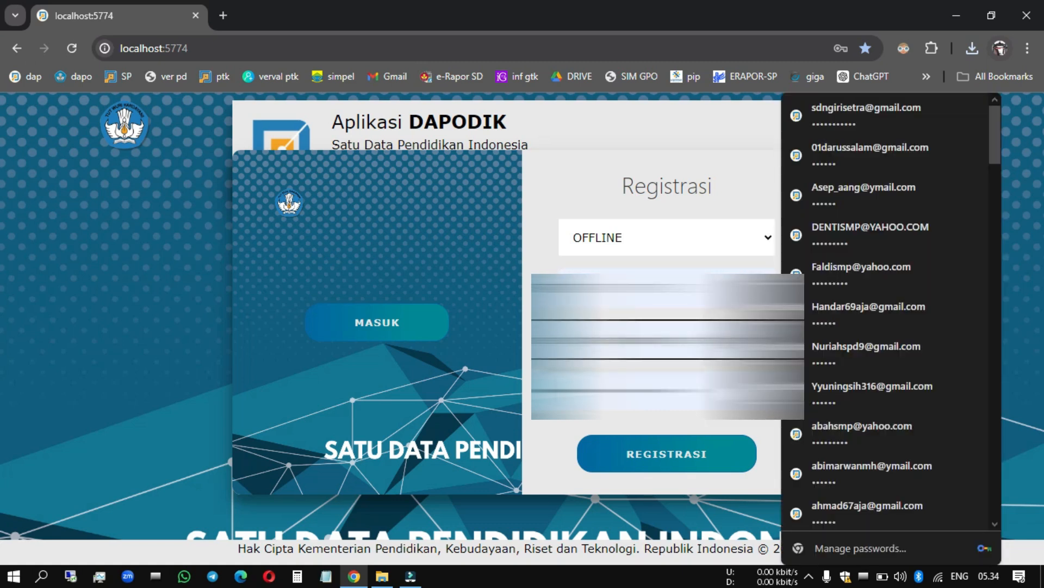
pyautogui.click(553, 422)
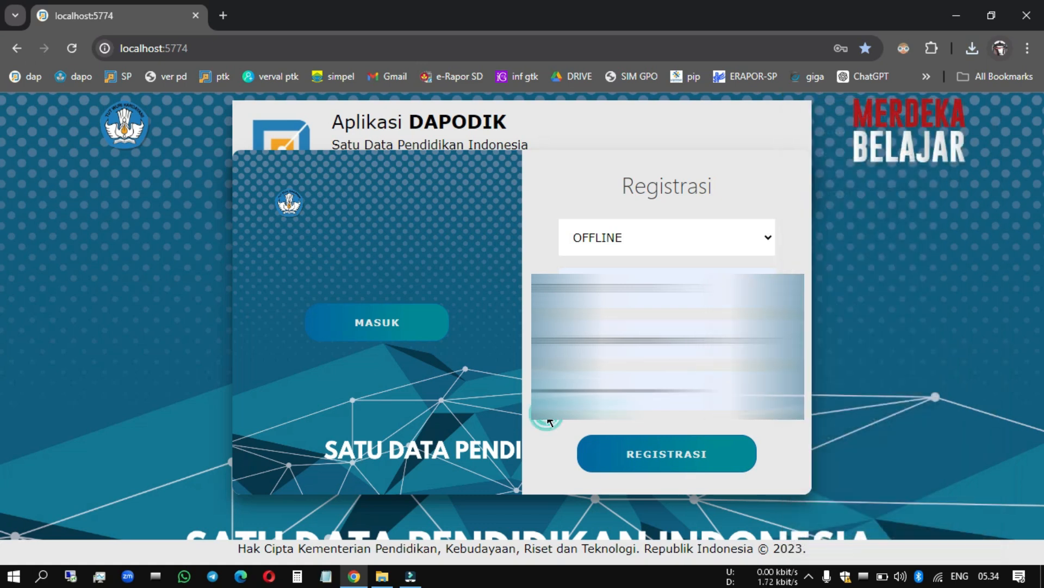
pyautogui.click(630, 460)
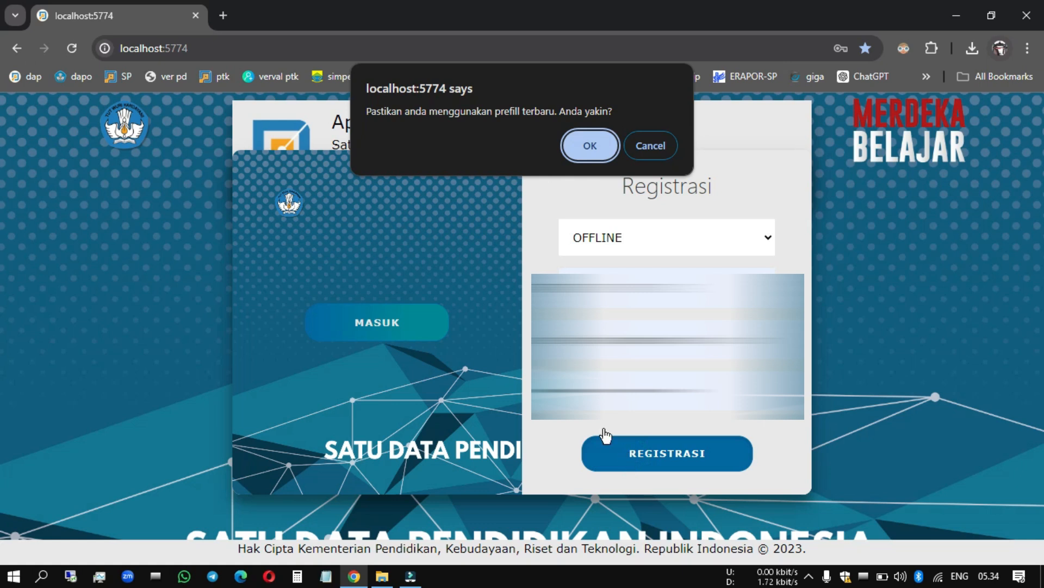
pyautogui.click(580, 142)
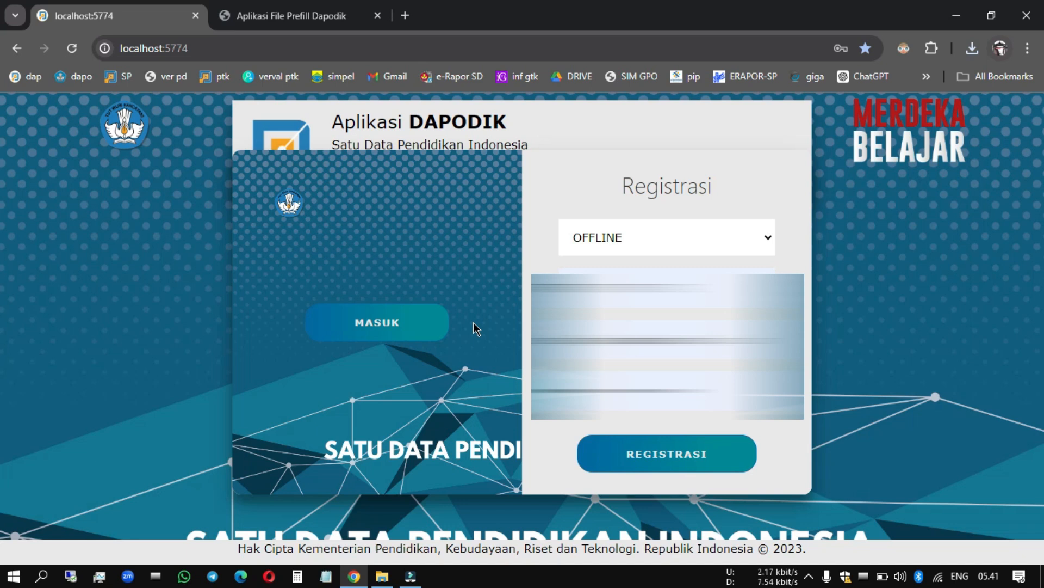
# Step: Log in for 2024/2025 Ganjil and enter as the SD NEGERI GIRISETRA school operator
pyautogui.click(389, 322)
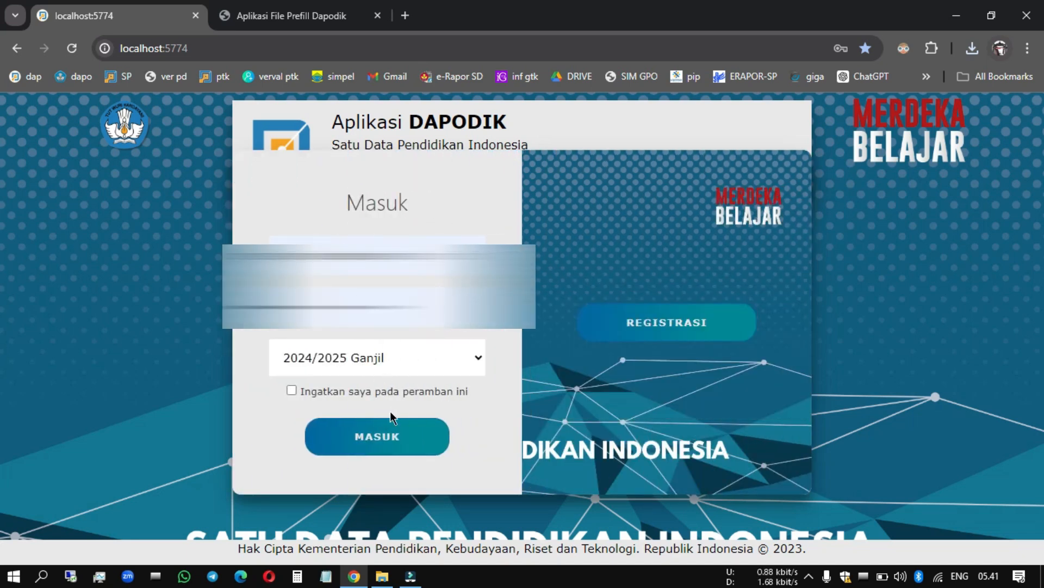
pyautogui.click(360, 443)
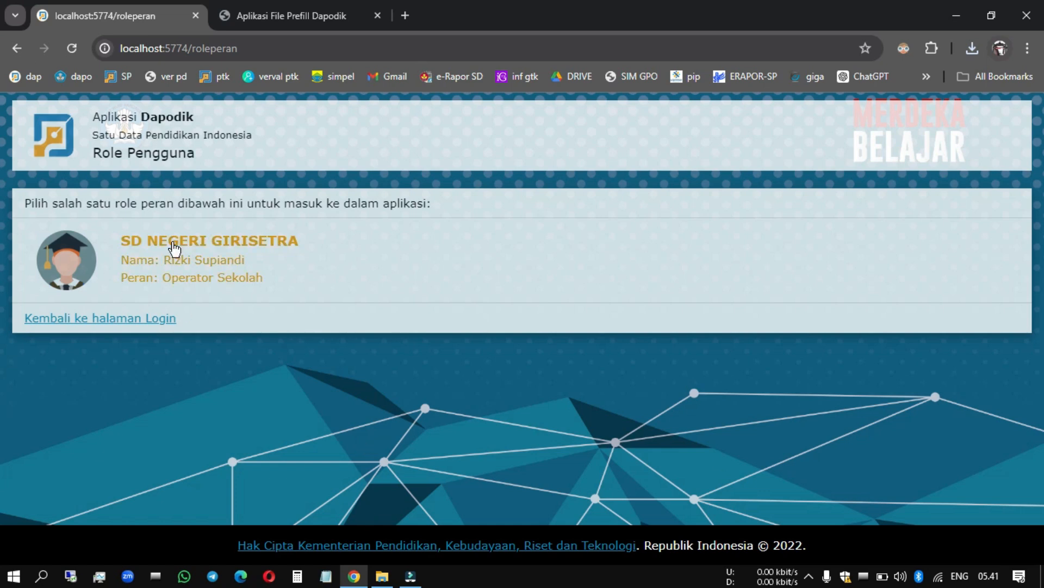
pyautogui.click(200, 278)
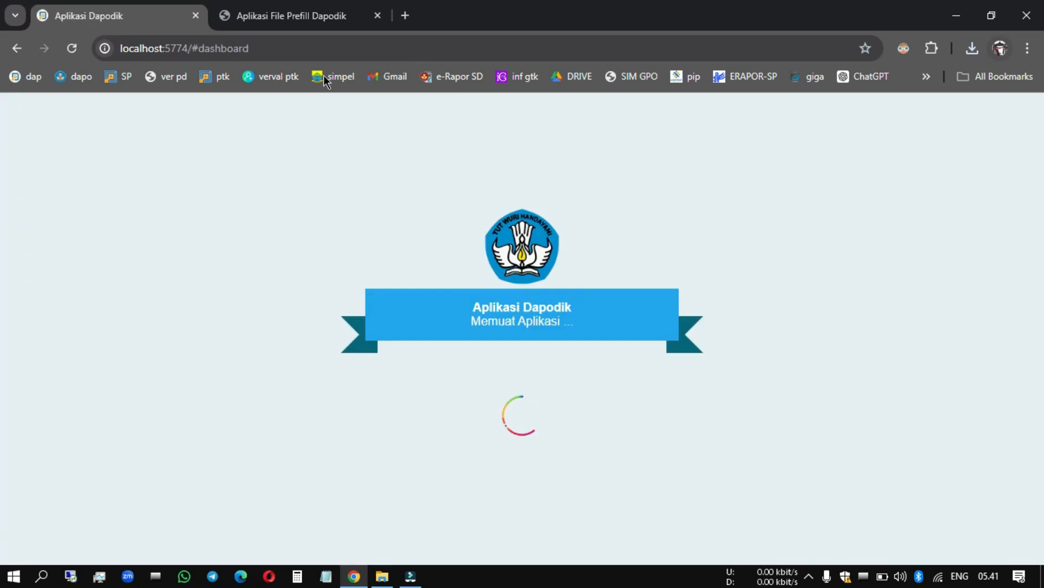
# Step: Close the prefill page and disconnect Wi-Fi to work offline on the dashboard
pyautogui.click(378, 16)
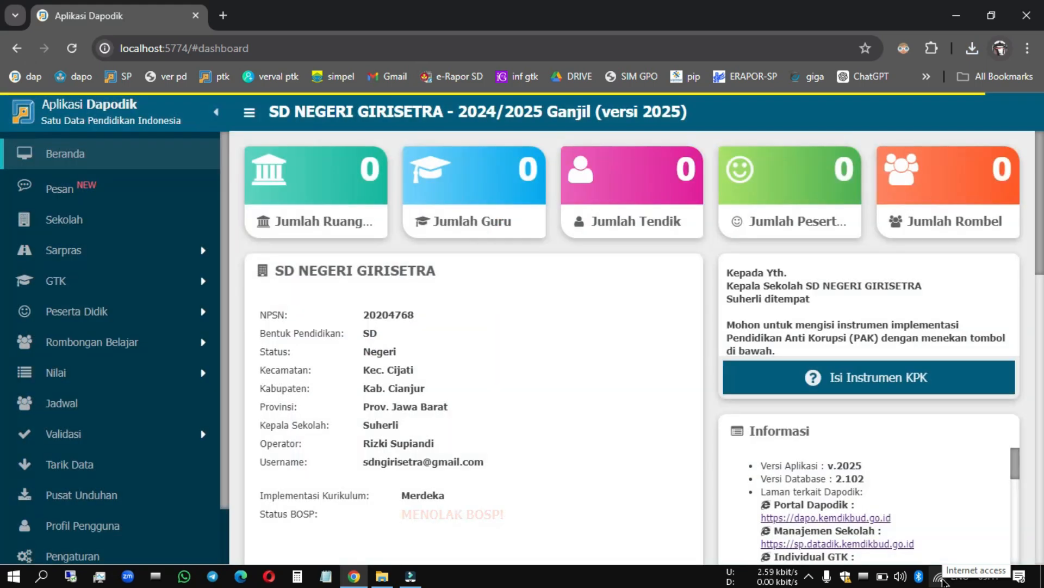
pyautogui.click(939, 577)
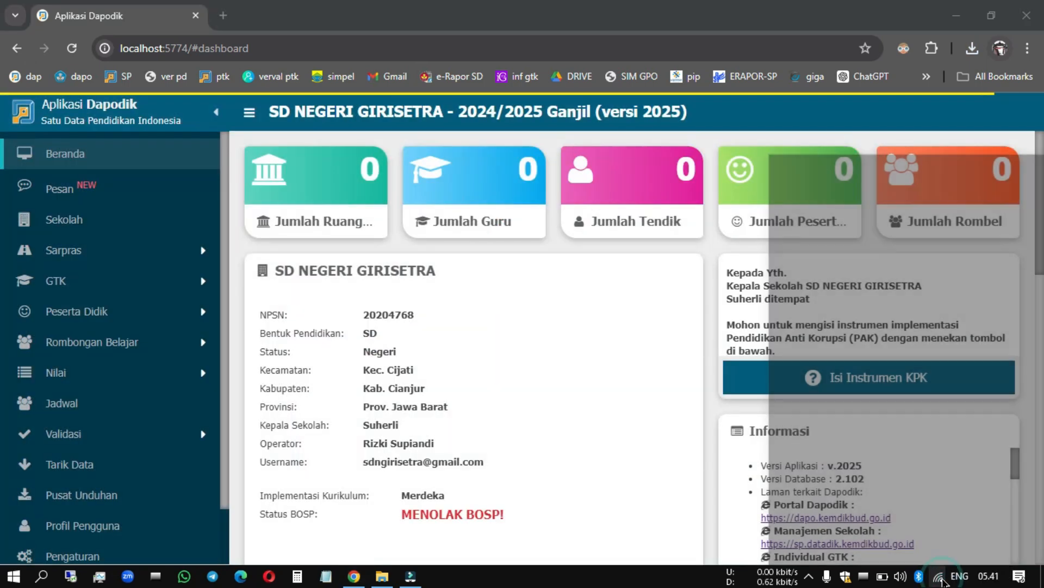
pyautogui.click(931, 214)
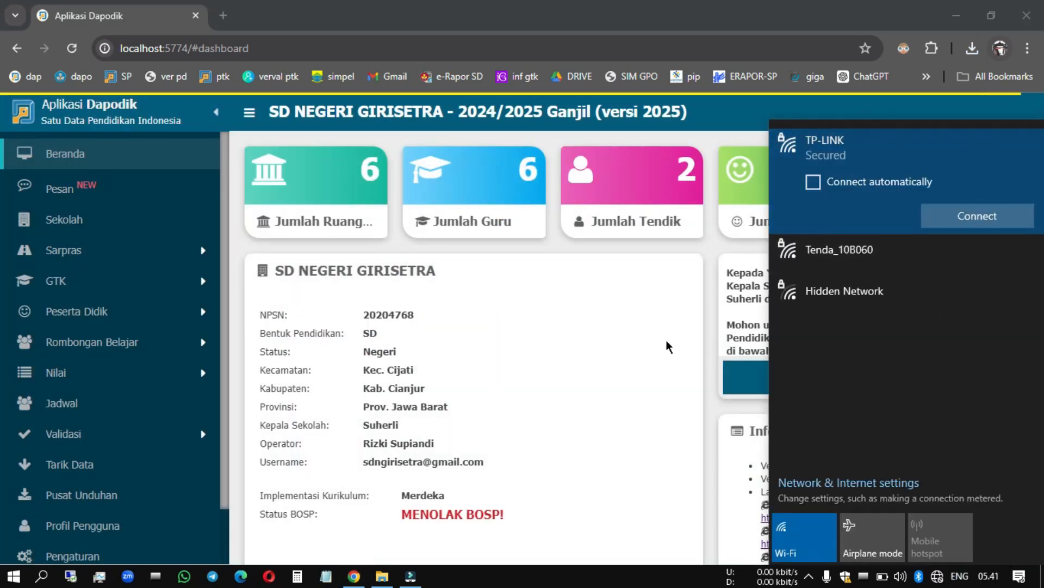
pyautogui.click(668, 344)
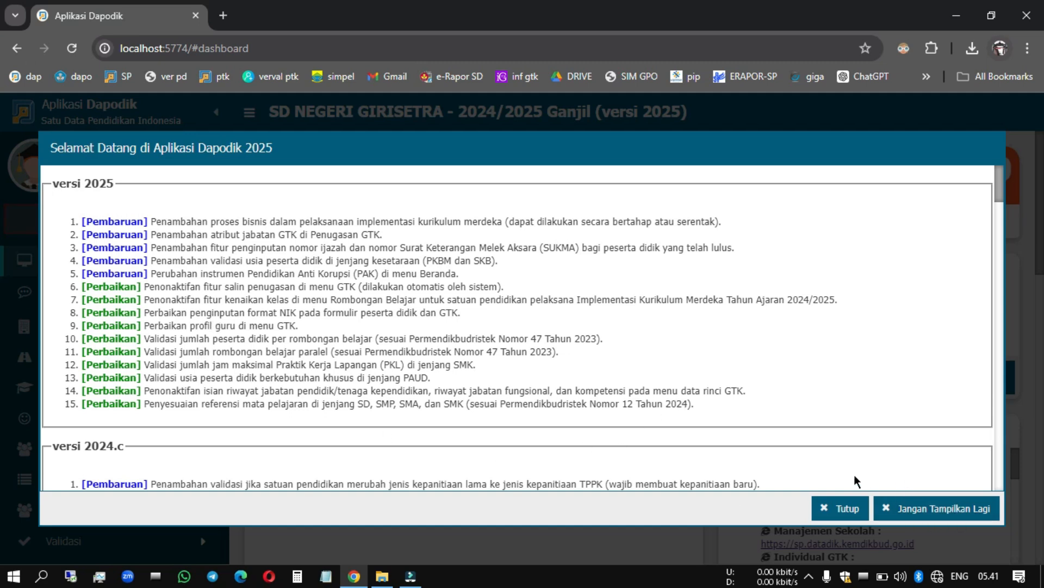
# Step: Choose 'Jangan Tampilkan Lagi' on the 2025 welcome notes and acknowledge the saved message
pyautogui.click(940, 514)
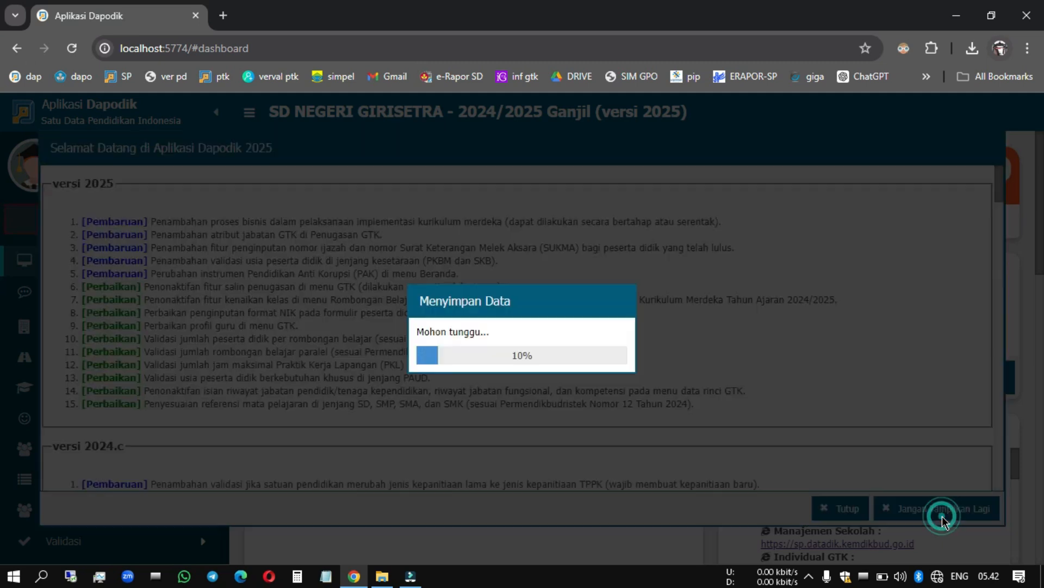
pyautogui.click(542, 367)
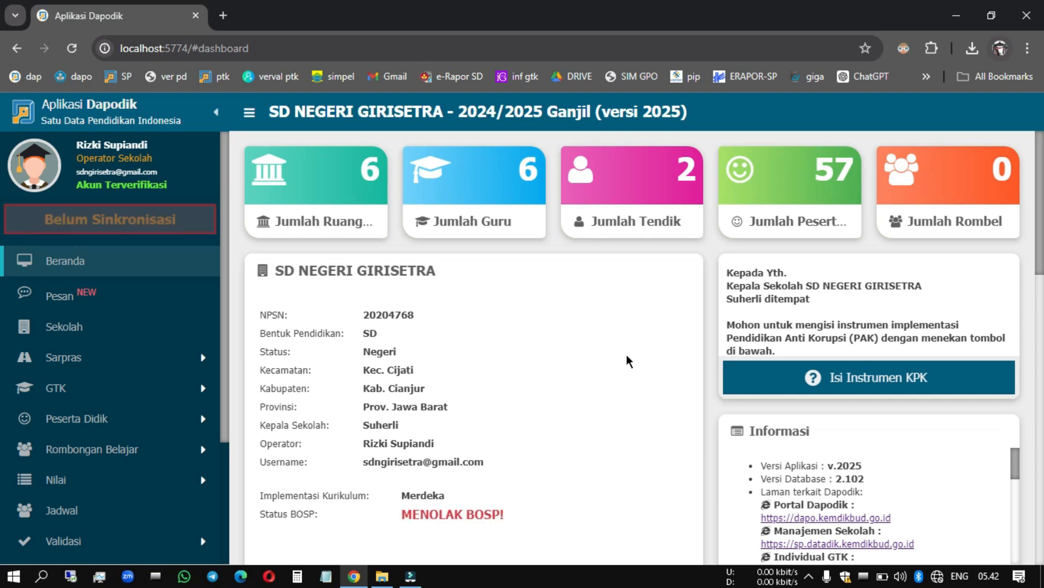
pyautogui.scroll(-5, 626, 357)
pyautogui.scroll(5, 625, 354)
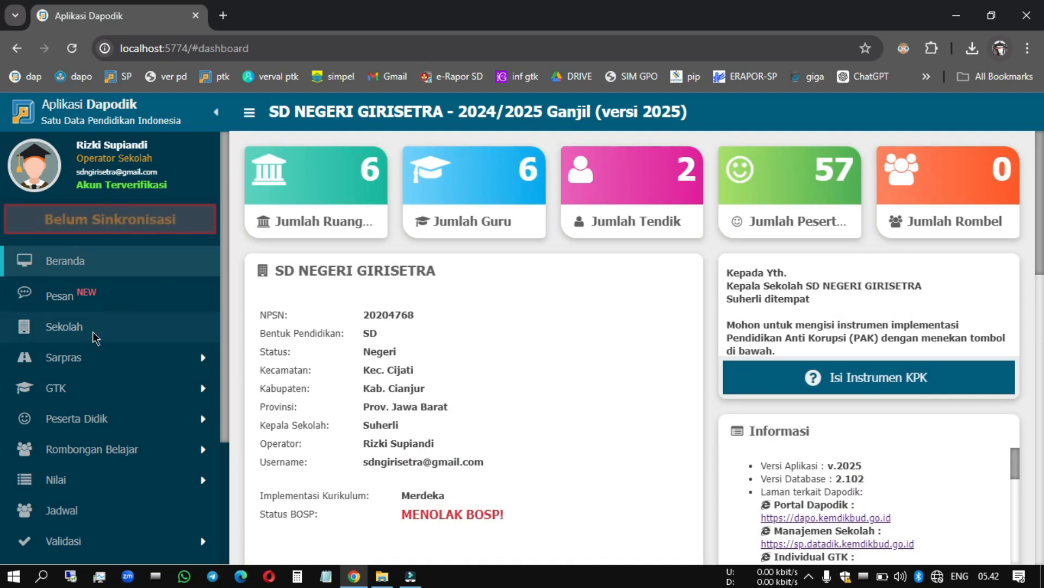
pyautogui.scroll(-3, 101, 385)
# Step: Open Validasi Lokal, review the Sarpras tab's 133 invalid entries, then the Sekolah messages
pyautogui.click(140, 396)
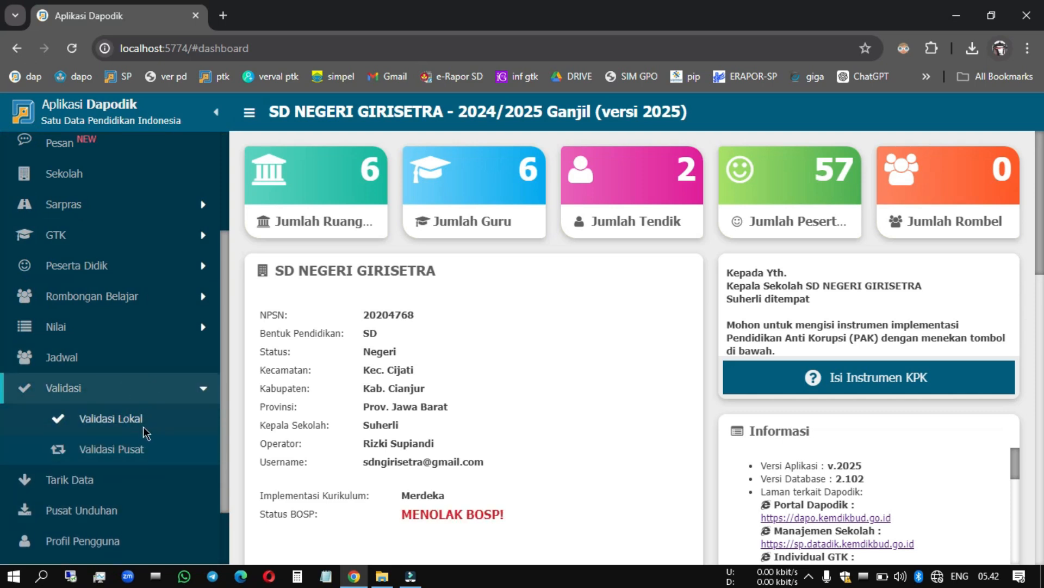
pyautogui.click(145, 431)
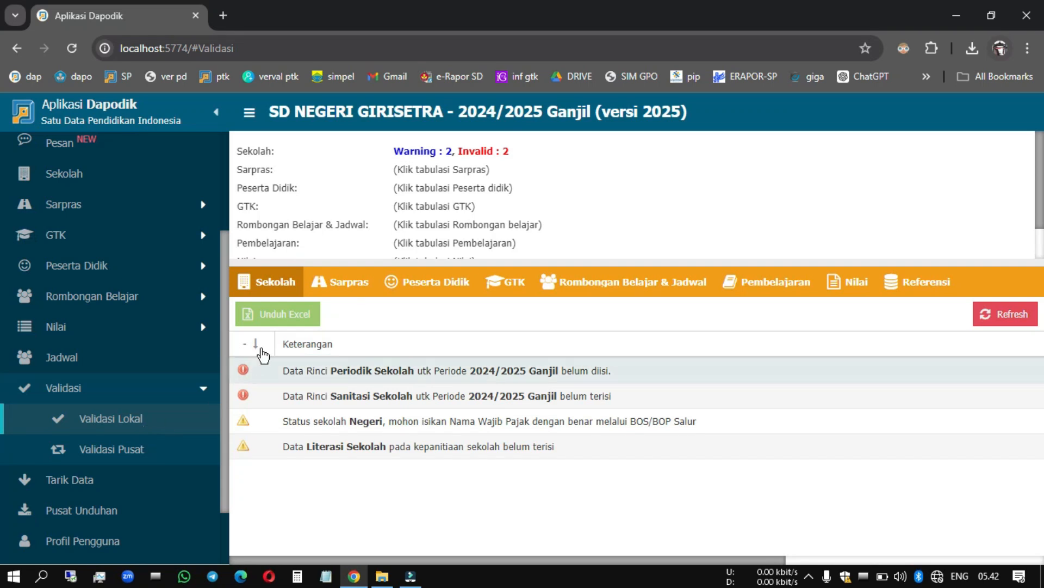
pyautogui.click(332, 287)
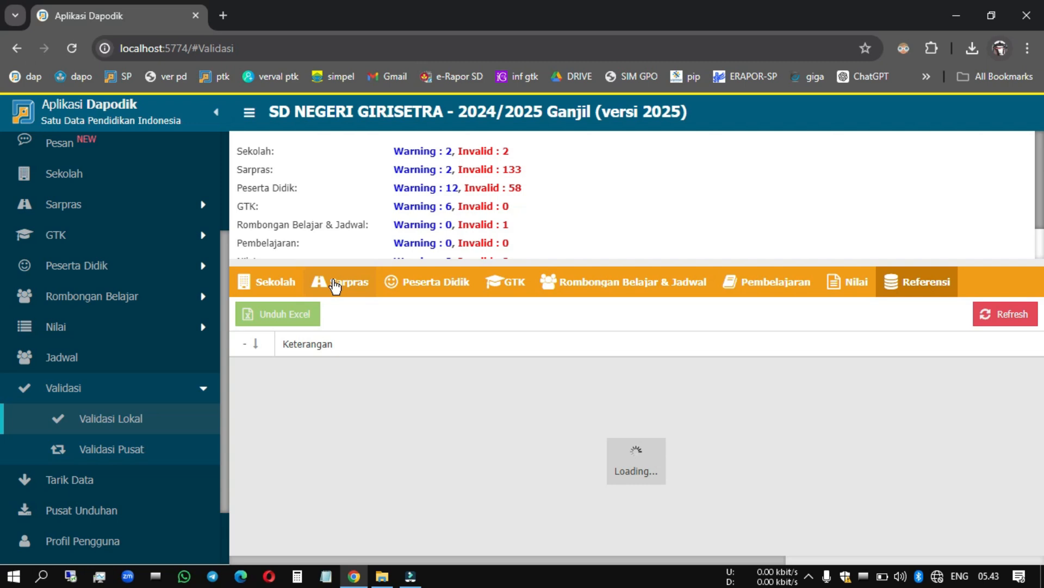
pyautogui.scroll(-1, 501, 166)
pyautogui.scroll(1, 502, 167)
pyautogui.scroll(-1, 379, 224)
pyautogui.scroll(1, 379, 224)
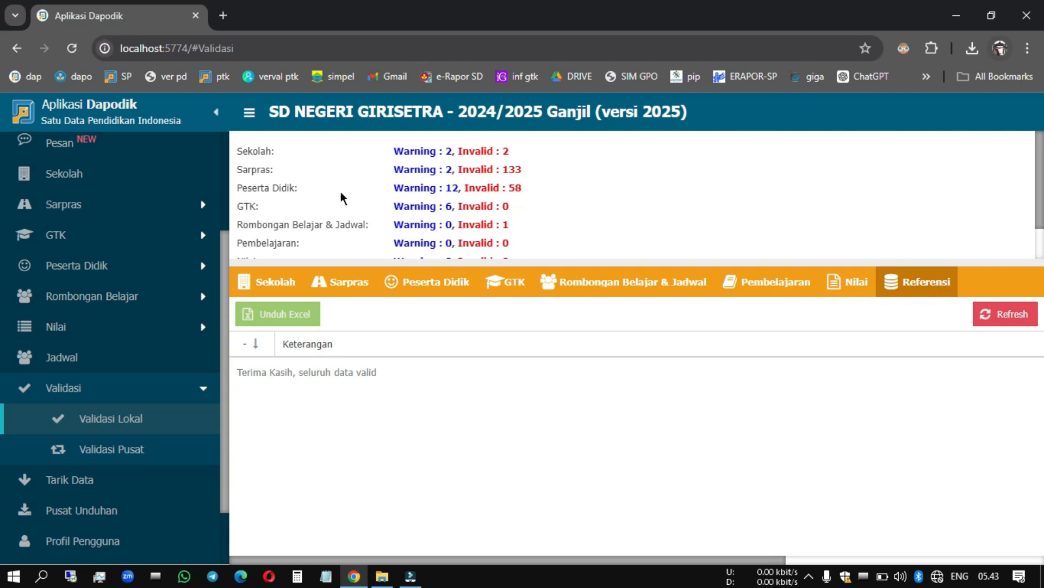
pyautogui.click(275, 283)
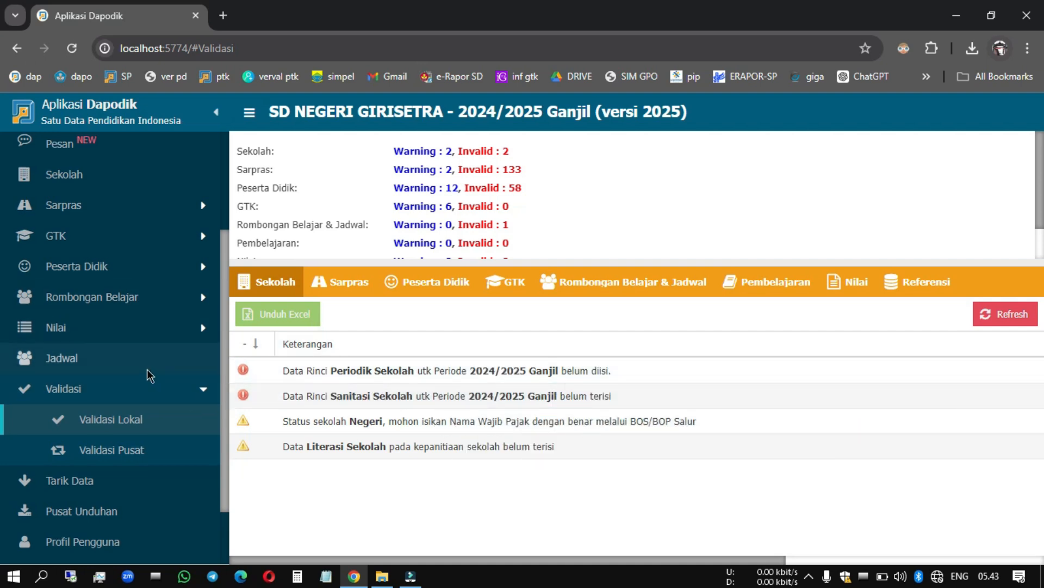
pyautogui.scroll(5, 147, 368)
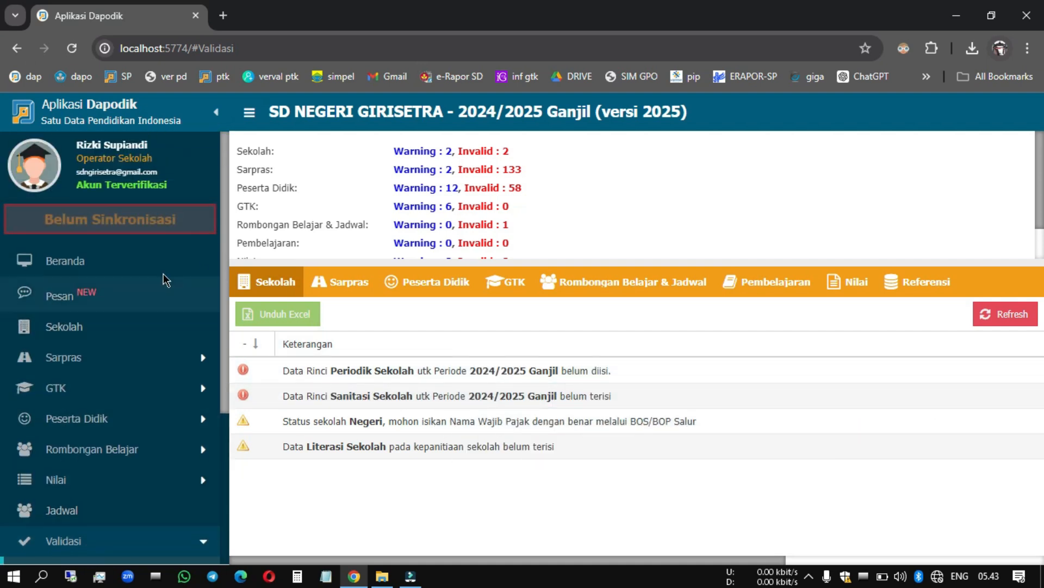
# Step: In the school details, set Waktu penyelenggaraan to Pagi/6 hari, electricity source PLN and power 450
pyautogui.click(83, 326)
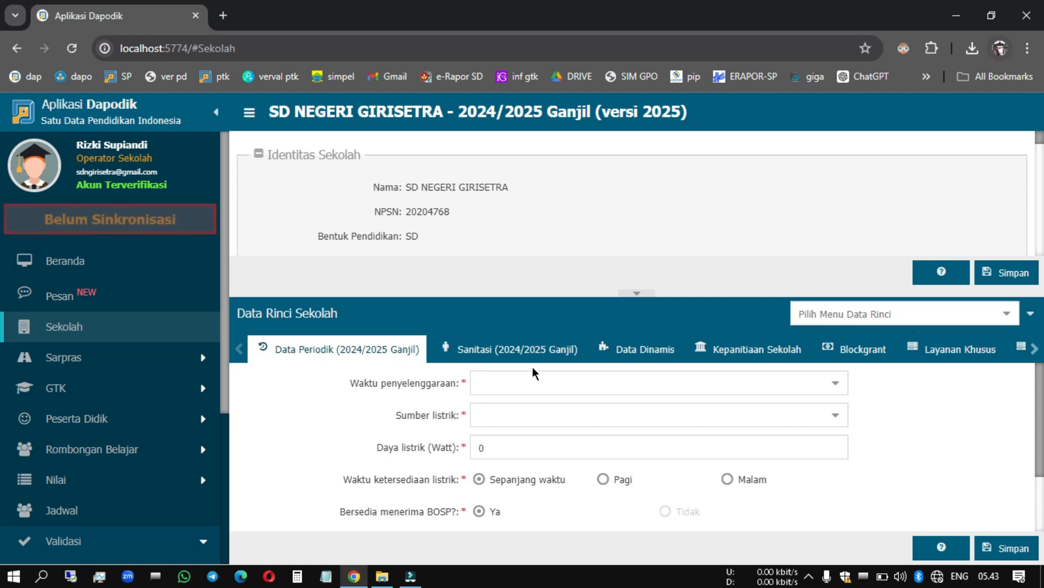
pyautogui.click(842, 387)
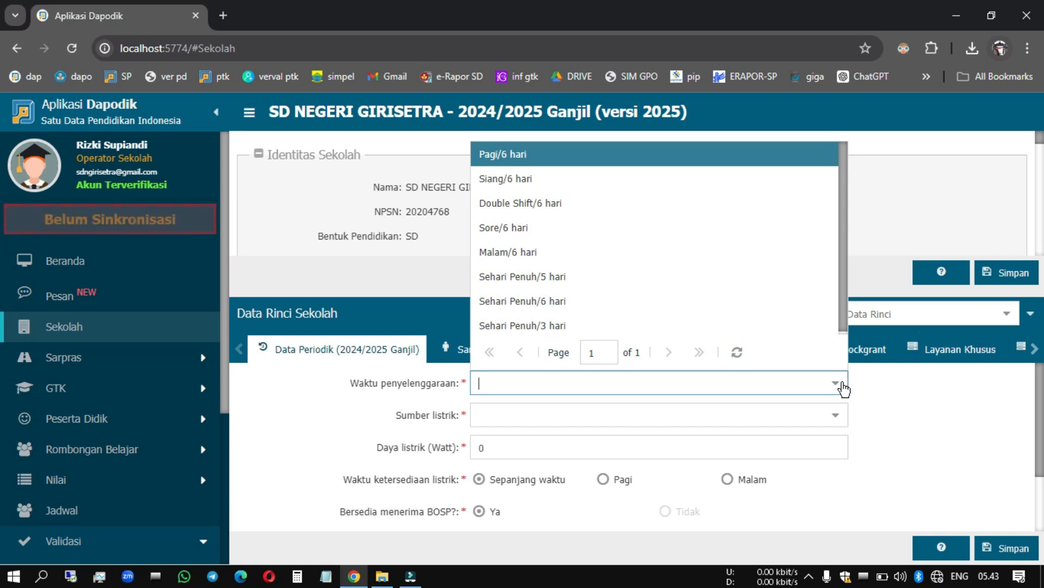
pyautogui.click(540, 161)
pyautogui.click(345, 406)
pyautogui.click(835, 414)
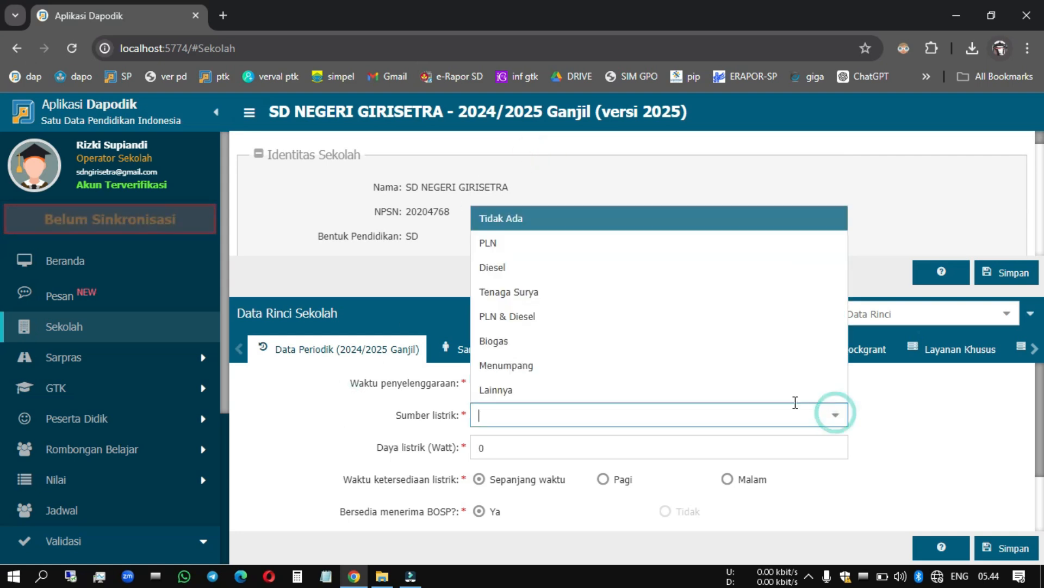
pyautogui.click(603, 251)
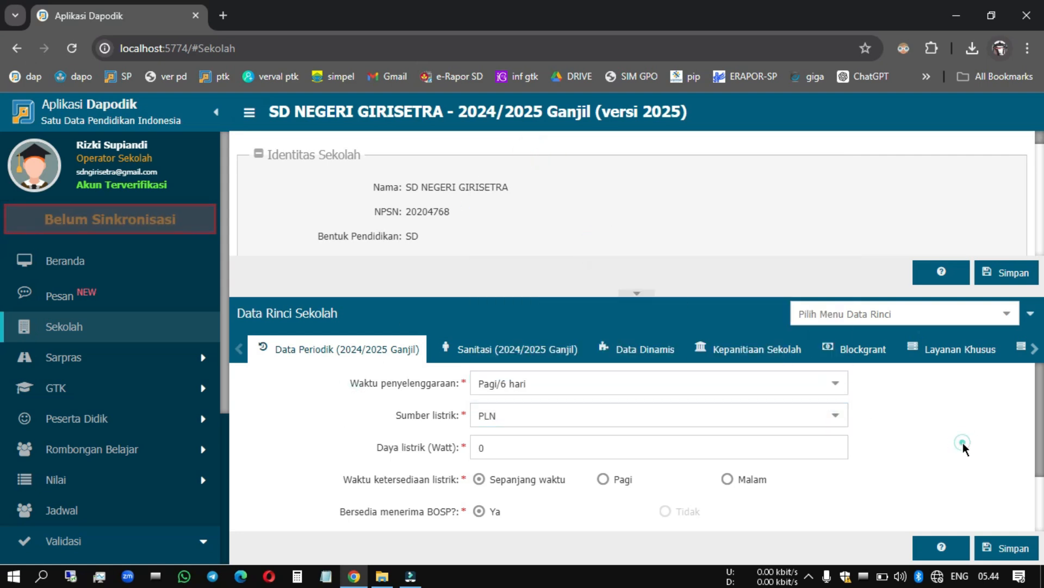
pyautogui.scroll(-2, 699, 433)
pyautogui.doubleClick(483, 371)
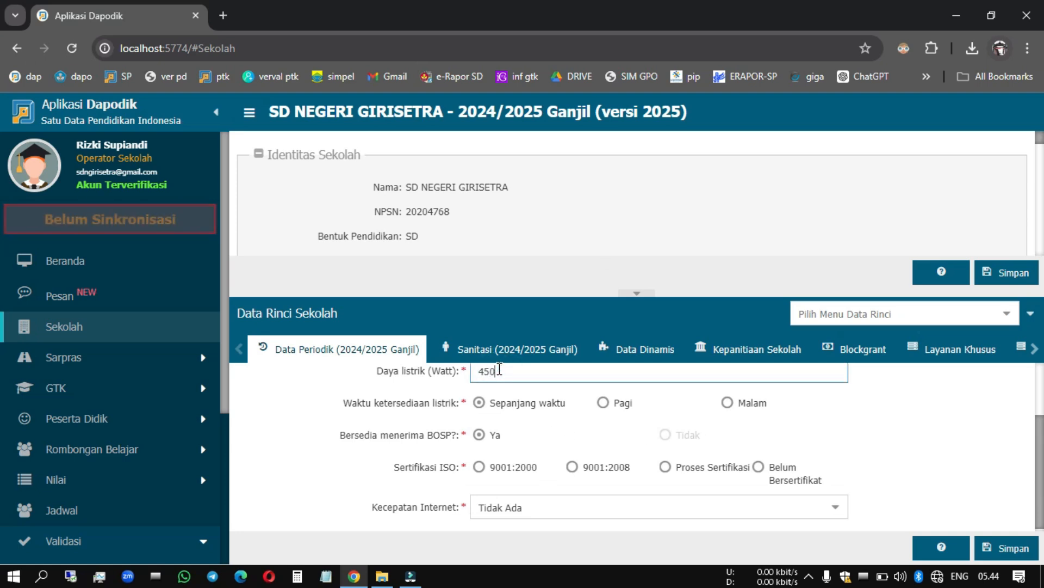
pyautogui.click(929, 407)
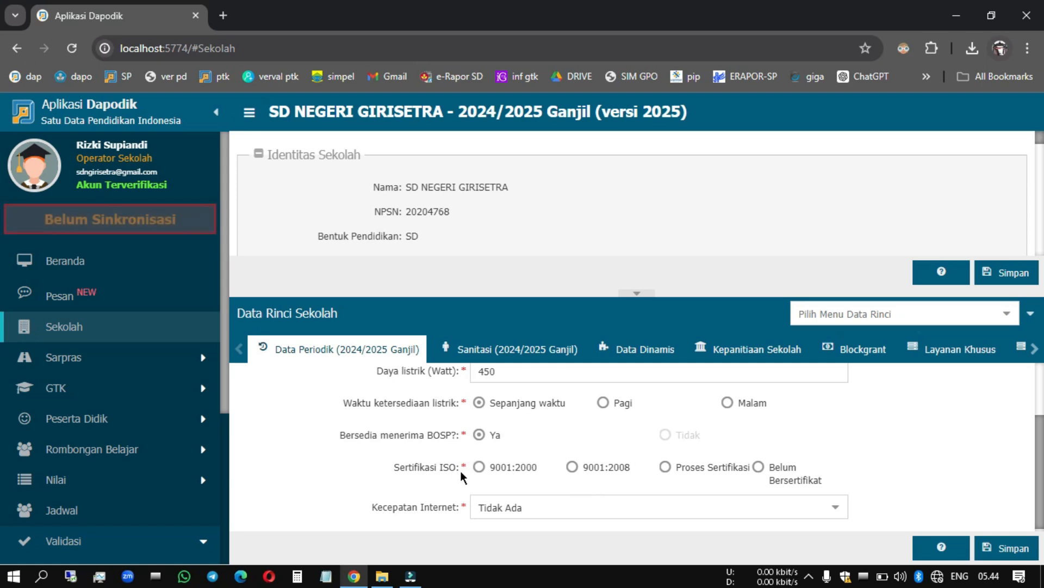
# Step: Mark the school Belum Bersertifikat ISO, set internet speed to 1 Mb, and save
pyautogui.click(765, 467)
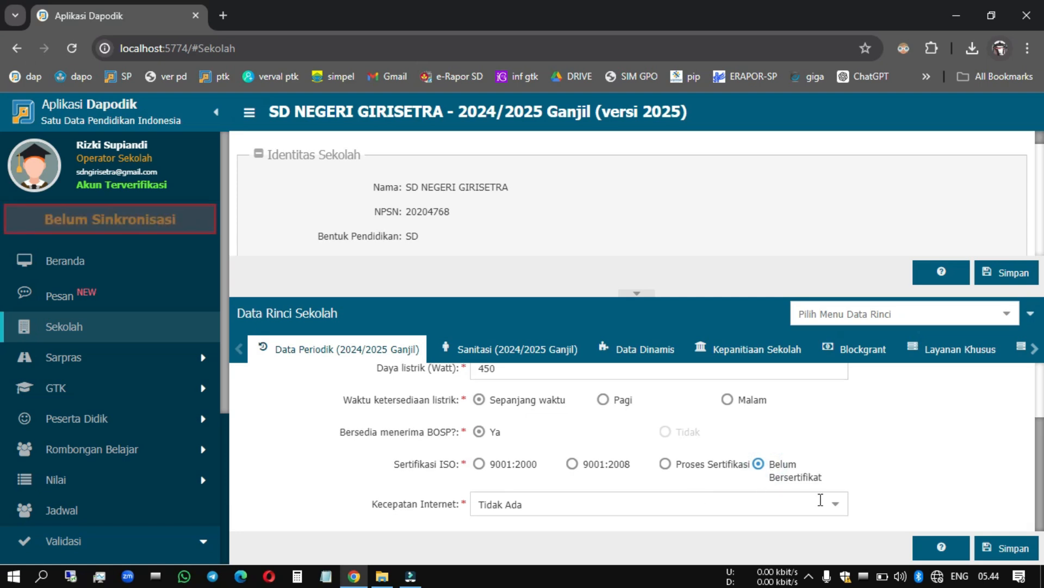
pyautogui.click(843, 505)
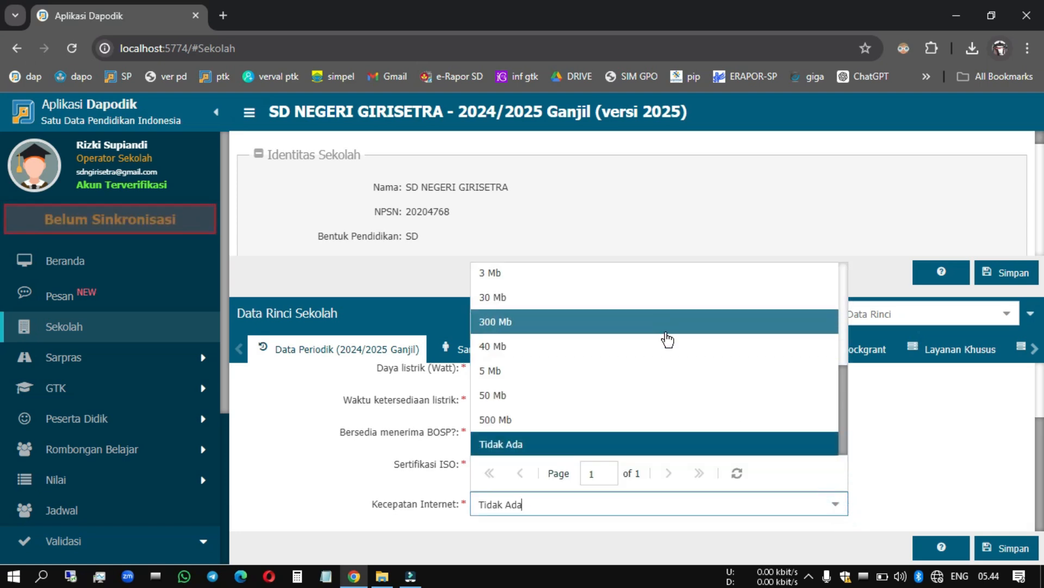
pyautogui.scroll(3, 664, 340)
pyautogui.scroll(-3, 651, 354)
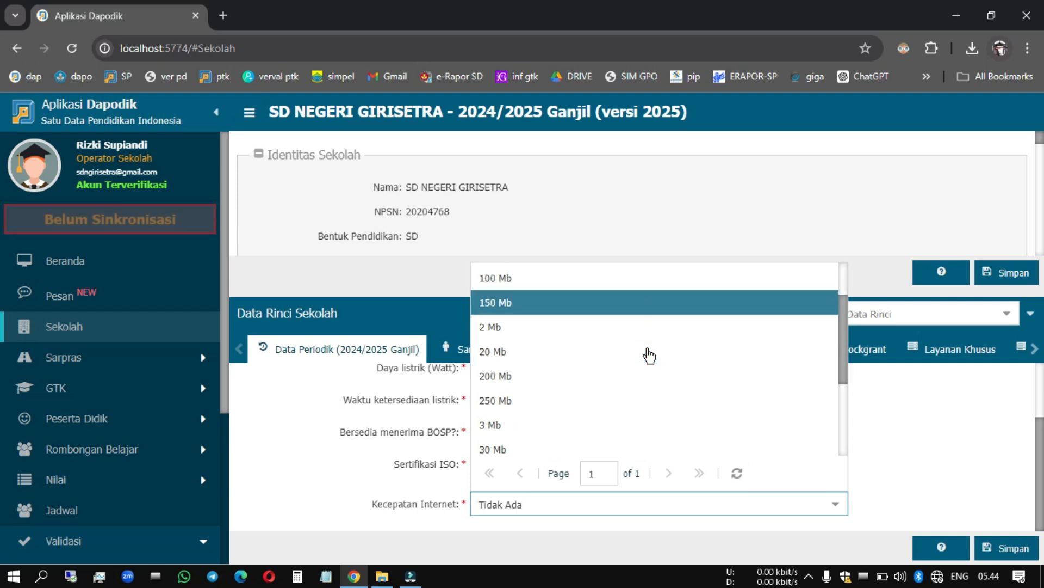
pyautogui.scroll(3, 650, 353)
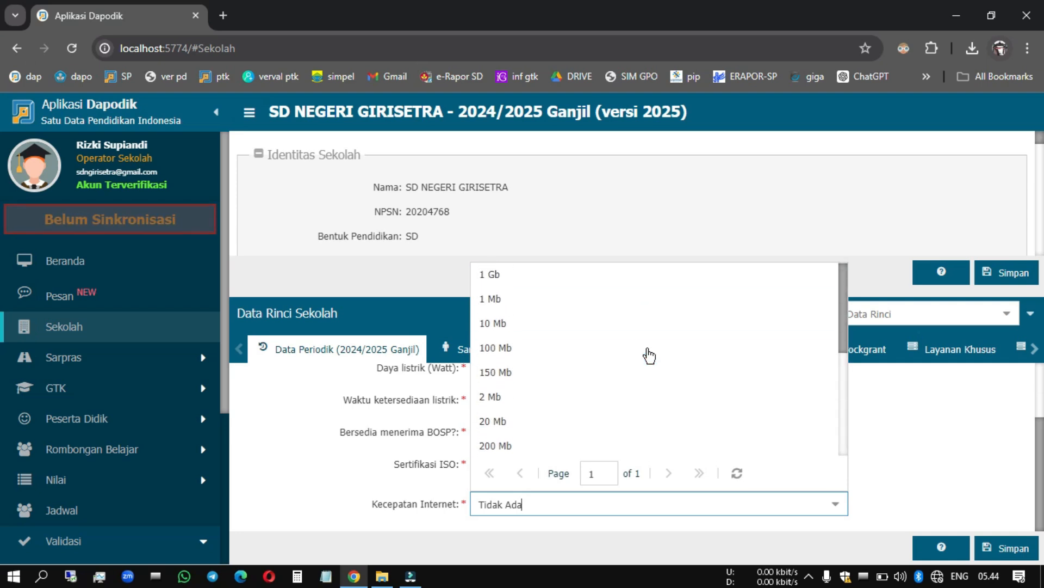
pyautogui.click(608, 299)
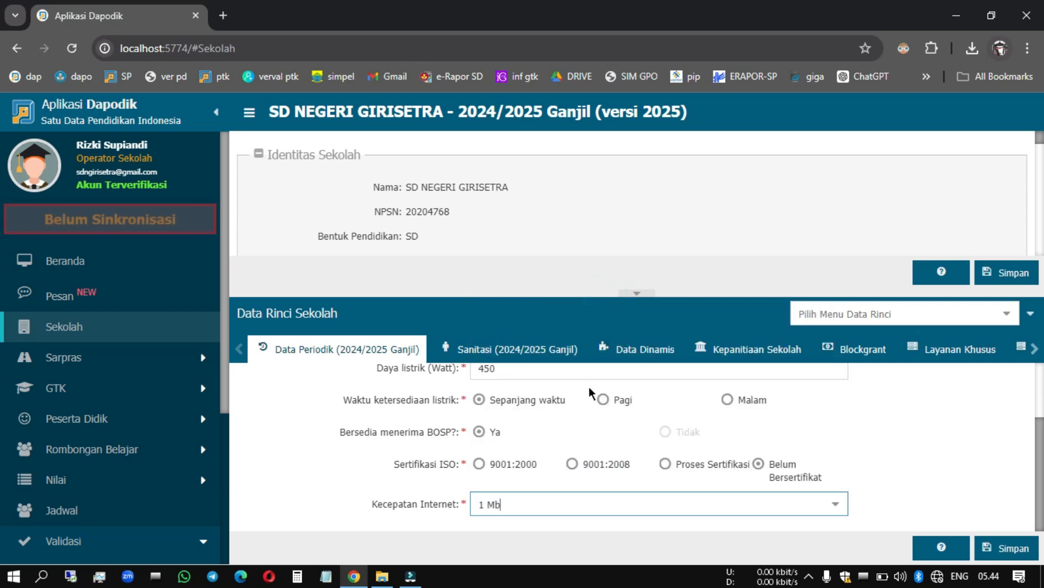
pyautogui.click(904, 457)
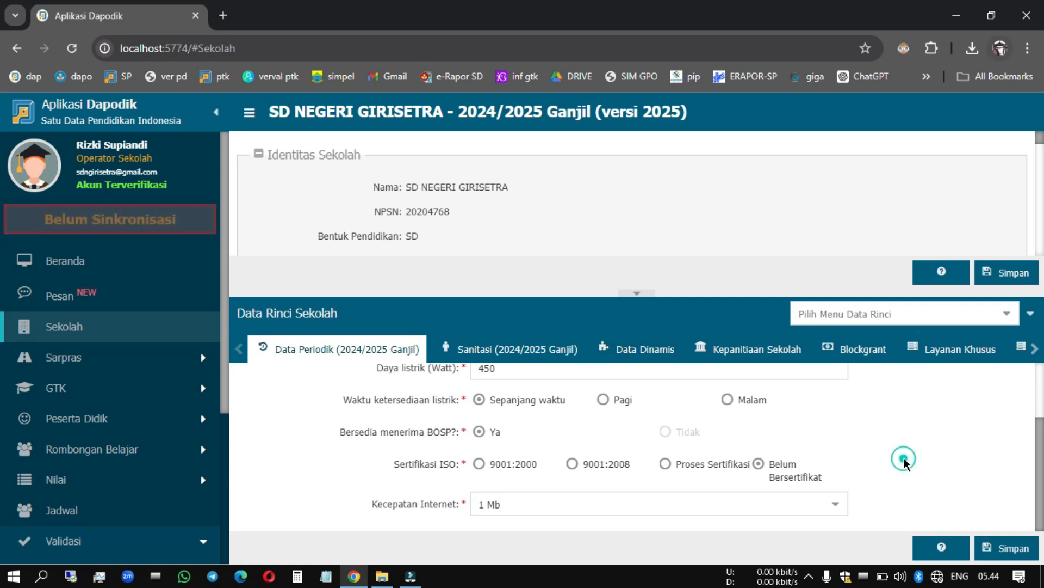
pyautogui.scroll(2, 357, 475)
pyautogui.scroll(-2, 357, 475)
pyautogui.scroll(2, 358, 475)
pyautogui.scroll(-2, 357, 476)
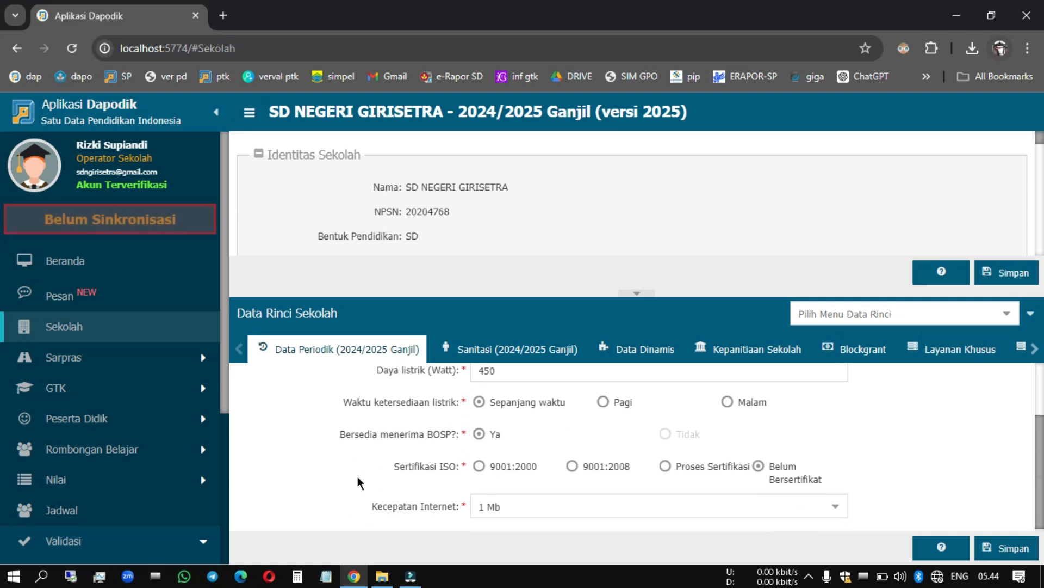
pyautogui.click(991, 546)
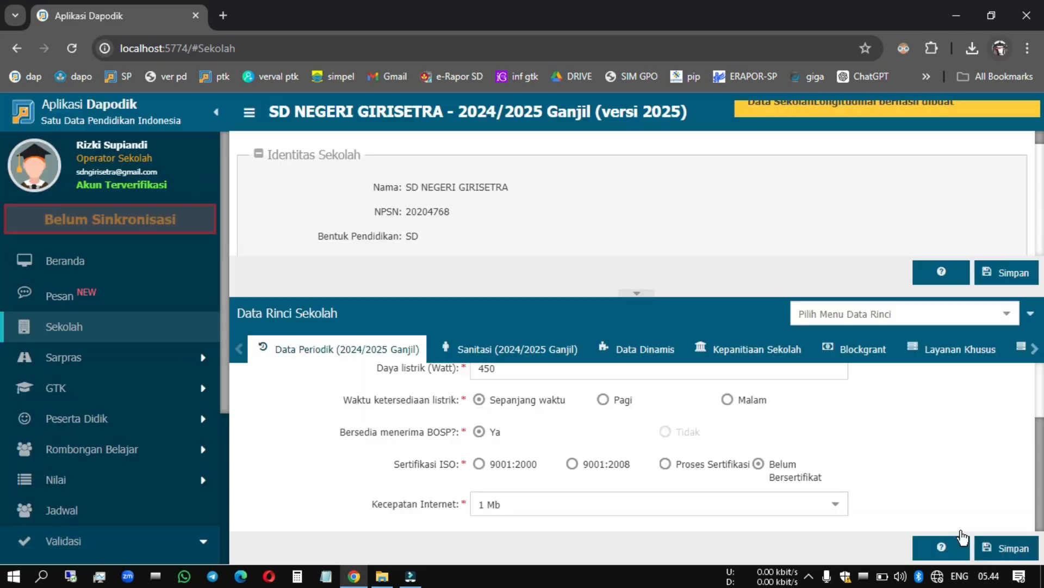
pyautogui.scroll(-3, 105, 440)
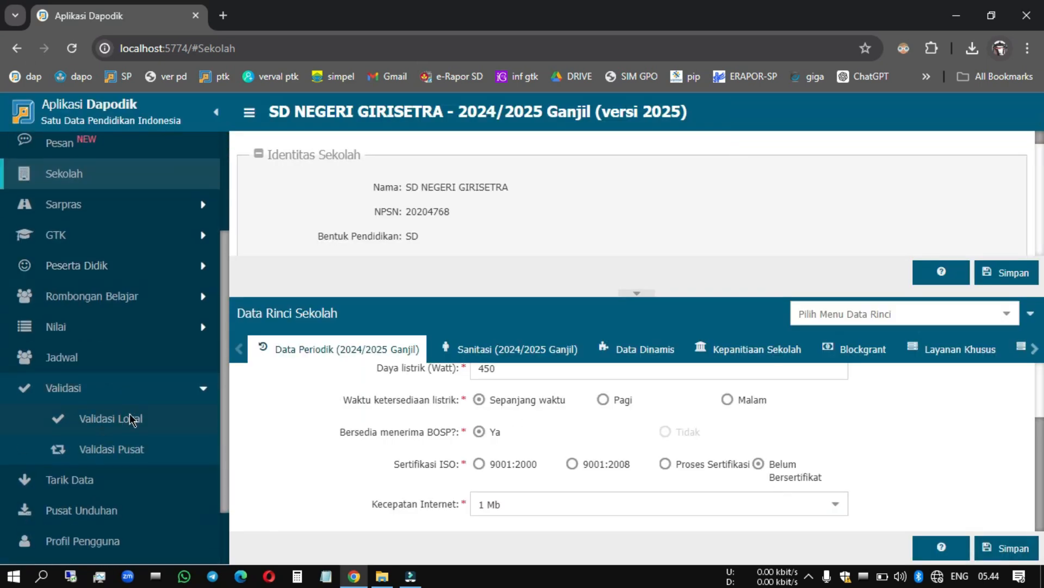
pyautogui.click(133, 420)
pyautogui.click(1007, 315)
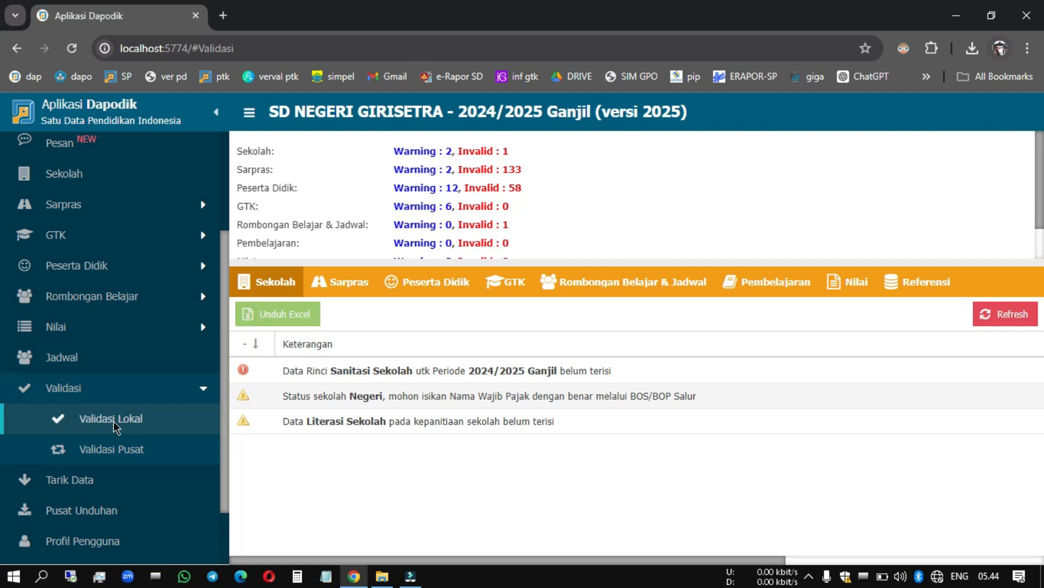
pyautogui.scroll(2, 113, 422)
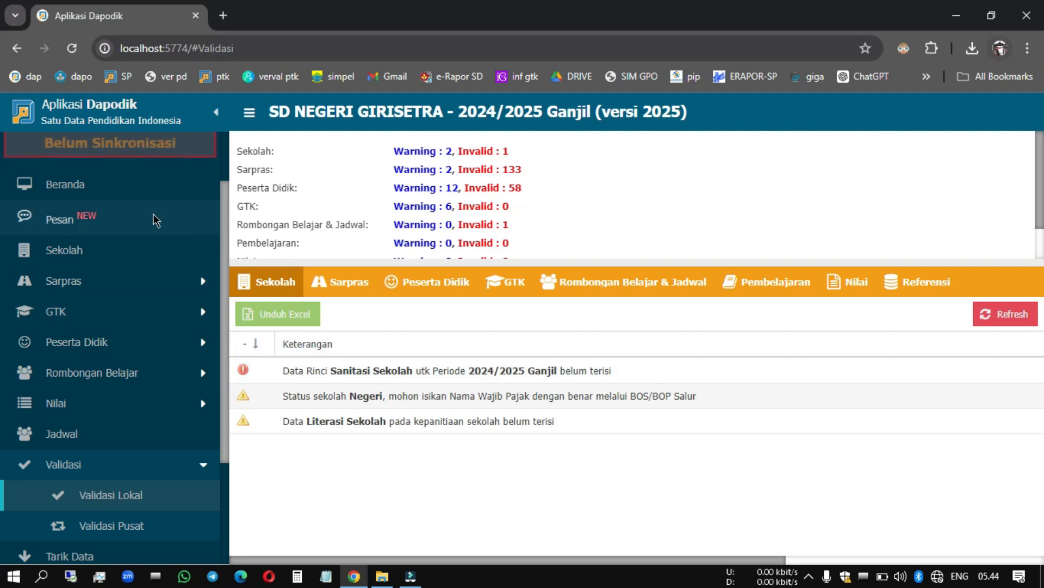
# Step: On the Sanitasi tab, set water source to Sumur terlindungi and drinking water to Disediakan oleh siswa
pyautogui.click(138, 250)
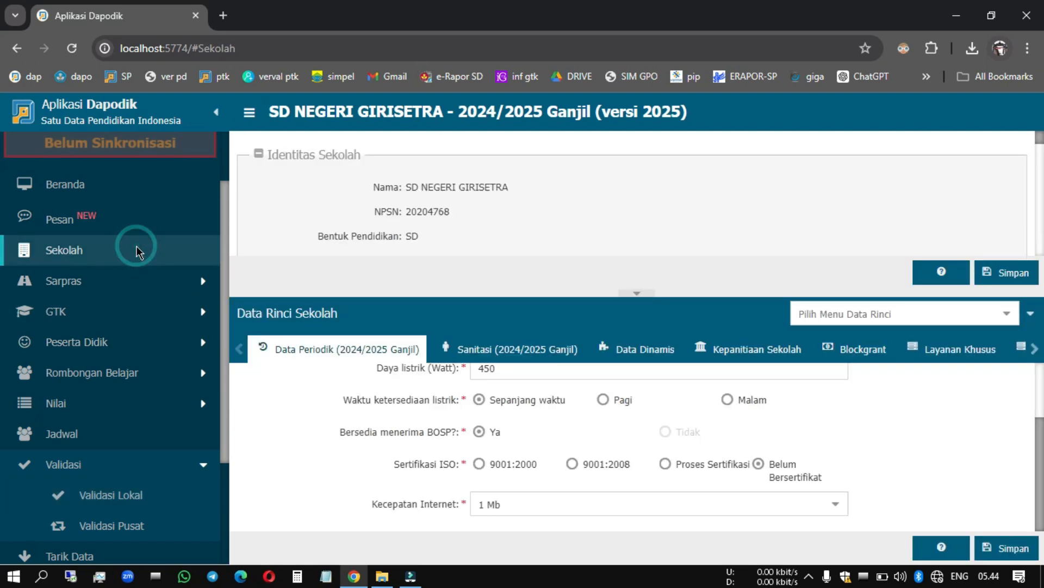
pyautogui.click(501, 353)
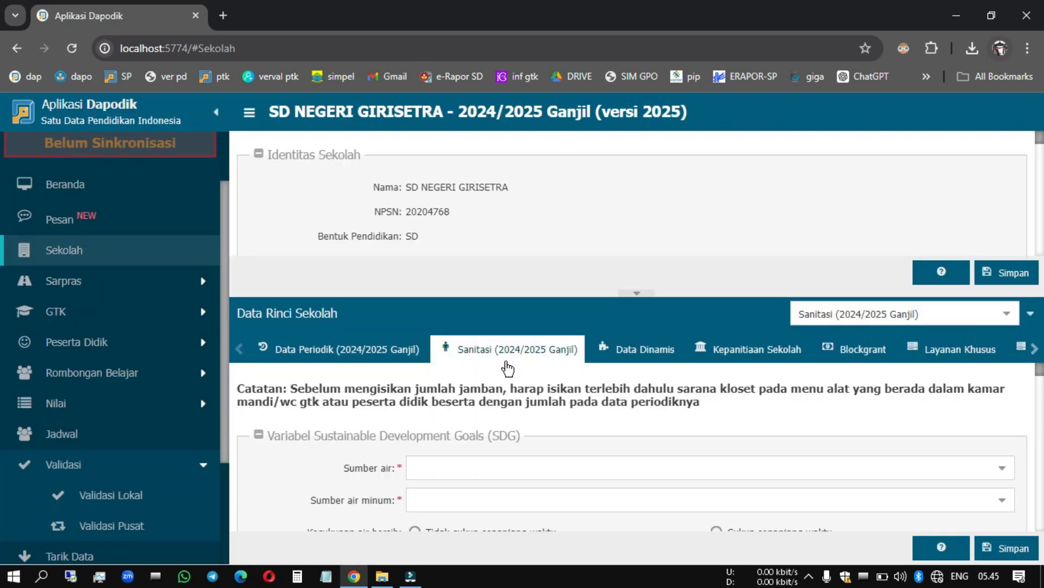
pyautogui.scroll(-1, 512, 370)
pyautogui.click(1002, 388)
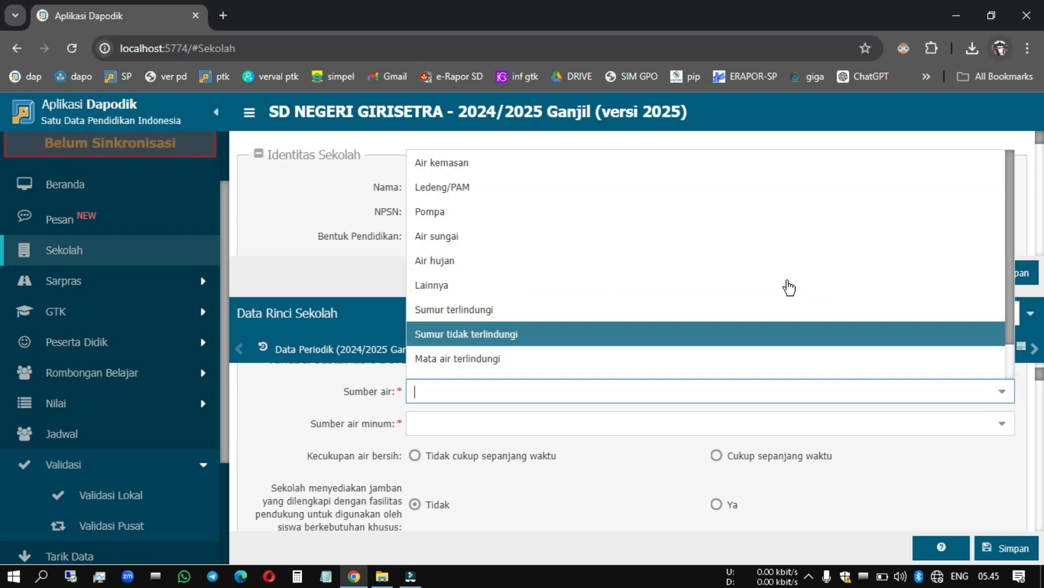
pyautogui.scroll(-1, 512, 311)
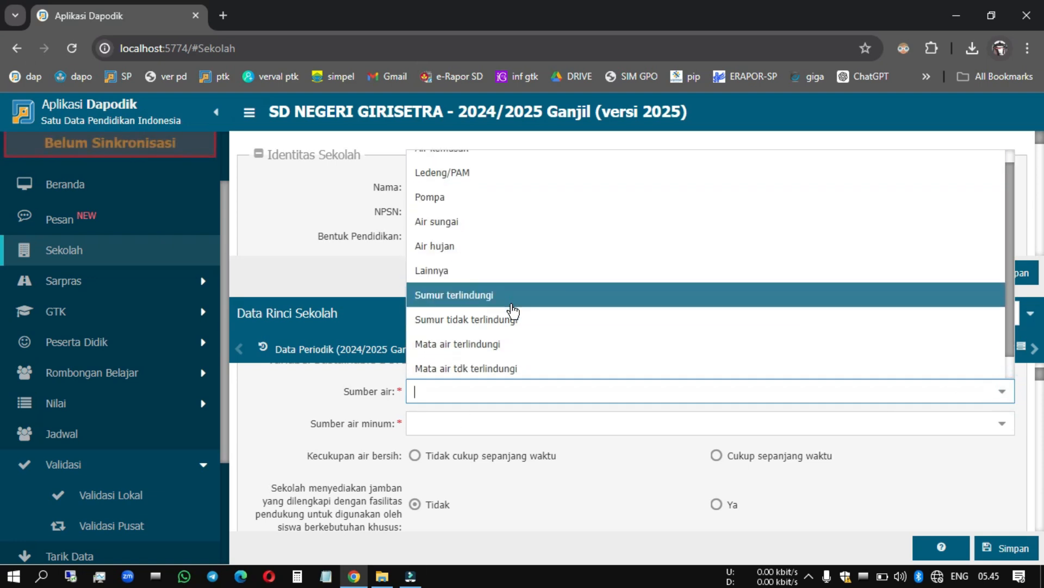
pyautogui.scroll(-1, 512, 311)
pyautogui.click(498, 276)
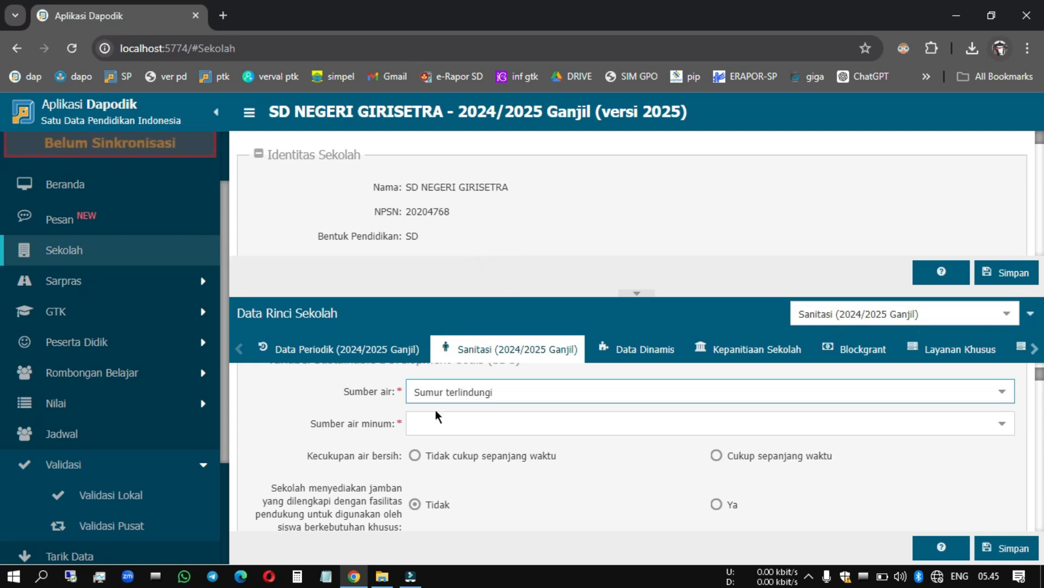
pyautogui.click(1003, 424)
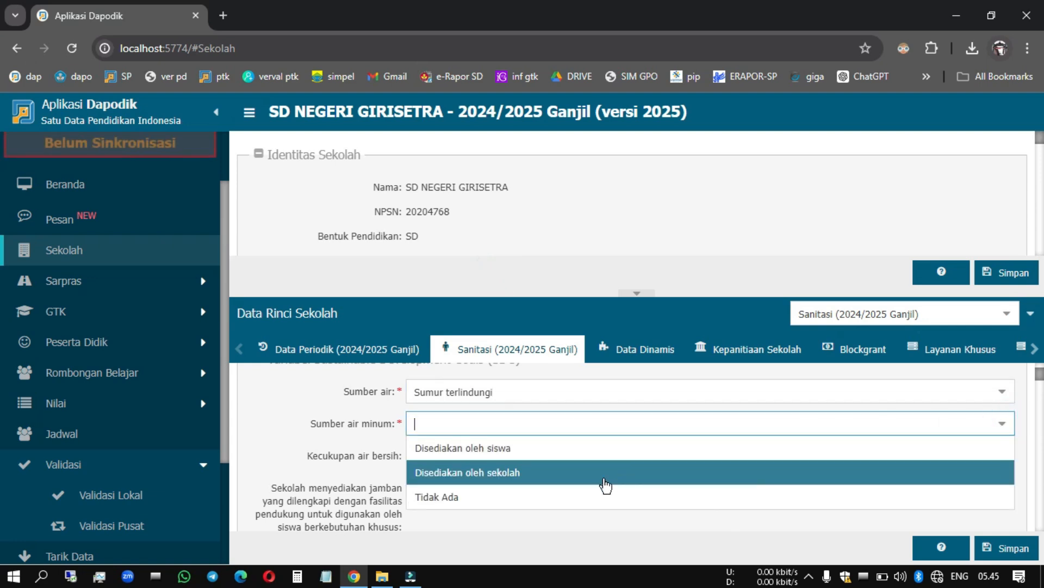
pyautogui.click(463, 461)
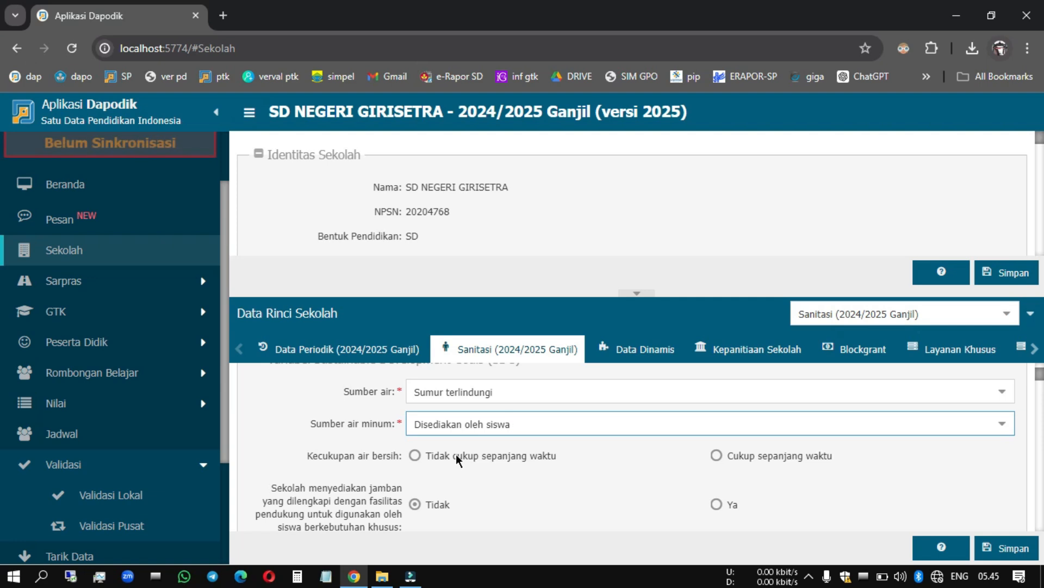
# Step: Mark clean water sufficient all the time, toilets Leher angsa, and wastewater to septic tank/IPAL
pyautogui.scroll(2, 516, 420)
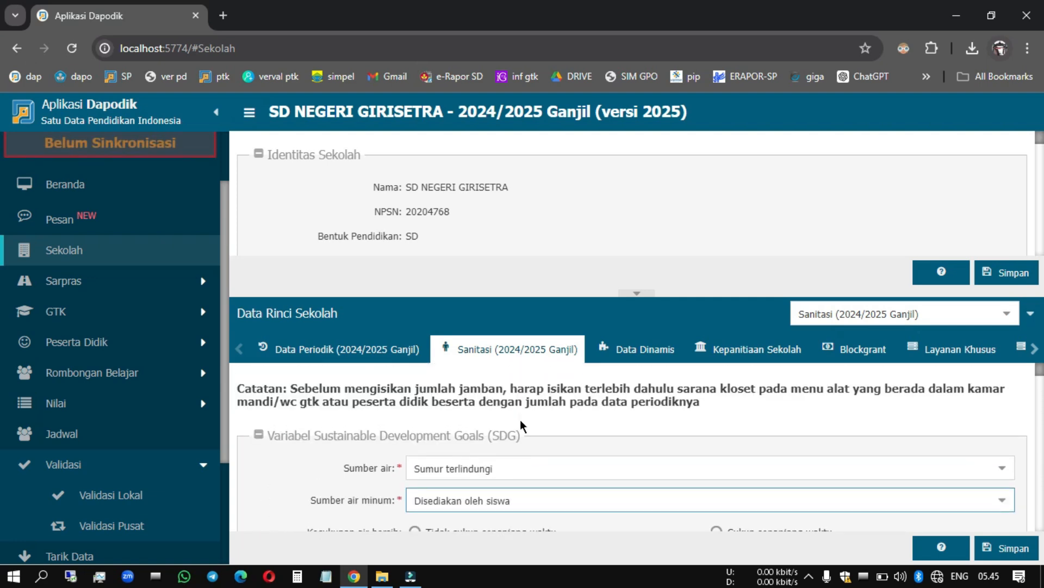
pyautogui.scroll(-1, 520, 420)
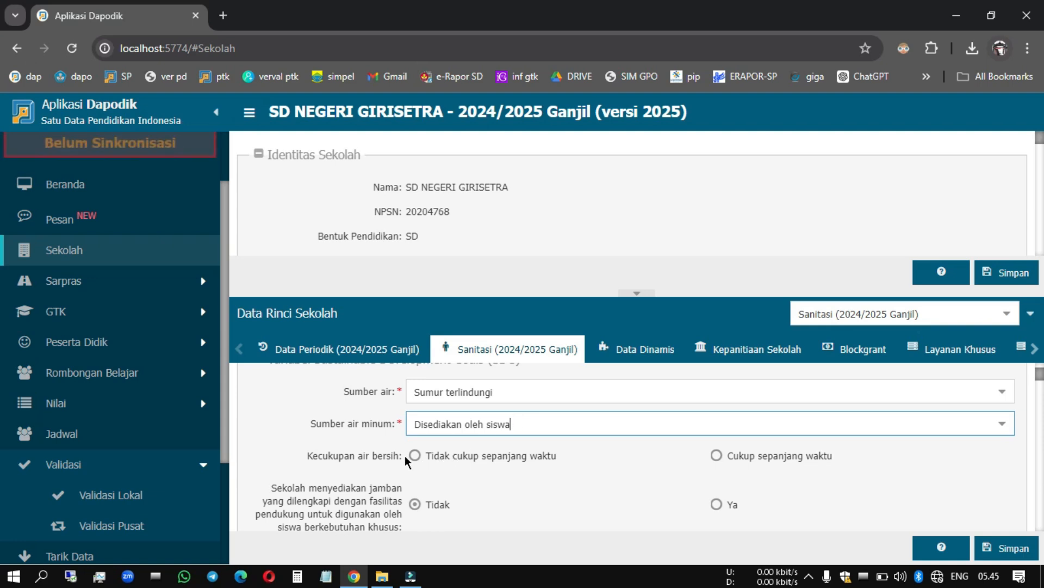
pyautogui.click(726, 457)
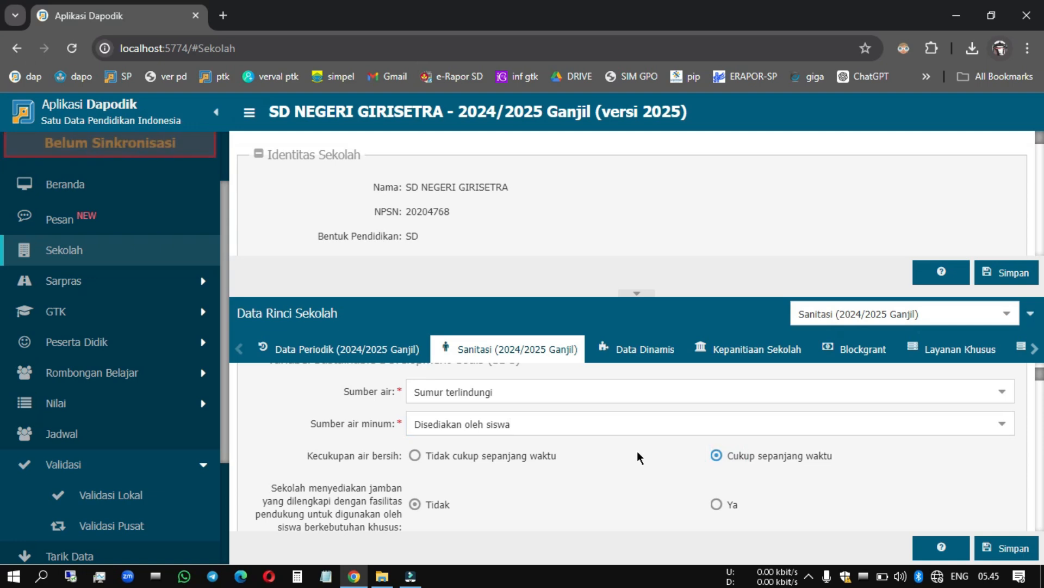
pyautogui.scroll(-1, 639, 457)
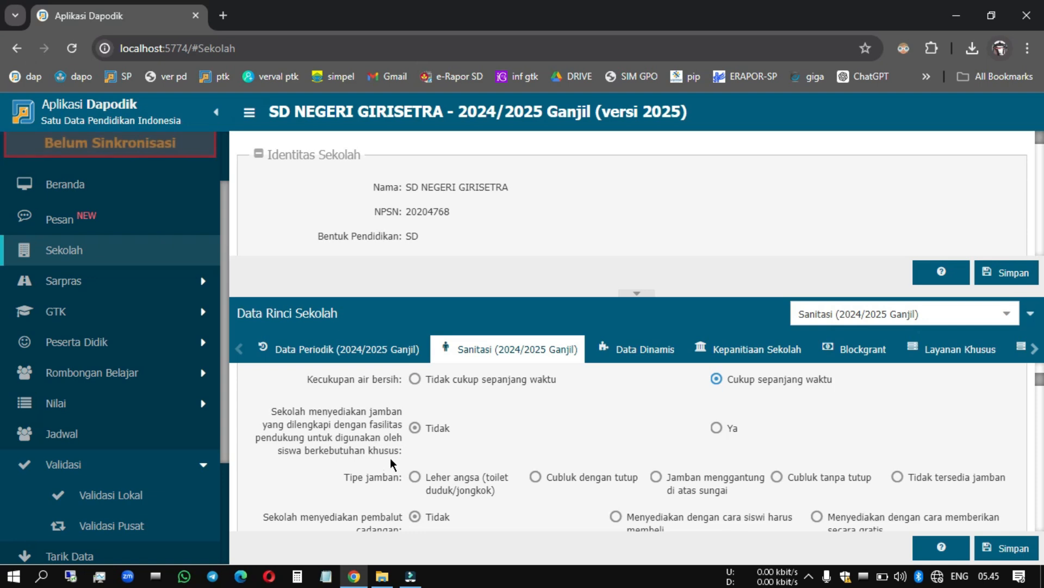
pyautogui.scroll(-1, 443, 419)
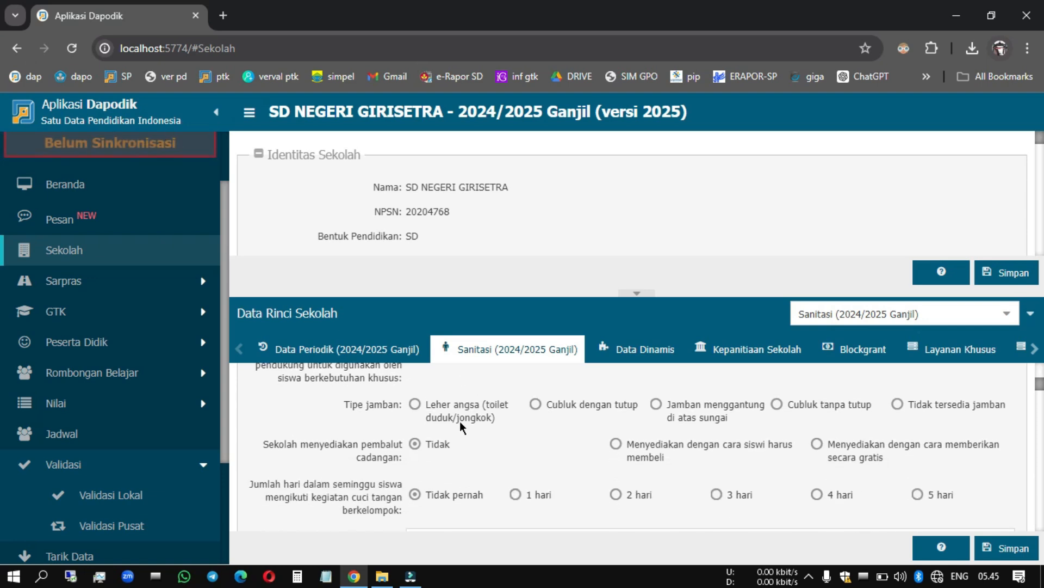
pyautogui.click(419, 398)
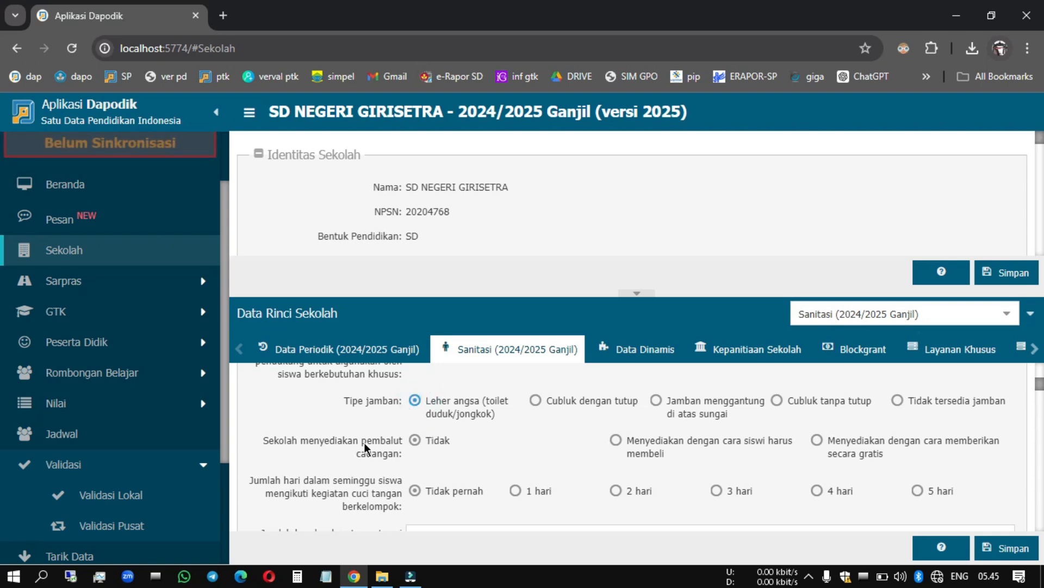
pyautogui.scroll(-1, 413, 448)
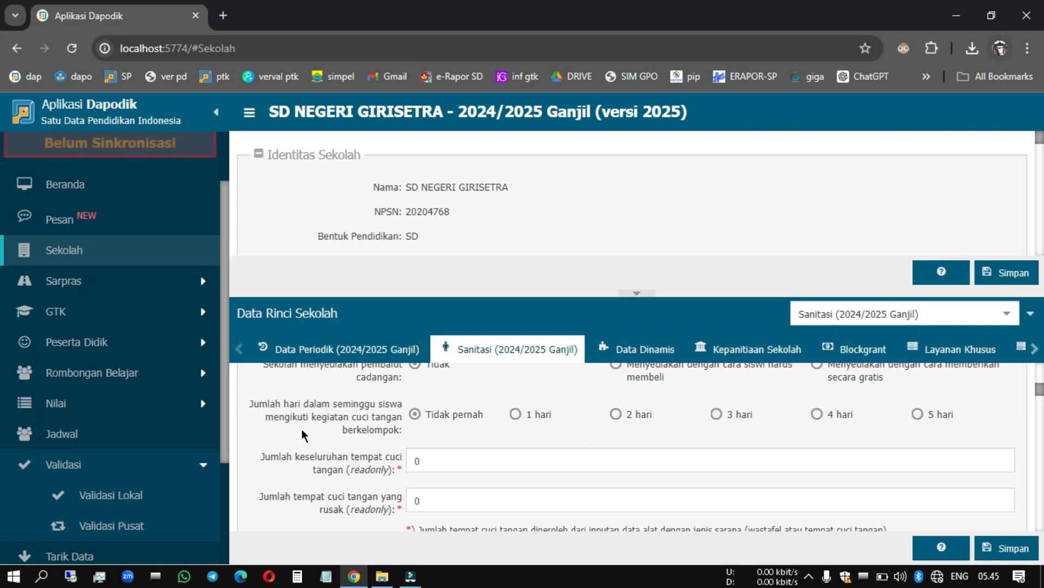
pyautogui.scroll(-1, 337, 432)
pyautogui.scroll(-1, 375, 439)
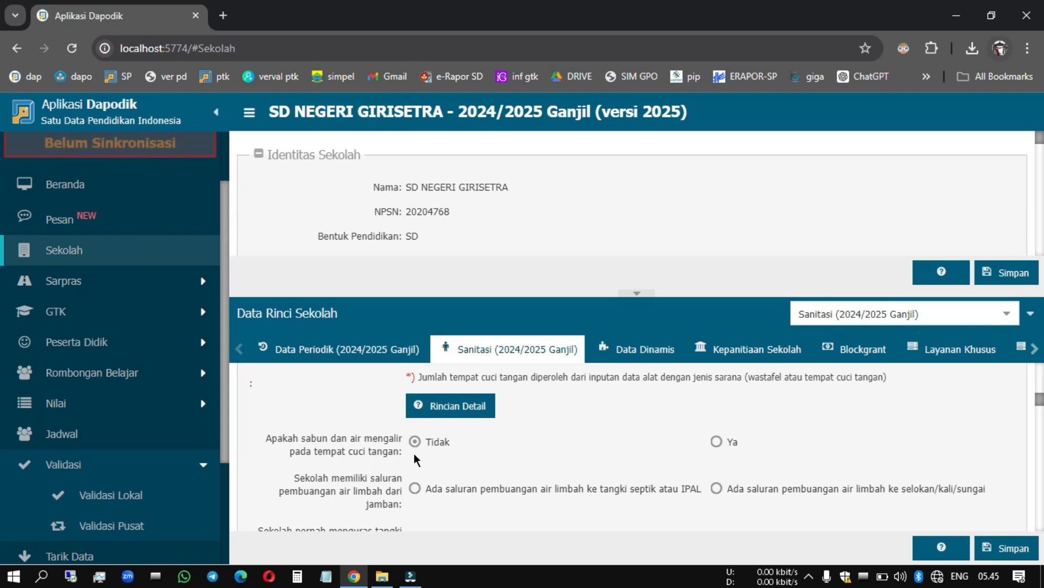
pyautogui.scroll(-1, 415, 456)
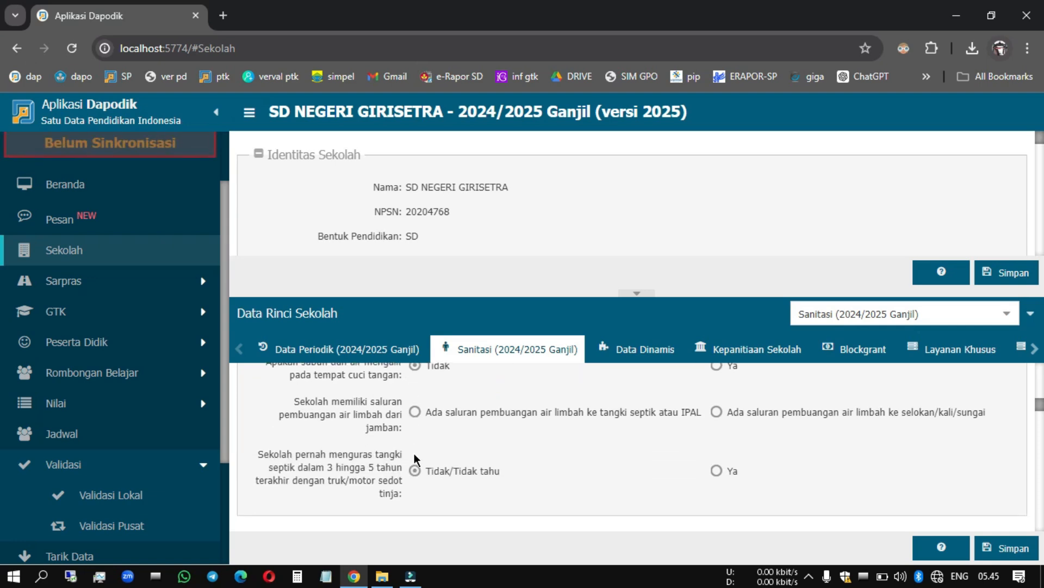
pyautogui.click(415, 411)
# Step: Save the sanitation answers and reopen Validasi Lokal to check the results
pyautogui.scroll(-1, 453, 466)
pyautogui.scroll(-10, 454, 467)
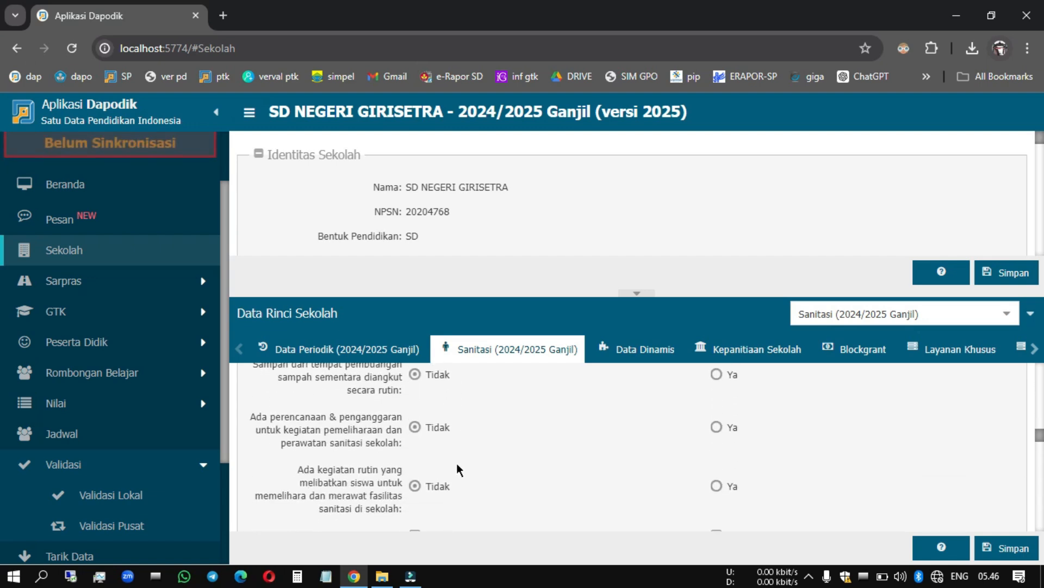
pyautogui.scroll(2, 457, 466)
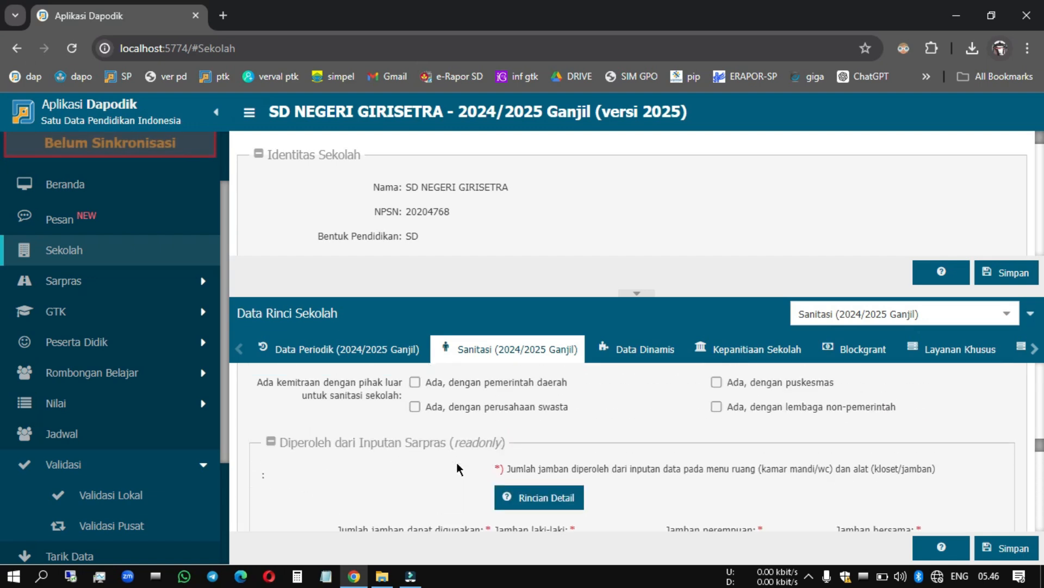
pyautogui.scroll(1, 456, 462)
pyautogui.scroll(-6, 456, 461)
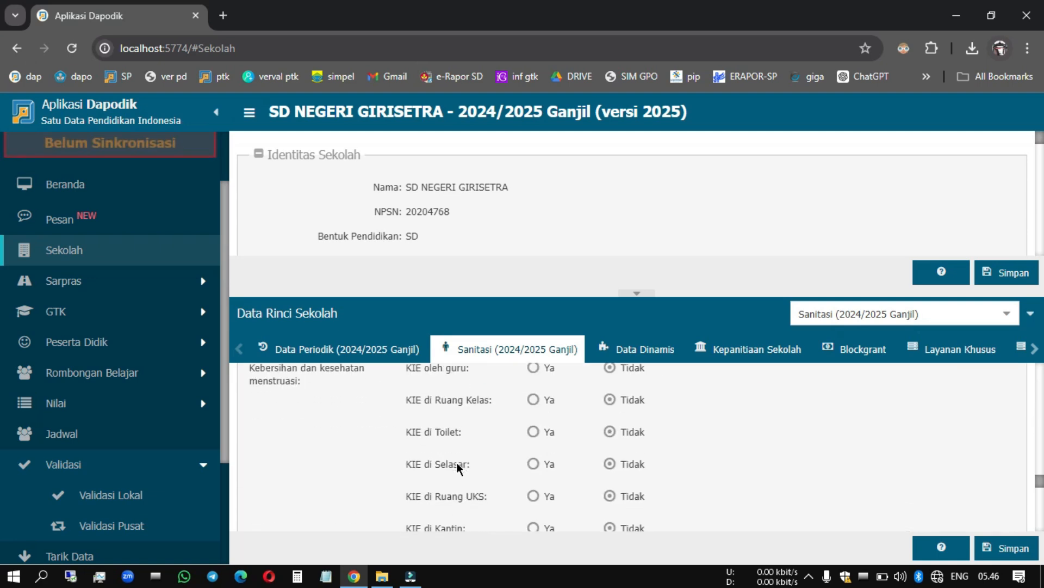
pyautogui.click(1006, 548)
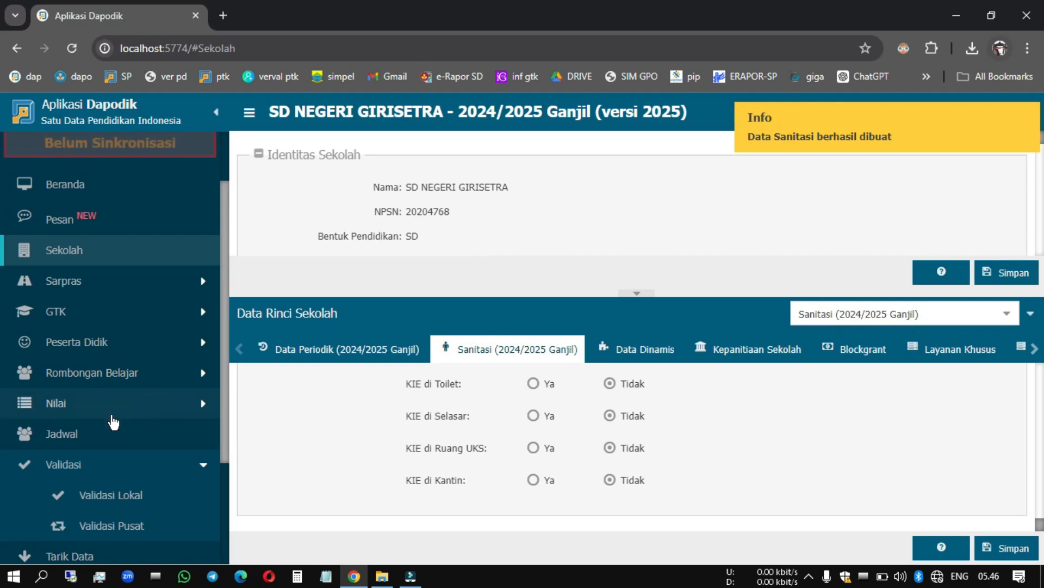
pyautogui.click(127, 495)
# Step: Refresh local validation, review the Sarpras problems, and open the Sarpras Tanah & Bangunan page
pyautogui.click(990, 321)
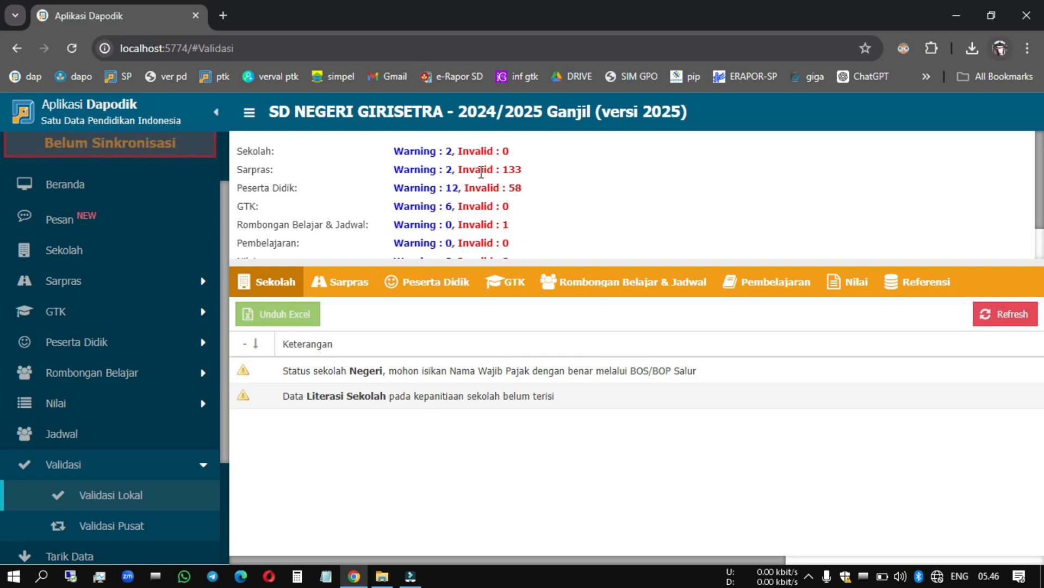
pyautogui.click(353, 283)
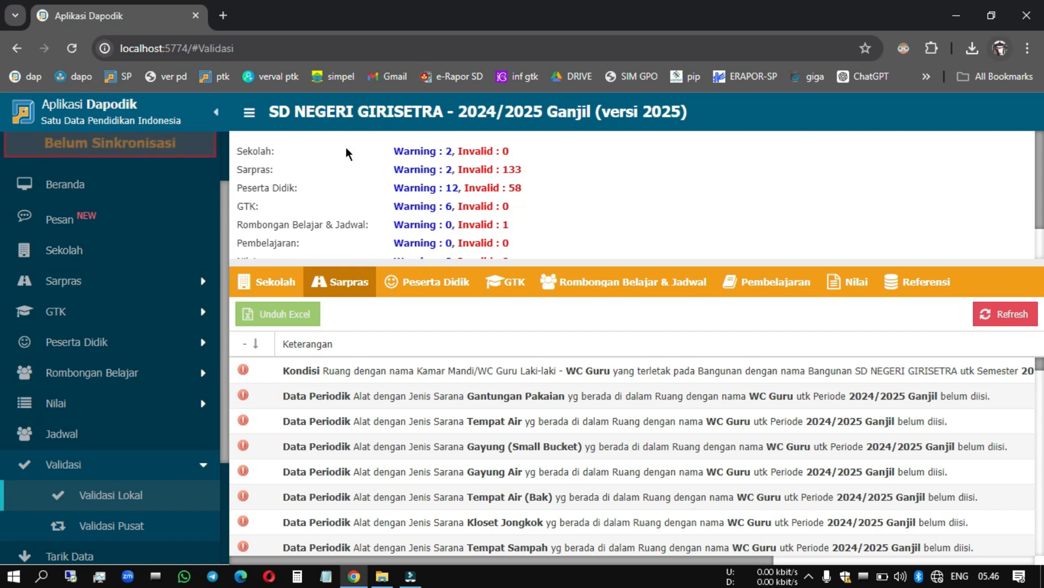
pyautogui.click(156, 283)
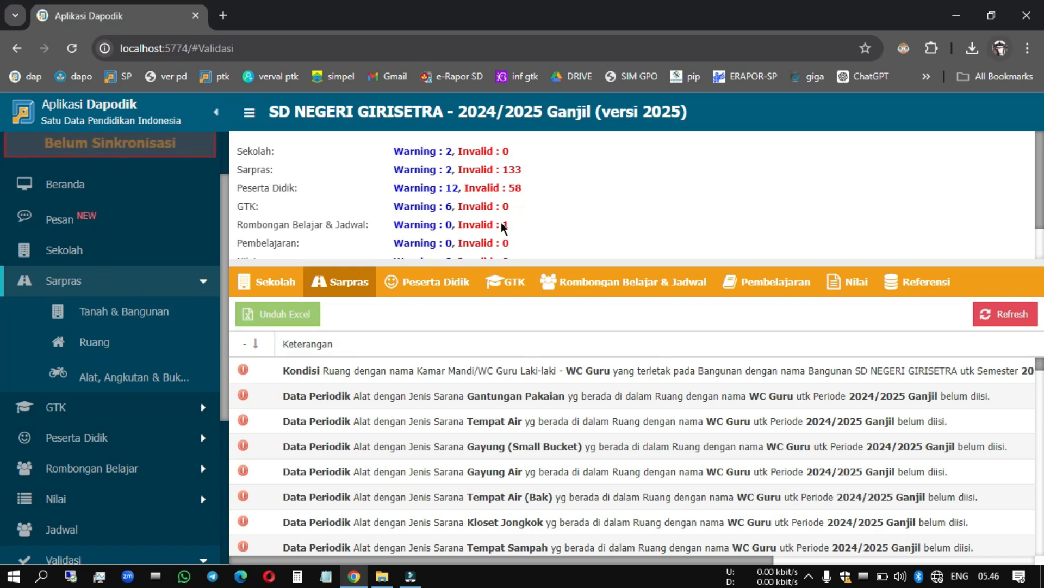
pyautogui.click(156, 310)
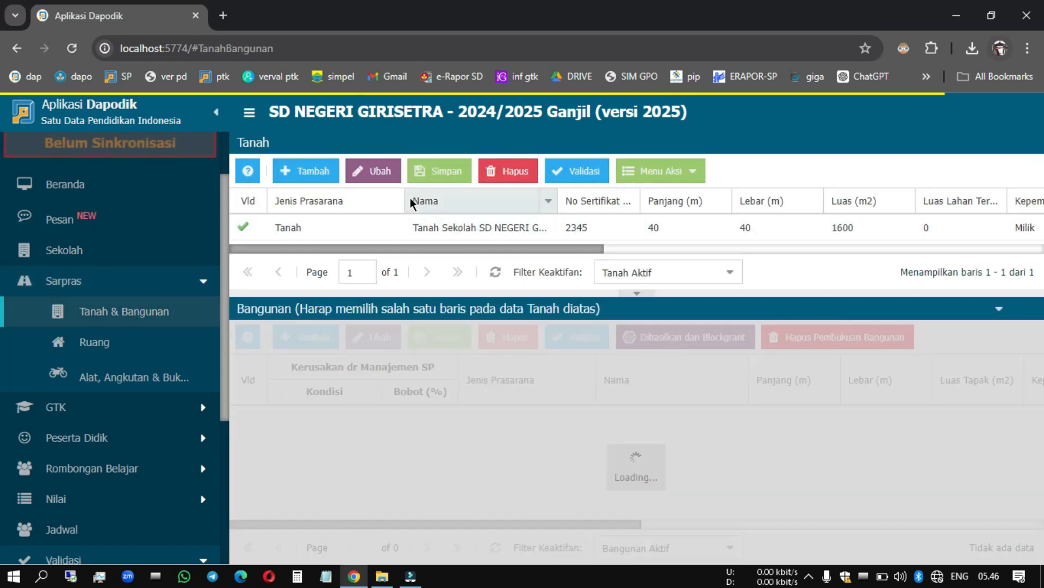
# Step: Run Salin Data Periodik on the Tanah record to copy last semester's rooms, tools and books
pyautogui.click(321, 228)
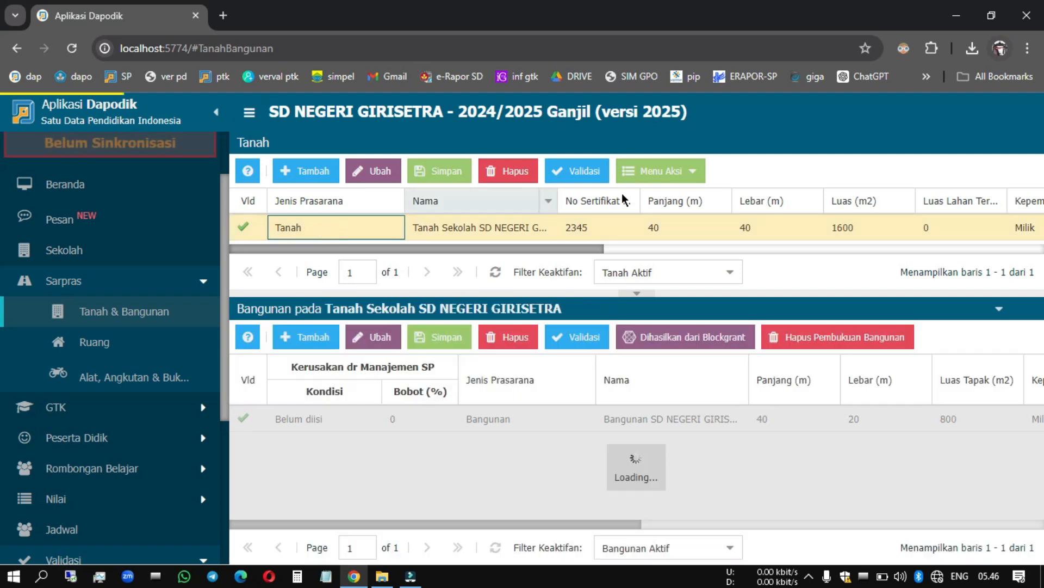
pyautogui.click(681, 167)
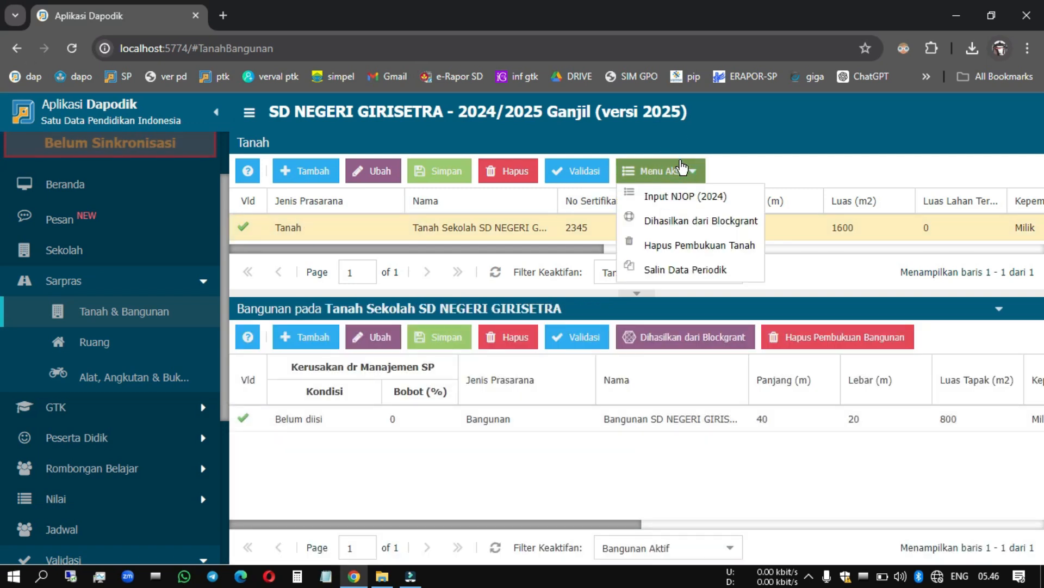
pyautogui.click(669, 270)
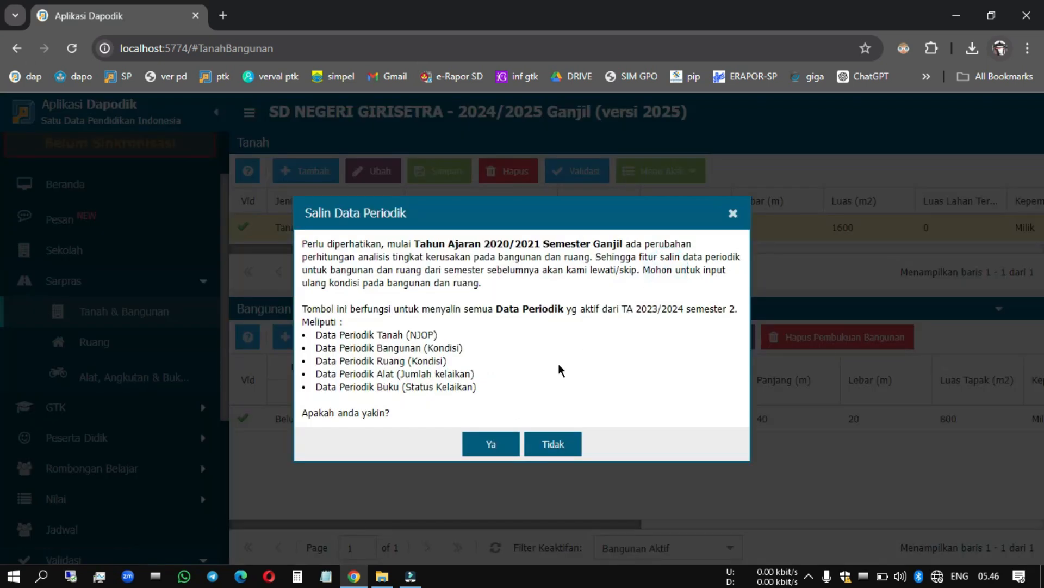
pyautogui.click(497, 445)
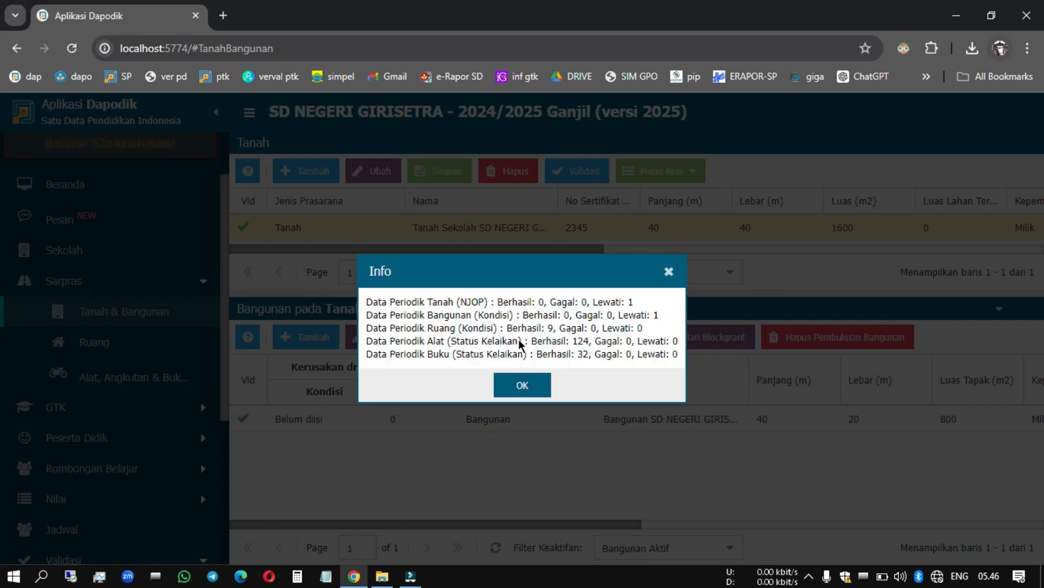
pyautogui.click(522, 385)
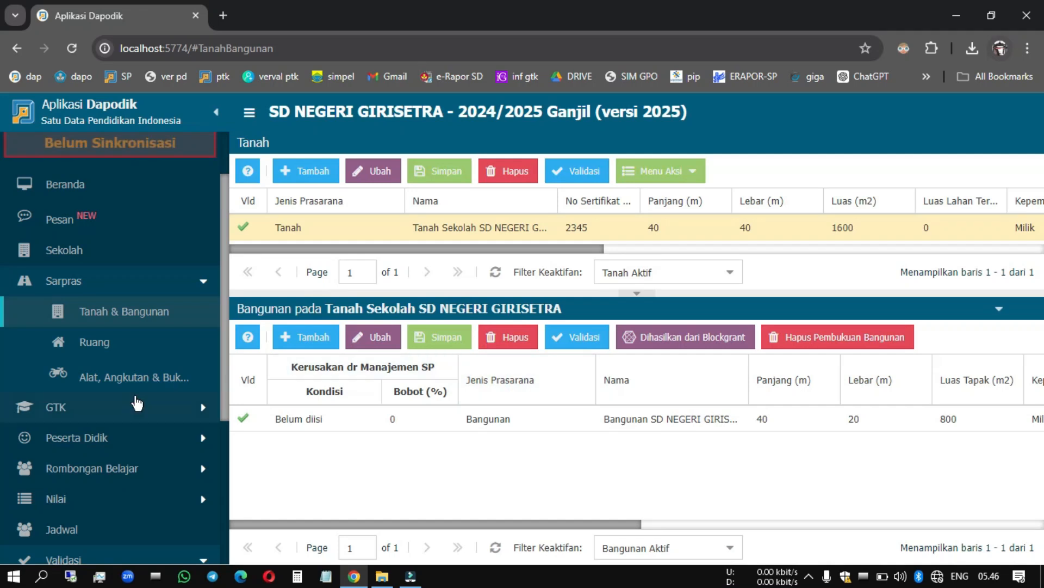
pyautogui.scroll(-3, 136, 405)
pyautogui.click(136, 407)
# Step: Rerun validation, confirm Sarpras has 0 invalid, review the 58 Peserta Didik problems, and open the student list
pyautogui.click(112, 437)
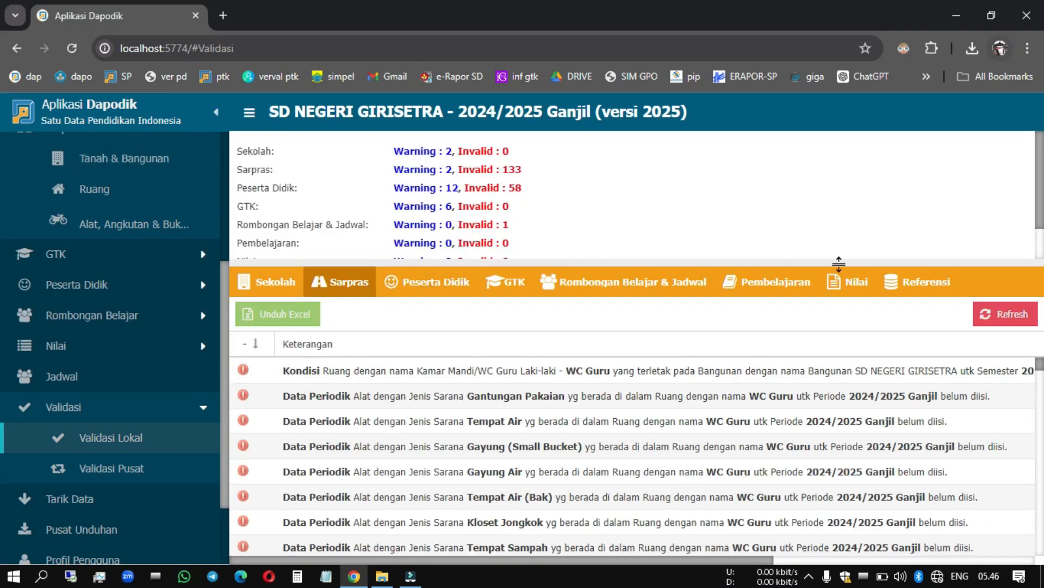
pyautogui.click(1009, 314)
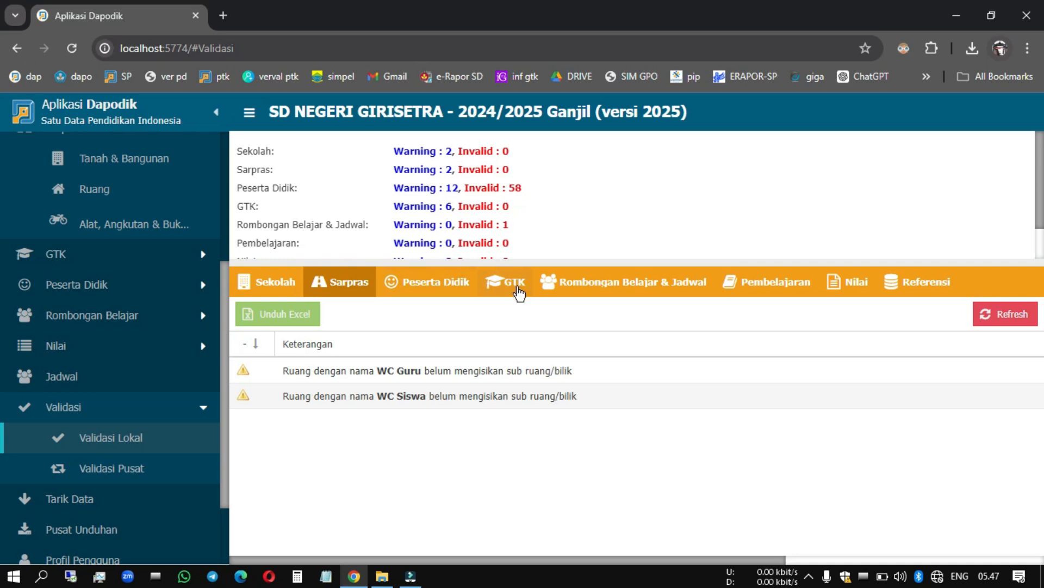
pyautogui.click(445, 285)
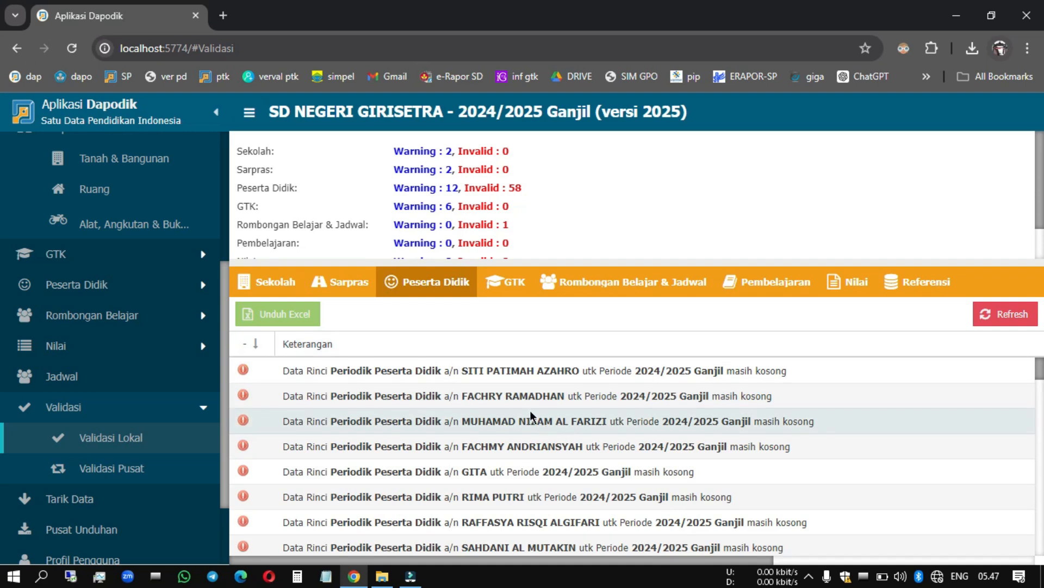
pyautogui.scroll(-5, 530, 411)
pyautogui.scroll(3, 529, 409)
pyautogui.scroll(5, 529, 412)
pyautogui.scroll(-2, 529, 412)
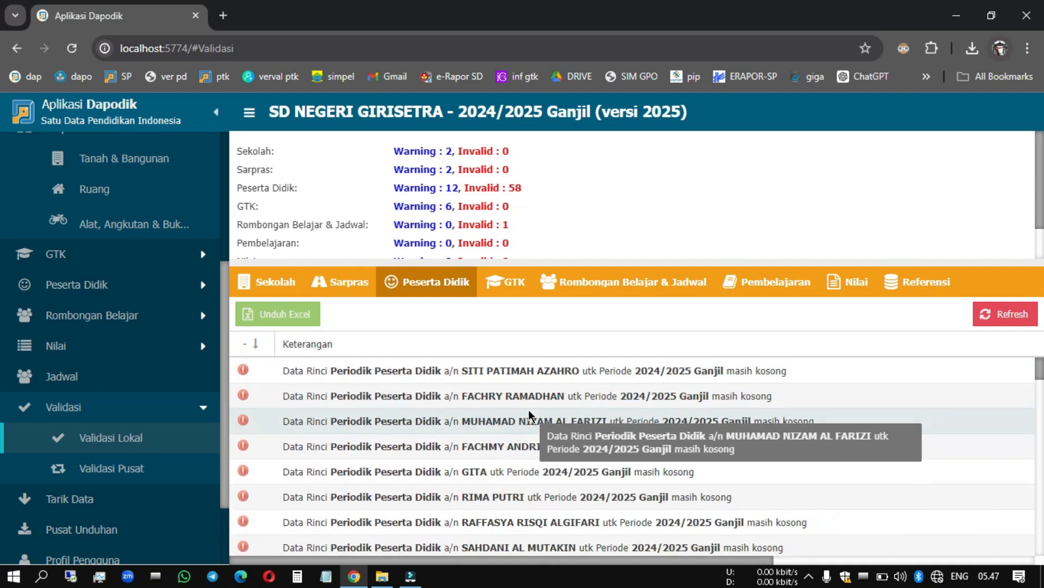
pyautogui.click(121, 294)
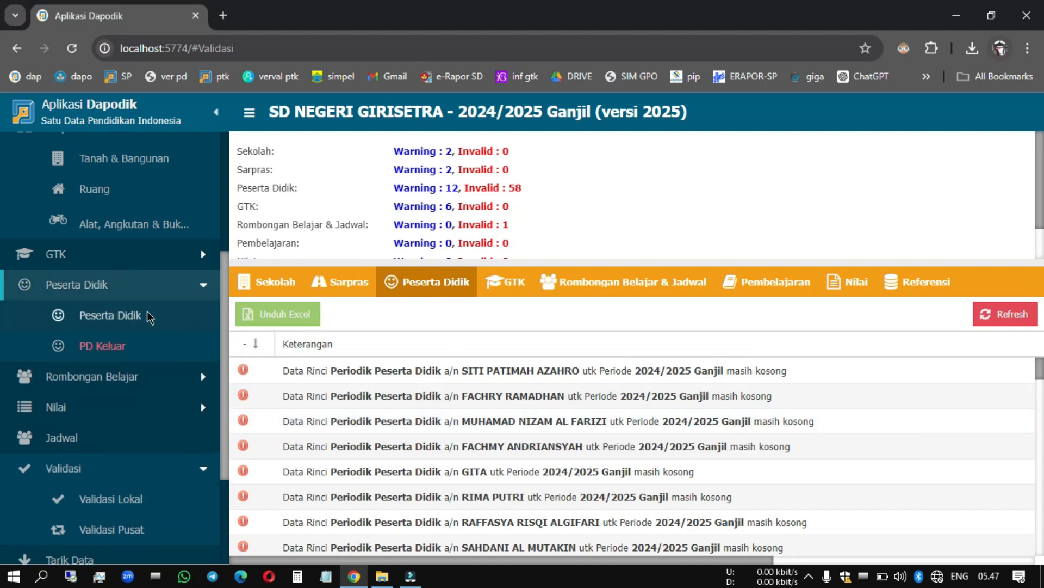
pyautogui.click(147, 315)
# Step: Copy the 57 students' periodic data from last semester with Salin Data Periodik
pyautogui.click(570, 424)
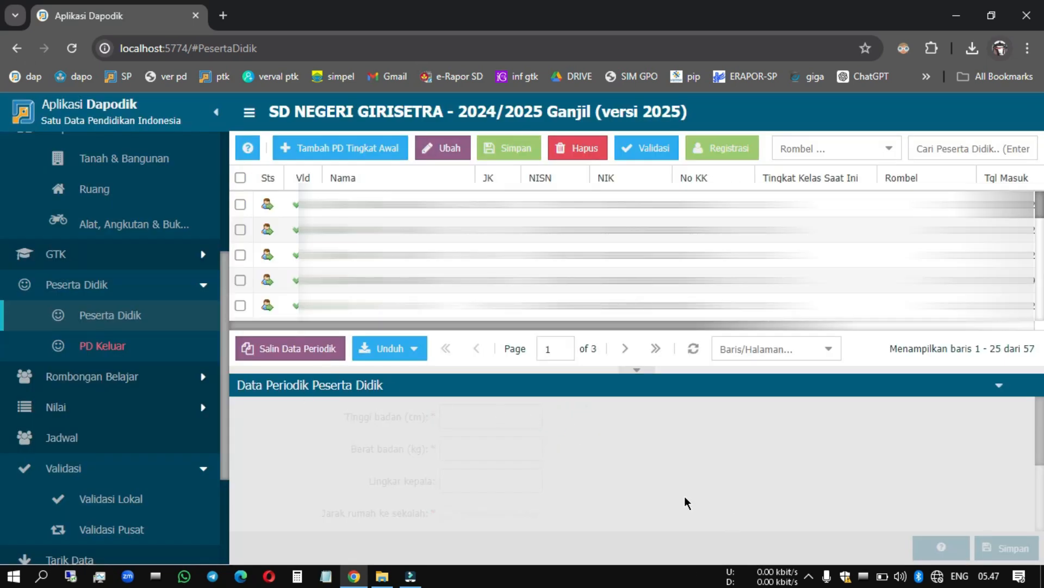
pyautogui.click(284, 355)
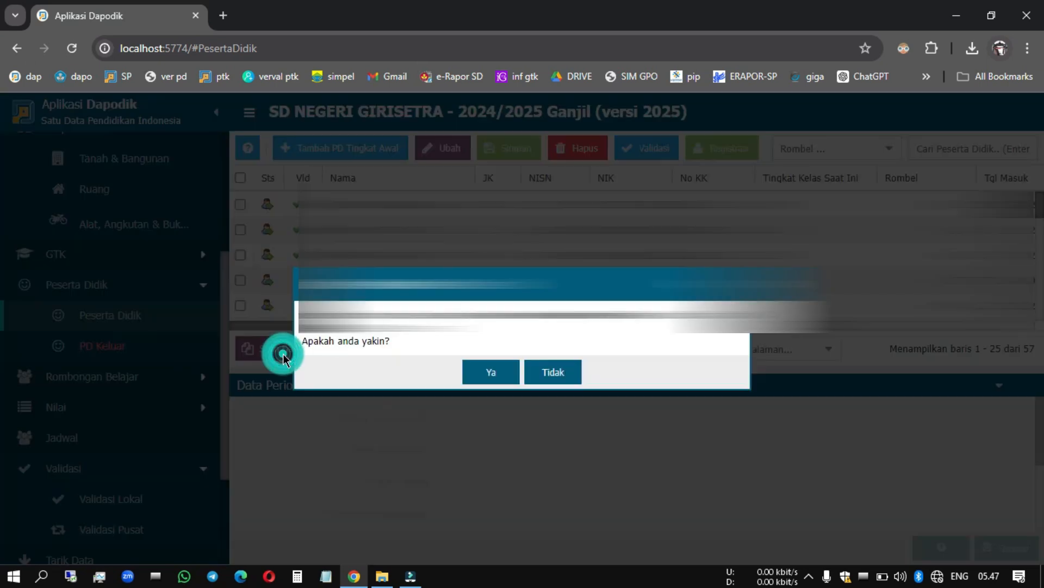
pyautogui.click(487, 378)
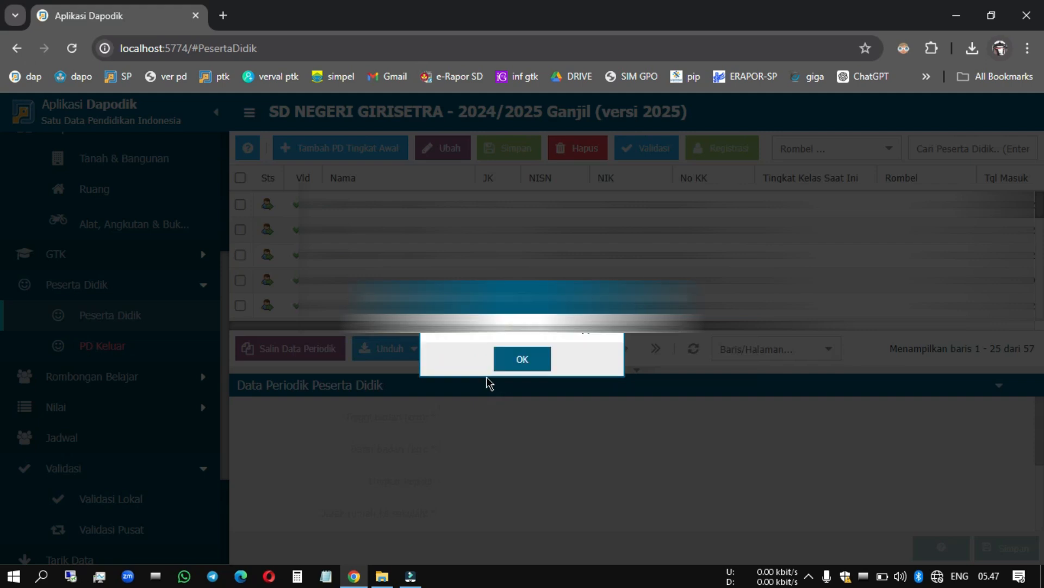
pyautogui.click(516, 365)
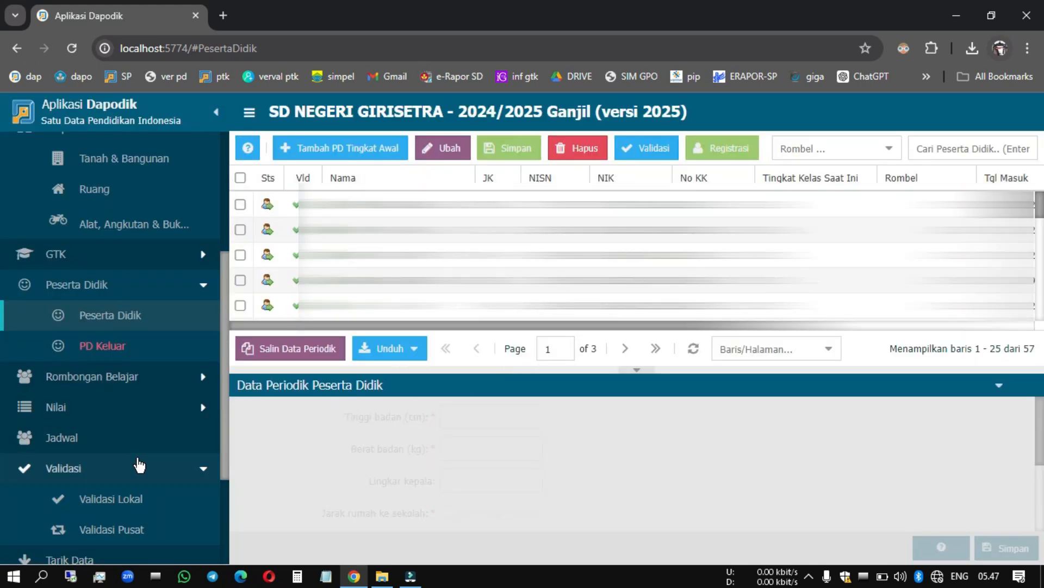
# Step: Refresh validation to see student invalid entries at 1, then open Rombongan Belajar Reguler
pyautogui.click(132, 502)
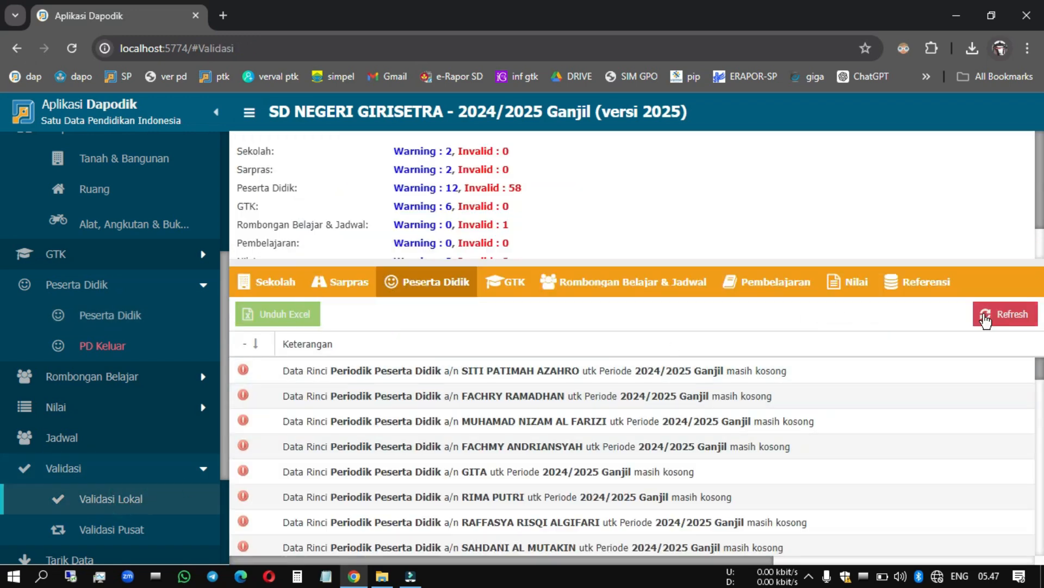
pyautogui.click(985, 320)
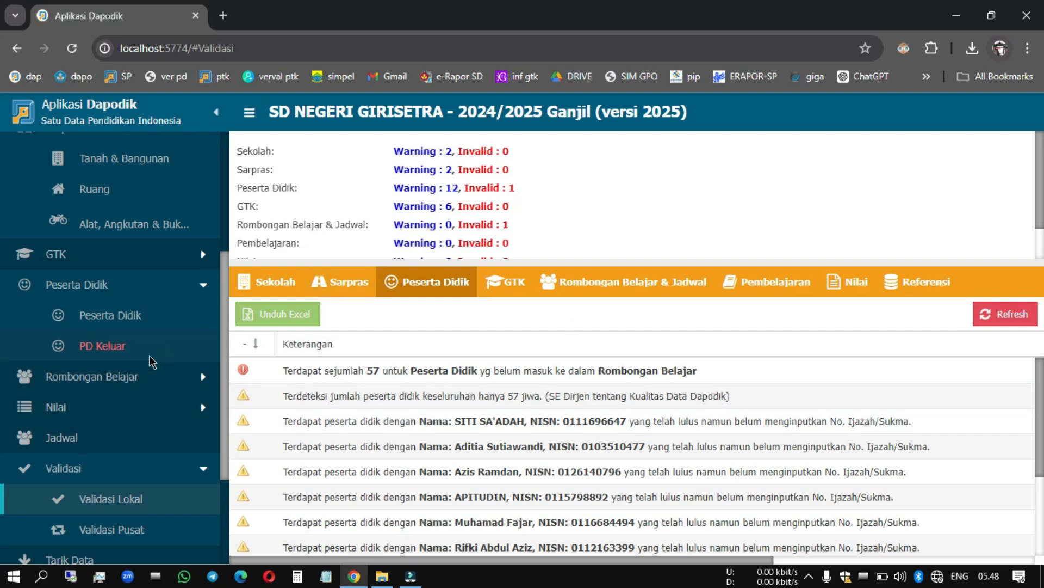
pyautogui.click(144, 375)
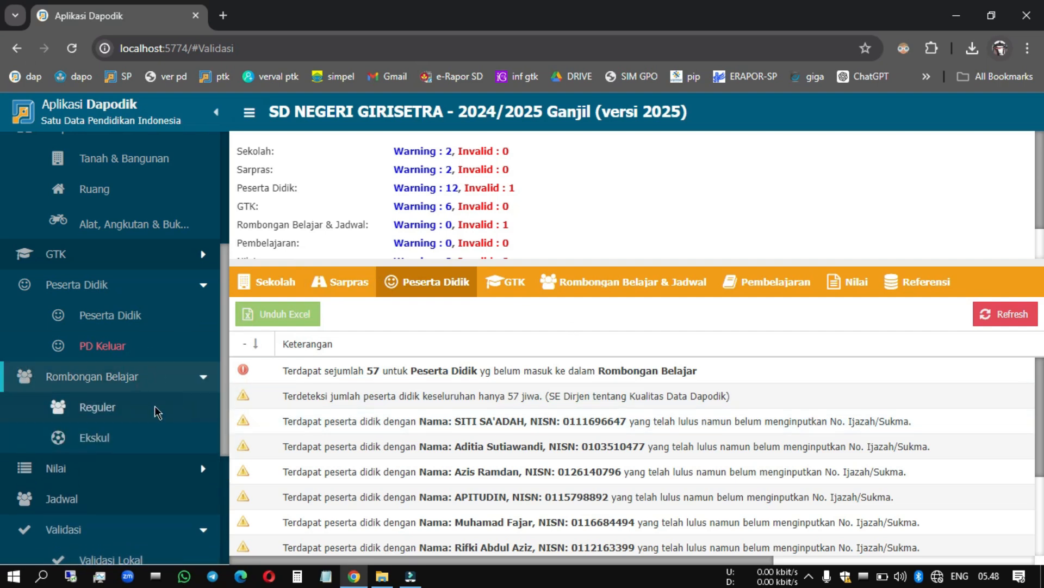
pyautogui.click(112, 416)
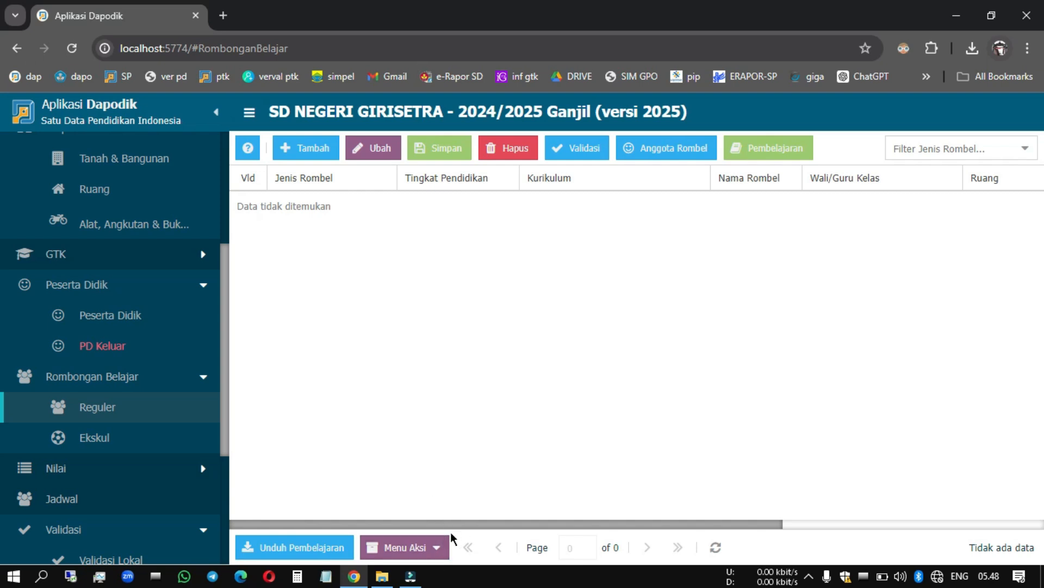
# Step: Promote last year's Kelas 1 and Kelas 2 groups up one grade via Kenaikan Kelas
pyautogui.click(436, 550)
pyautogui.click(422, 521)
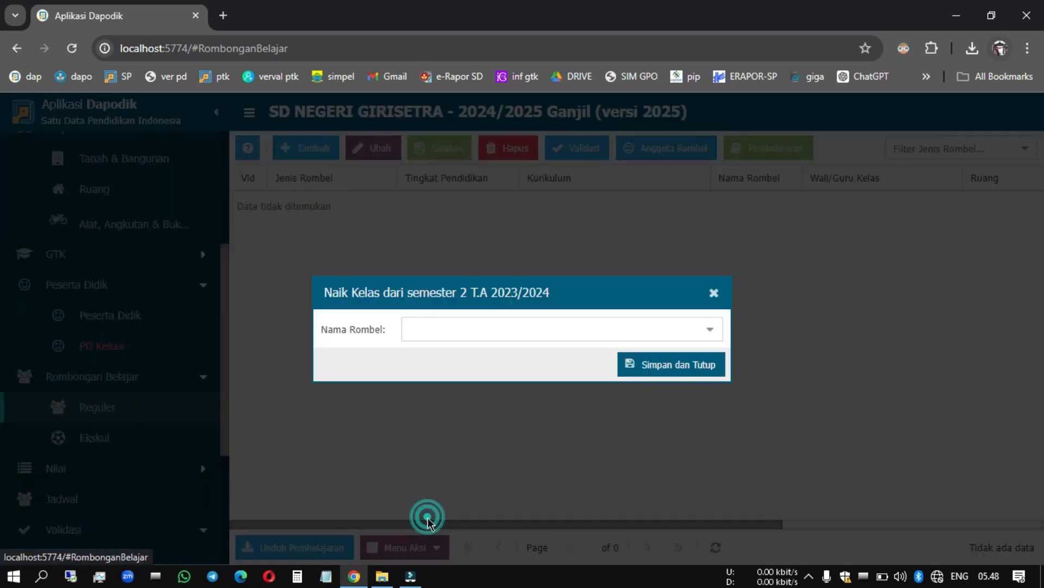
pyautogui.click(710, 329)
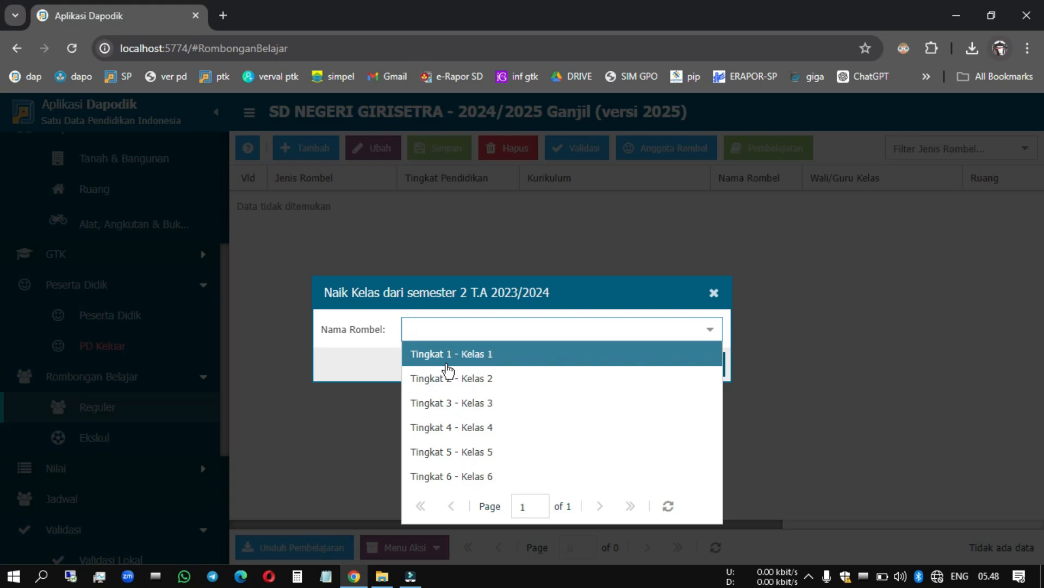
pyautogui.click(519, 364)
pyautogui.click(645, 365)
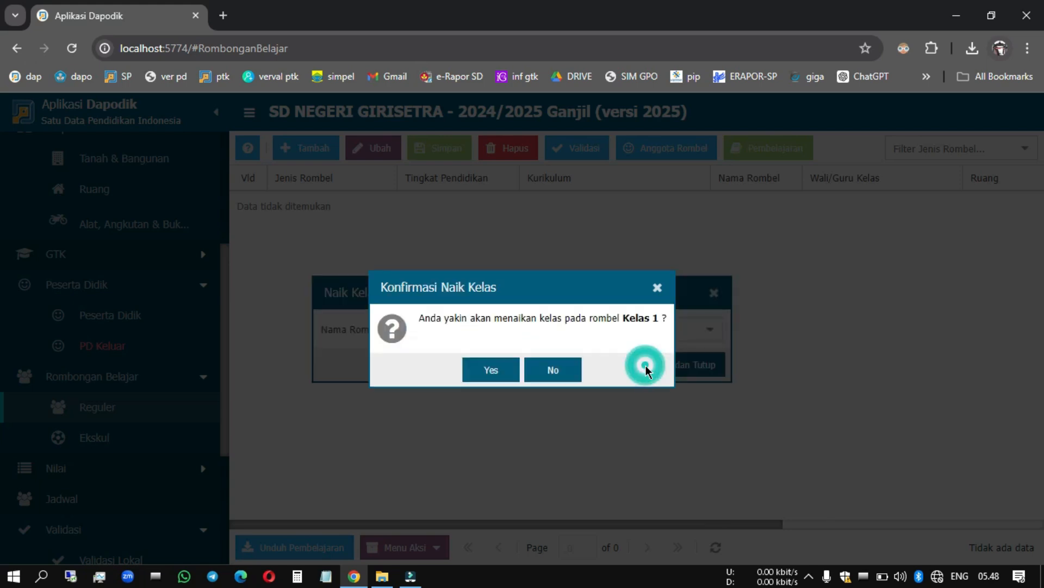
pyautogui.click(491, 370)
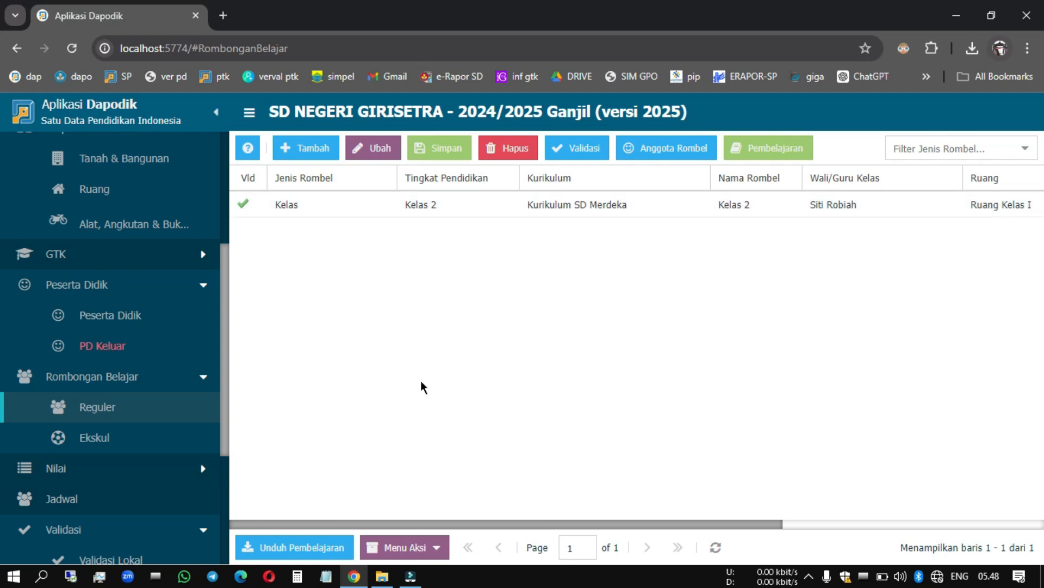
pyautogui.click(426, 548)
pyautogui.click(440, 520)
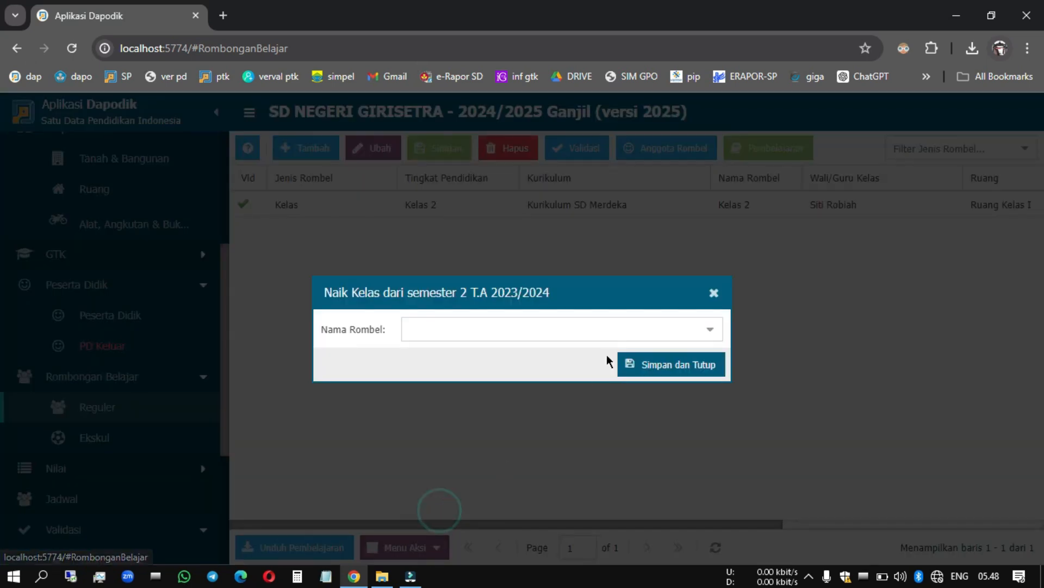
pyautogui.click(707, 329)
pyautogui.click(588, 375)
pyautogui.click(673, 368)
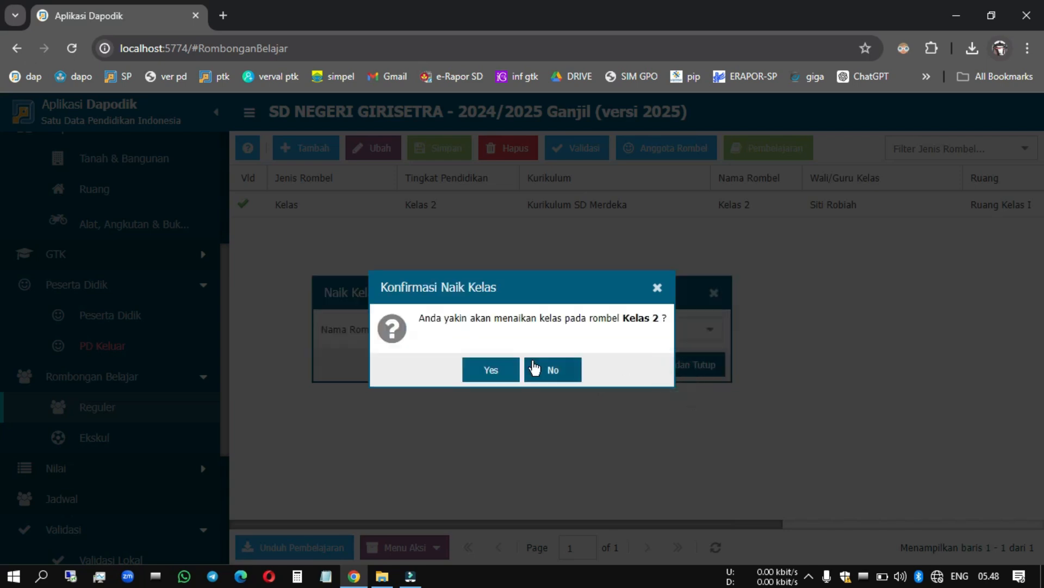
pyautogui.click(503, 370)
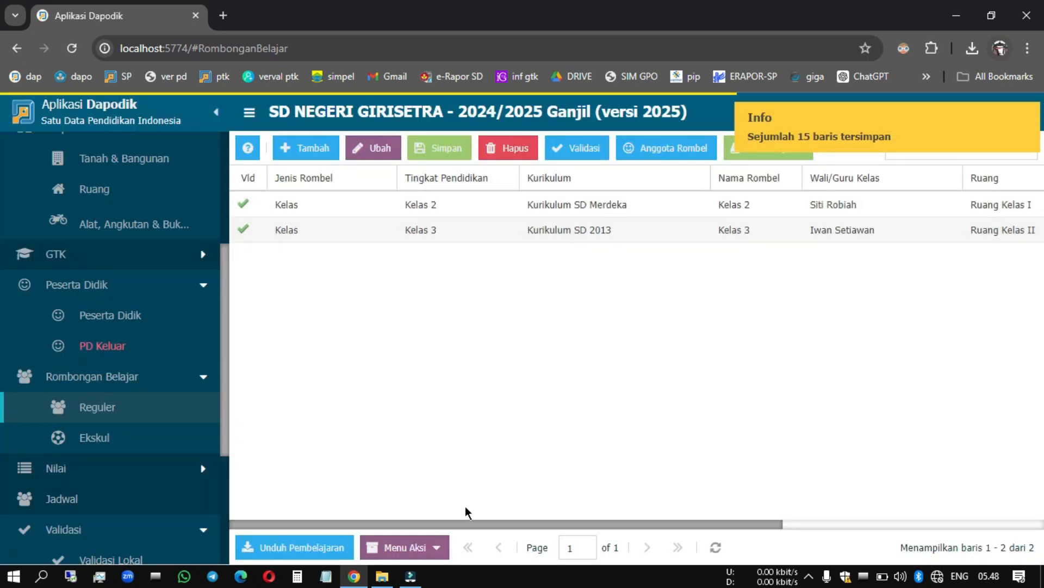
# Step: Promote last year's Kelas 3 and Kelas 4 groups up one grade
pyautogui.click(434, 551)
pyautogui.click(435, 517)
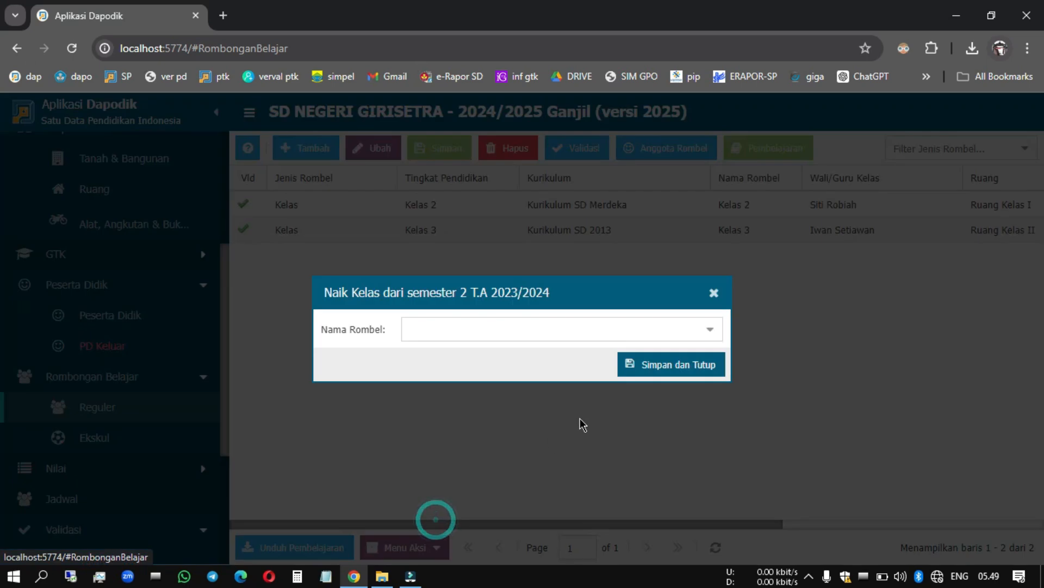
pyautogui.click(706, 332)
pyautogui.click(559, 404)
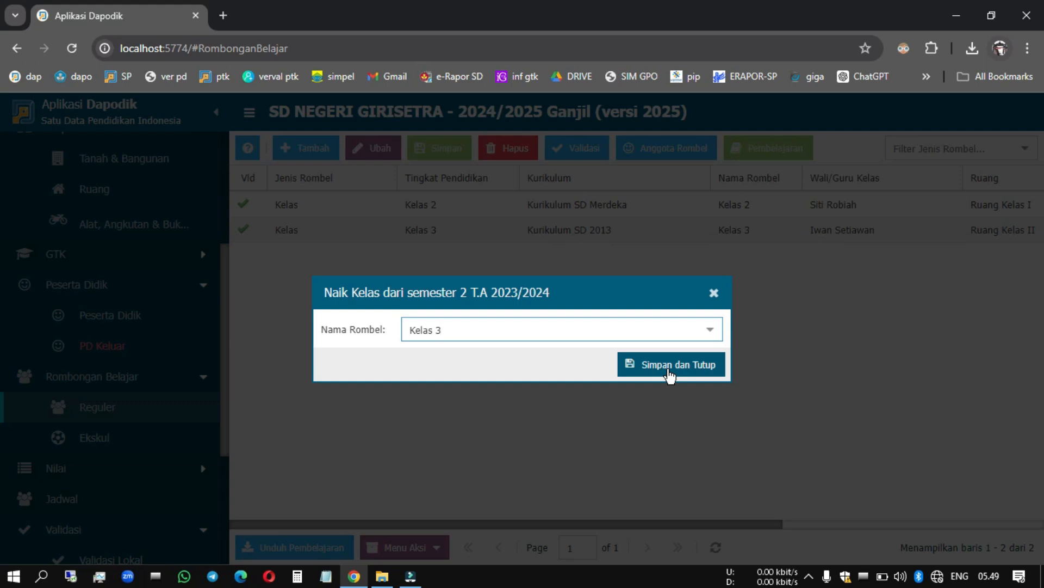
pyautogui.click(669, 376)
pyautogui.click(477, 359)
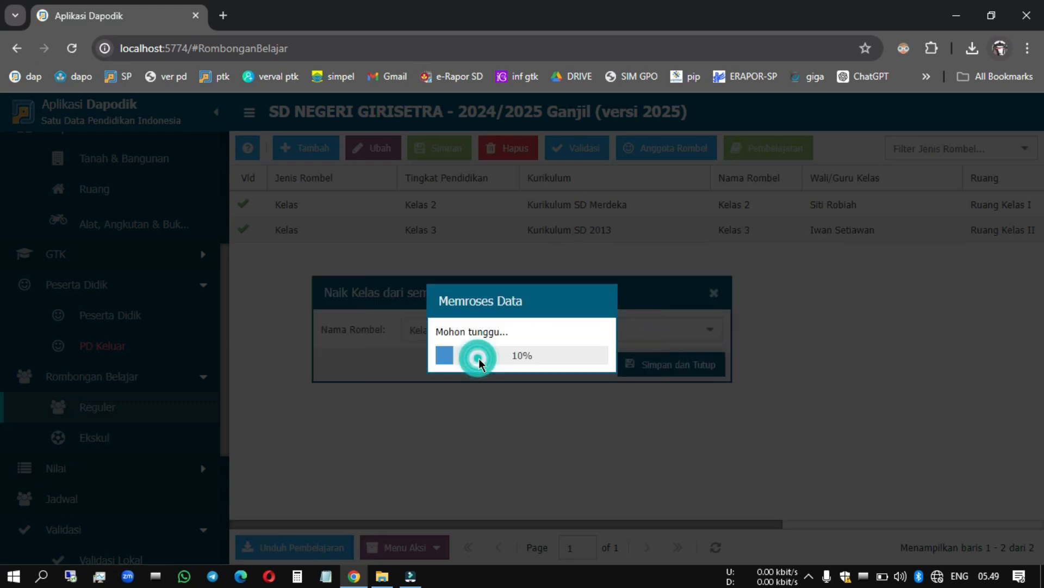
pyautogui.click(393, 548)
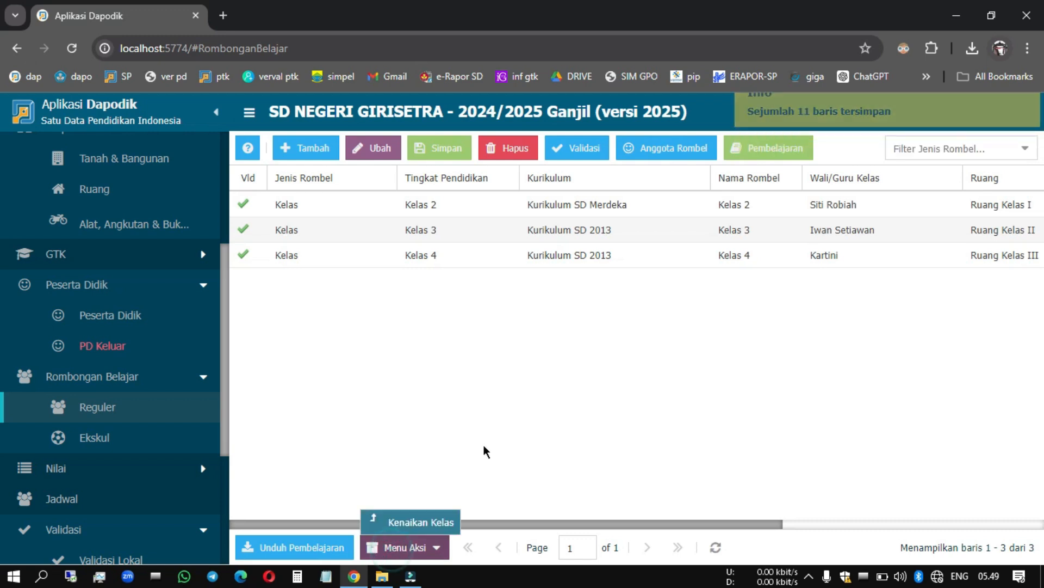
pyautogui.click(426, 521)
pyautogui.click(719, 329)
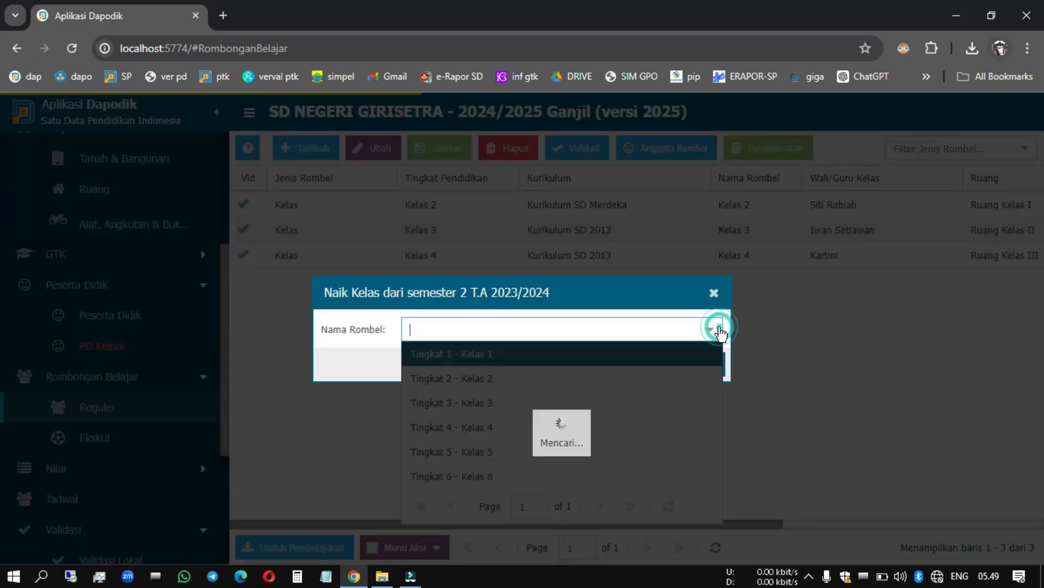
pyautogui.click(535, 426)
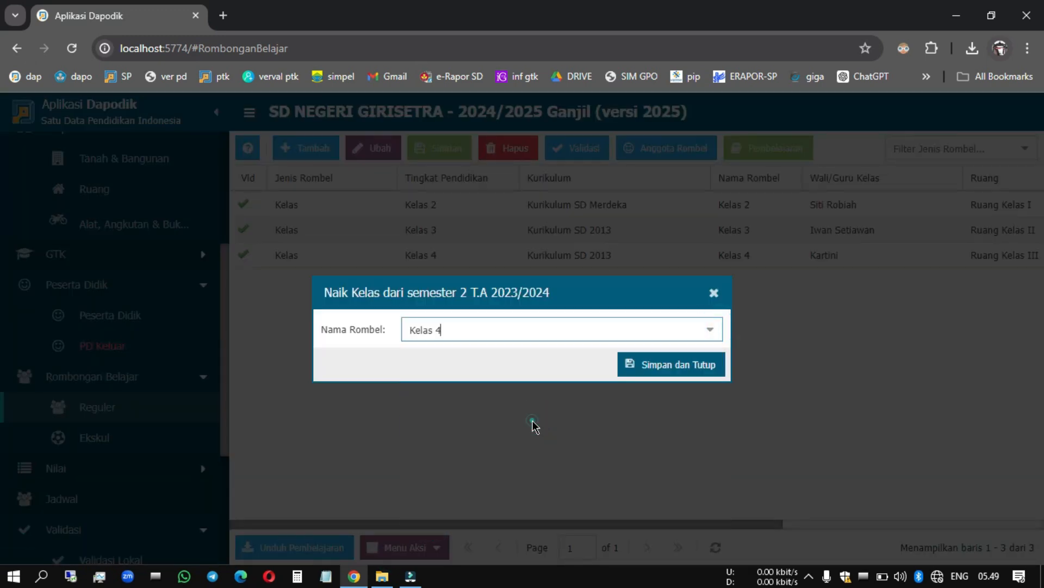
pyautogui.click(640, 366)
pyautogui.click(504, 374)
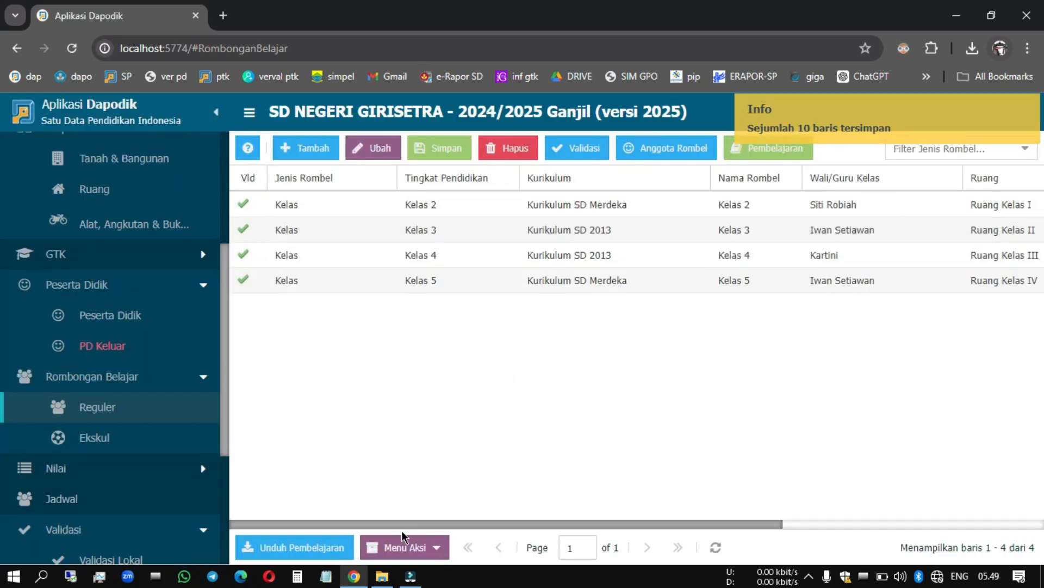
# Step: Promote Kelas 5, then abandon the Kelas 6 promotion after the final-grade error
pyautogui.click(403, 545)
pyautogui.click(415, 520)
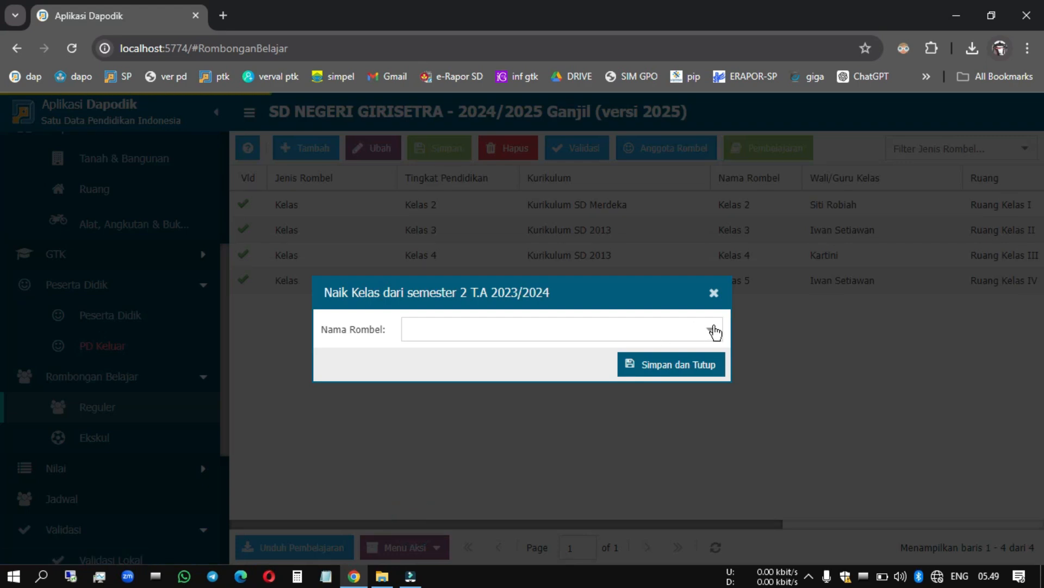
pyautogui.click(713, 331)
pyautogui.click(568, 450)
pyautogui.click(626, 373)
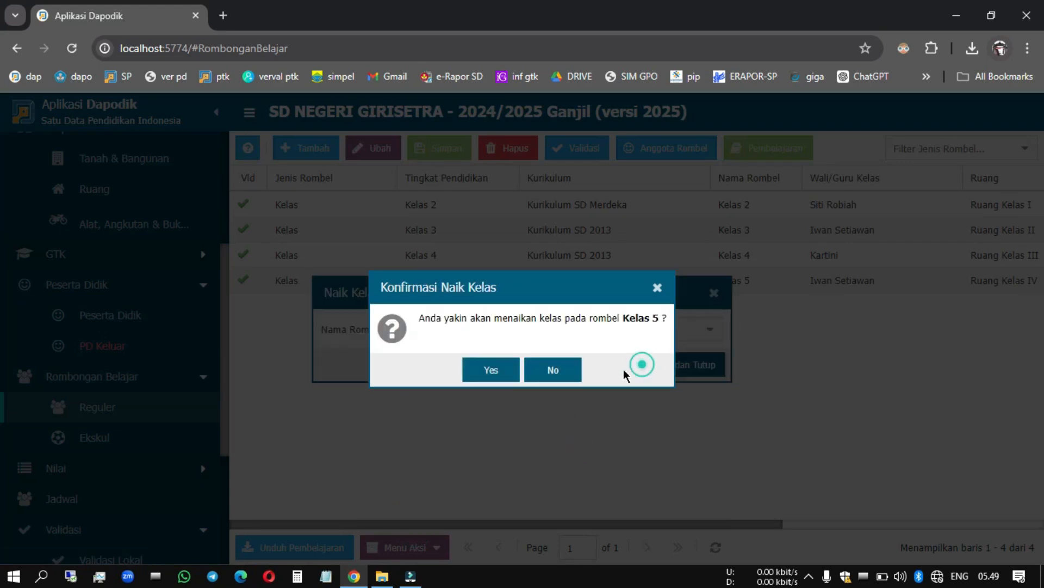
pyautogui.click(495, 369)
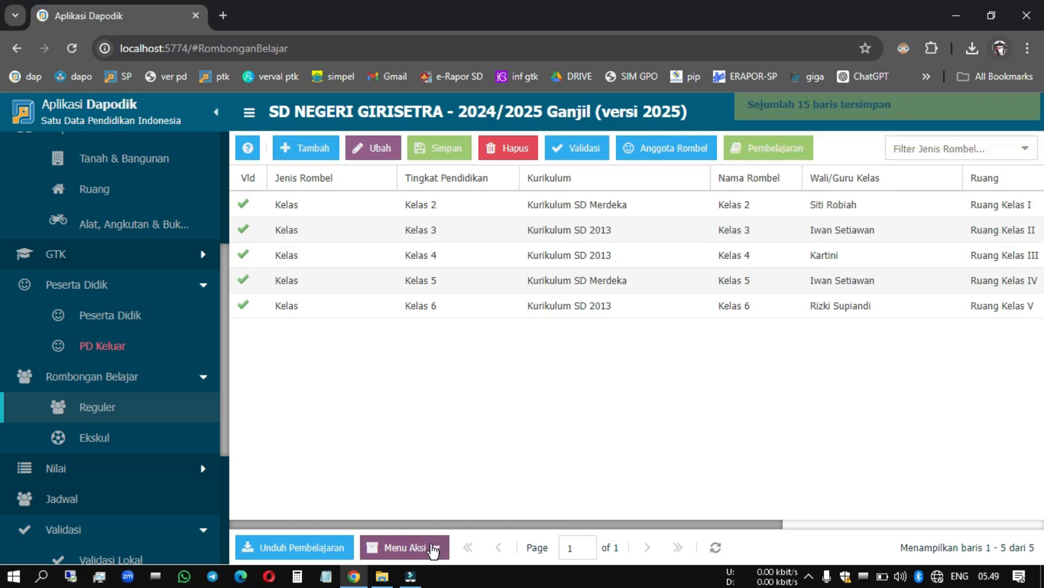
pyautogui.click(435, 547)
pyautogui.click(436, 518)
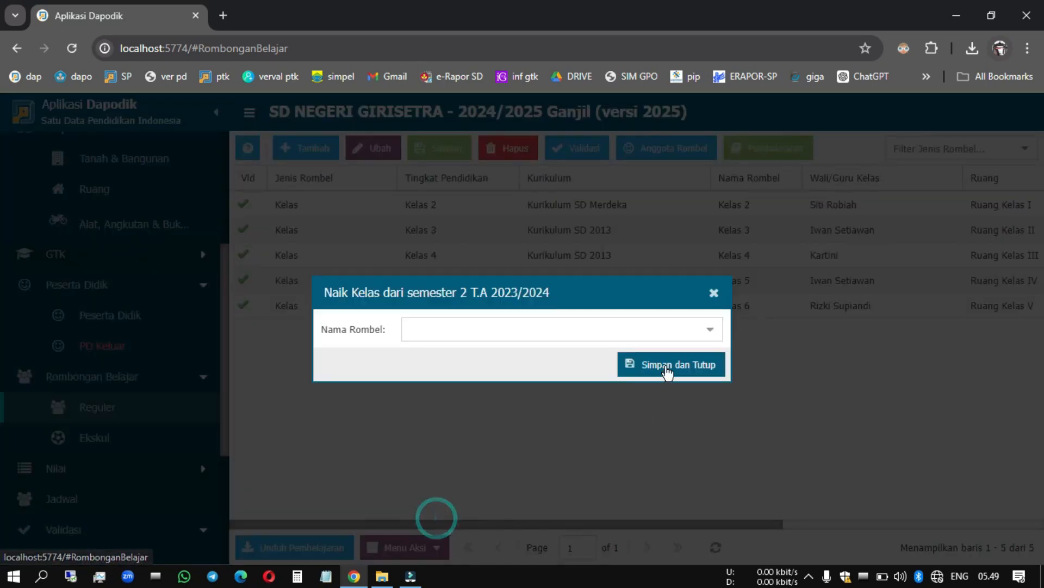
pyautogui.click(708, 329)
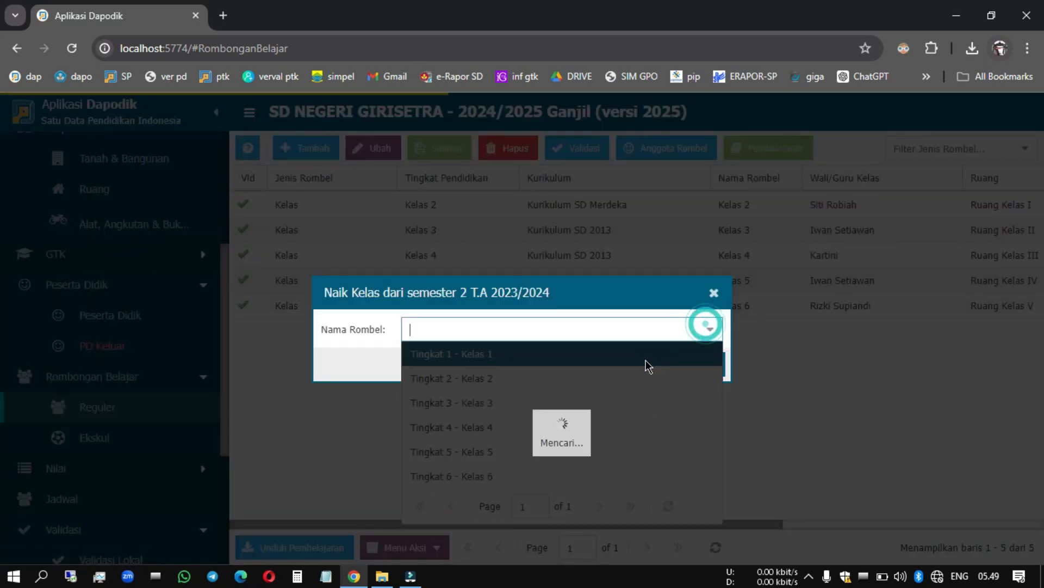
pyautogui.click(510, 477)
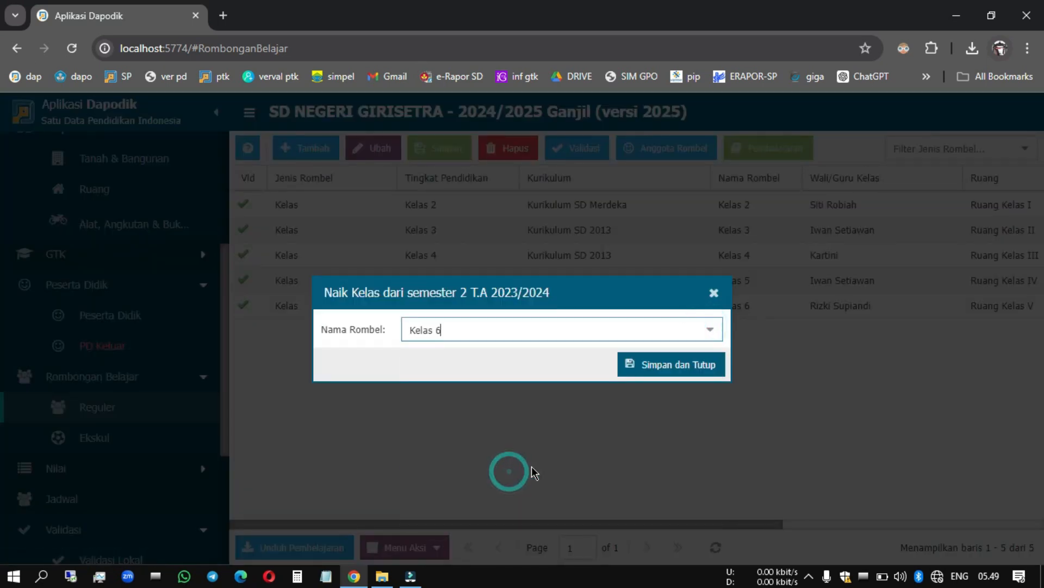
pyautogui.click(680, 369)
pyautogui.click(527, 362)
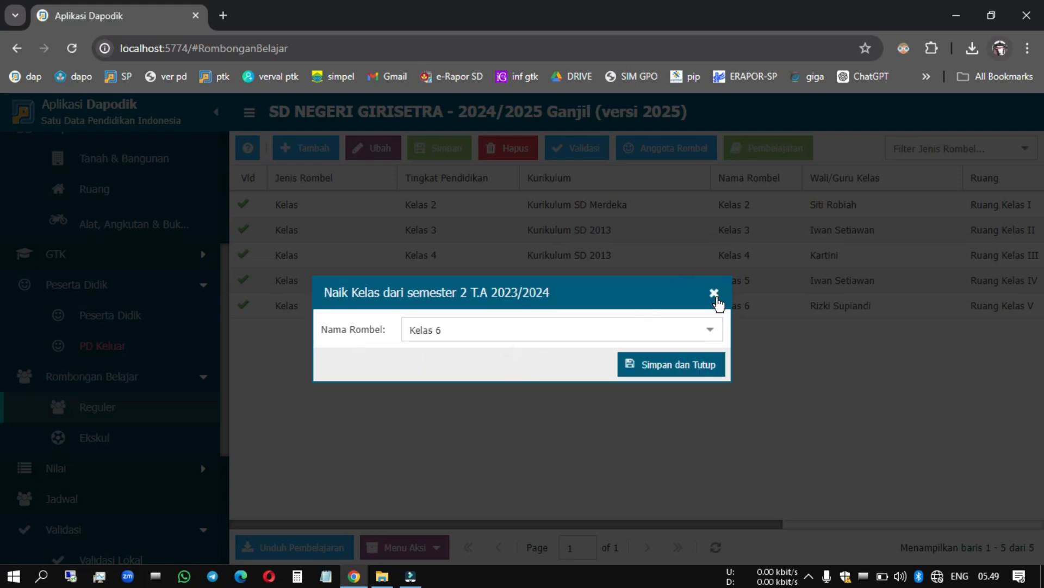
pyautogui.click(715, 294)
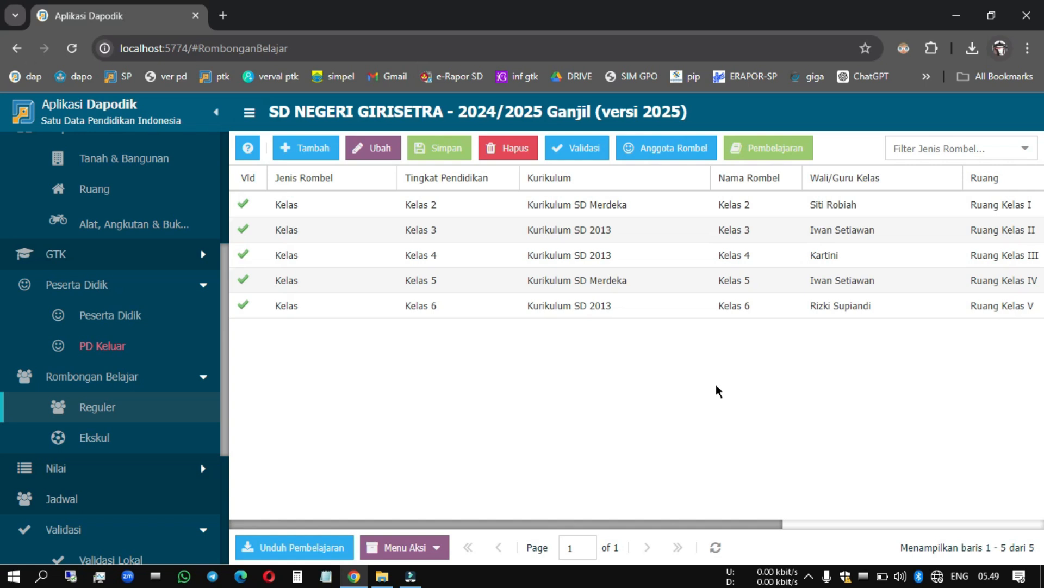
pyautogui.scroll(-4, 59, 381)
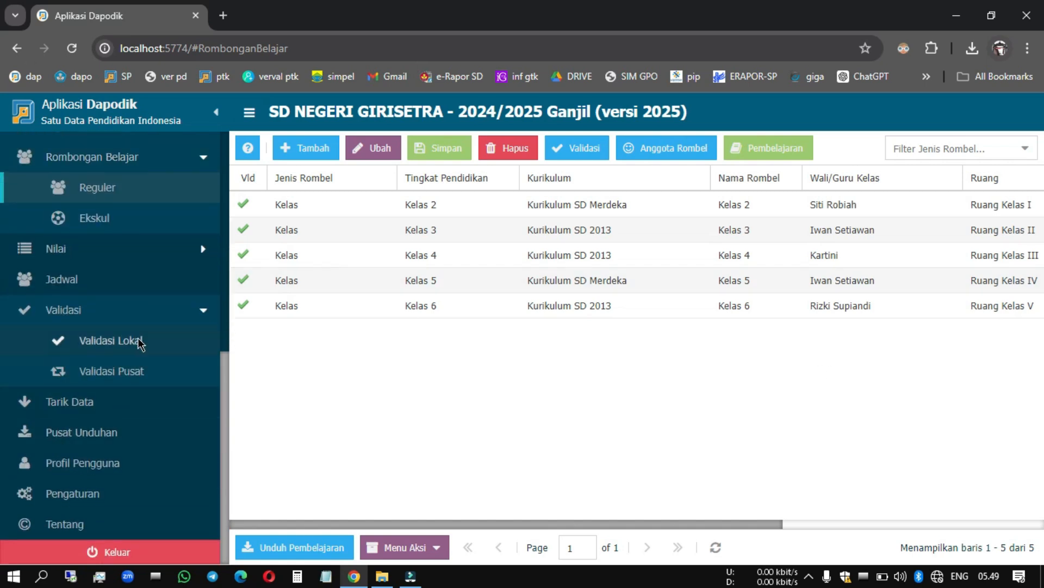
pyautogui.click(100, 351)
pyautogui.click(976, 317)
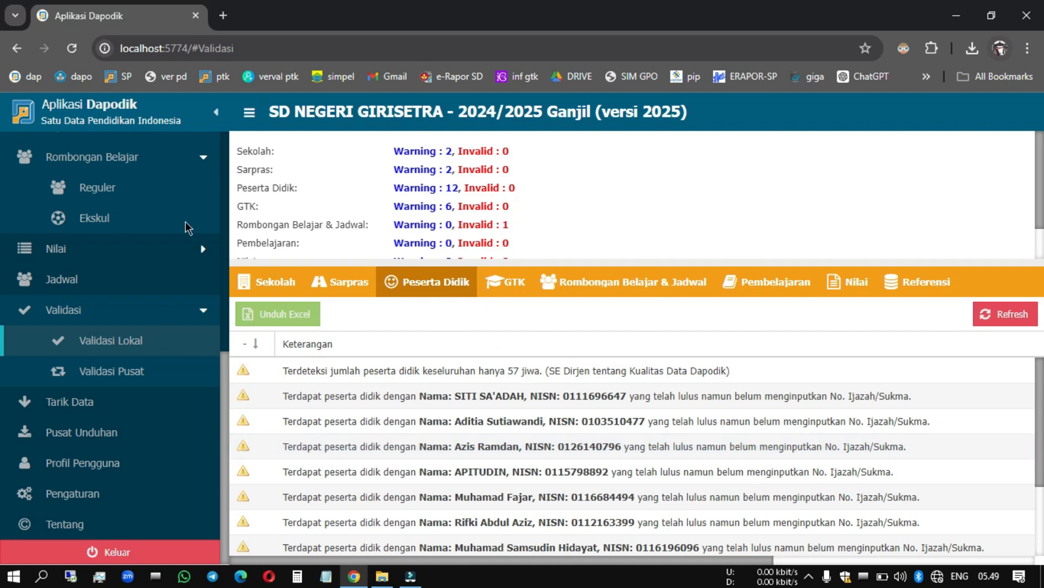
pyautogui.click(136, 194)
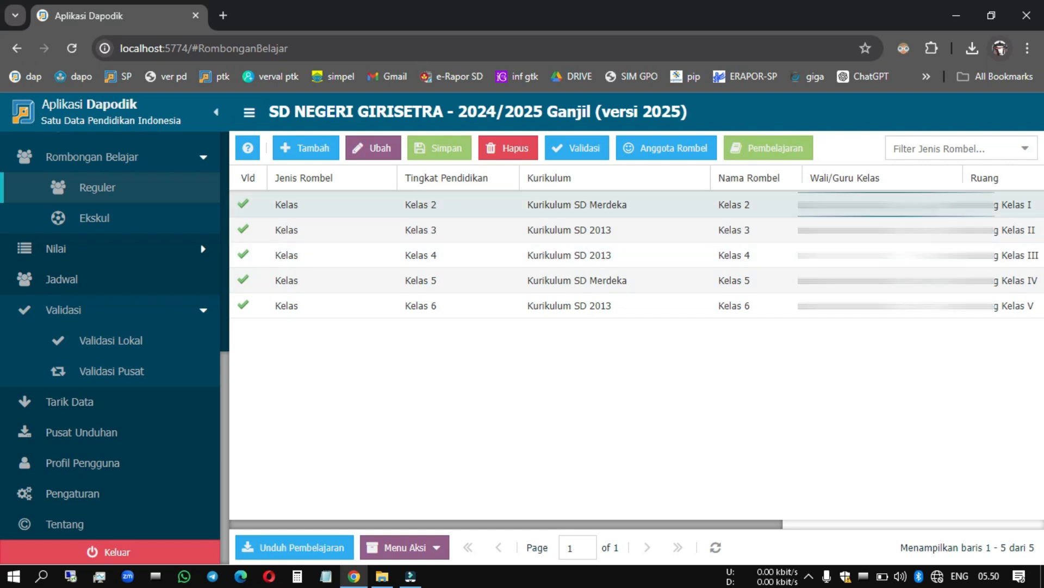
# Step: Choose a Wali/Guru Kelas teacher for each group, Kelas 2 through Kelas 6
pyautogui.click(892, 205)
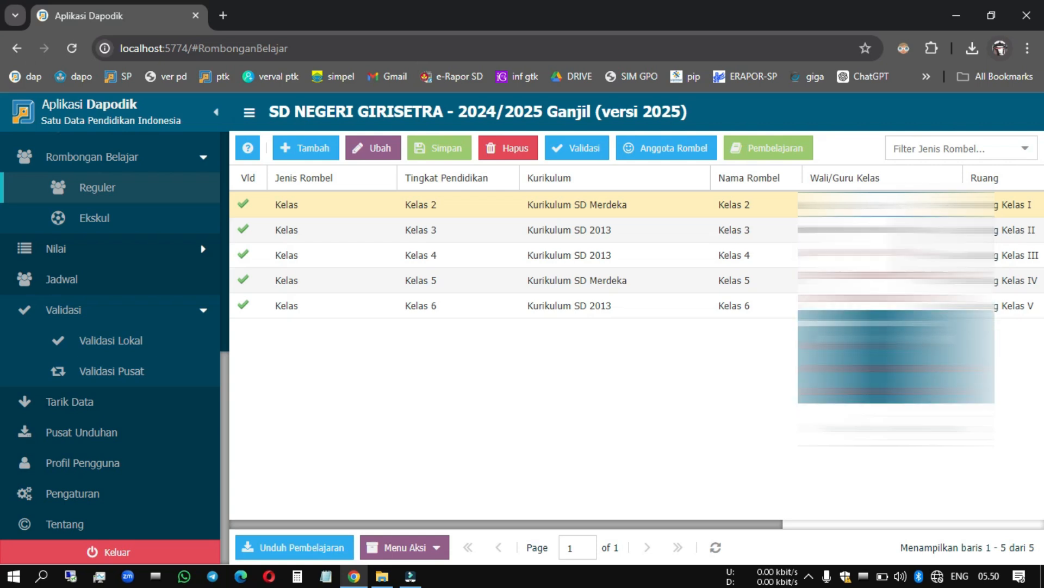
pyautogui.press('Return')
pyautogui.click(892, 230)
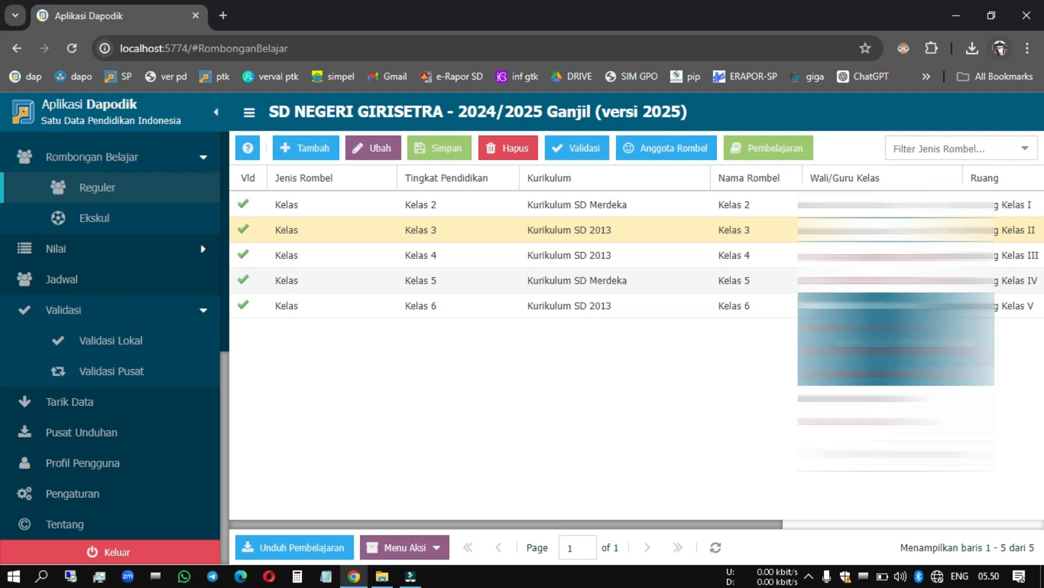
pyautogui.press('Return')
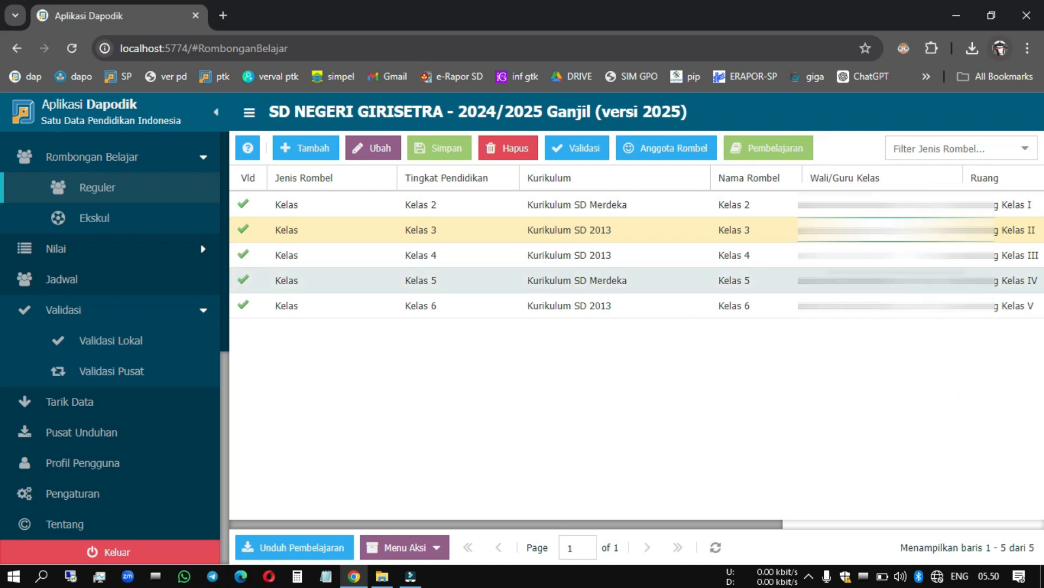
pyautogui.click(892, 254)
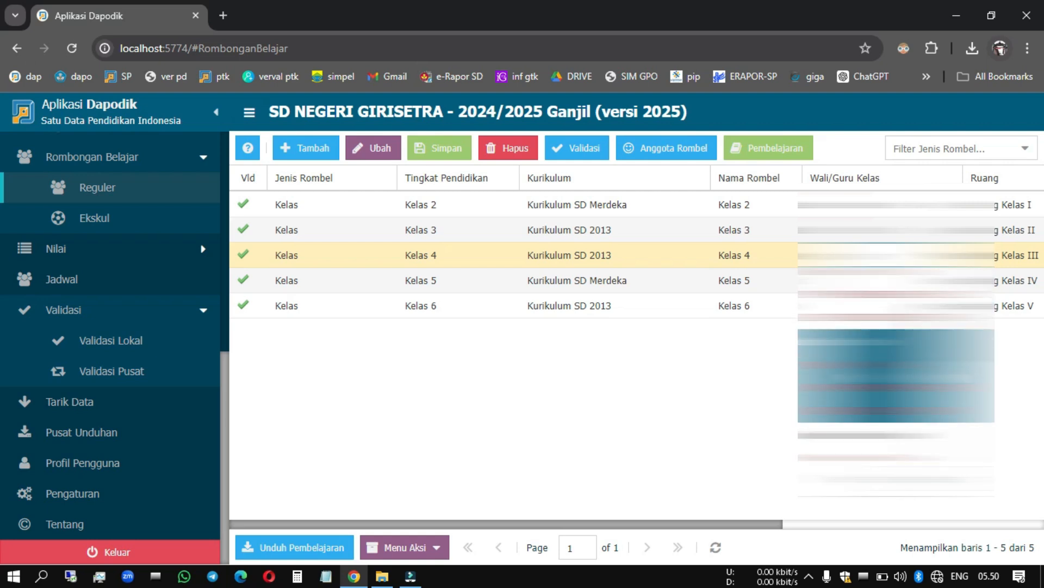
pyautogui.click(892, 280)
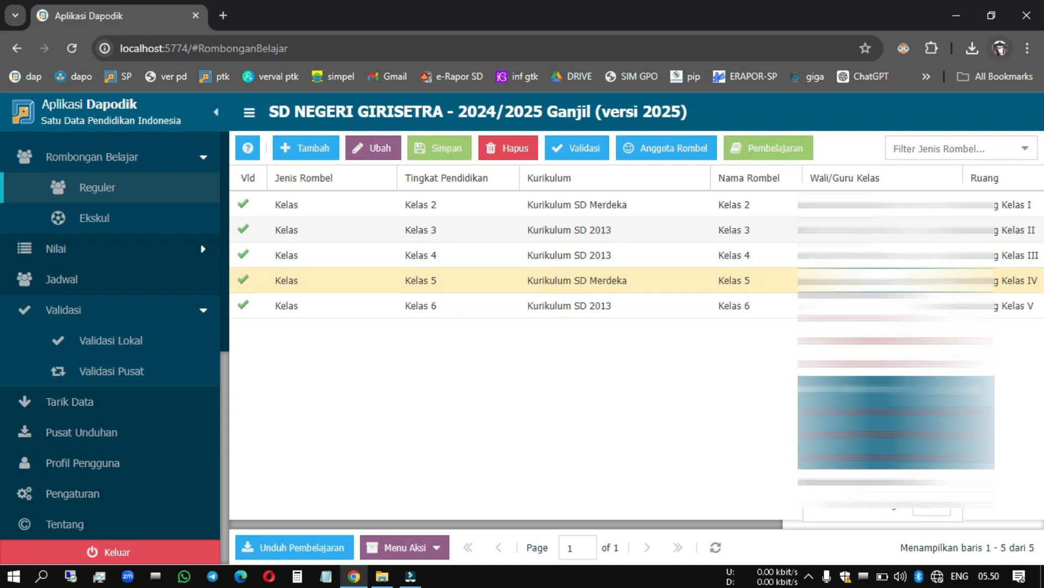
pyautogui.press('Return')
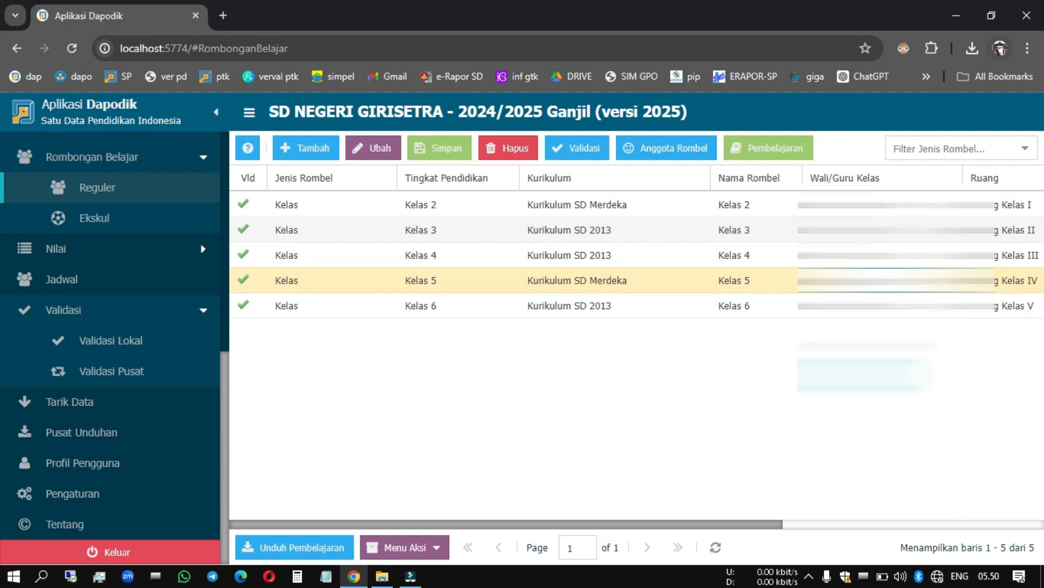
pyautogui.click(892, 305)
pyautogui.click(952, 305)
pyautogui.scroll(3, 892, 391)
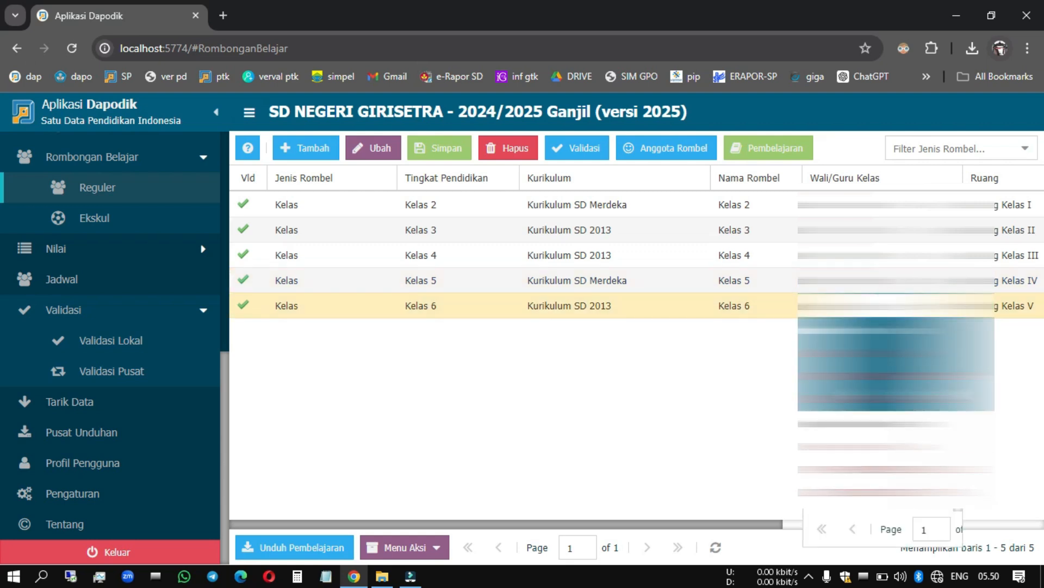
pyautogui.click(879, 443)
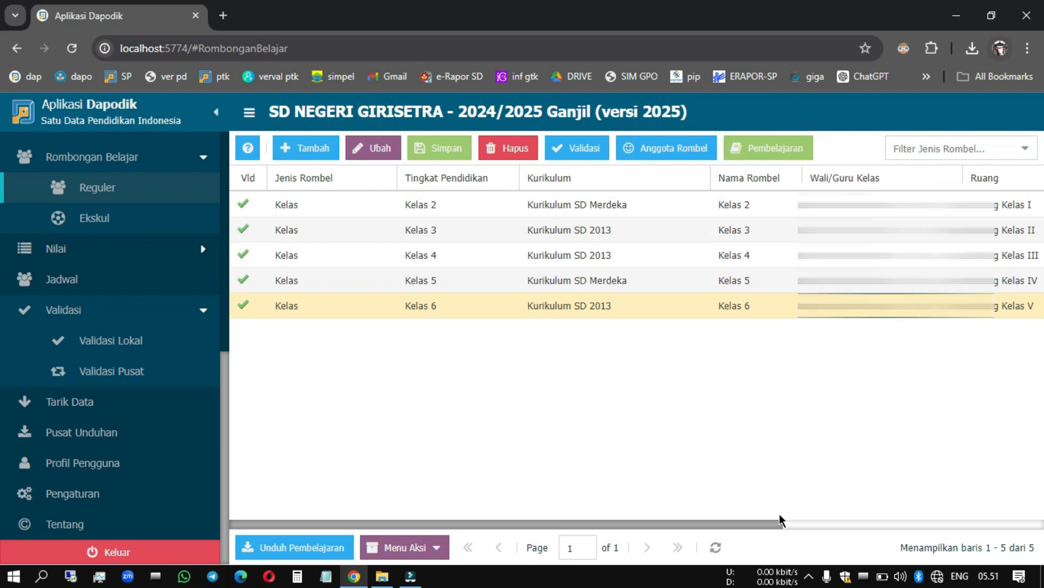
# Step: Assign Ruang Kelas II to VI to Kelas 2 through 6 and save with Simpan
pyautogui.moveTo(776, 526); pyautogui.dragTo(881, 521)
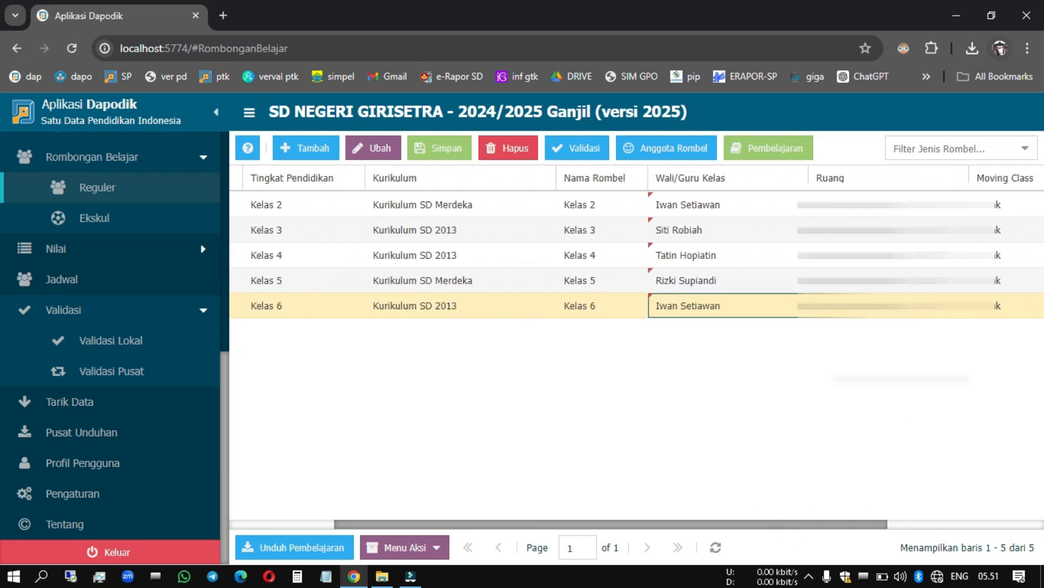
pyautogui.click(876, 207)
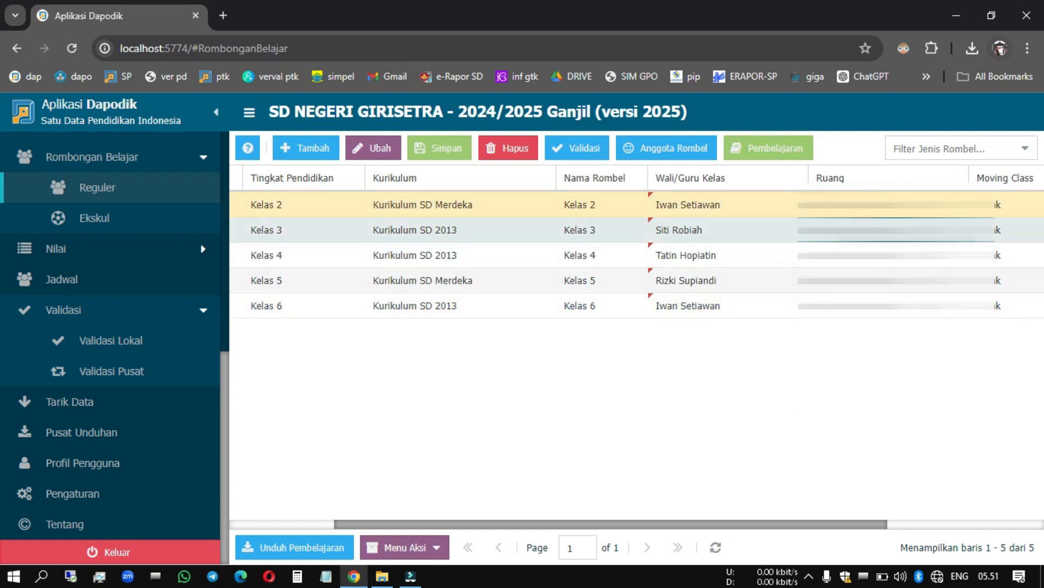
pyautogui.click(892, 230)
pyautogui.click(892, 255)
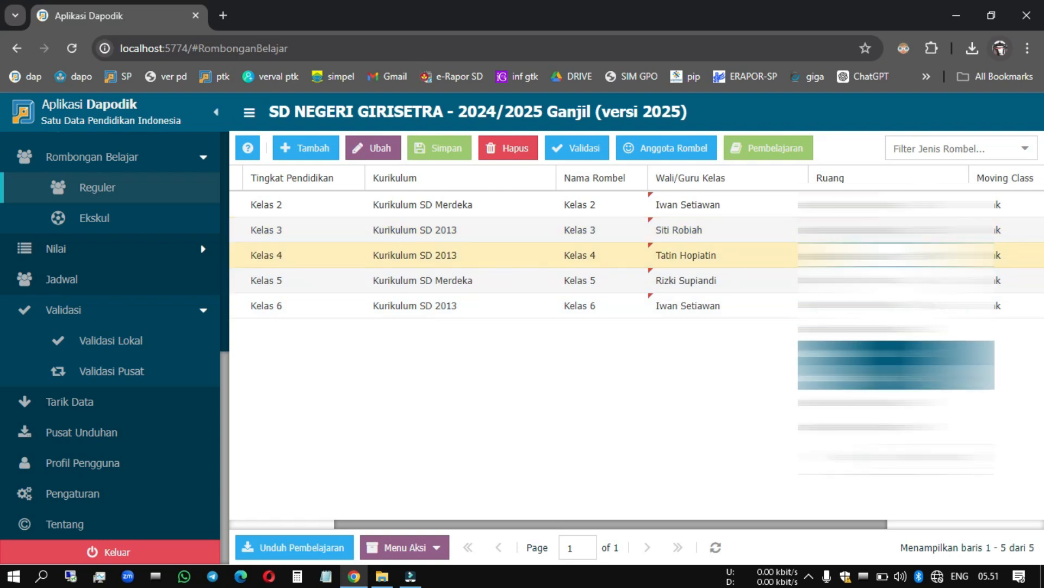
pyautogui.click(892, 280)
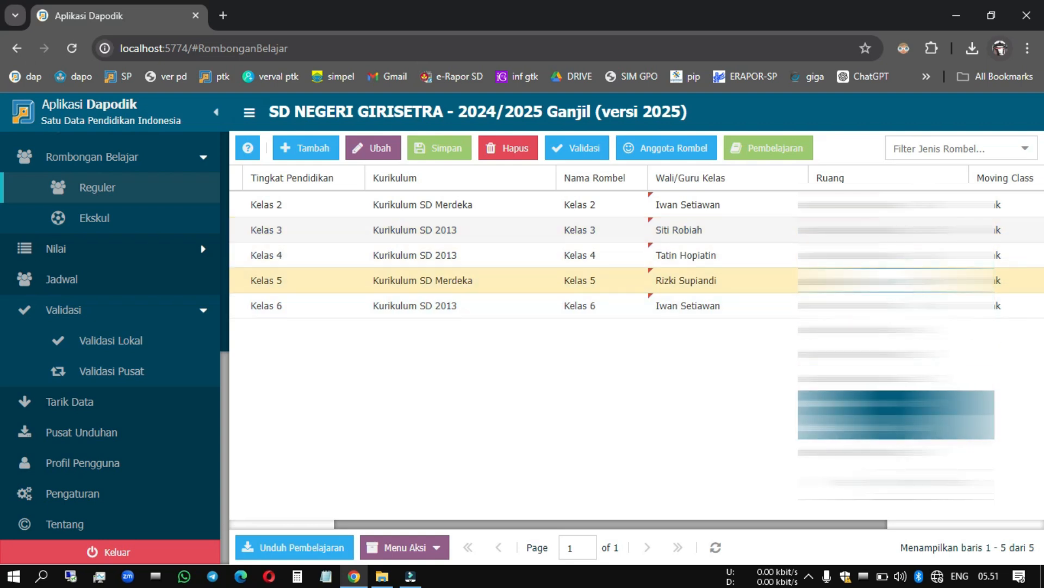
pyautogui.click(892, 305)
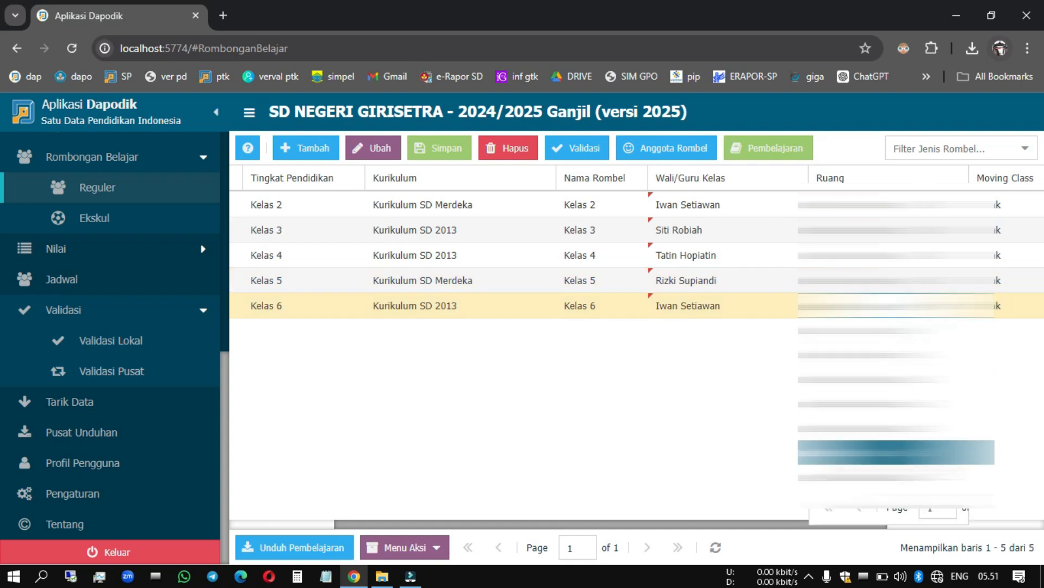
pyautogui.click(781, 398)
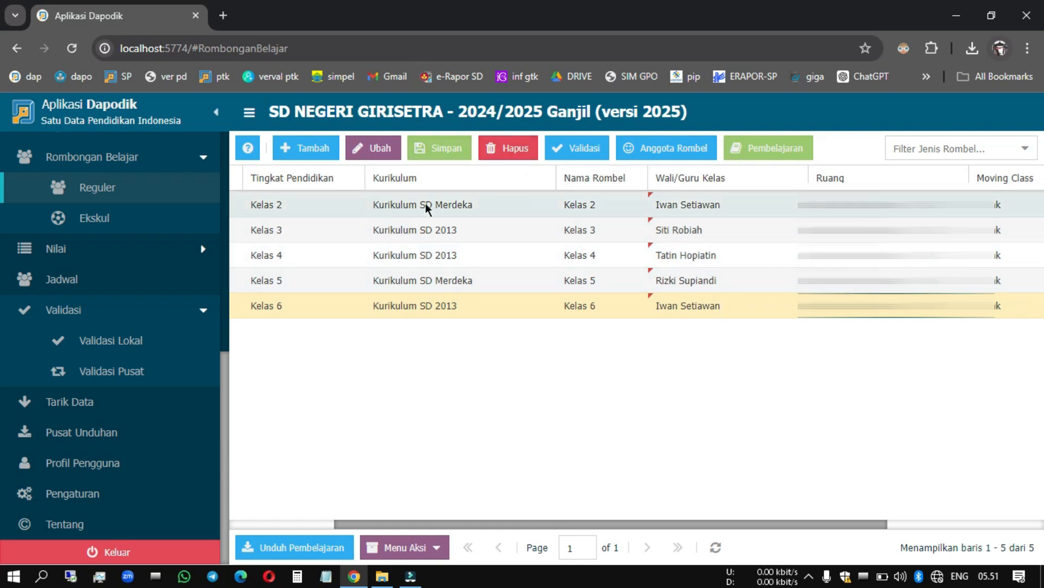
pyautogui.click(448, 154)
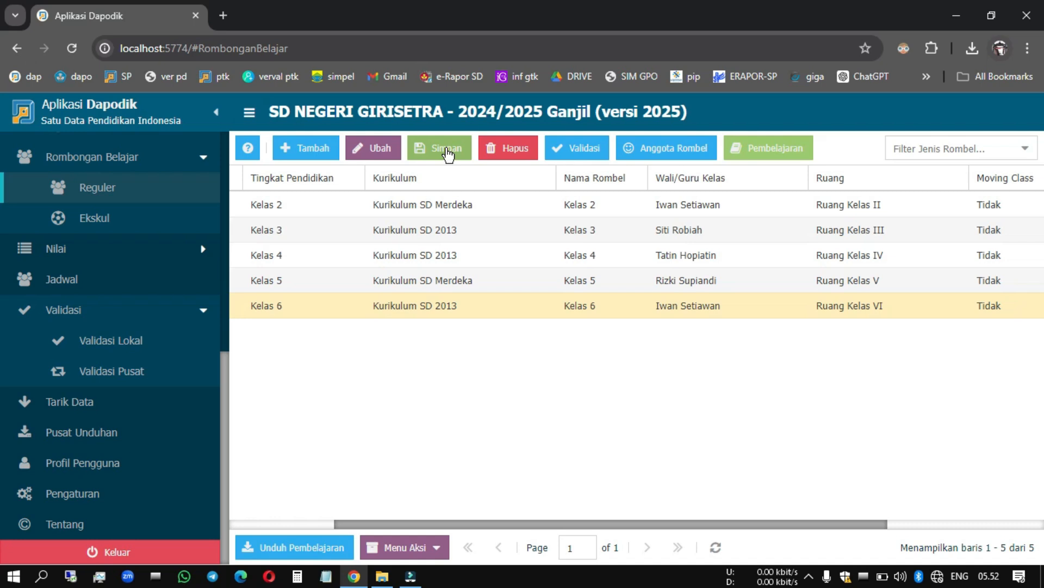
# Step: Clear the stray '4' typed into Kelas 4's curriculum cell and its invalid-entry errors
pyautogui.click(478, 255)
pyautogui.write('4')
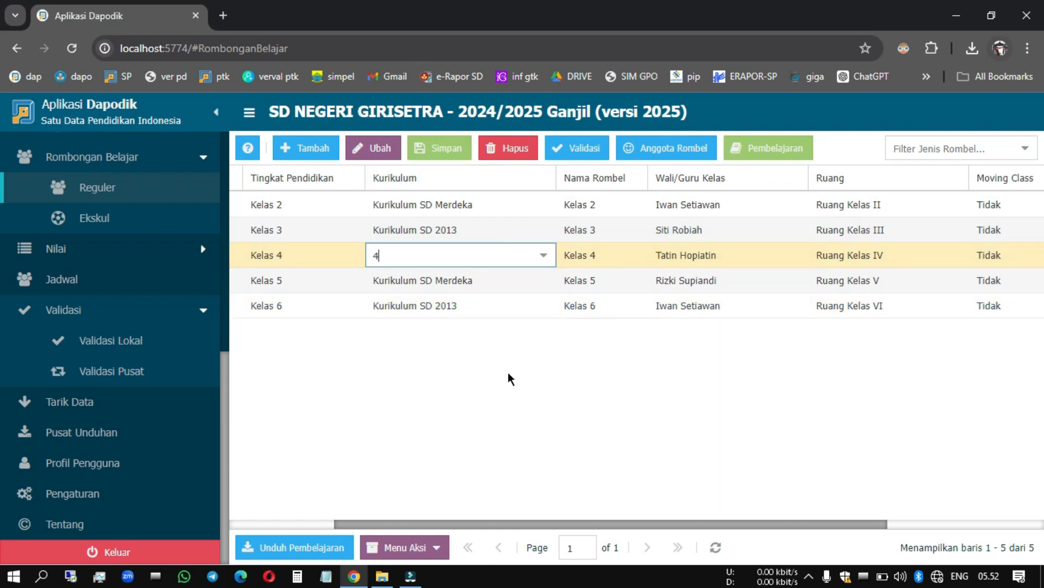
pyautogui.click(510, 380)
pyautogui.click(607, 298)
pyautogui.click(532, 255)
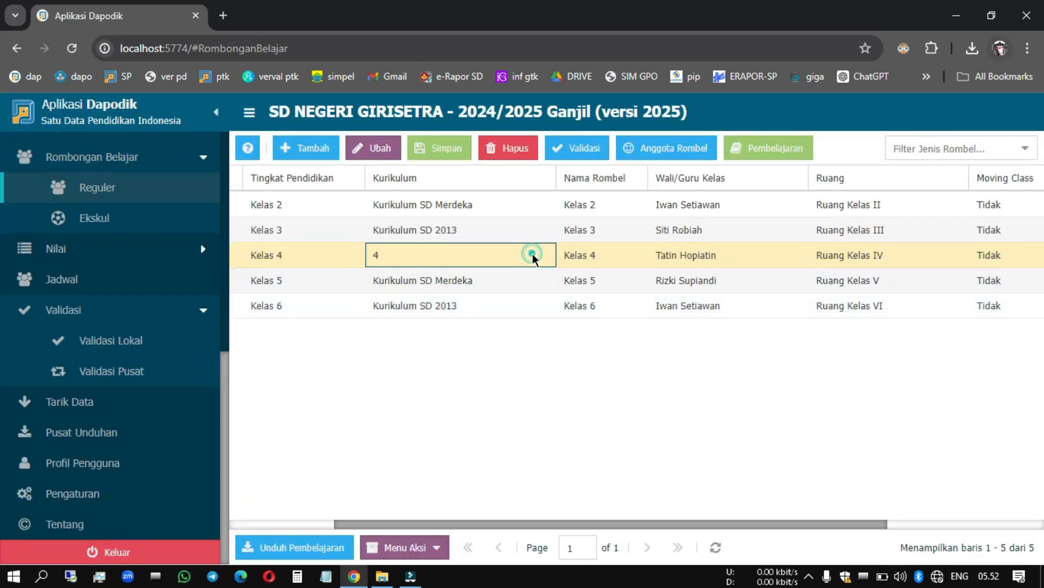
pyautogui.click(532, 255)
pyautogui.click(526, 357)
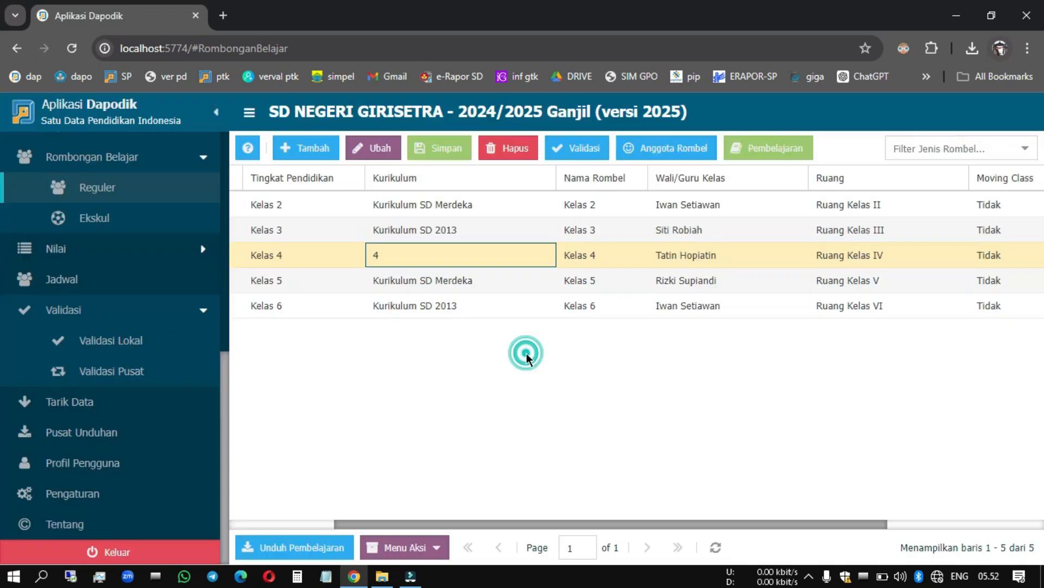
pyautogui.click(462, 249)
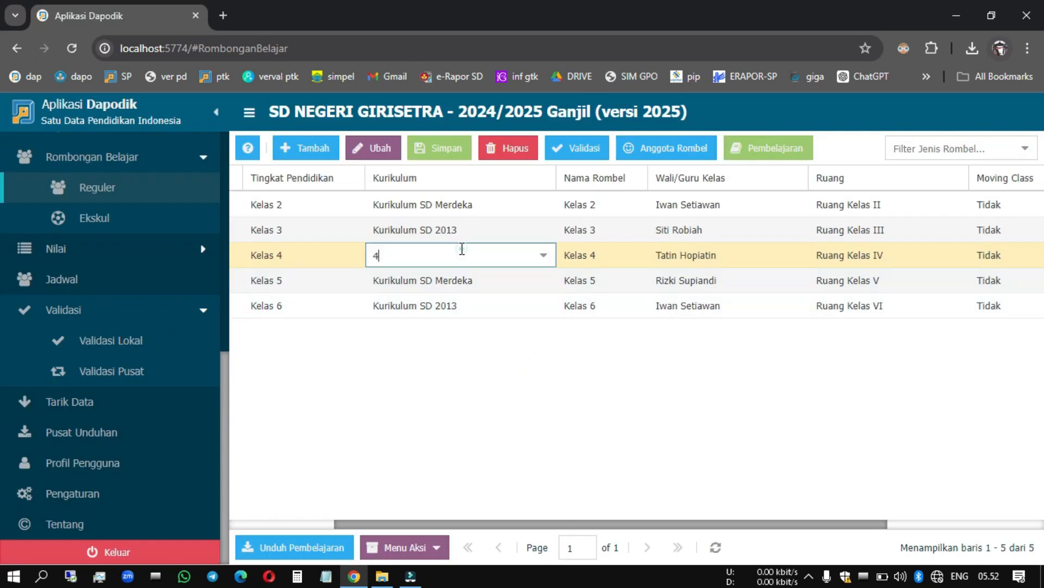
pyautogui.click(462, 249)
pyautogui.click(526, 362)
pyautogui.click(523, 235)
pyautogui.click(533, 438)
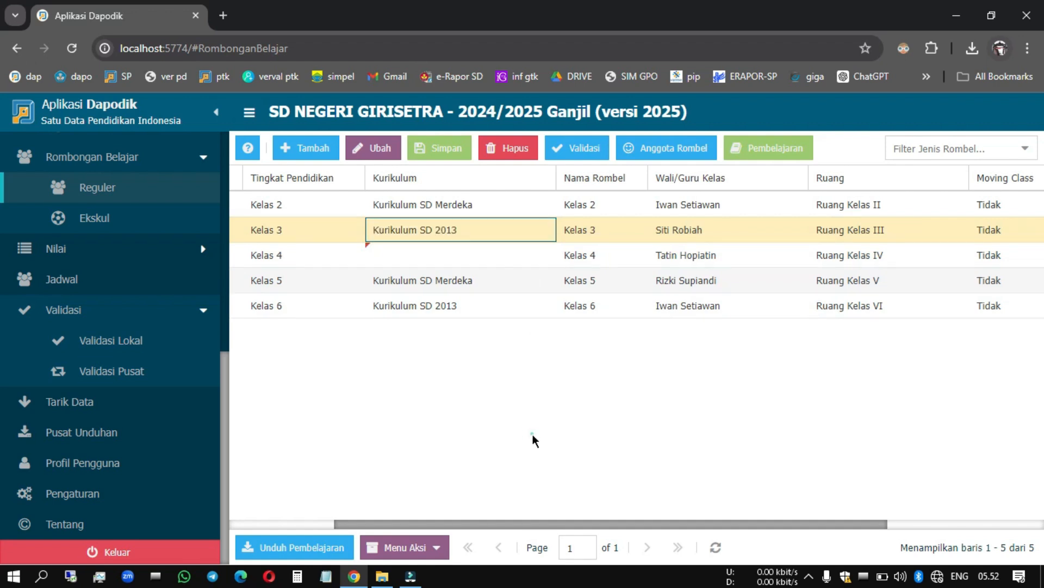
# Step: Try setting Kelas 4 to Kurikulum SD Merdeka twice; both attempts are refused because it has members
pyautogui.click(508, 256)
pyautogui.click(503, 255)
pyautogui.click(540, 253)
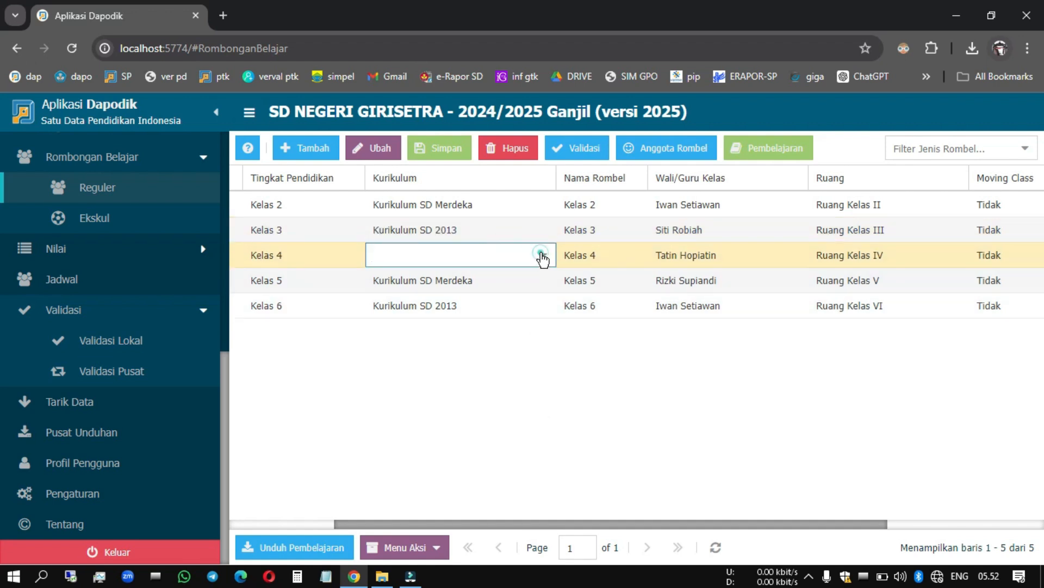
pyautogui.click(522, 280)
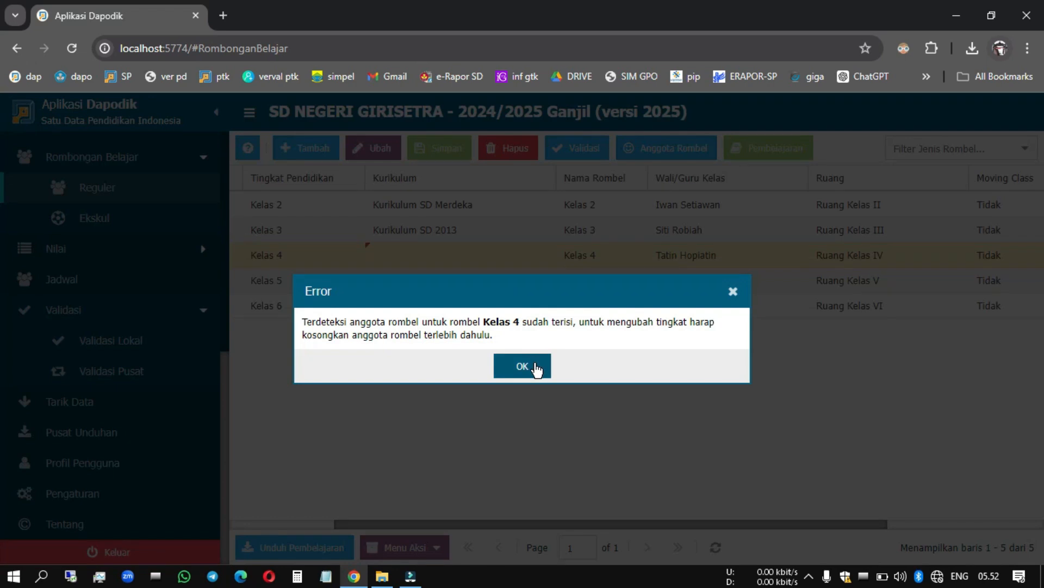
pyautogui.click(535, 364)
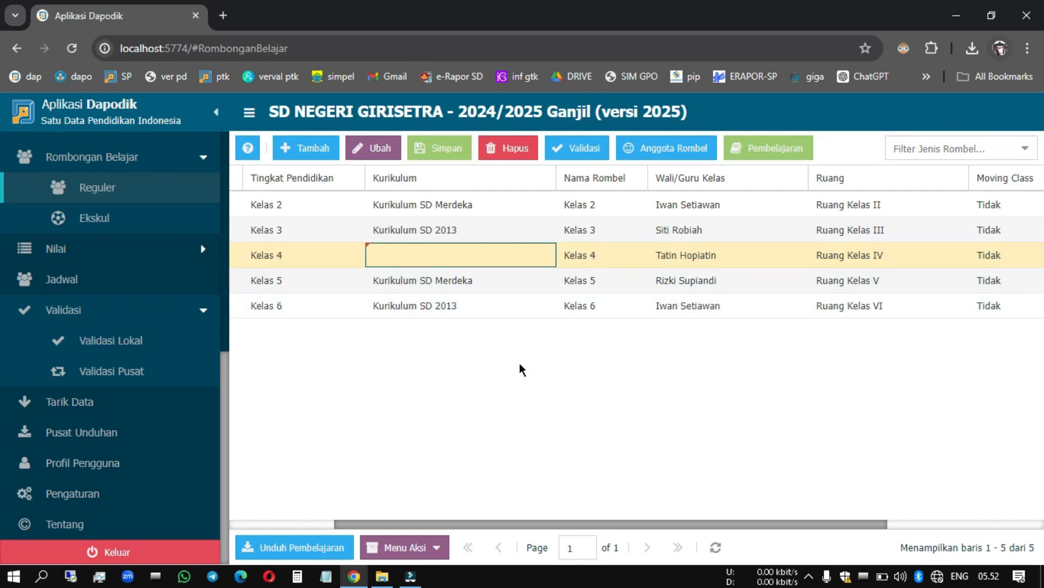
pyautogui.click(523, 256)
pyautogui.click(548, 255)
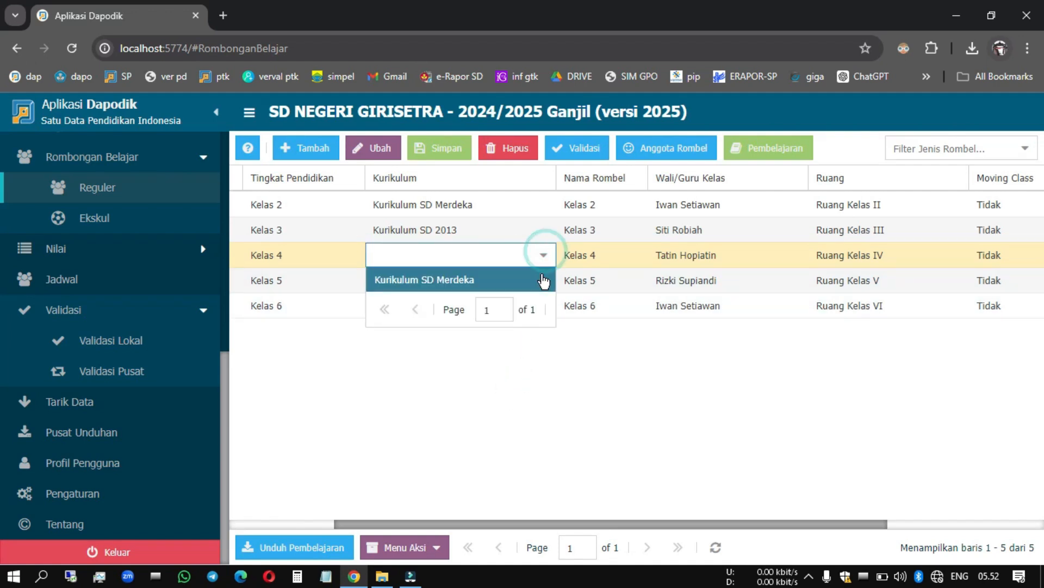
pyautogui.click(544, 279)
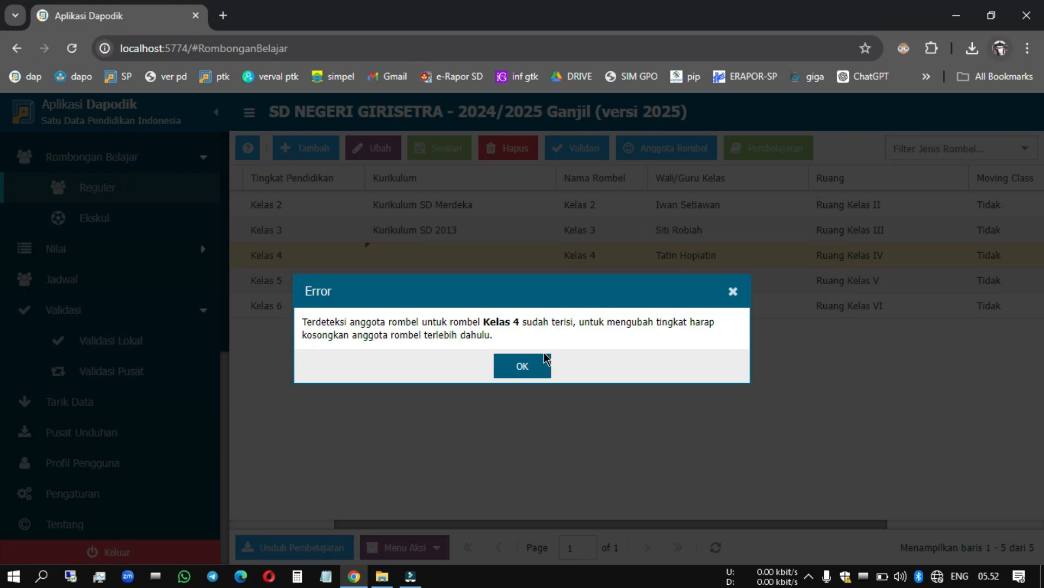
pyautogui.click(538, 362)
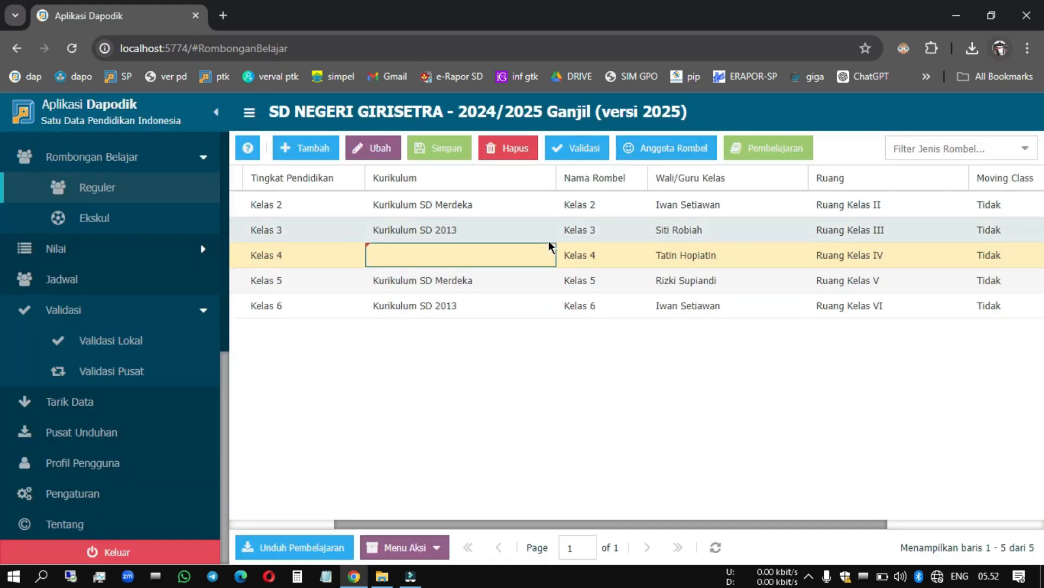
pyautogui.click(633, 254)
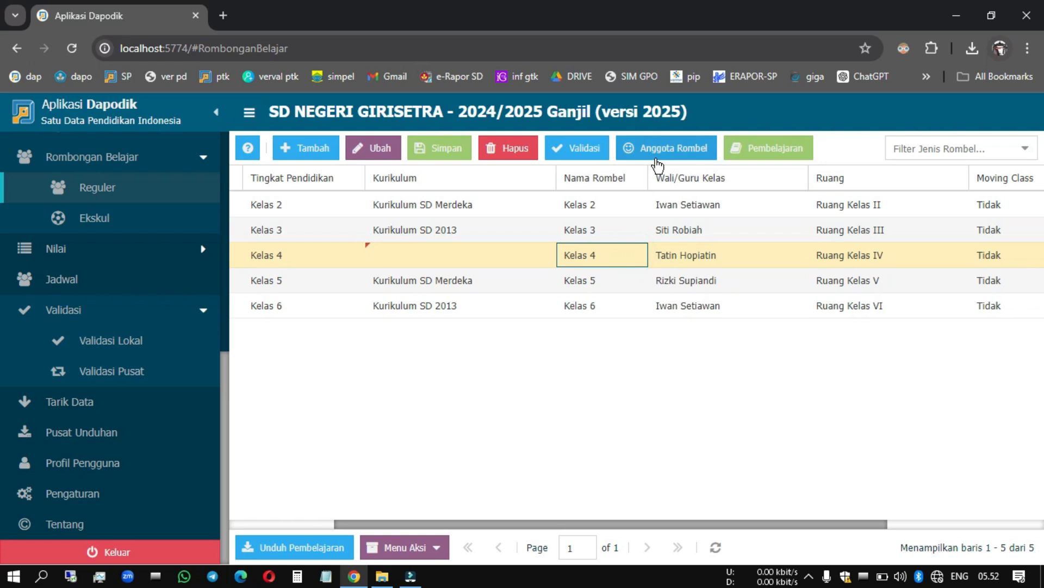
# Step: Open Kelas 4's member editor and remove the first four students with Keluarkan dari Rombel
pyautogui.click(677, 149)
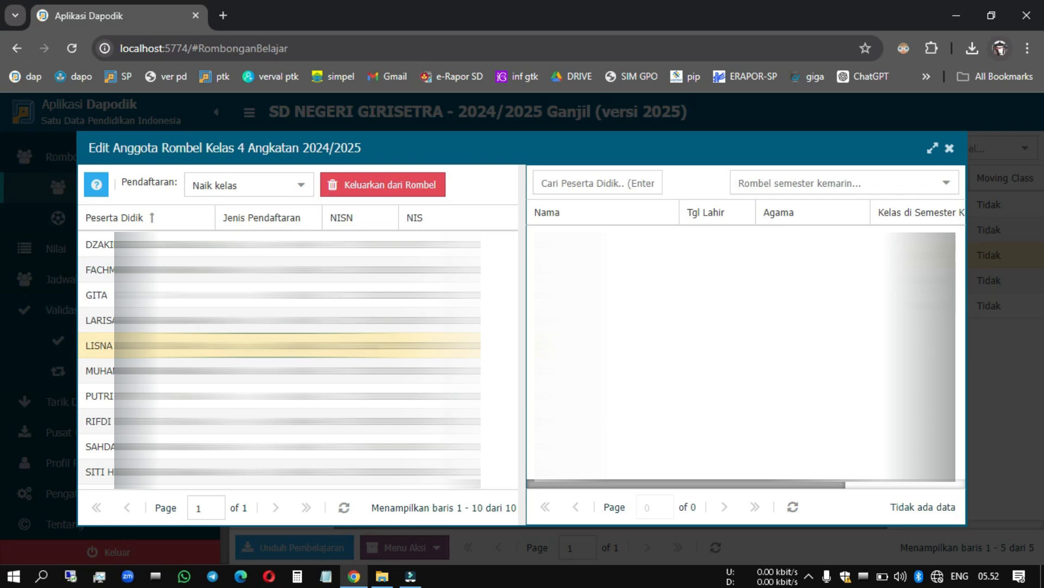
pyautogui.hotkey('ctrl', 'a')
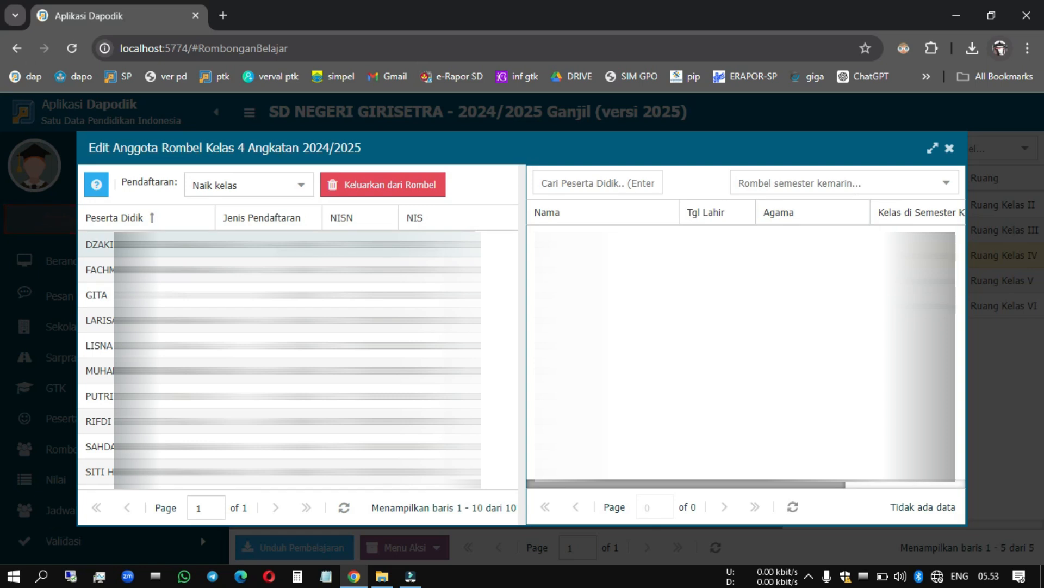
pyautogui.click(342, 245)
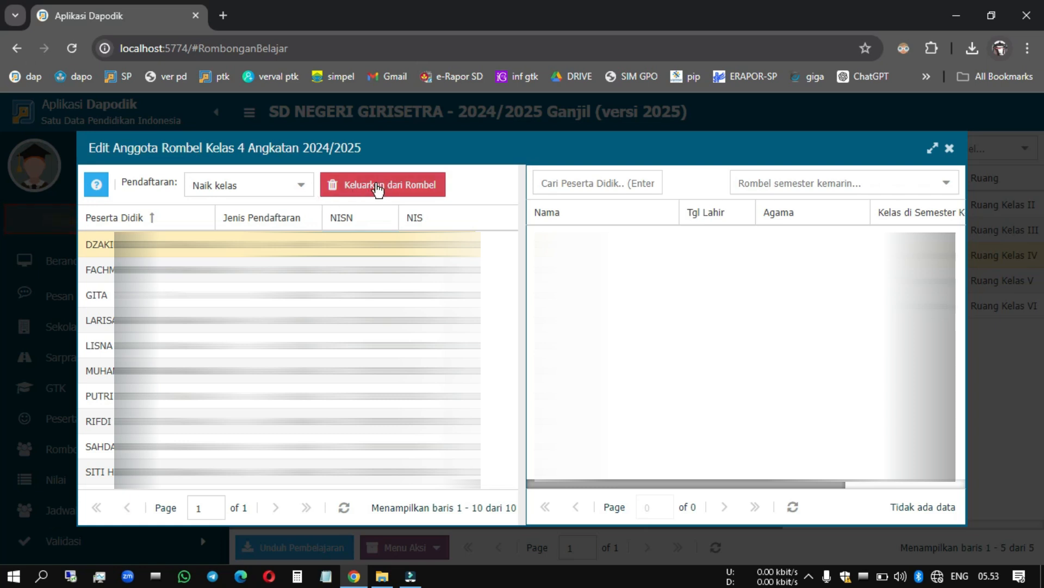
pyautogui.click(357, 190)
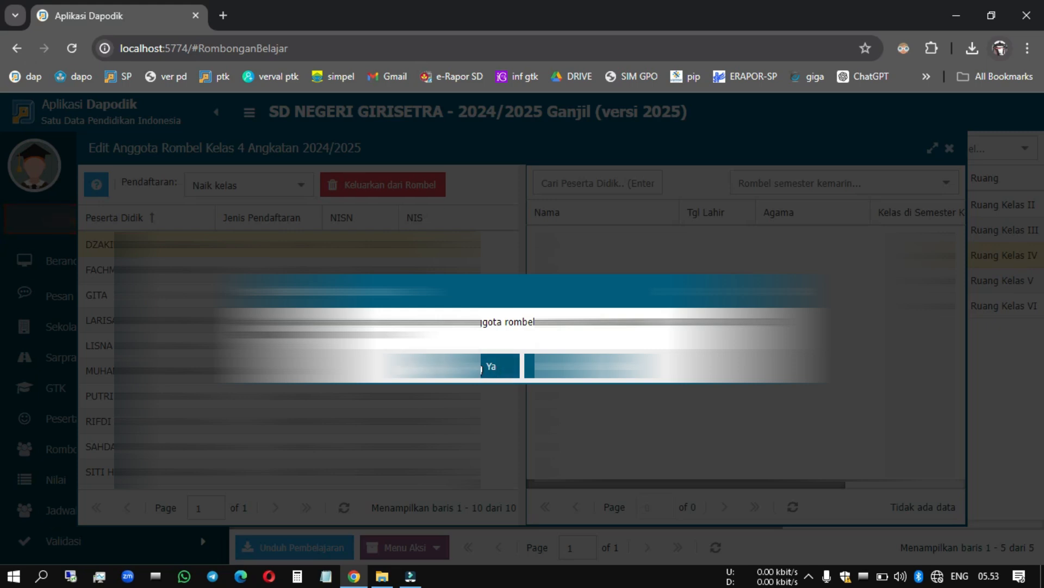
pyautogui.click(481, 369)
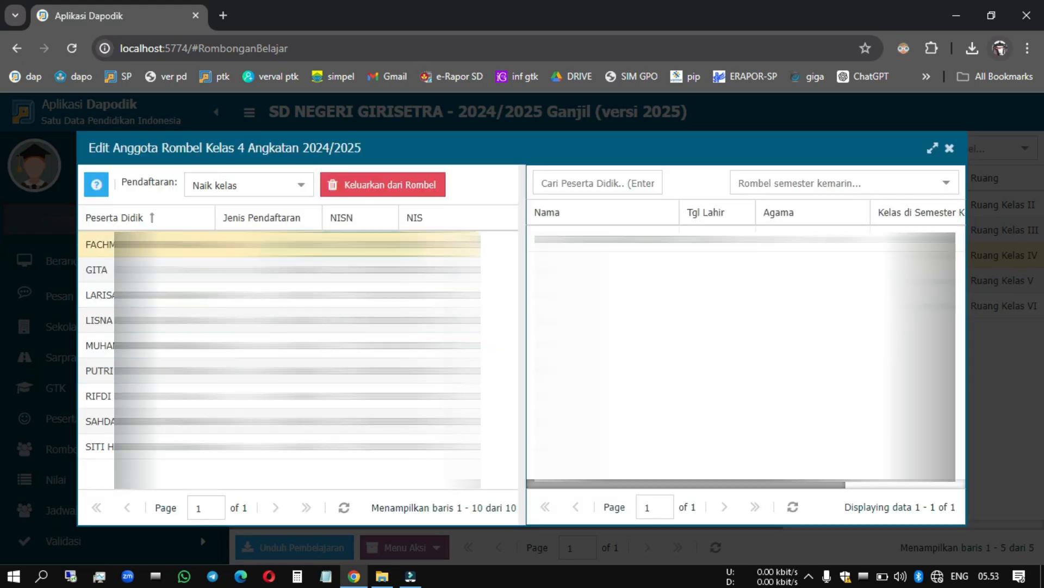
pyautogui.click(373, 185)
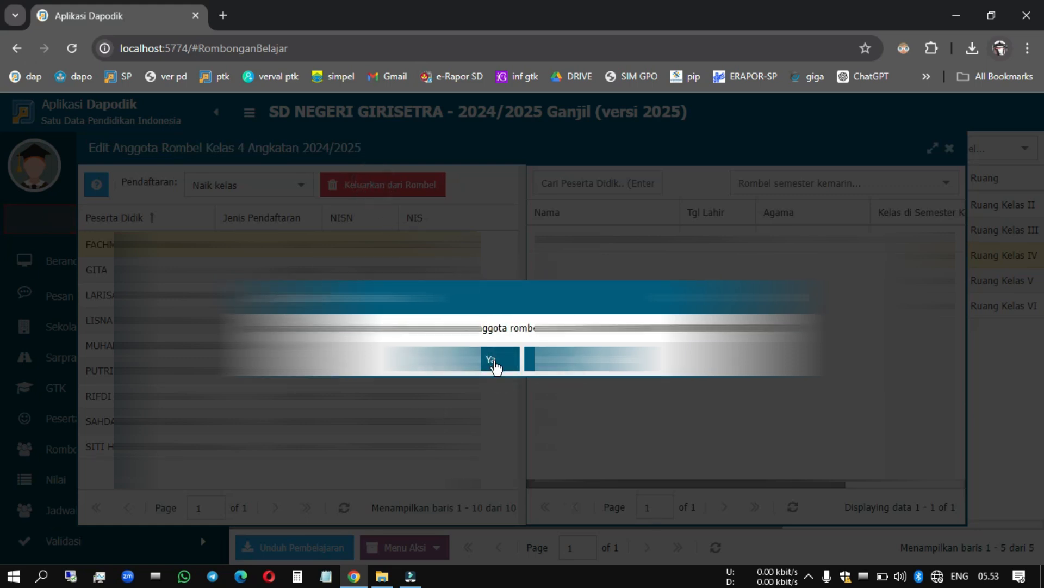
pyautogui.click(492, 361)
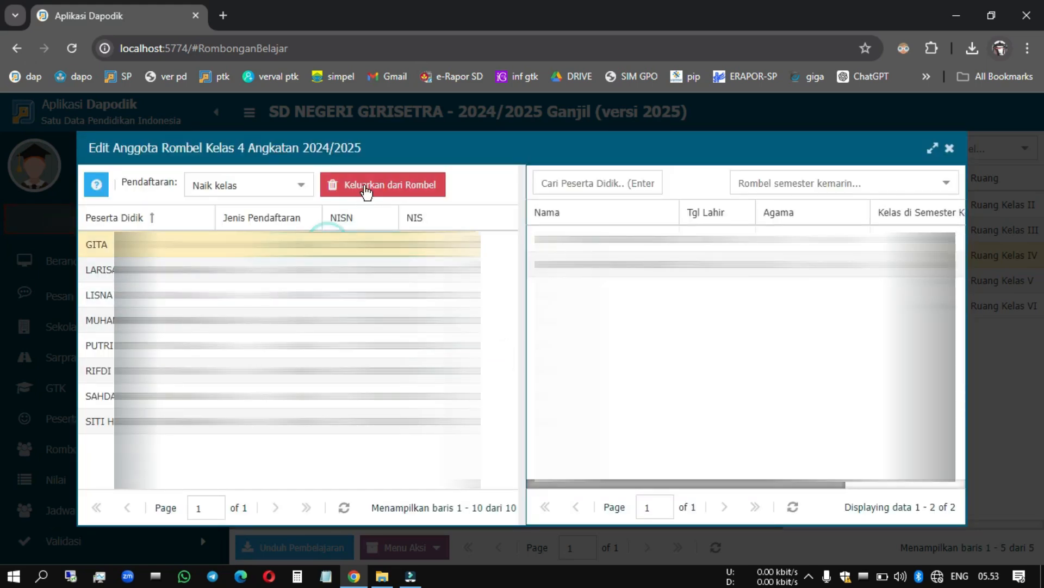
pyautogui.click(366, 188)
pyautogui.click(492, 364)
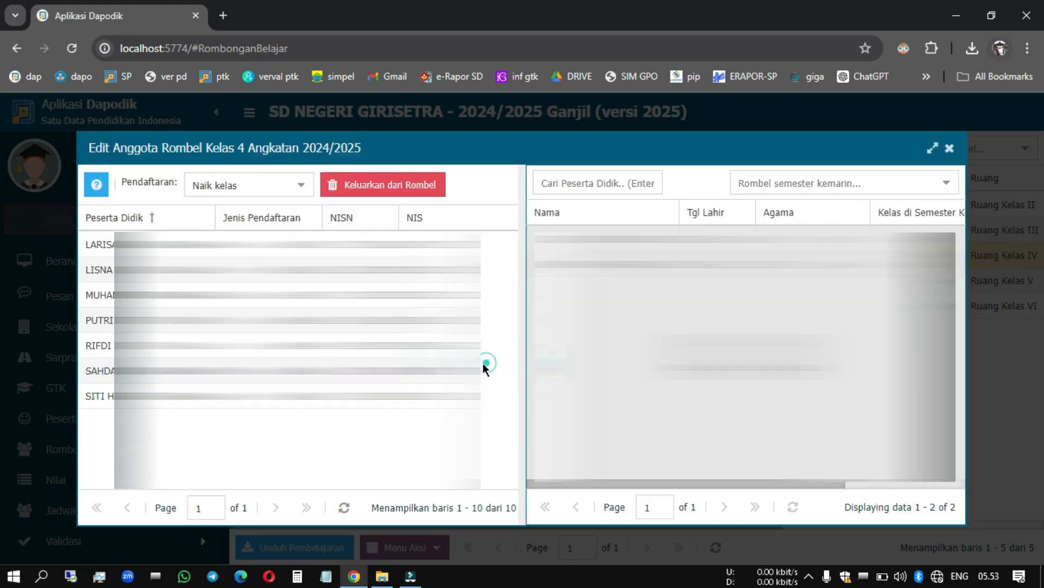
pyautogui.click(401, 351)
pyautogui.hotkey('ctrl', 'a')
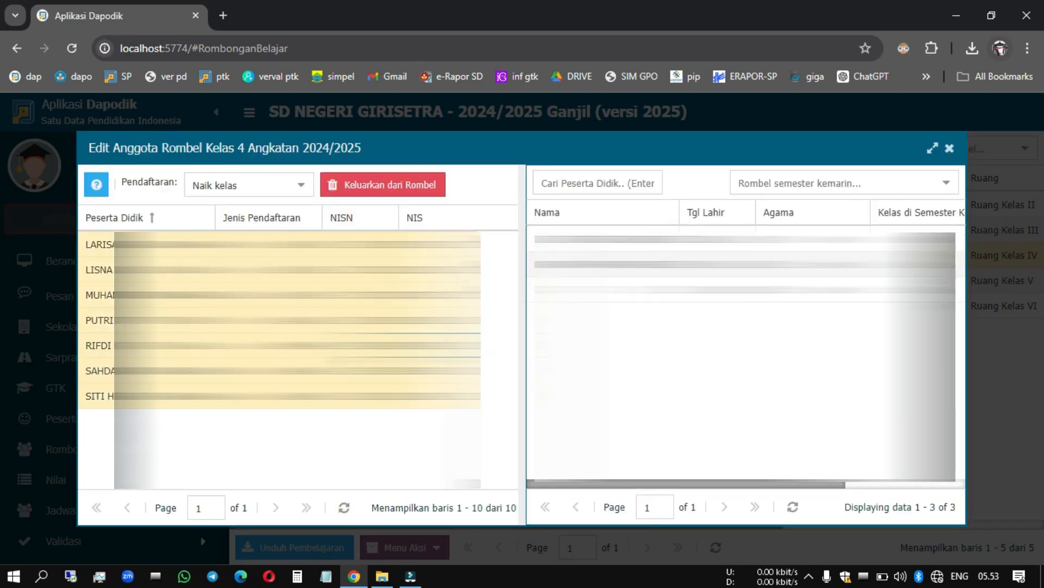
pyautogui.click(375, 185)
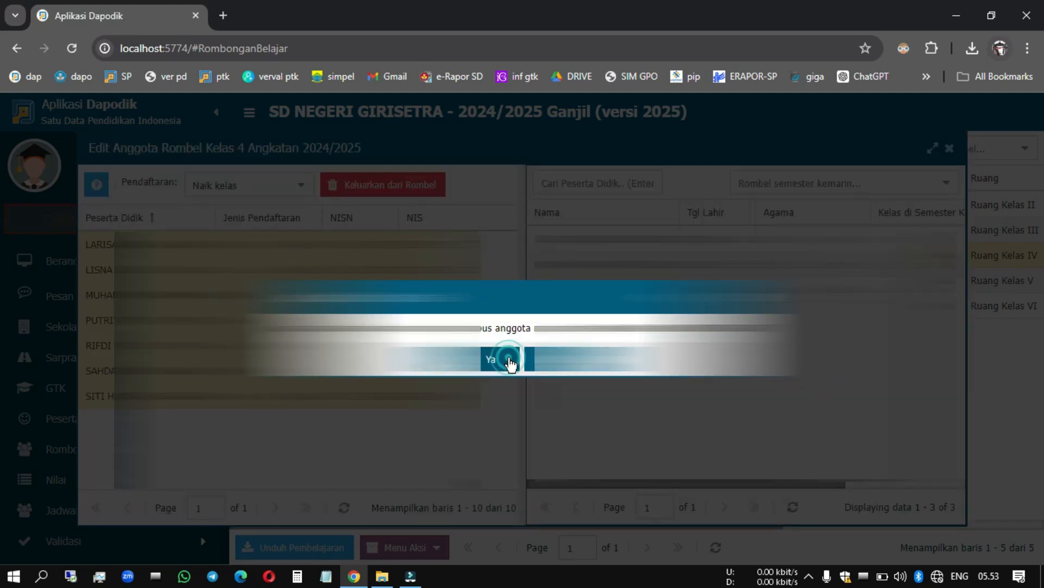
pyautogui.click(510, 356)
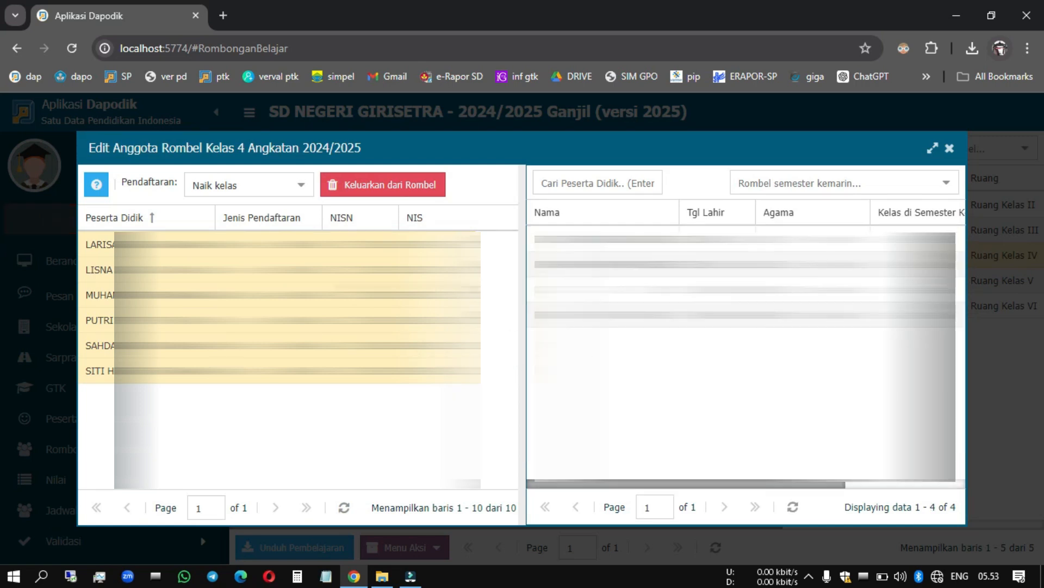
# Step: Remove the remaining six students one by one, leaving Kelas 4 with no members
pyautogui.click(414, 245)
pyautogui.click(370, 186)
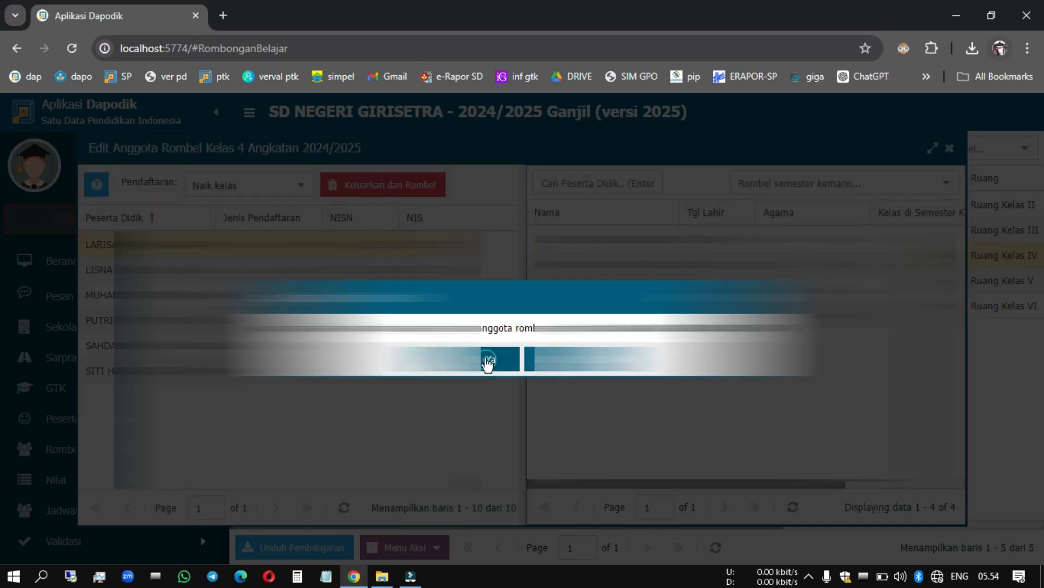
pyautogui.click(489, 364)
pyautogui.click(354, 245)
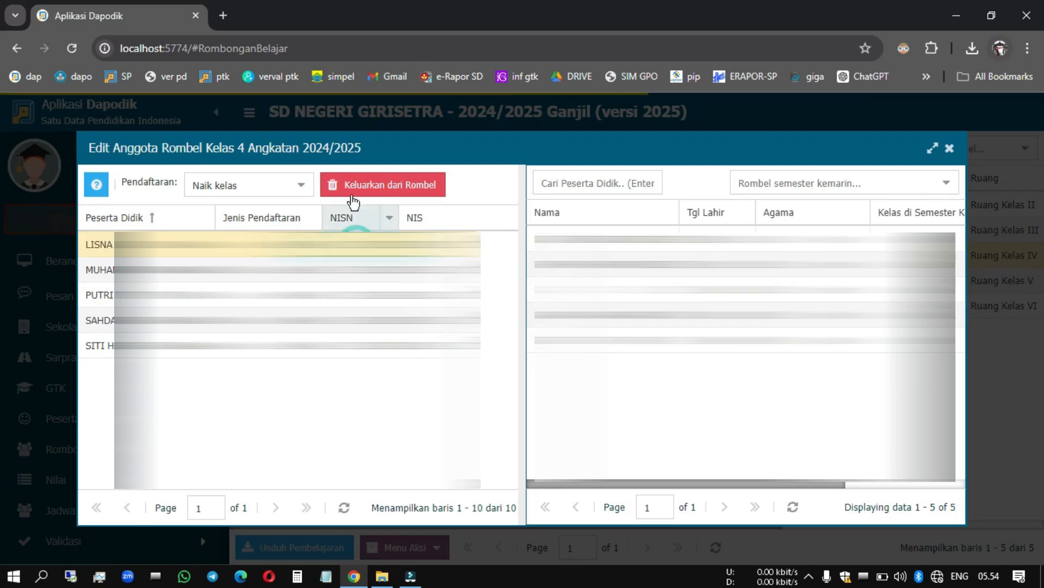
pyautogui.click(348, 185)
pyautogui.click(498, 364)
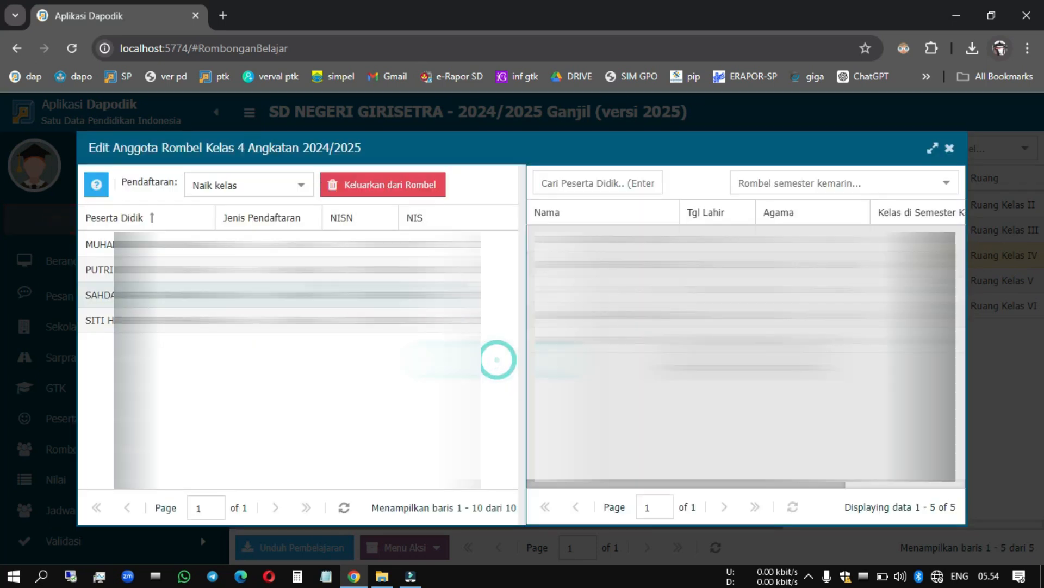
pyautogui.click(359, 186)
pyautogui.click(490, 363)
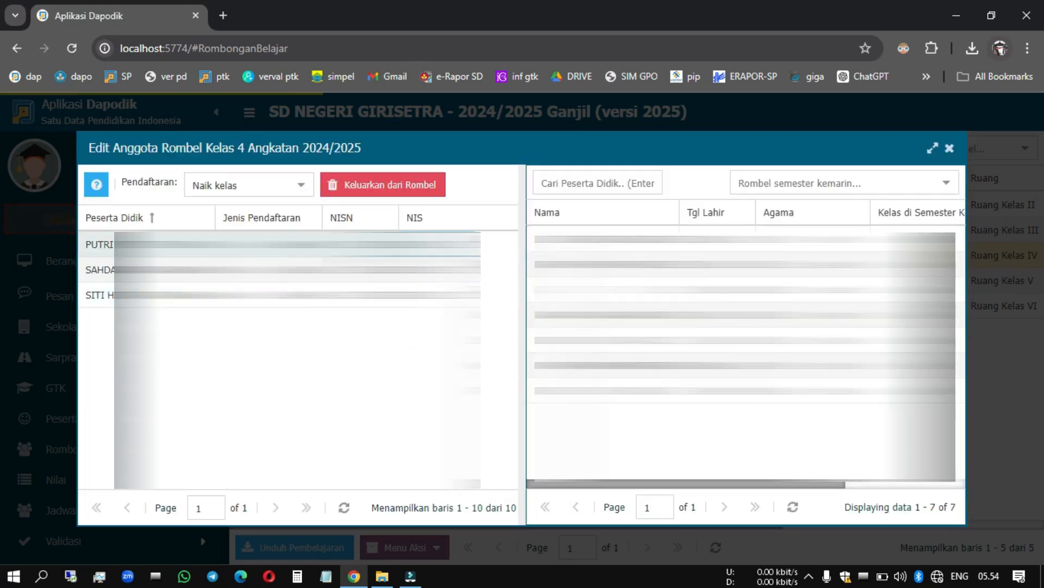
pyautogui.click(373, 184)
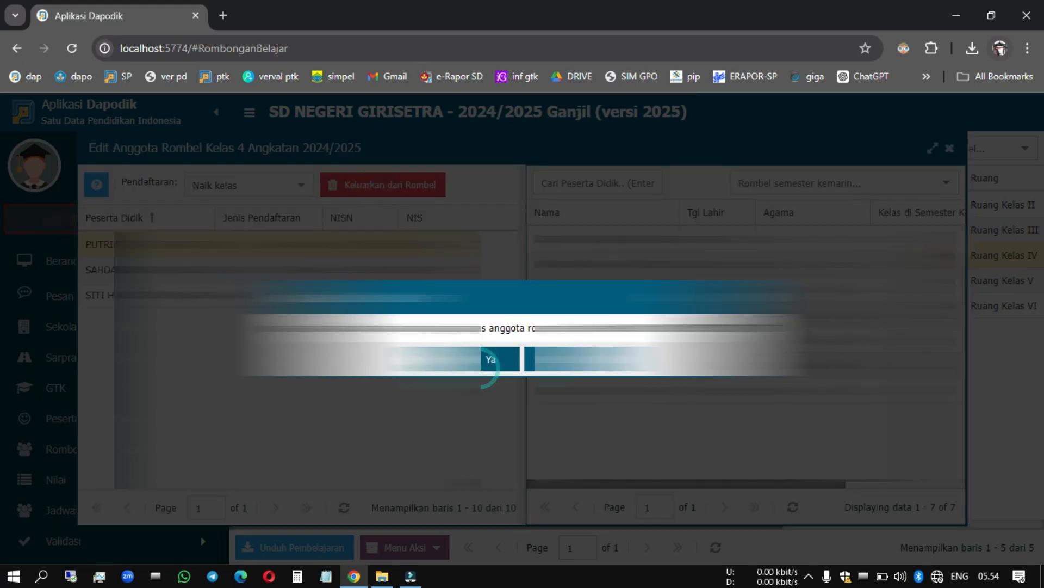
pyautogui.click(489, 365)
pyautogui.click(352, 188)
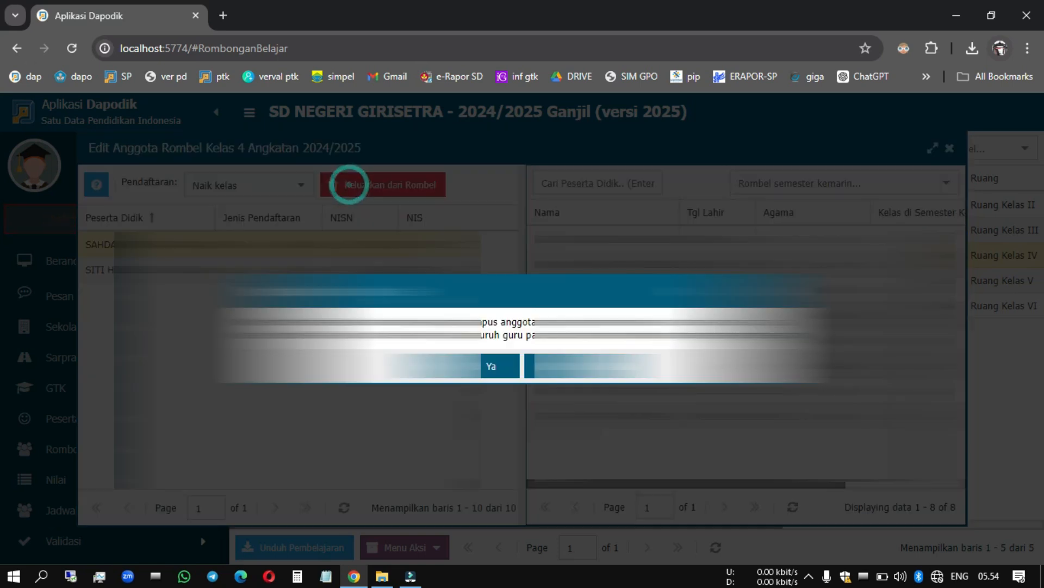
pyautogui.click(489, 365)
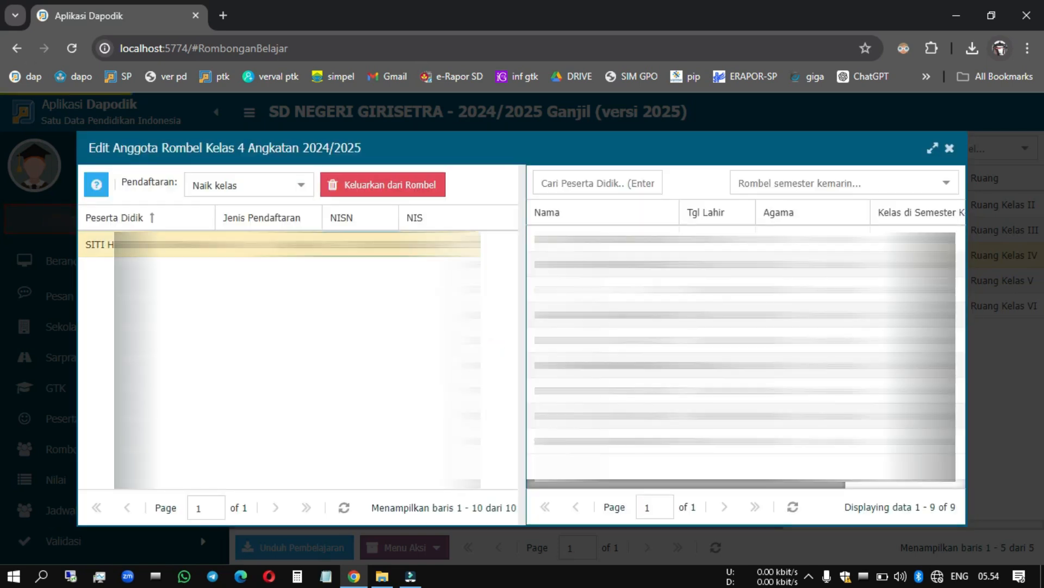
pyautogui.click(361, 184)
pyautogui.click(498, 363)
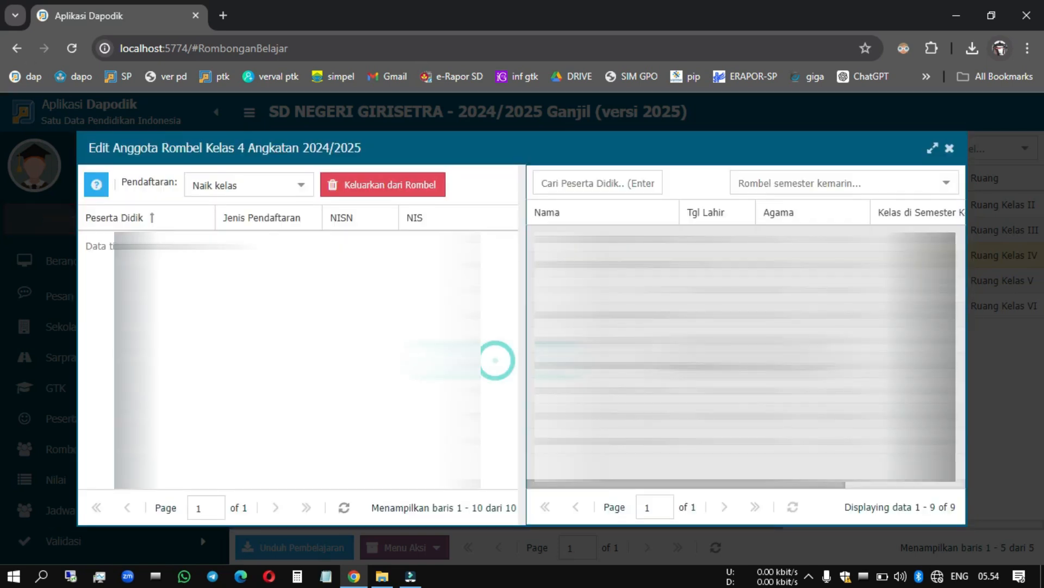
# Step: Switch Kelas 4 from Kurikulum SD 2013 to Kurikulum SD Merdeka and save the change
pyautogui.click(951, 148)
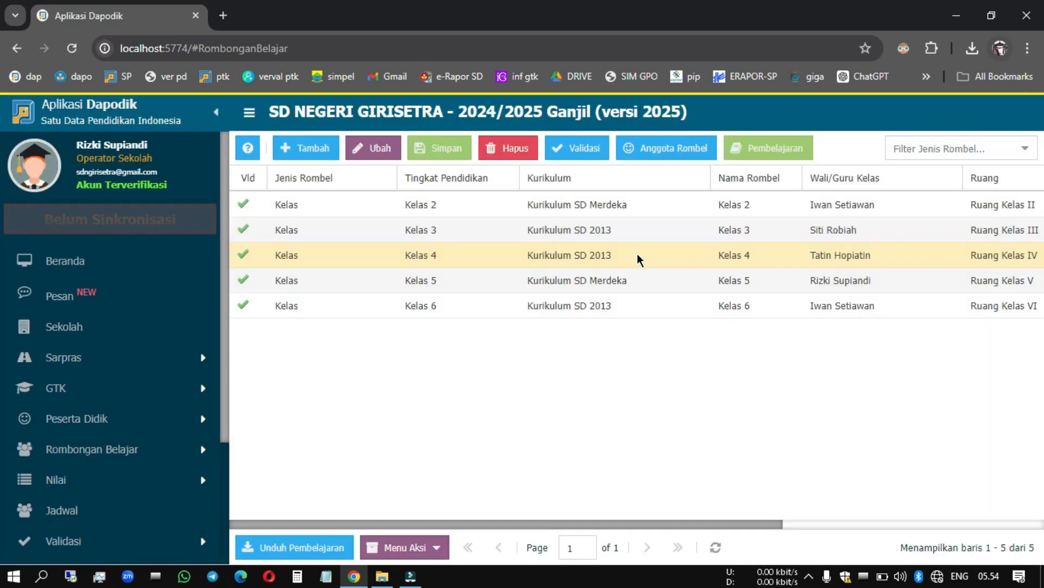
pyautogui.click(671, 259)
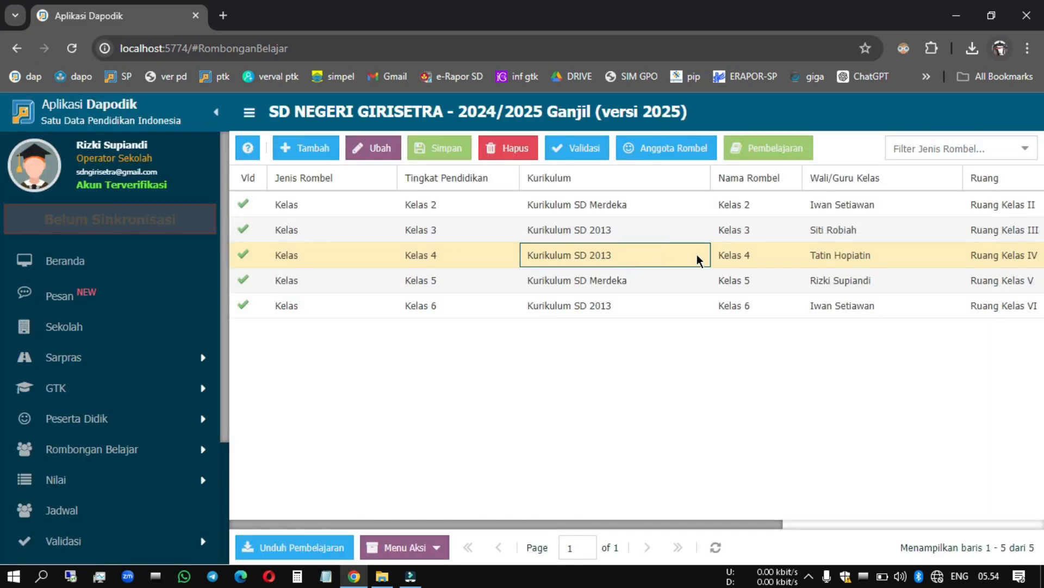
pyautogui.click(696, 257)
pyautogui.write('4')
pyautogui.click(686, 280)
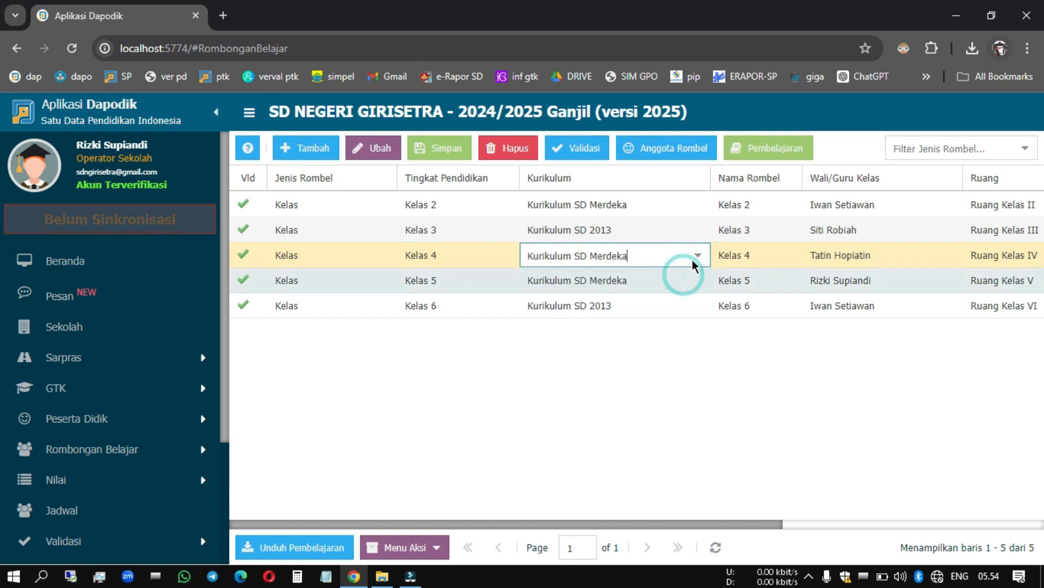
pyautogui.click(453, 152)
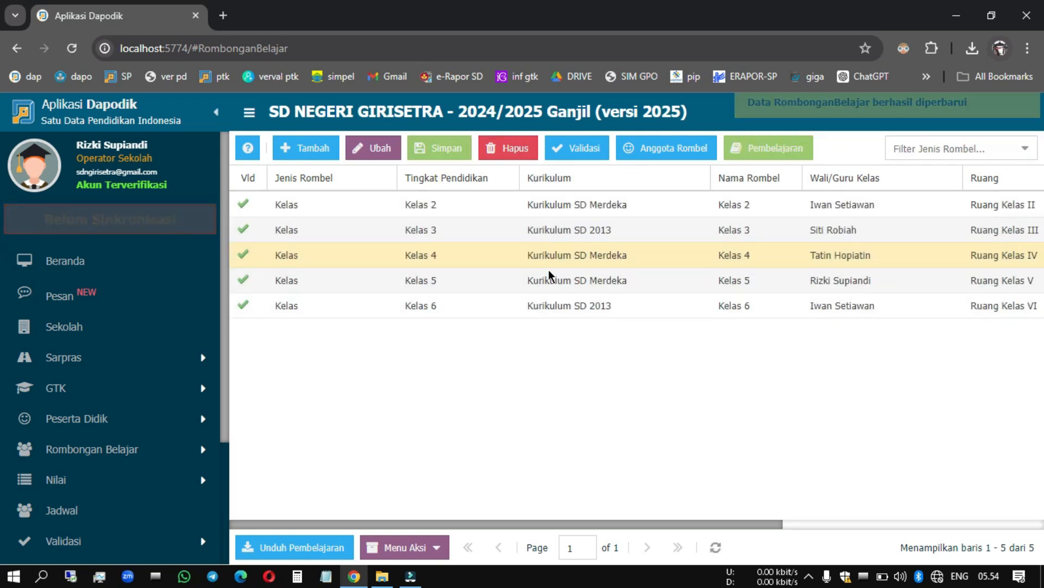
pyautogui.click(618, 262)
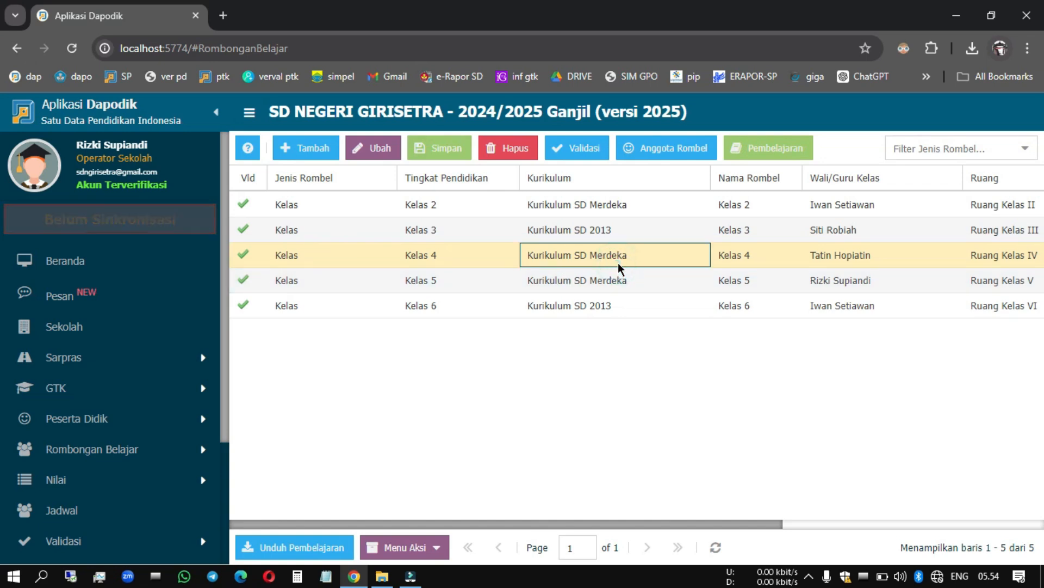
# Step: In Anggota Rombel, move all ten of last semester's students into Kelas 4's members and close the editor
pyautogui.click(676, 147)
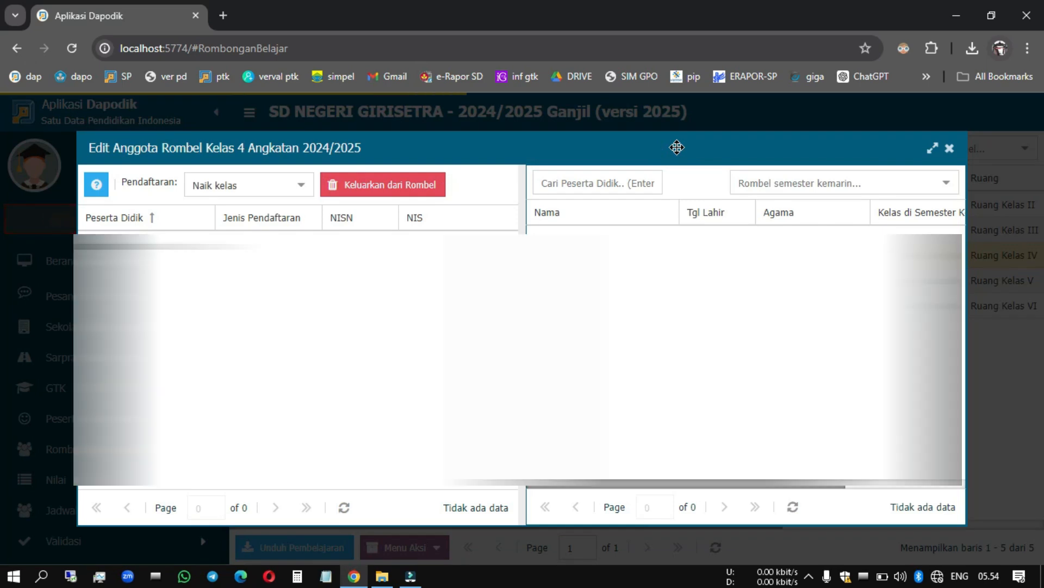
pyautogui.click(707, 314)
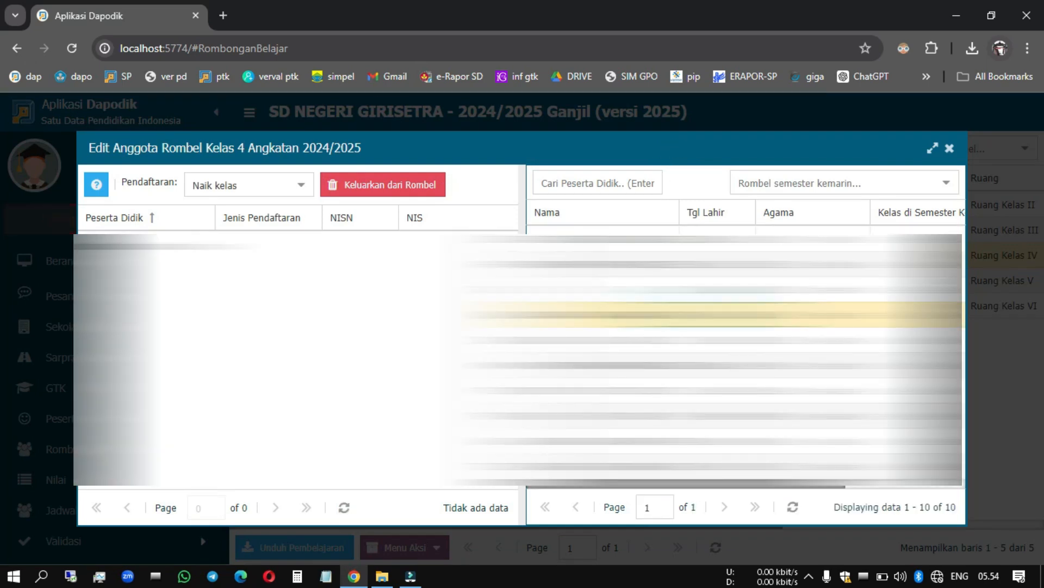
pyautogui.hotkey('ctrl', 'a')
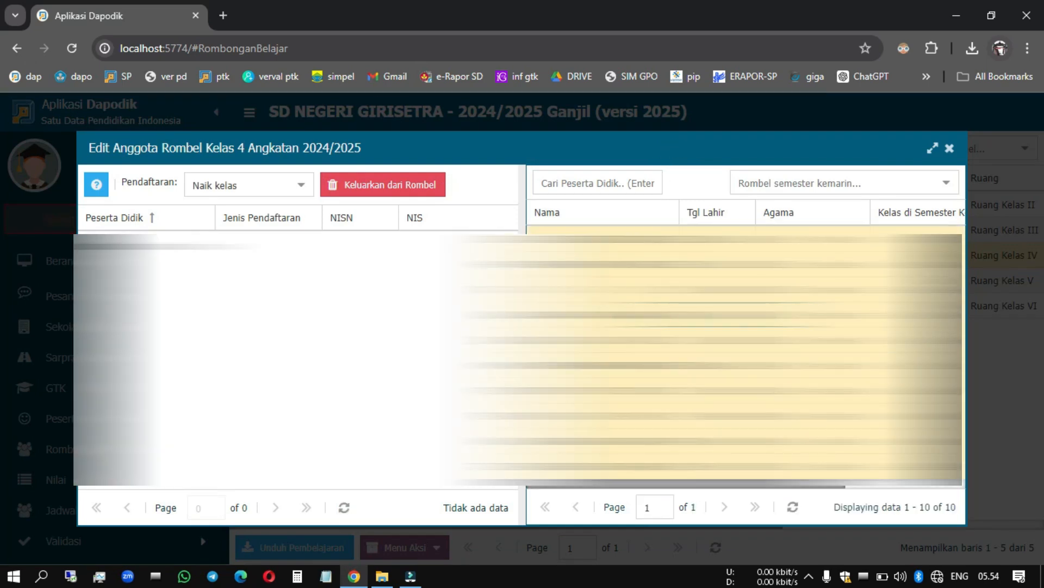
pyautogui.moveTo(707, 315); pyautogui.dragTo(272, 354)
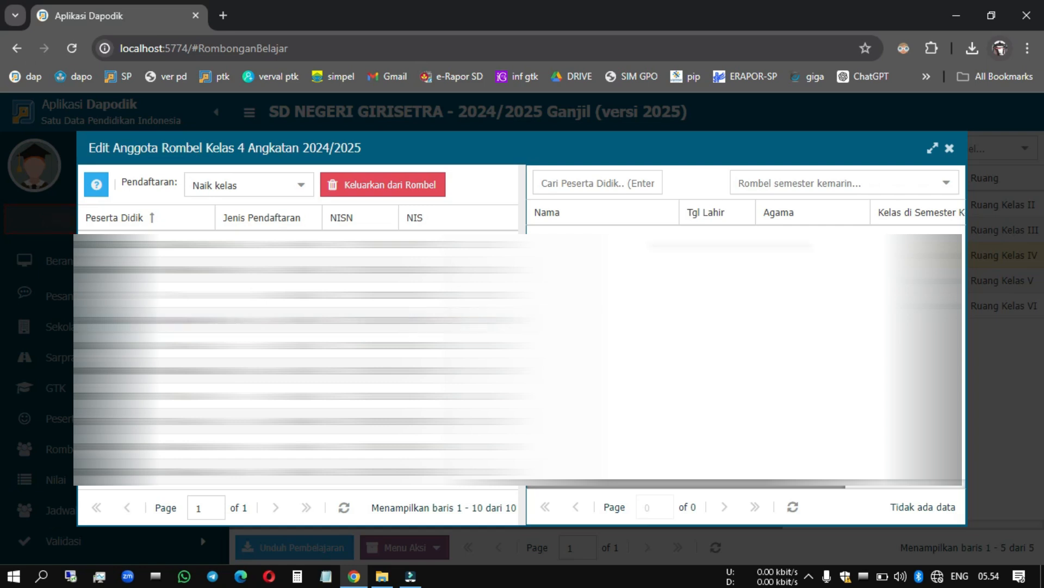
pyautogui.click(949, 148)
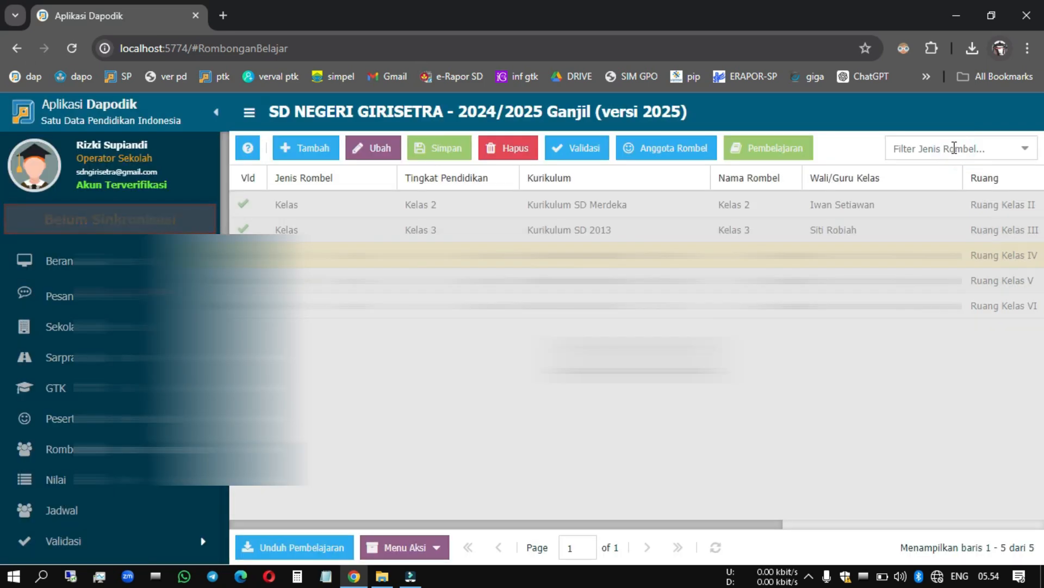
pyautogui.click(769, 147)
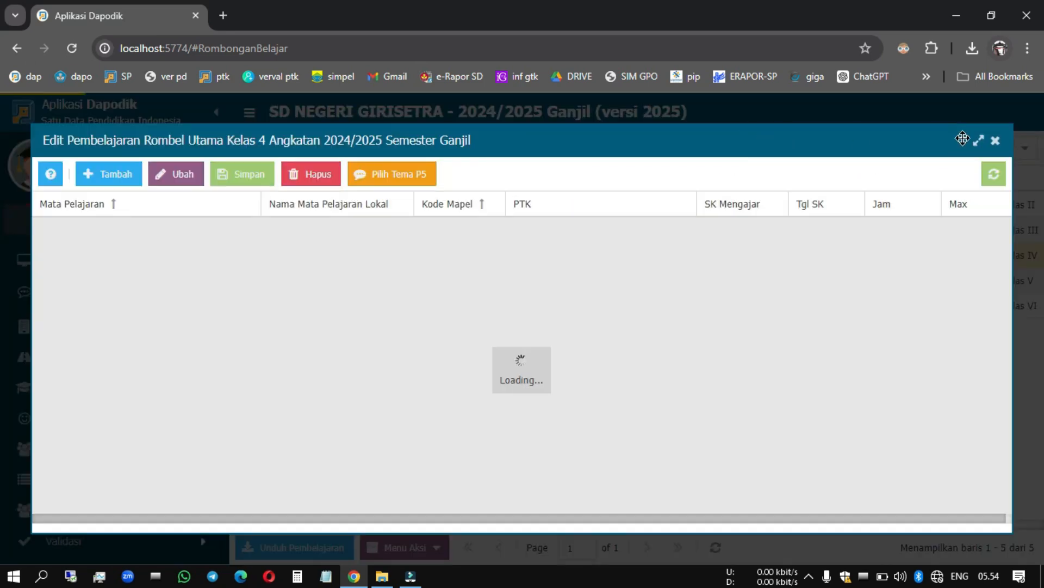
pyautogui.click(995, 140)
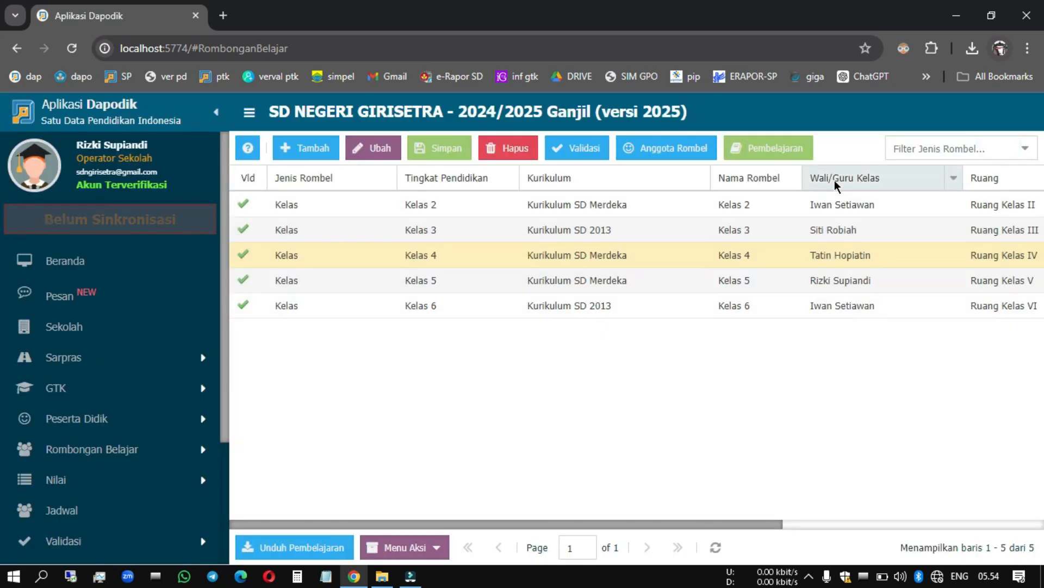
pyautogui.moveTo(764, 525); pyautogui.dragTo(716, 431)
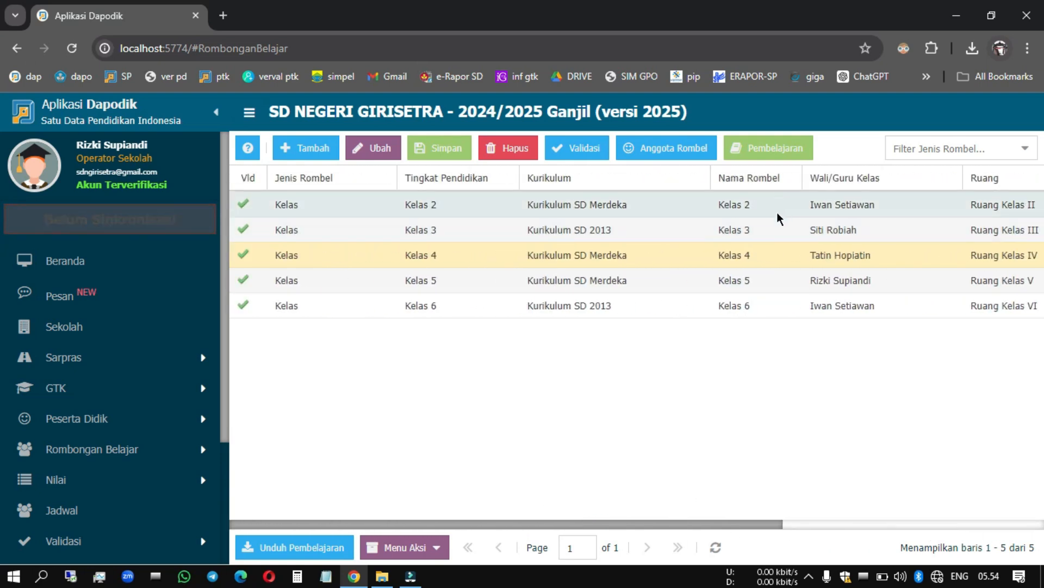
# Step: Select the Kelas 2 row and open its Pembelajaran editor, where all subjects show 0 hours
pyautogui.click(795, 214)
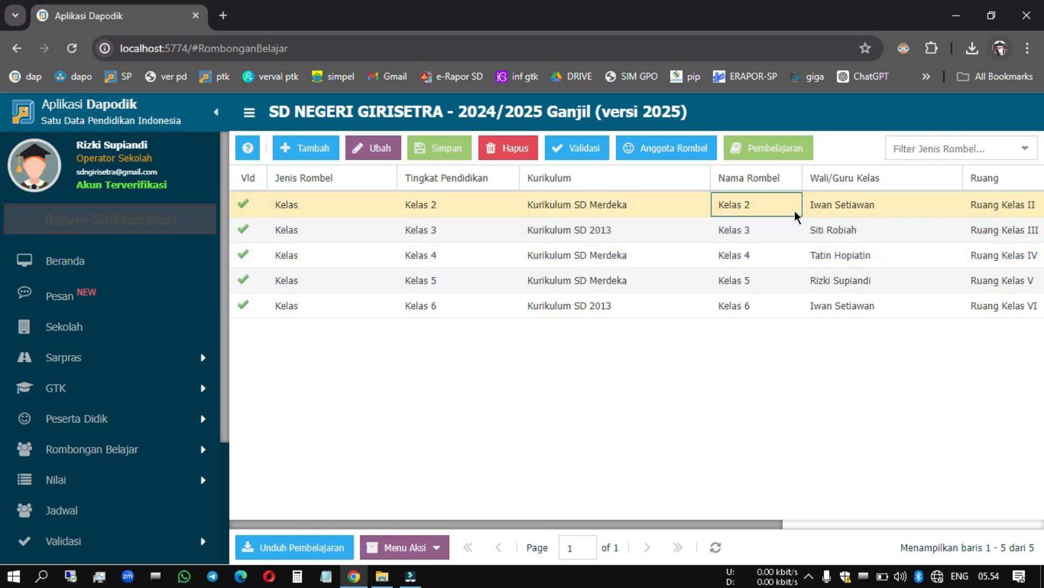
pyautogui.click(859, 202)
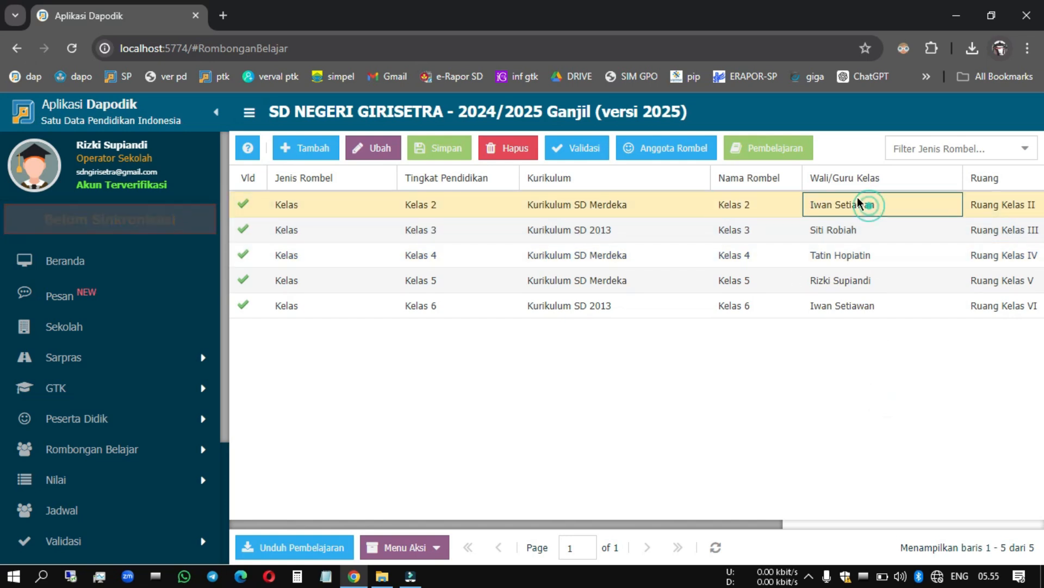
pyautogui.click(767, 150)
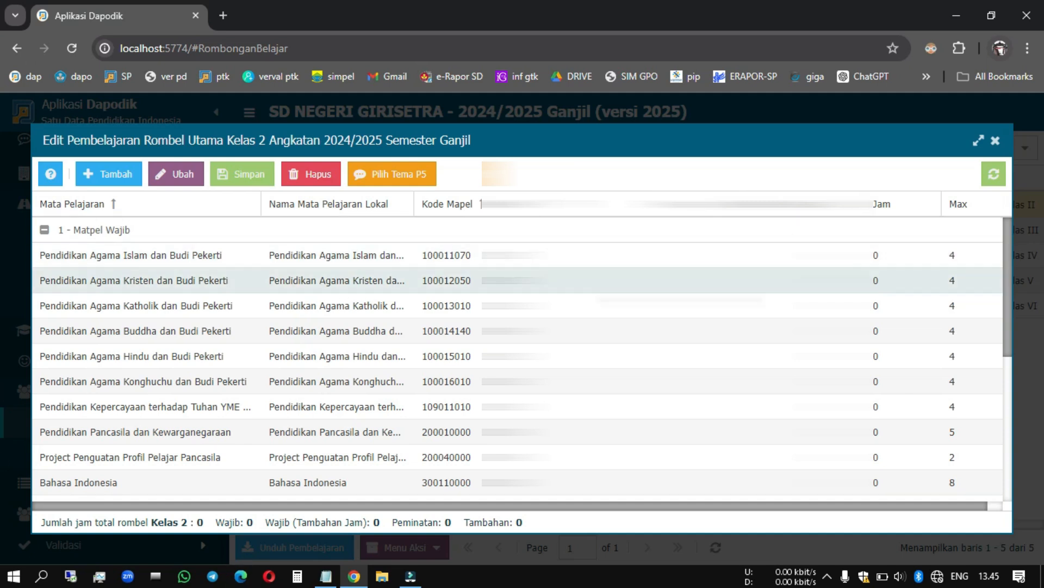
# Step: Try the teacher dropdown on the Pendidikan Agama Islam row and scroll through the subject list
pyautogui.click(614, 256)
pyautogui.click(615, 255)
pyautogui.click(763, 255)
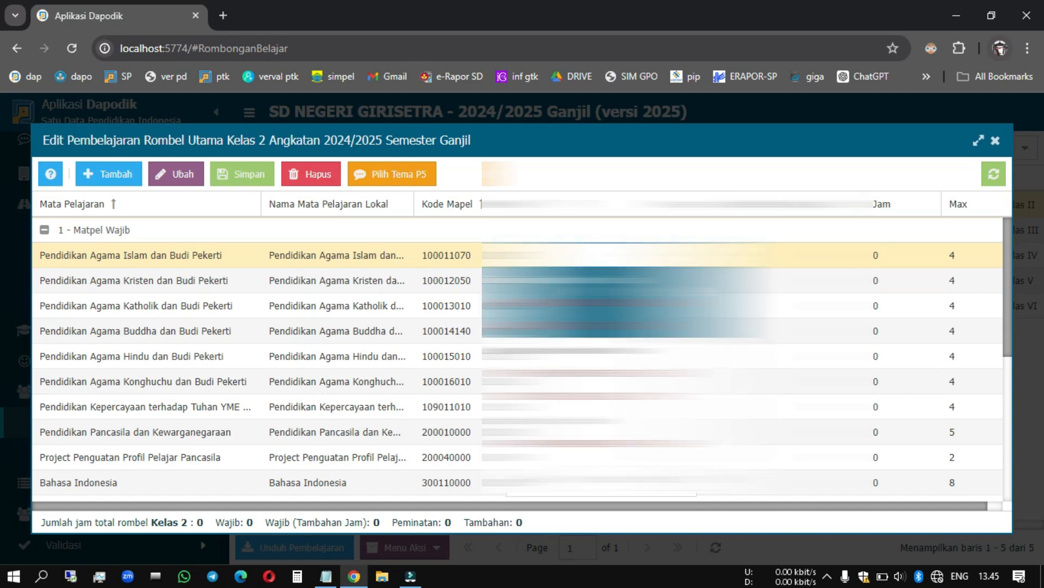
pyautogui.click(631, 281)
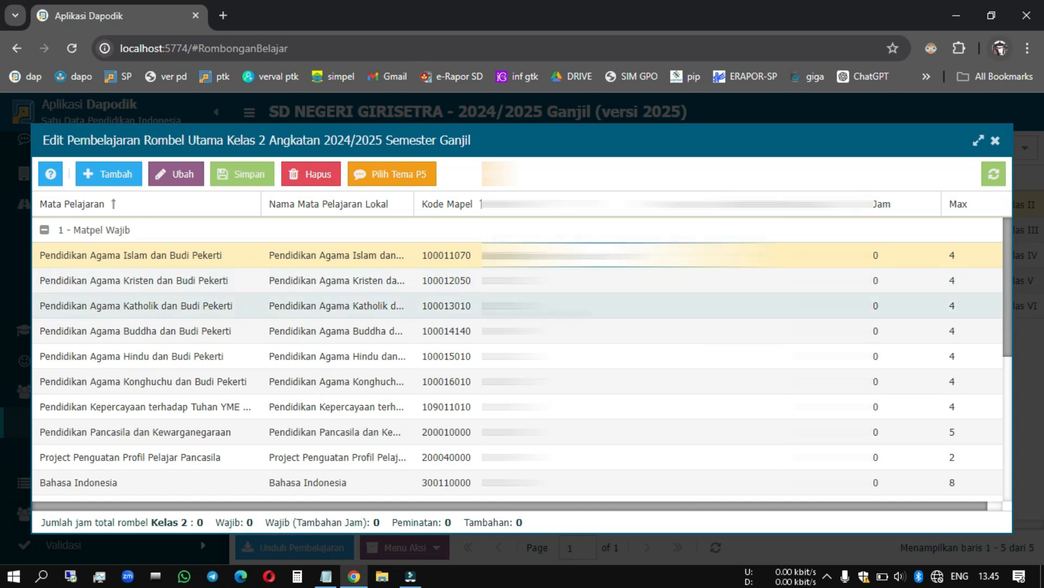
pyautogui.scroll(-3, 285, 358)
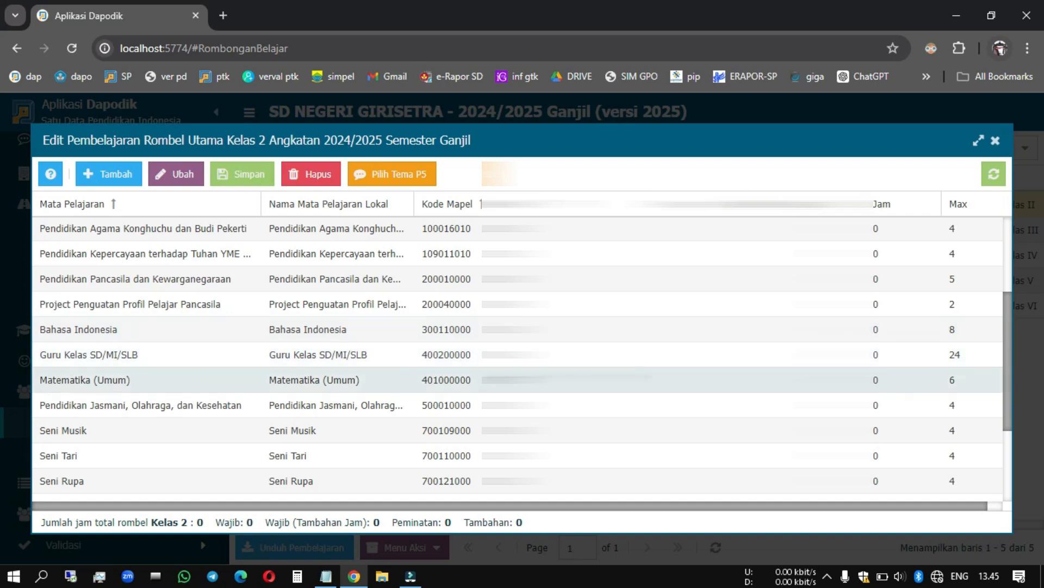
pyautogui.scroll(3, 544, 354)
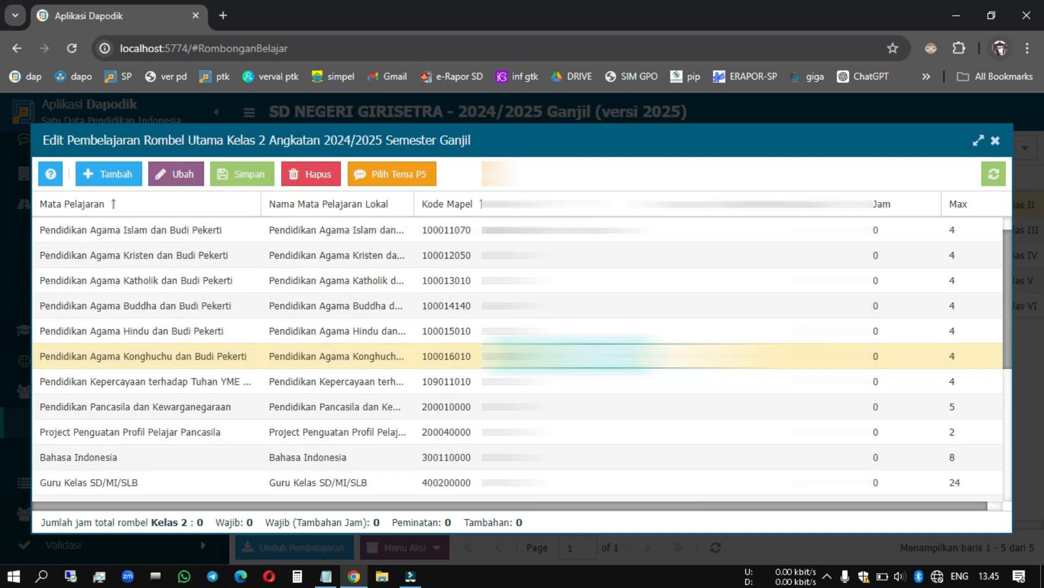
pyautogui.scroll(-3, 544, 355)
pyautogui.scroll(1, 544, 354)
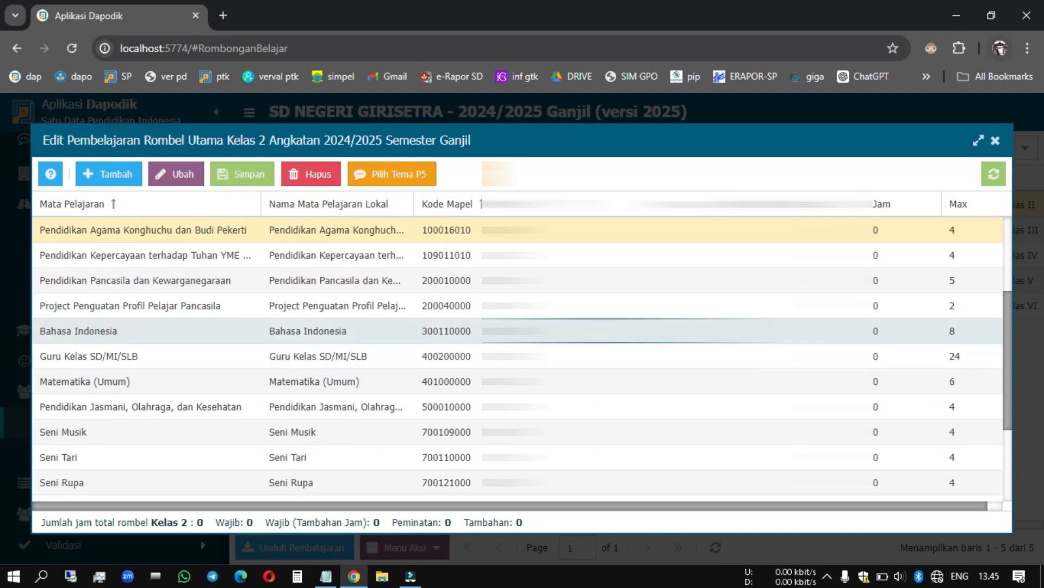
# Step: Assign the listed teacher to the Guru Kelas SD/MI/SLB subject
pyautogui.click(544, 356)
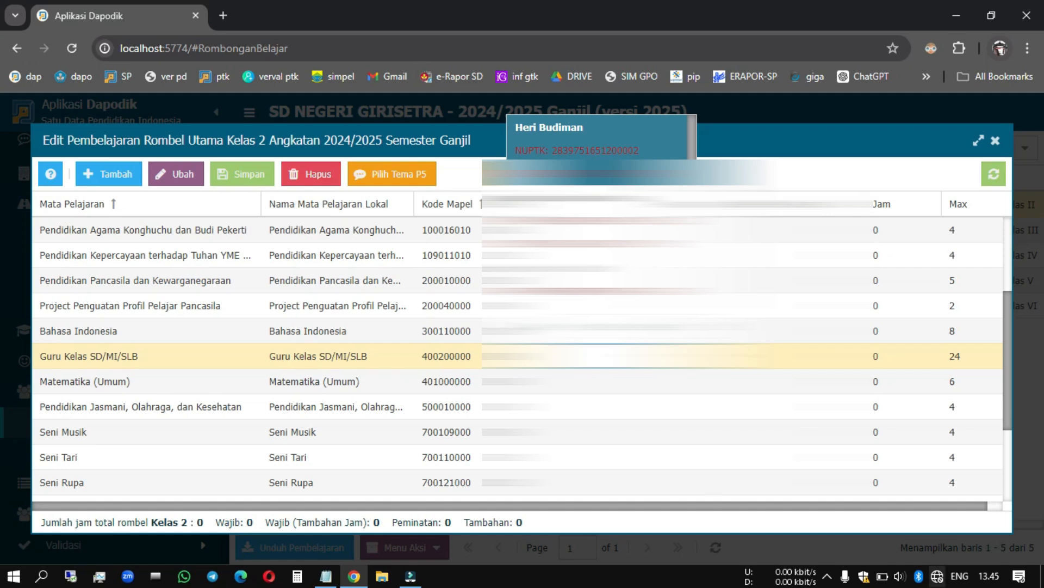
pyautogui.click(550, 136)
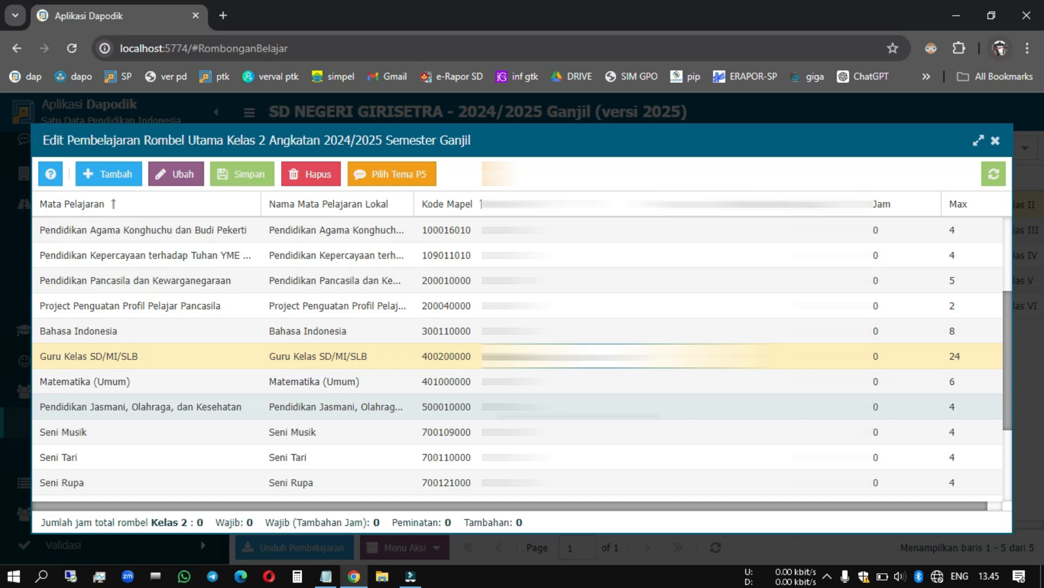
pyautogui.scroll(-3, 517, 397)
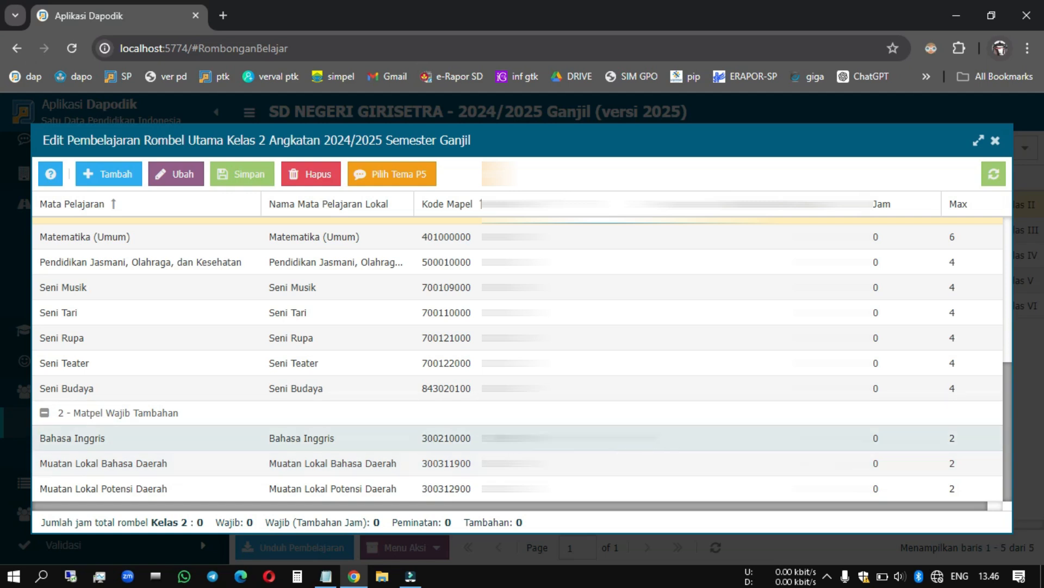
pyautogui.scroll(5, 517, 427)
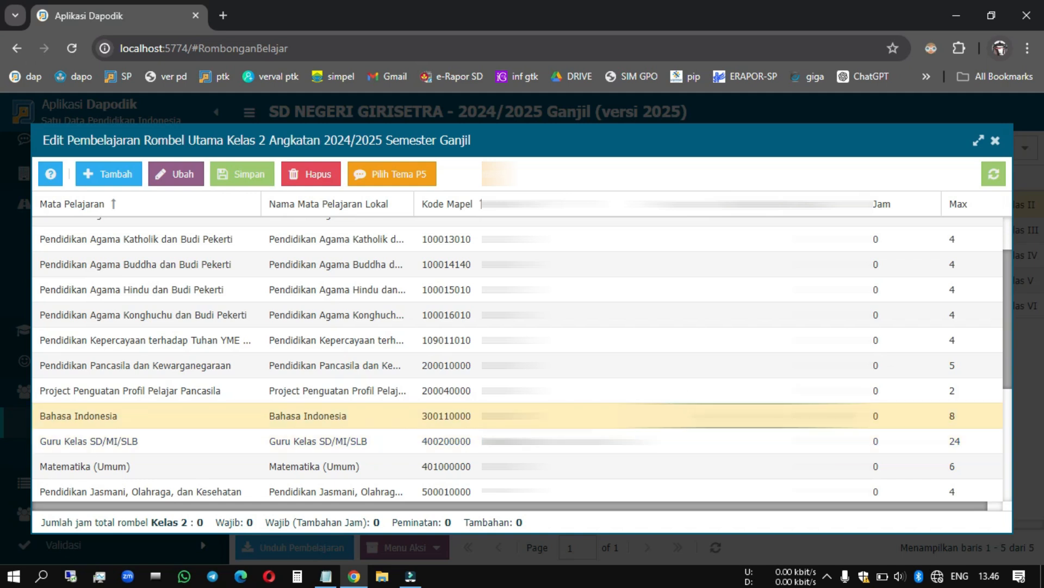
pyautogui.scroll(-5, 516, 427)
# Step: Change the Muatan Lokal Bahasa Daerah row's local subject name to 'Bahasa Sunda'
pyautogui.doubleClick(142, 469)
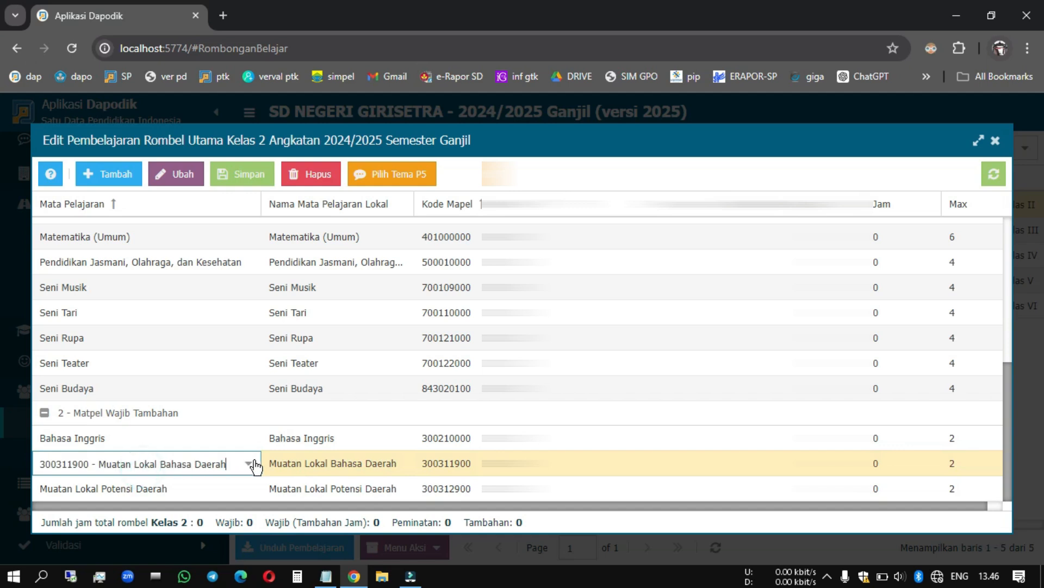
pyautogui.click(327, 460)
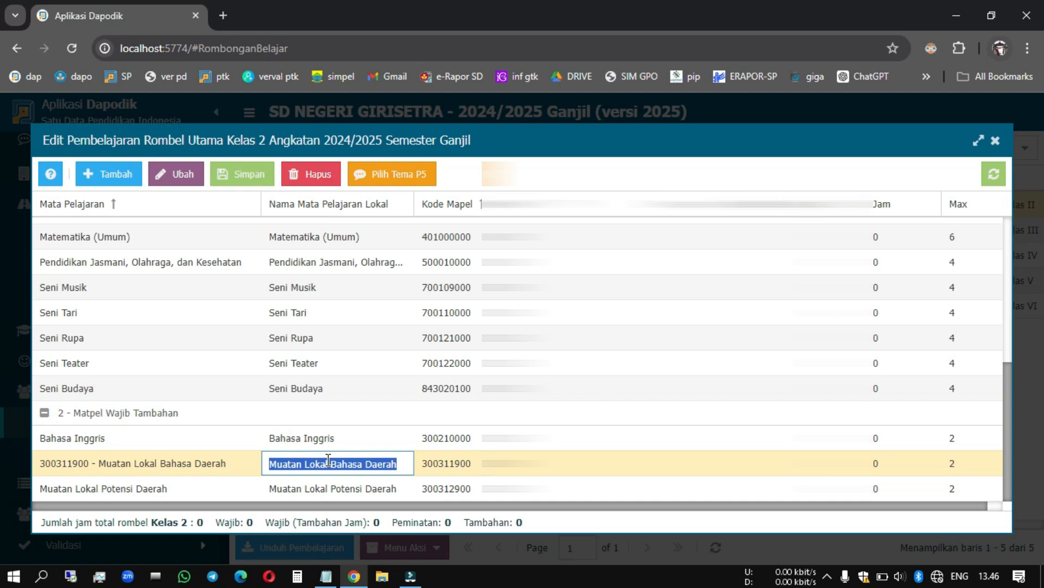
pyautogui.write('B')
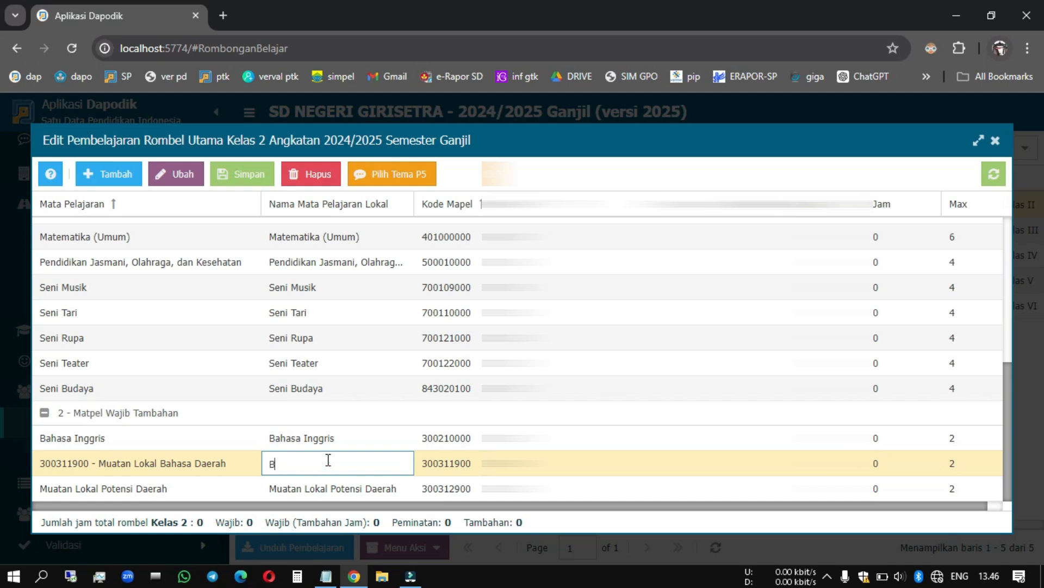
pyautogui.write('ahasa D')
pyautogui.press('BackSpace')
pyautogui.write('Sunda')
pyautogui.press('Return')
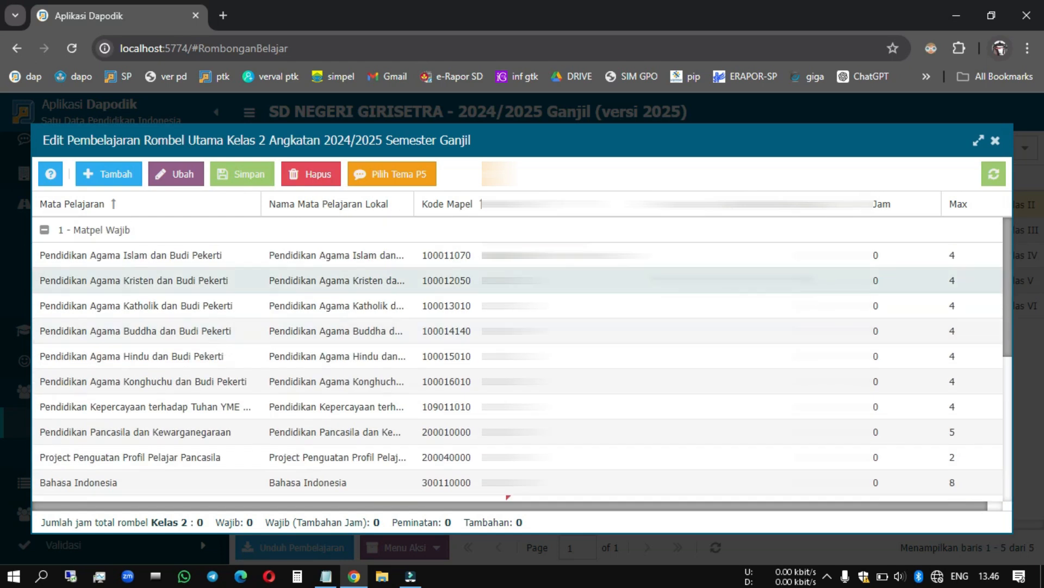
# Step: Select the Pendidikan Agama, Guru Kelas SD/MI/SLB and Bahasa Sunda rows to locate their SK date cells
pyautogui.click(163, 253)
pyautogui.click(163, 255)
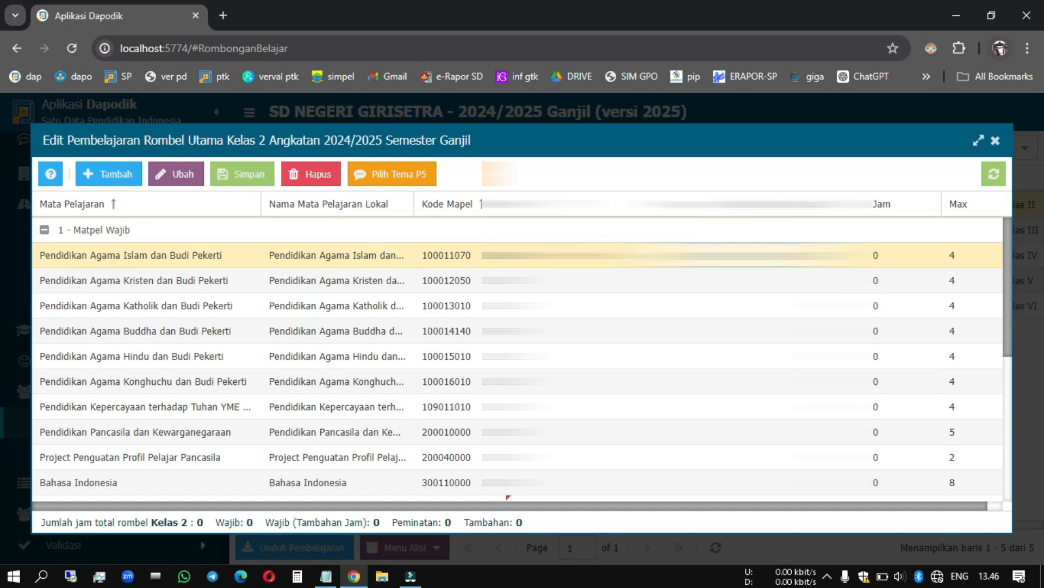
pyautogui.scroll(-3, 517, 354)
pyautogui.scroll(3, 516, 354)
pyautogui.scroll(-3, 517, 354)
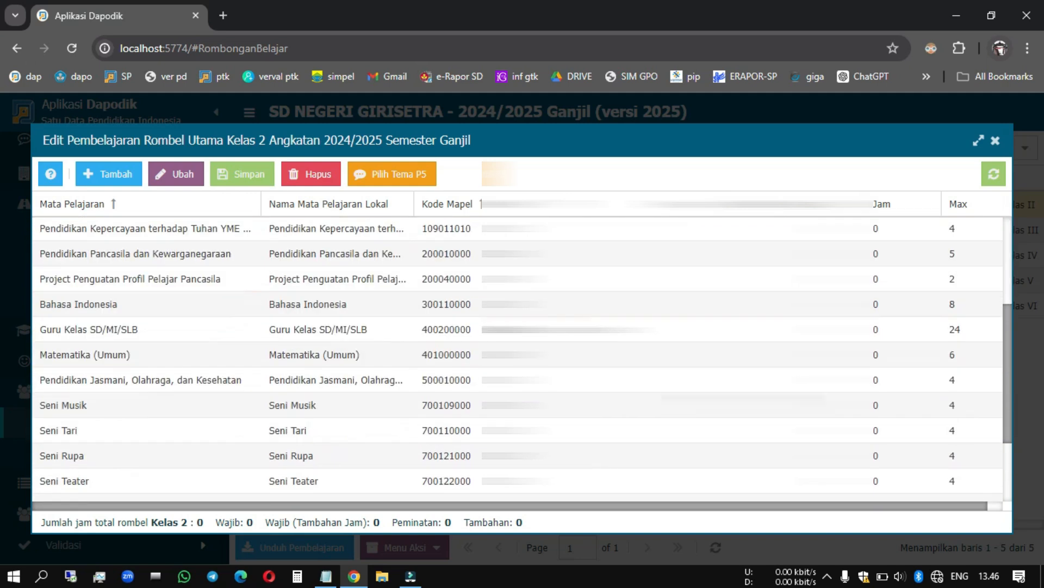
pyautogui.scroll(1, 163, 329)
pyautogui.click(163, 356)
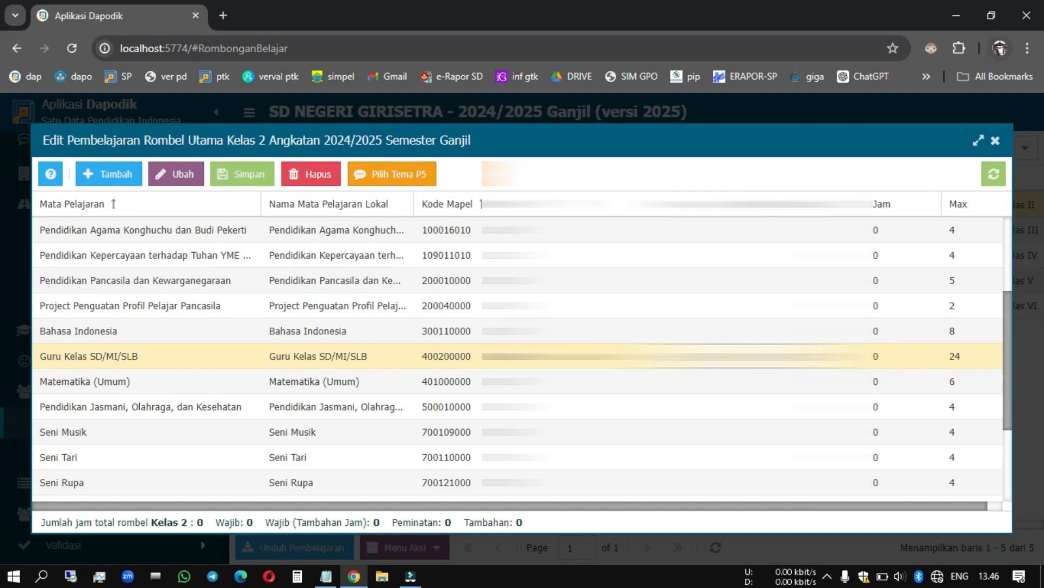
pyautogui.scroll(-6, 490, 460)
pyautogui.scroll(1, 489, 460)
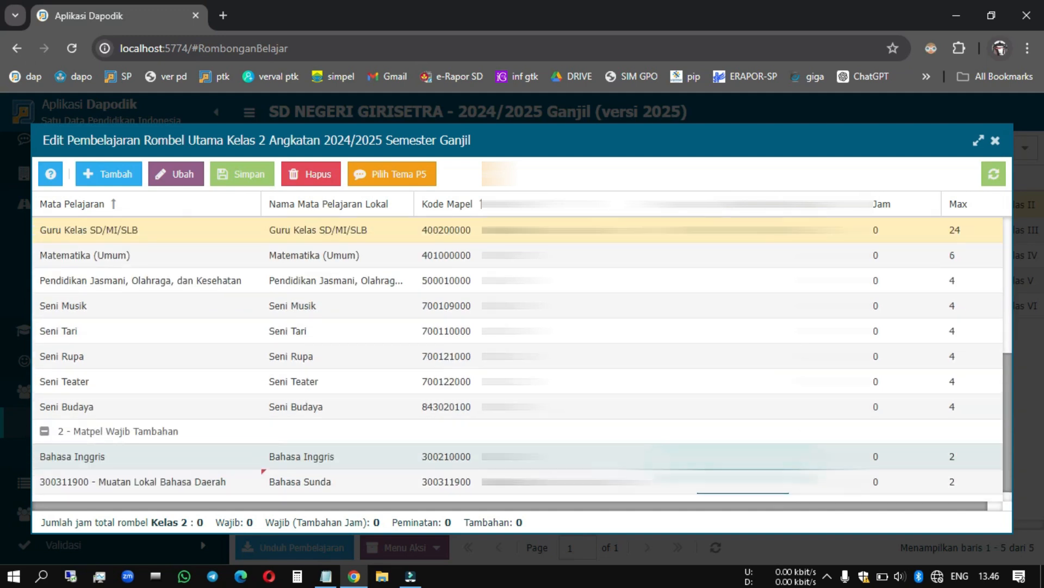
pyautogui.click(740, 481)
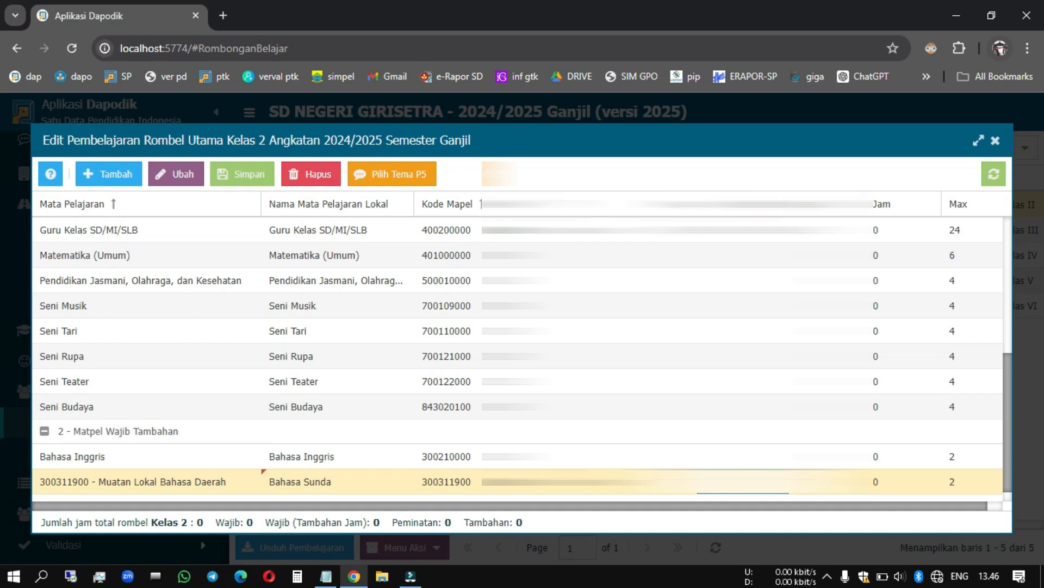
pyautogui.scroll(5, 751, 435)
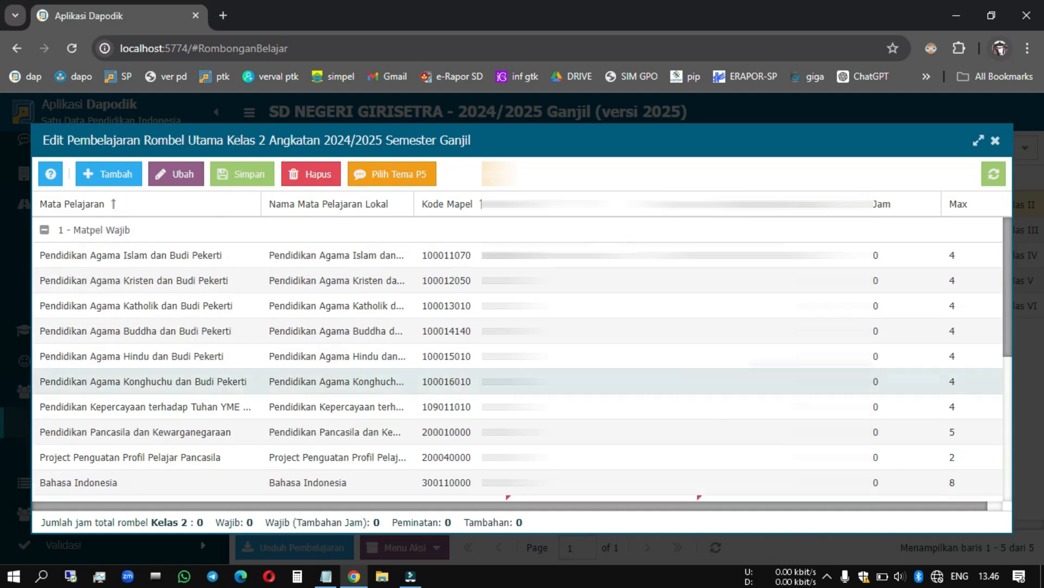
# Step: Pick the July 2024 SK date for Guru Kelas SD/MI/SLB from the calendar
pyautogui.click(784, 255)
pyautogui.click(832, 230)
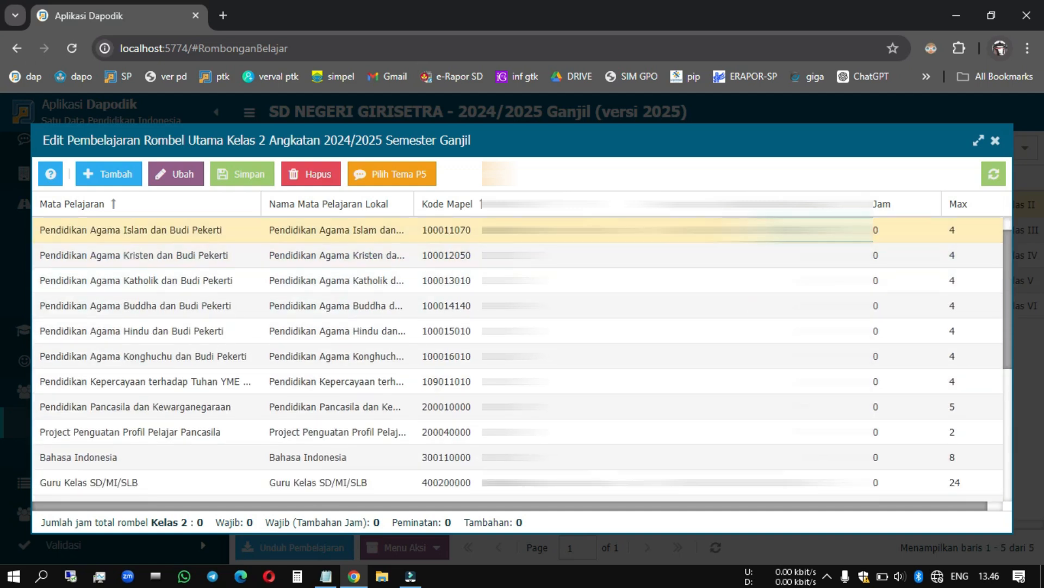
pyautogui.click(857, 230)
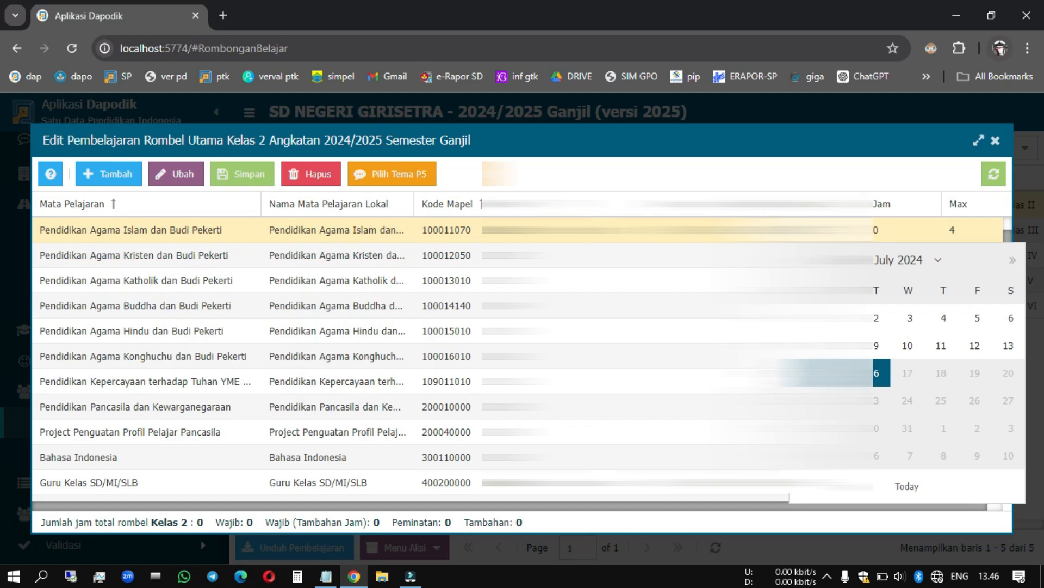
pyautogui.click(864, 374)
pyautogui.click(811, 483)
pyautogui.click(855, 484)
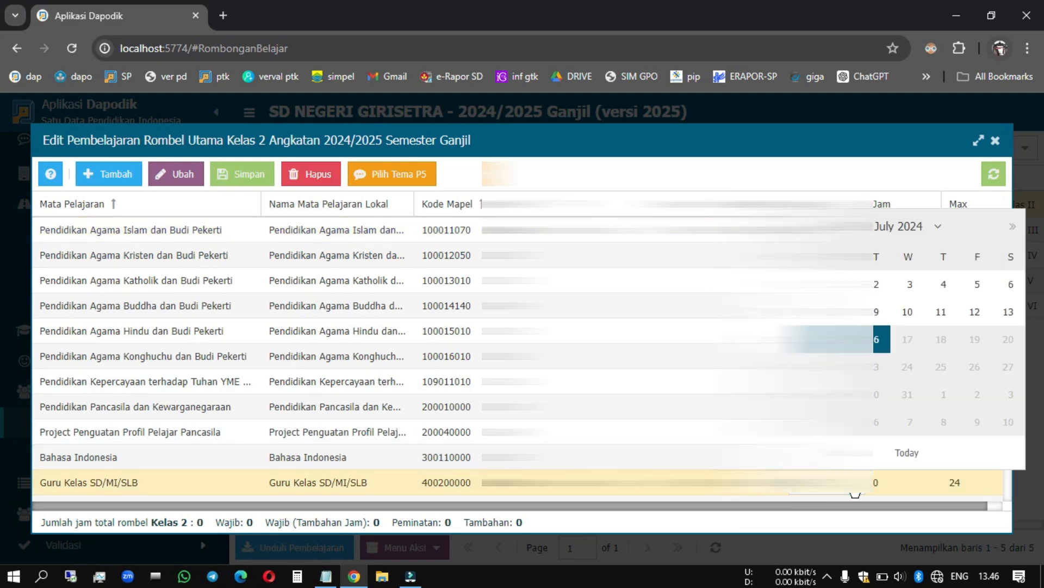
pyautogui.click(868, 337)
# Step: Pick the July 2024 SK date for Bahasa Sunda from the calendar
pyautogui.scroll(-5, 867, 337)
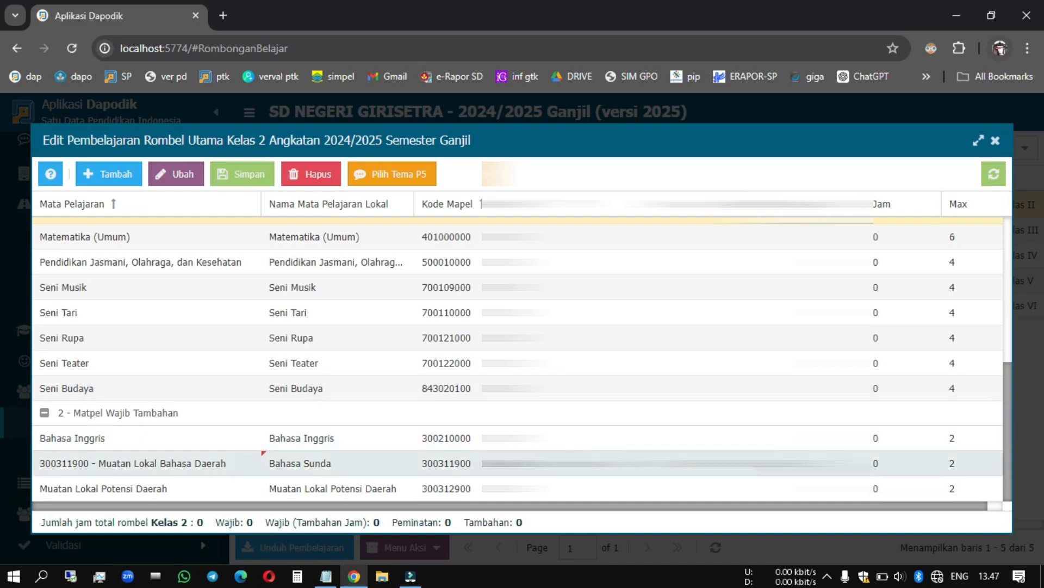
pyautogui.click(827, 462)
pyautogui.click(827, 481)
pyautogui.click(853, 483)
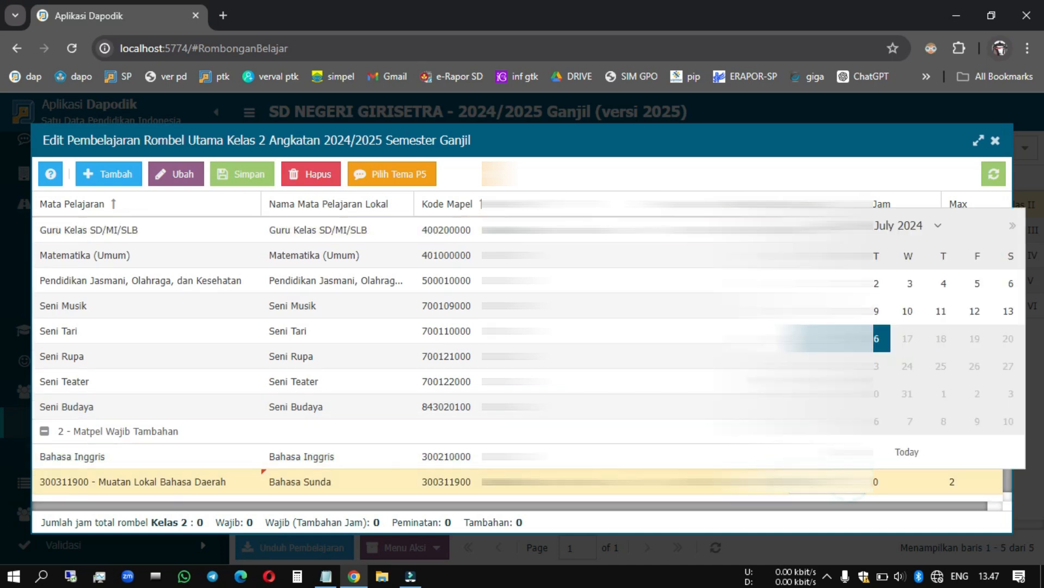
pyautogui.click(877, 367)
pyautogui.scroll(-1, 876, 367)
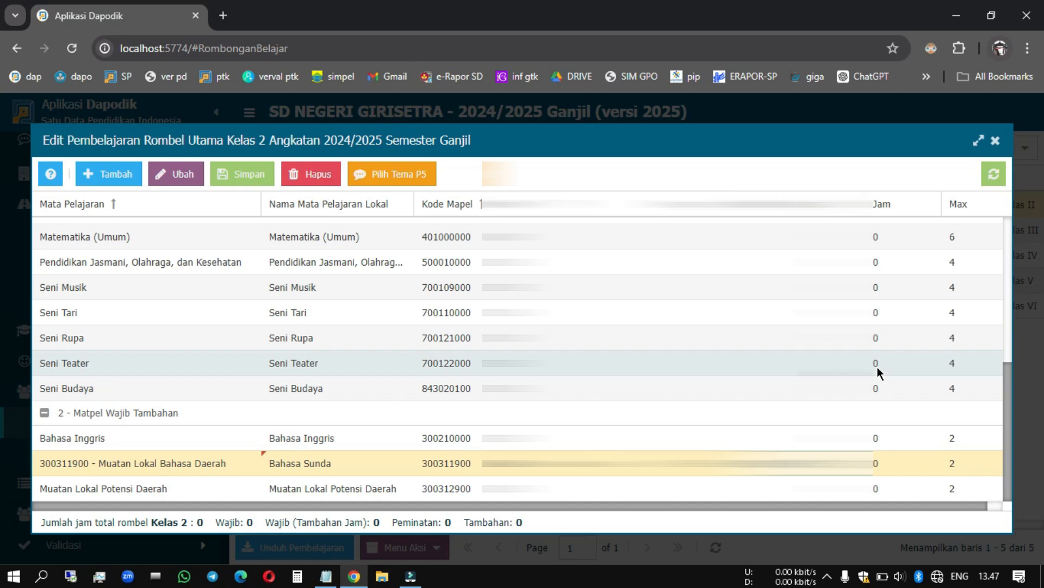
pyautogui.scroll(5, 877, 366)
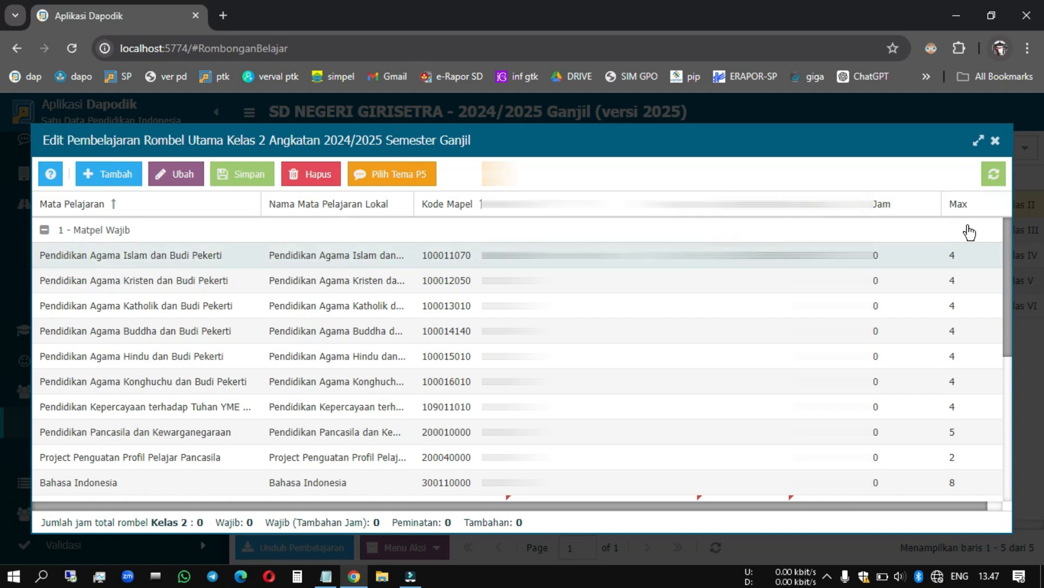
pyautogui.scroll(-5, 874, 310)
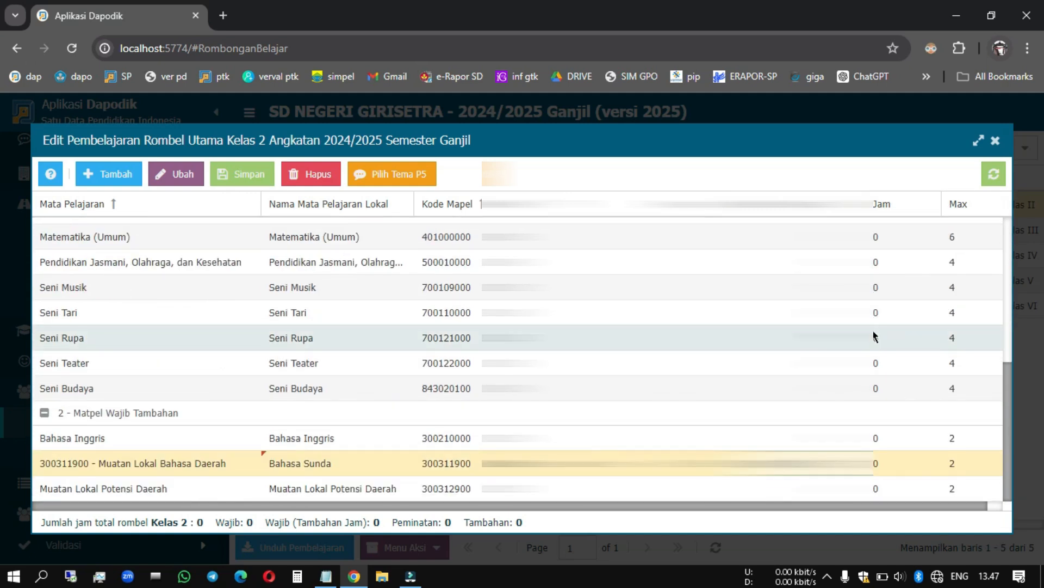
pyautogui.scroll(5, 874, 336)
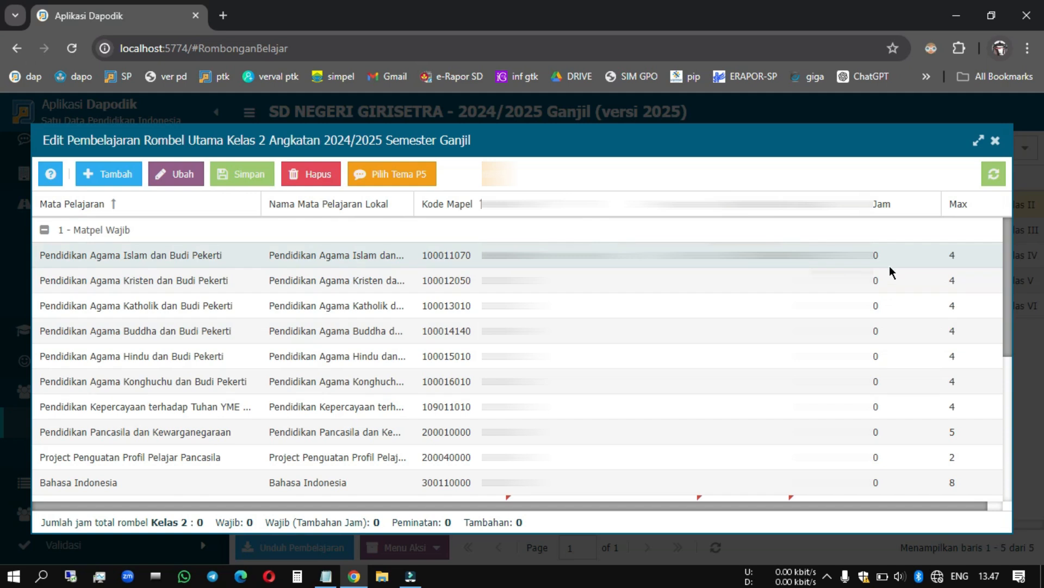
# Step: Enter 4 weekly hours for Pendidikan Agama Islam
pyautogui.scroll(-1, 894, 261)
pyautogui.click(896, 252)
pyautogui.click(896, 232)
pyautogui.write('4')
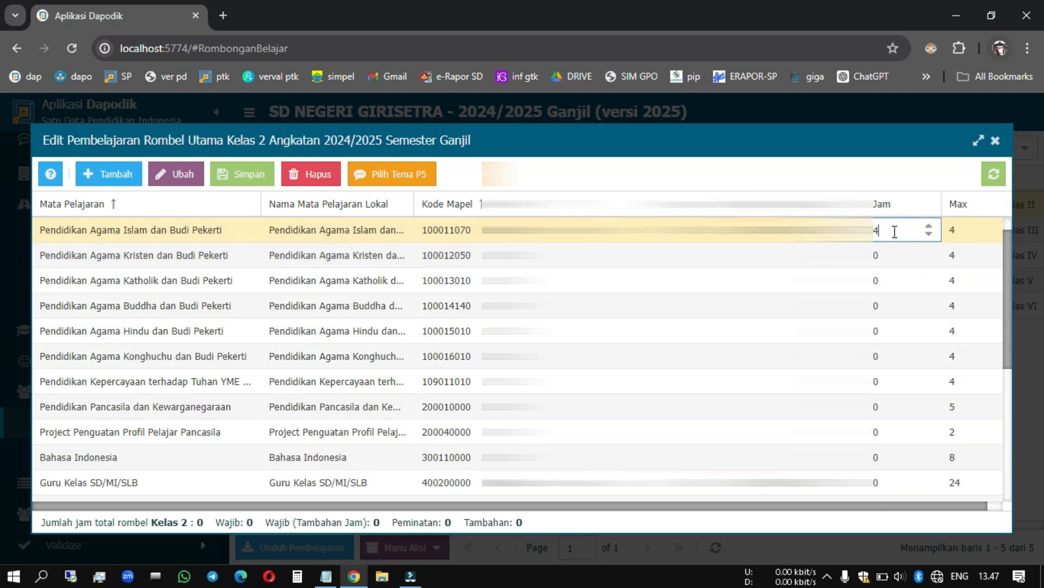
# Step: Enter 24 weekly hours for Guru Kelas SD/MI/SLB
pyautogui.click(908, 481)
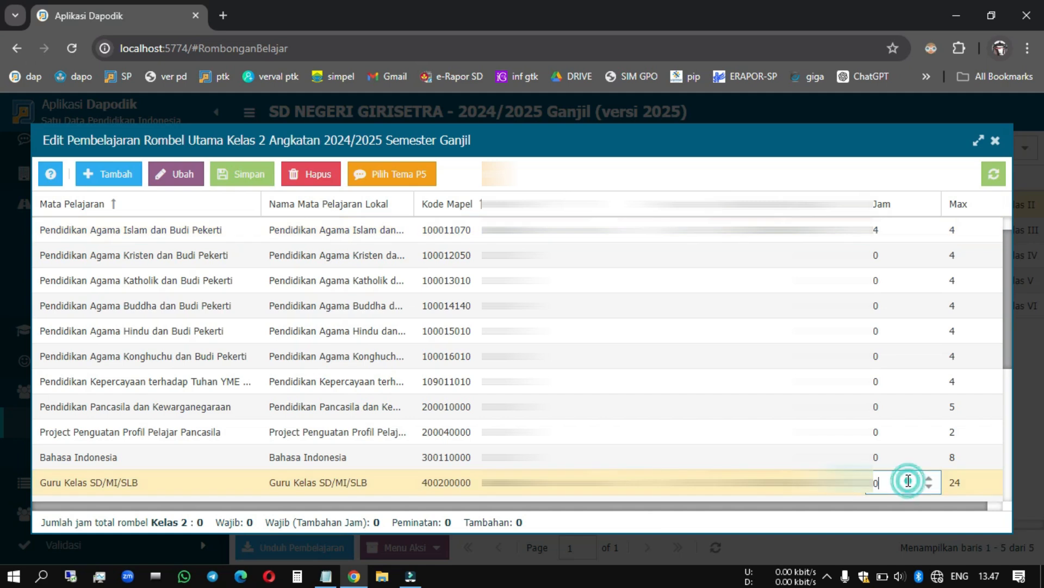
pyautogui.write('24')
pyautogui.scroll(-3, 908, 481)
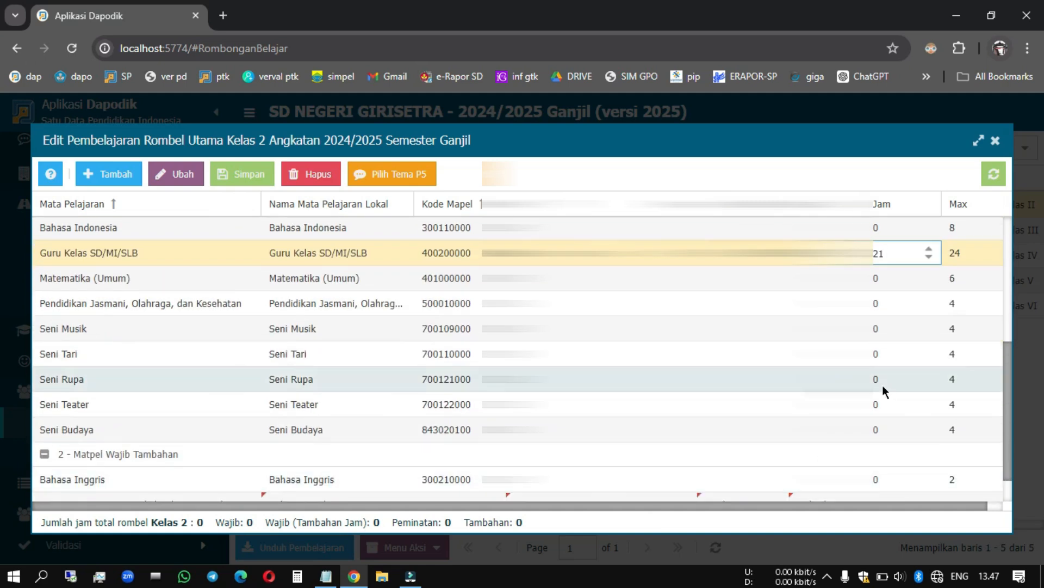
pyautogui.scroll(1, 884, 388)
pyautogui.click(928, 326)
pyautogui.click(928, 326)
pyautogui.click(928, 325)
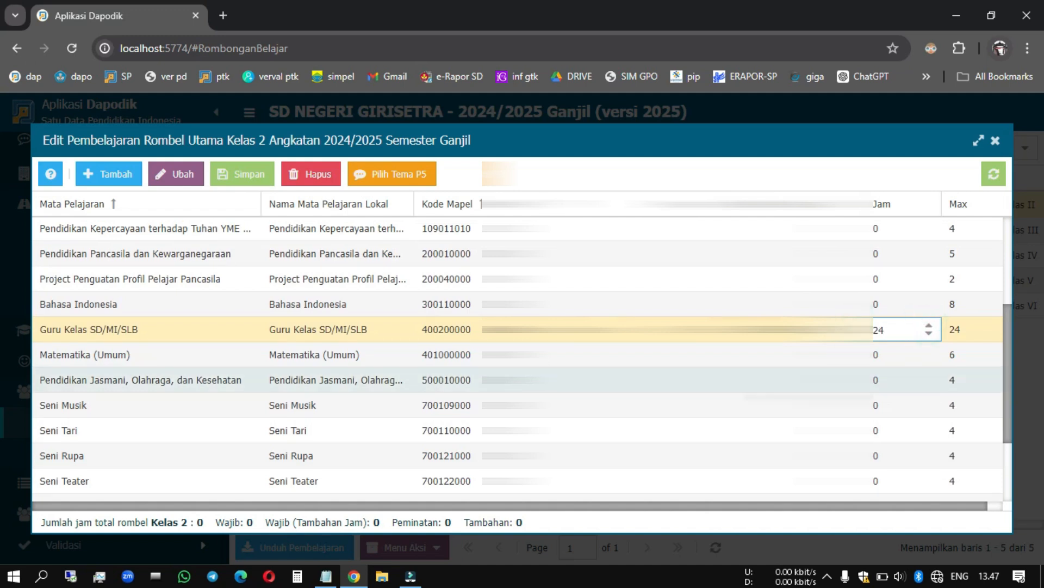
pyautogui.click(840, 380)
# Step: Enter 2 weekly hours for Bahasa Sunda
pyautogui.scroll(-2, 888, 464)
pyautogui.click(890, 463)
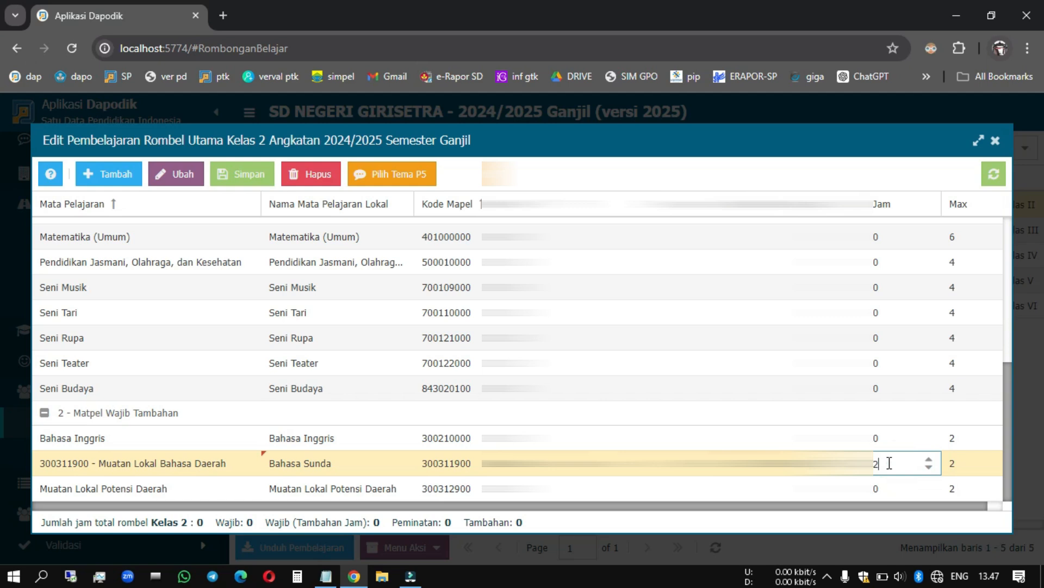
pyautogui.scroll(10, 890, 463)
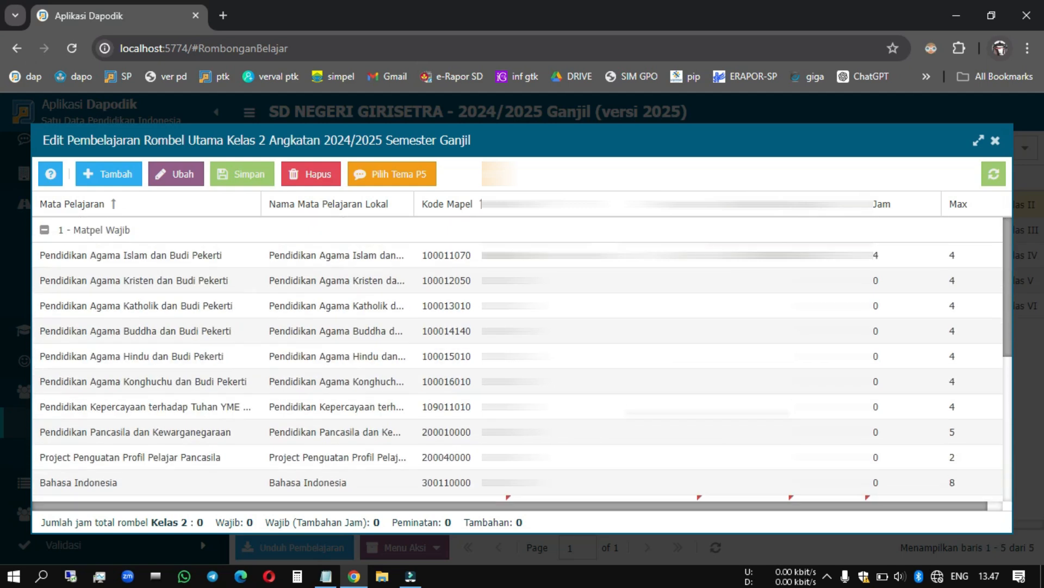
pyautogui.scroll(-10, 889, 463)
pyautogui.click(490, 363)
pyautogui.scroll(10, 490, 326)
pyautogui.scroll(-3, 490, 326)
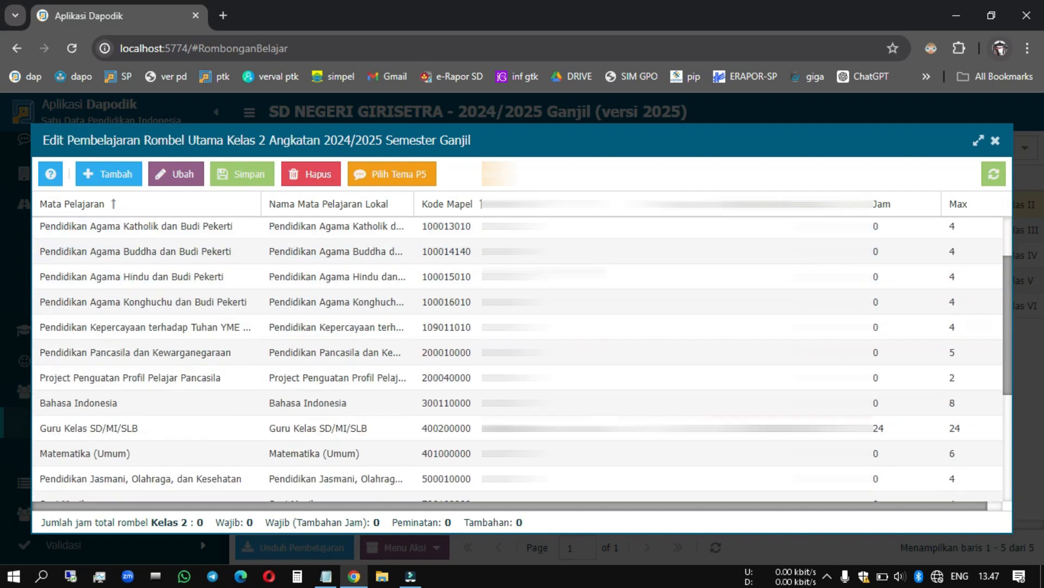
pyautogui.scroll(3, 480, 380)
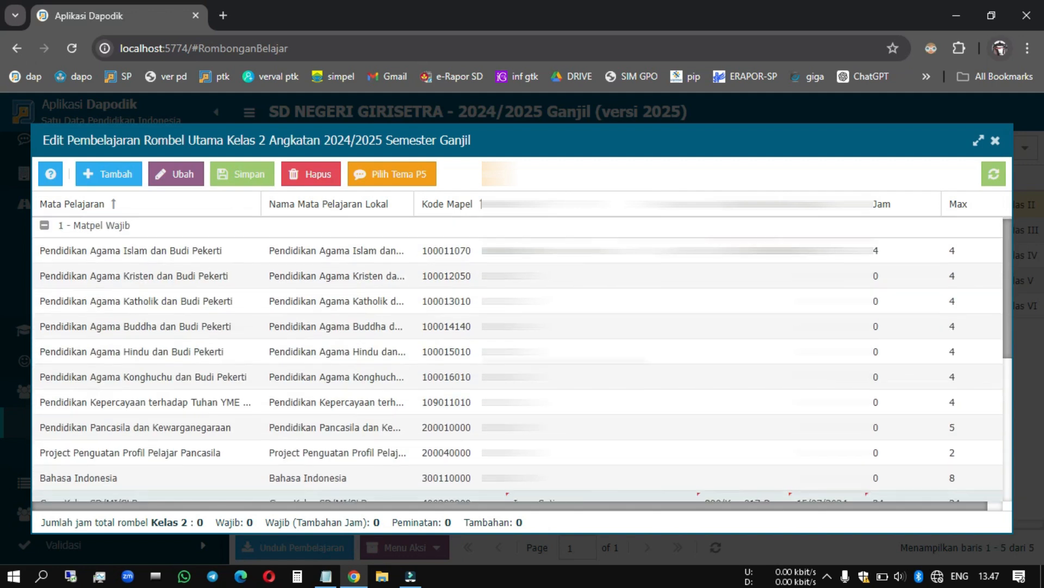
pyautogui.scroll(-6, 480, 381)
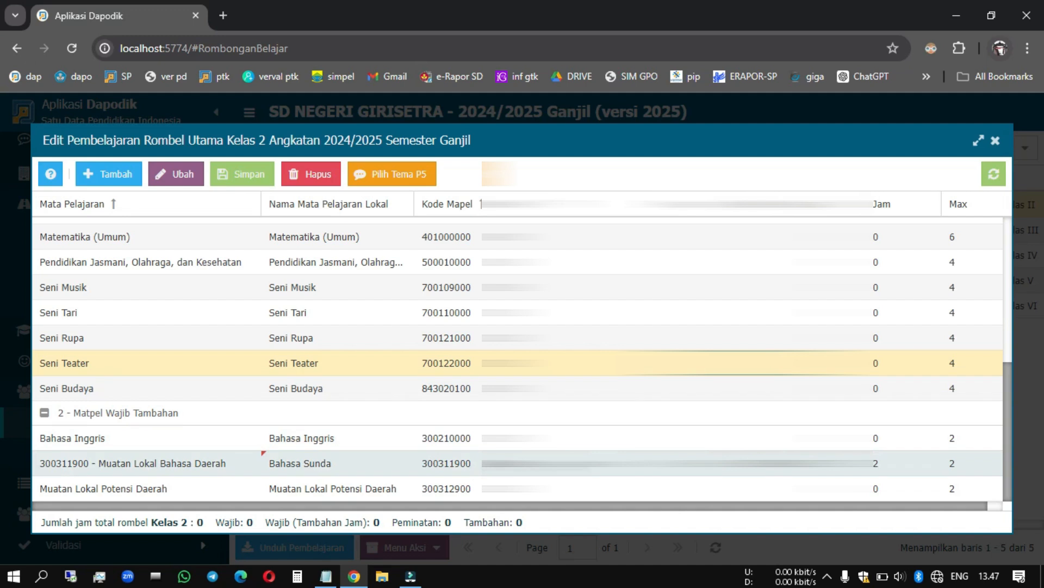
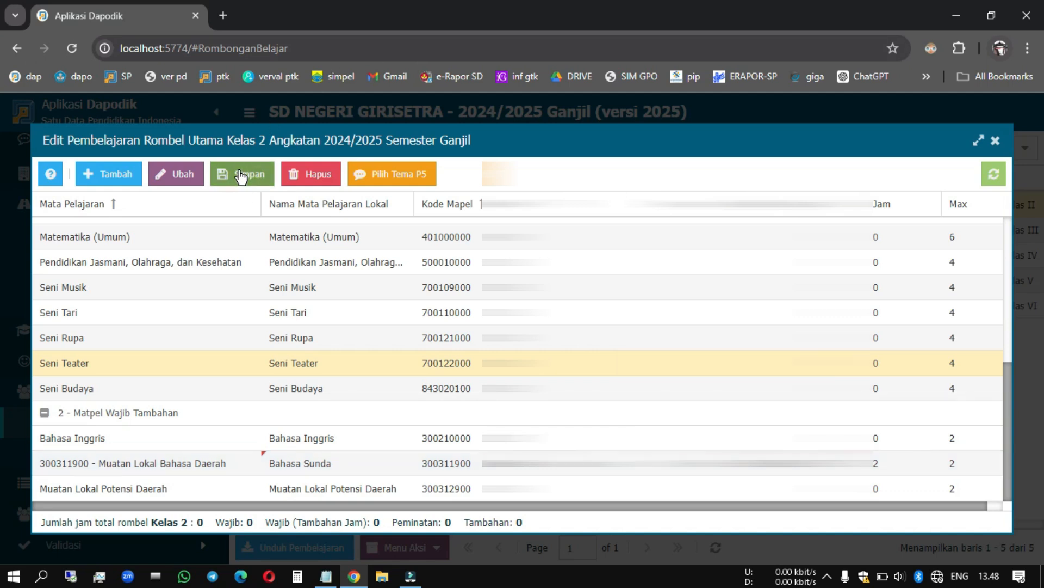
# Step: Save the Kelas 2 lesson entries totalling 30 hours and close the lesson editor
pyautogui.click(241, 176)
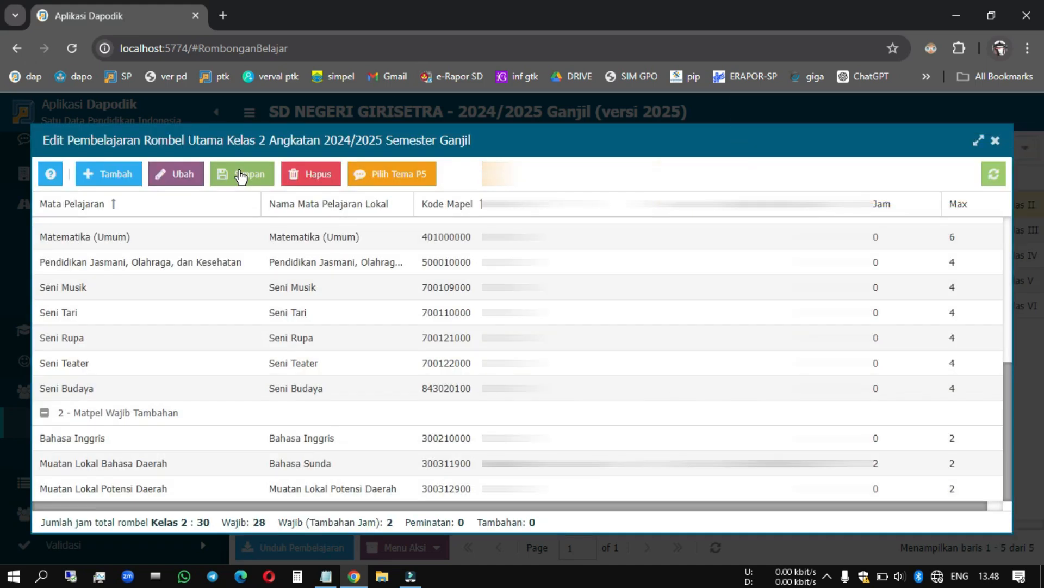
pyautogui.scroll(5, 245, 287)
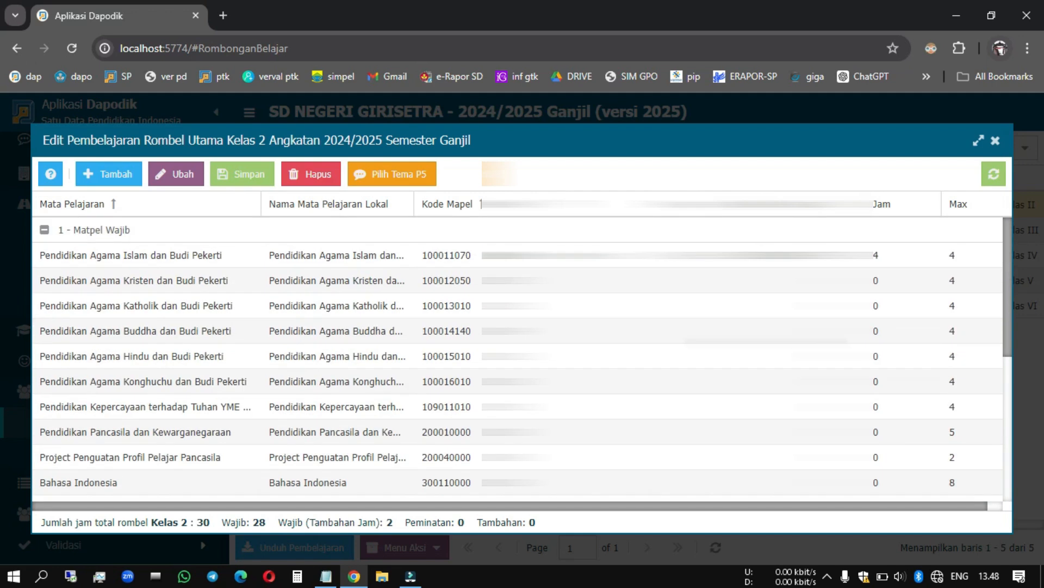
pyautogui.click(997, 138)
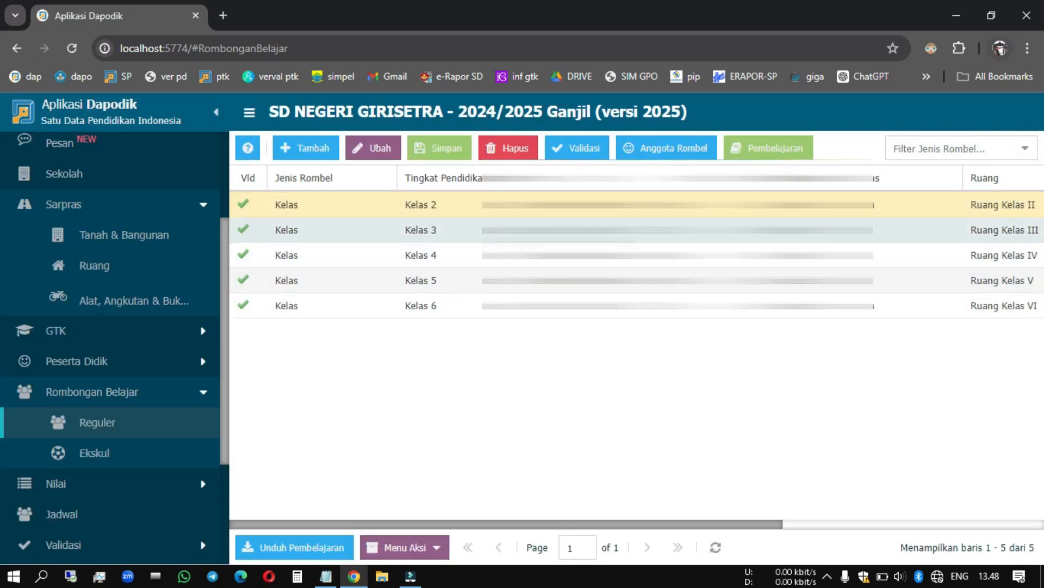
# Step: Open the Pembelajaran lesson list for the Kelas 3 class
pyautogui.click(421, 229)
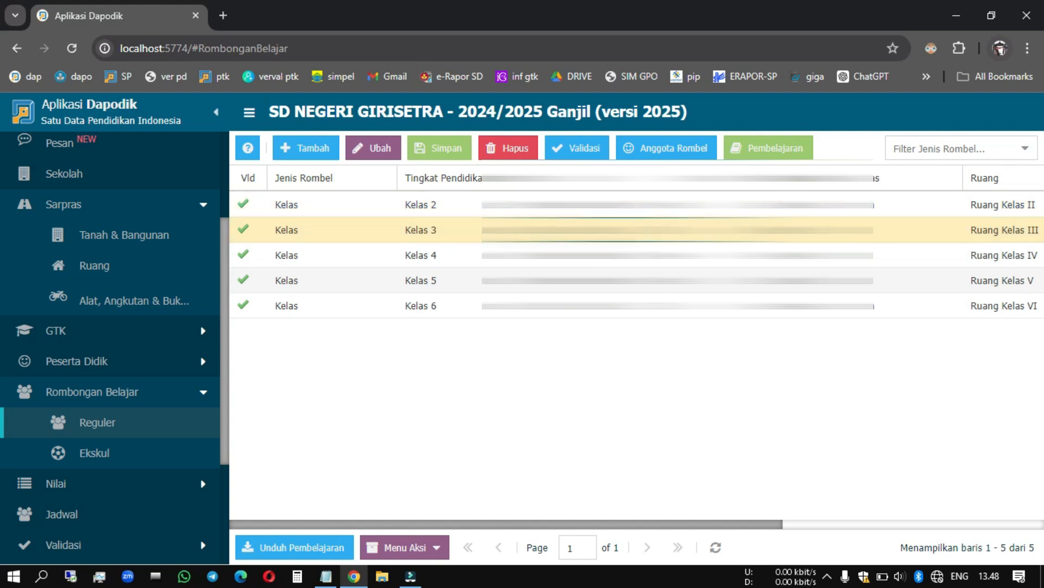
pyautogui.click(775, 151)
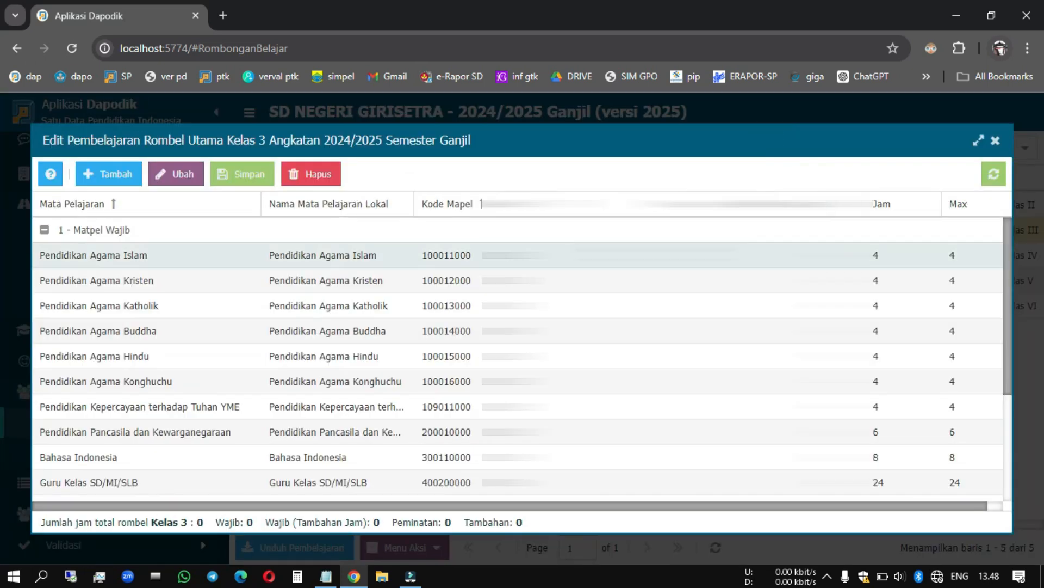
pyautogui.scroll(-3, 523, 418)
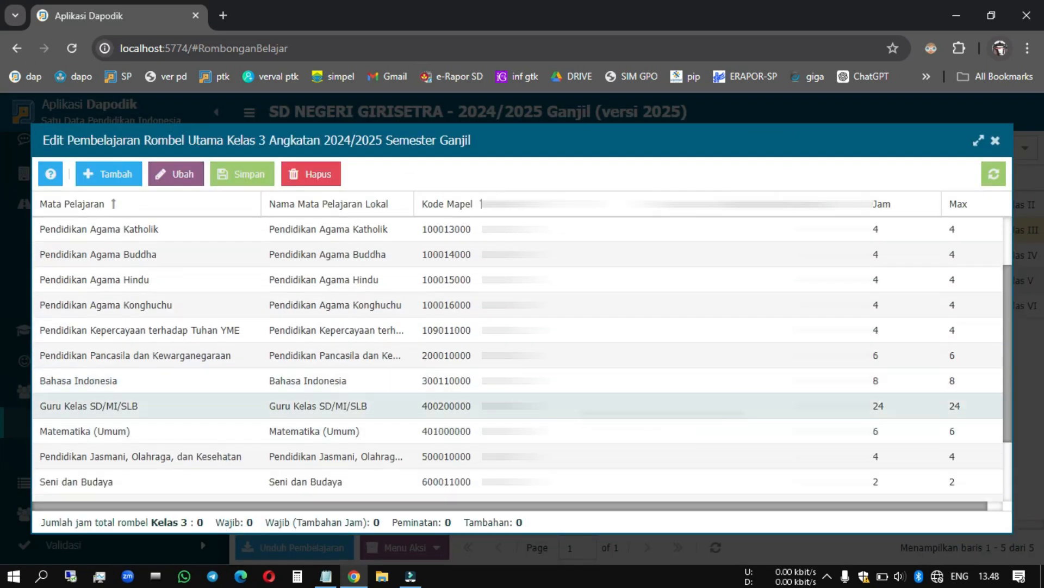
# Step: Rename the Muatan Lokal Bahasa Daerah local subject name to 'Bahasa Sunda'
pyautogui.click(609, 405)
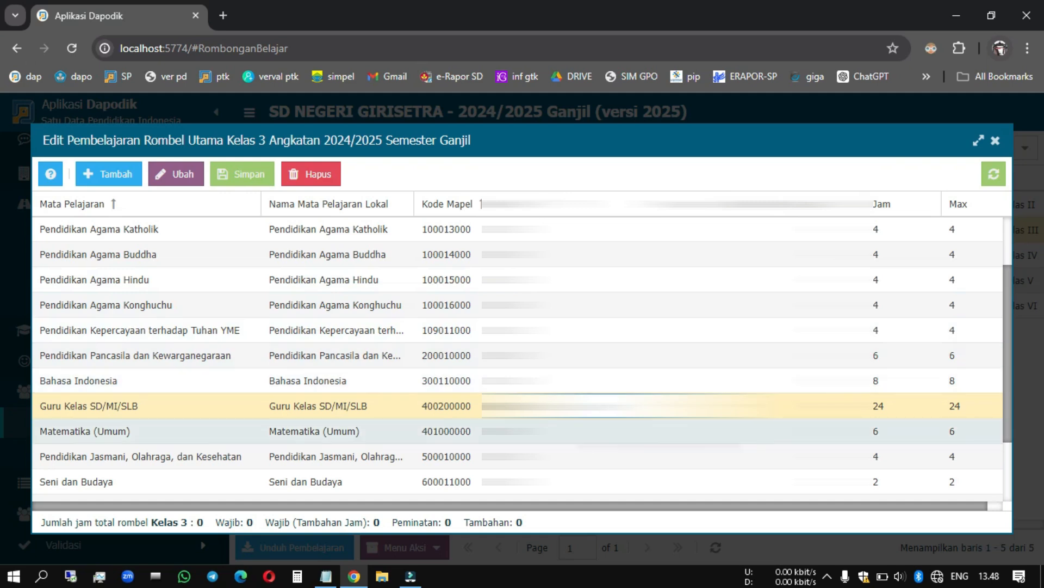
pyautogui.click(609, 431)
pyautogui.scroll(-3, 609, 435)
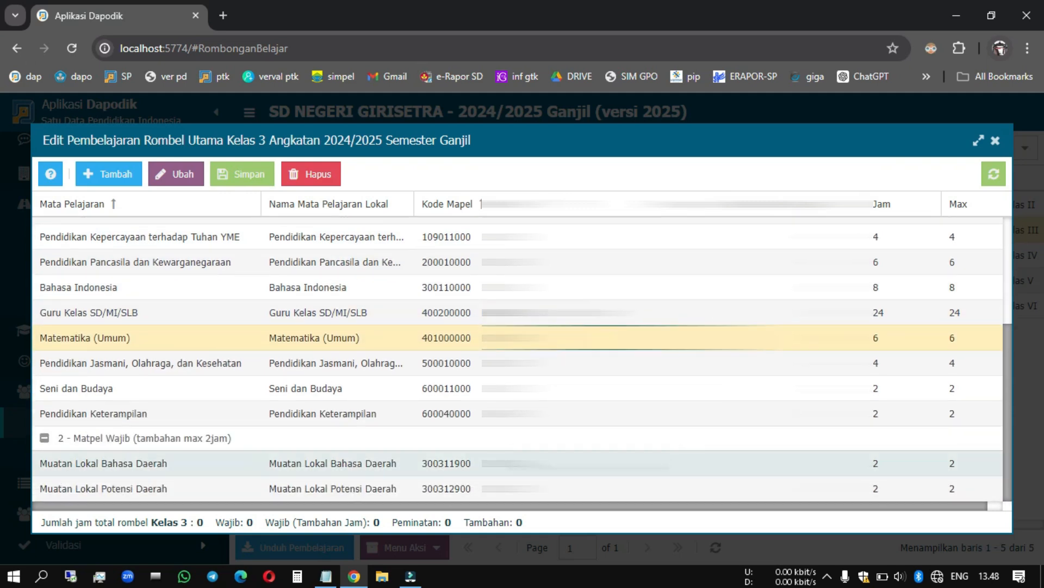
pyautogui.click(609, 463)
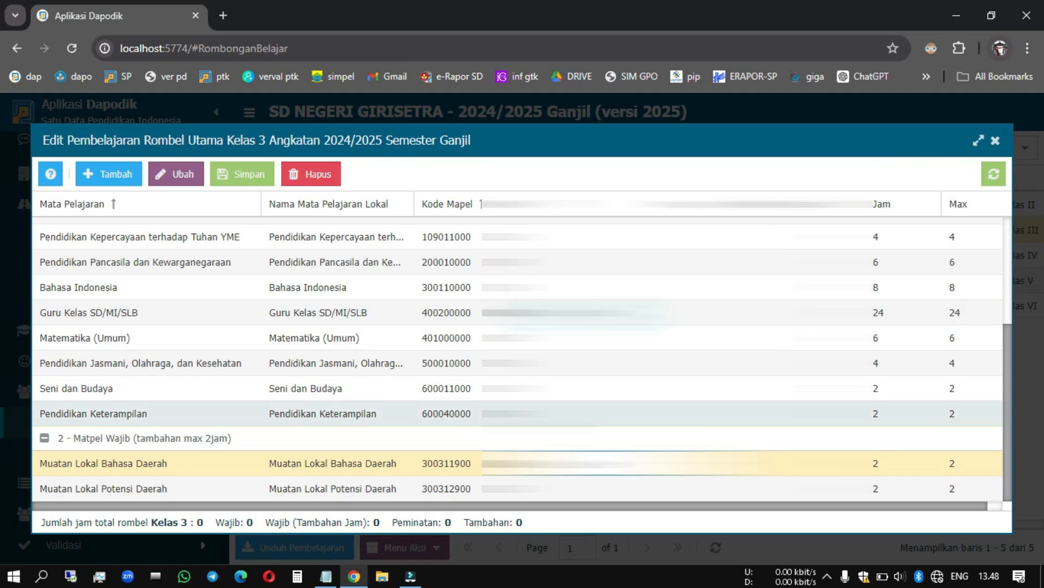
pyautogui.click(350, 463)
pyautogui.tripleClick(350, 460)
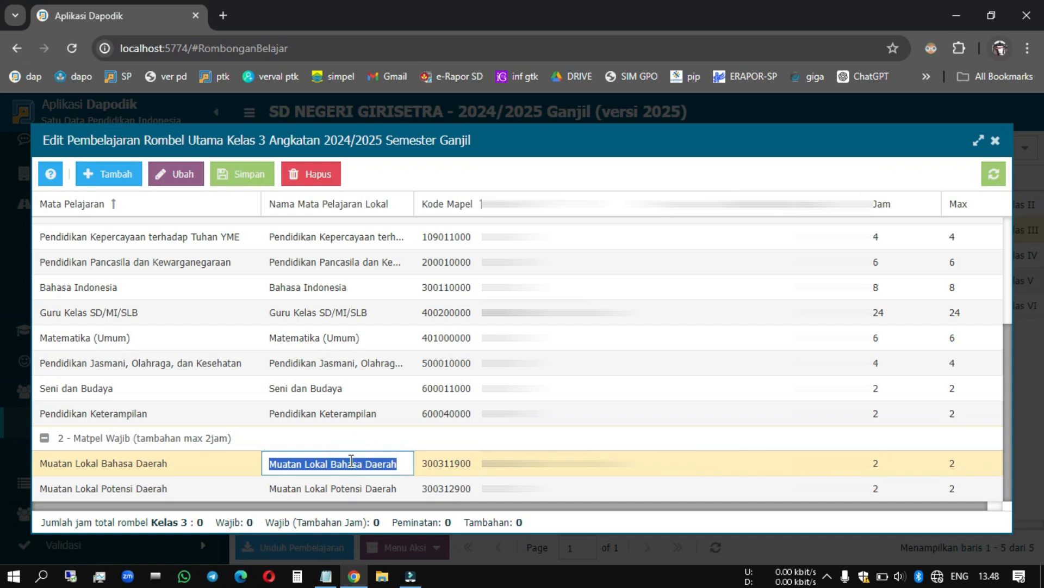
pyautogui.write('Bahasa Sunda')
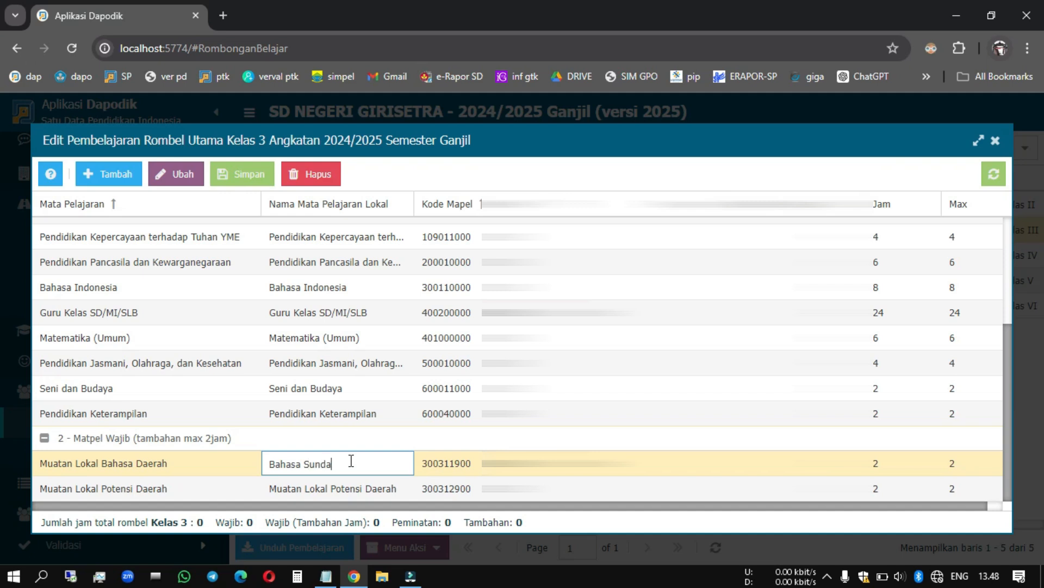
pyautogui.scroll(5, 348, 363)
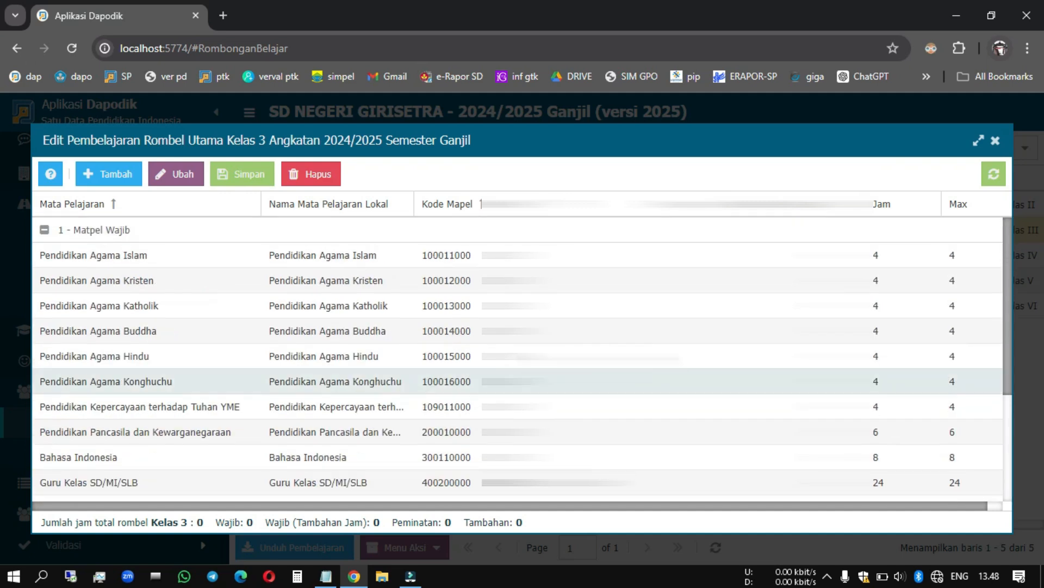
# Step: Assign a teacher to Pendidikan Agama Islam and go through the Kelas 3 subject rows
pyautogui.doubleClick(601, 255)
pyautogui.click(686, 255)
pyautogui.click(626, 283)
pyautogui.doubleClick(754, 255)
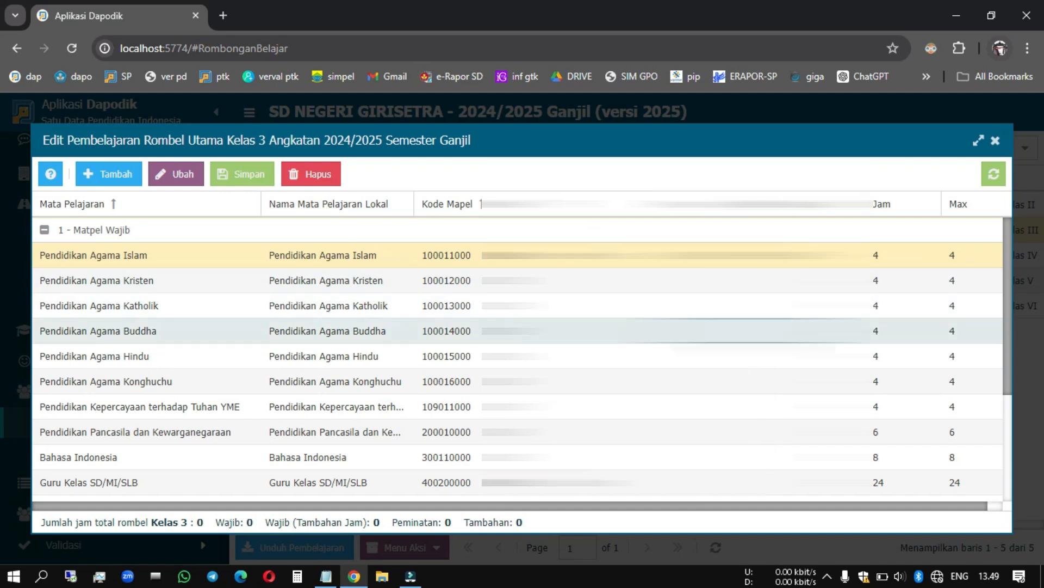
pyautogui.click(164, 331)
pyautogui.scroll(-3, 517, 354)
pyautogui.click(163, 333)
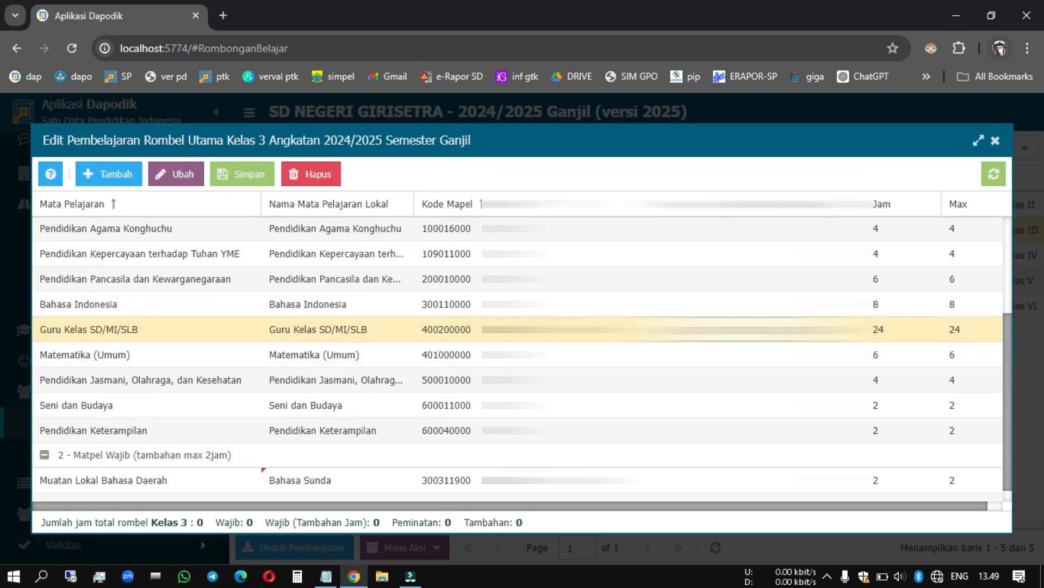
pyautogui.scroll(-1, 517, 359)
pyautogui.click(163, 463)
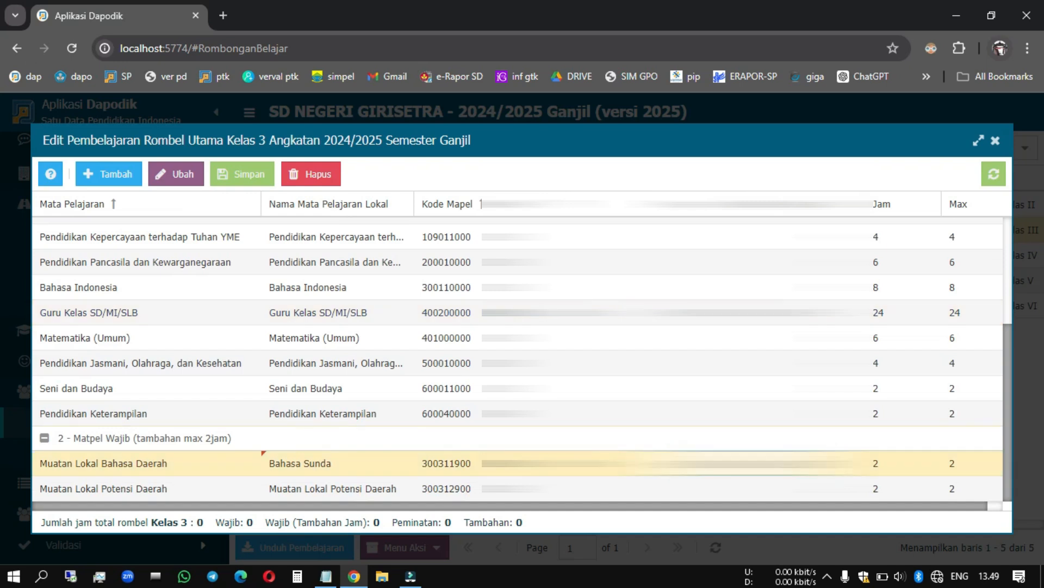
# Step: Fill in the subject dates, save Kelas 3 at 30 hours, and close the editor
pyautogui.click(788, 463)
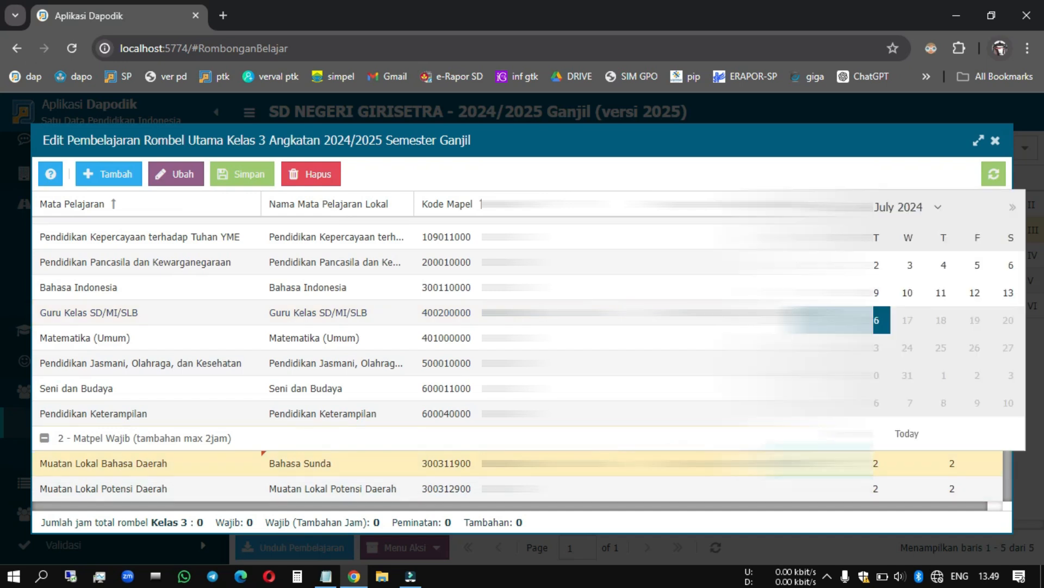
pyautogui.click(788, 312)
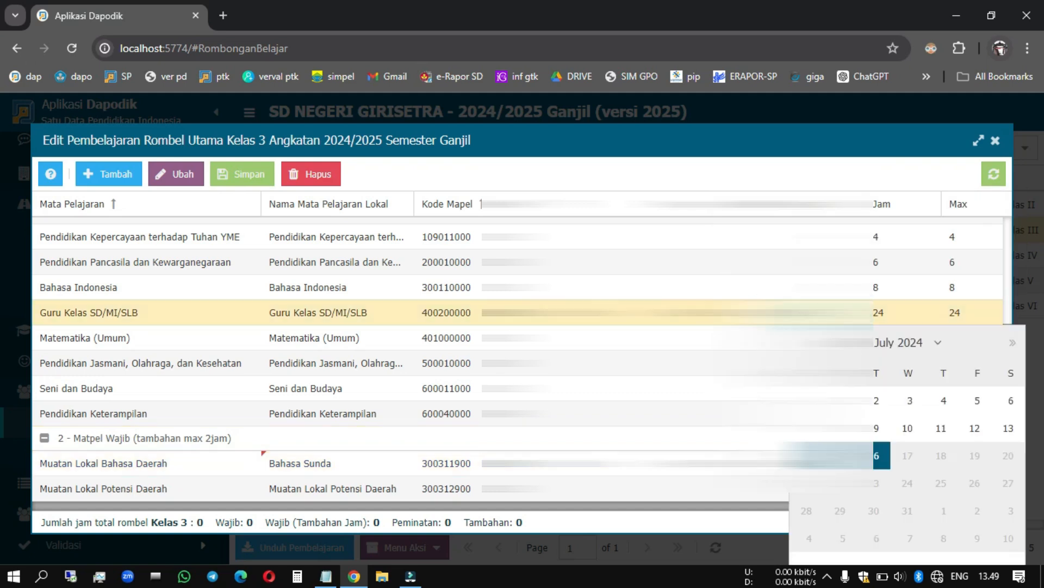
pyautogui.scroll(5, 516, 359)
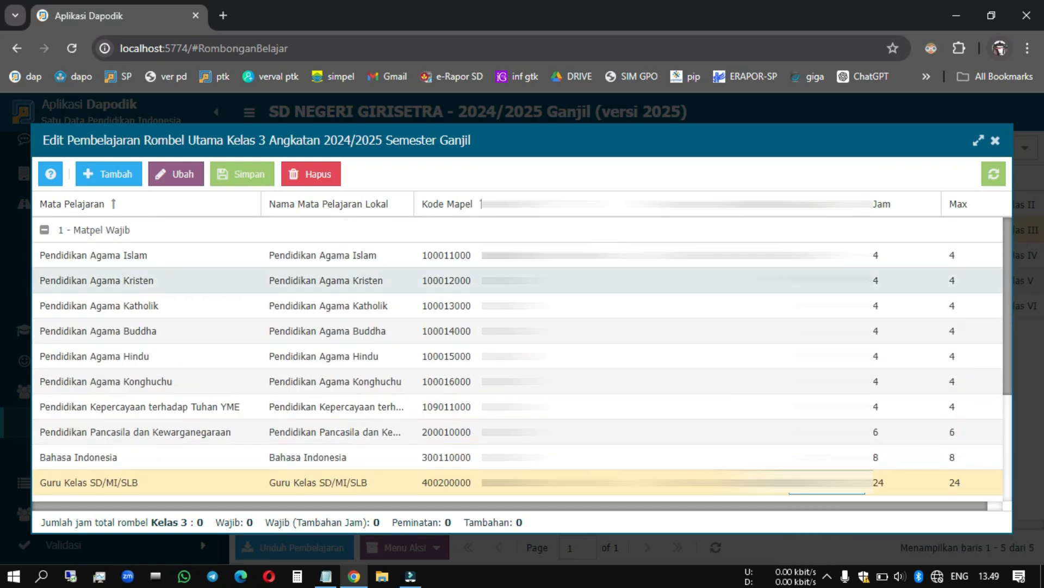
pyautogui.click(93, 255)
pyautogui.click(788, 256)
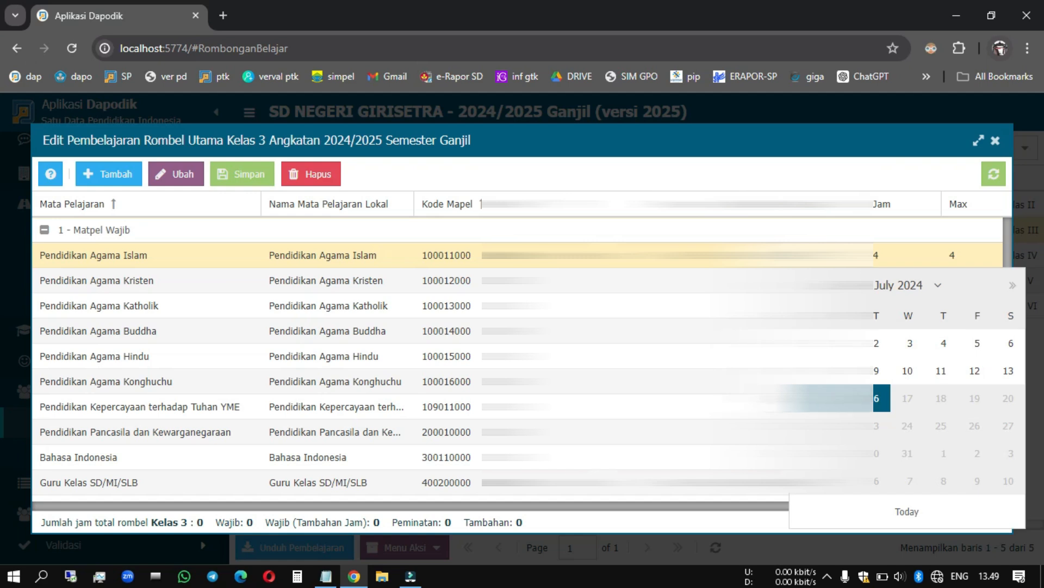
pyautogui.click(773, 389)
pyautogui.click(773, 355)
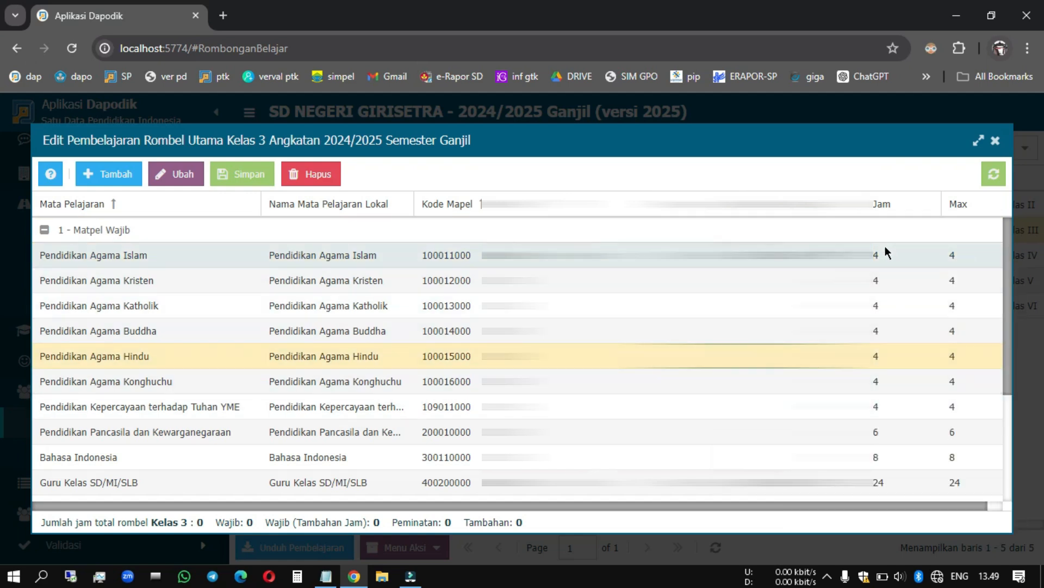
pyautogui.scroll(-3, 884, 317)
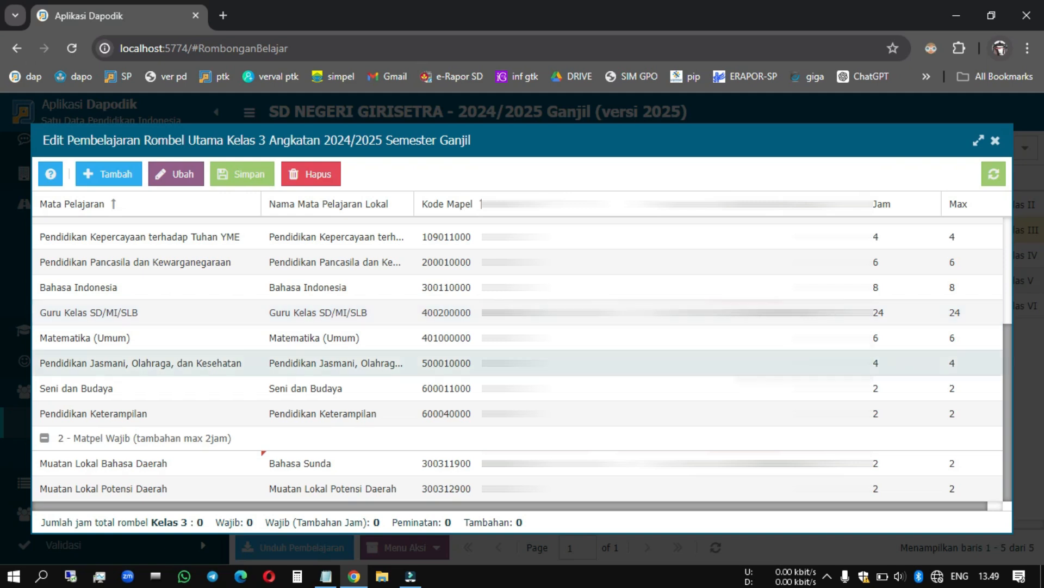
pyautogui.click(231, 172)
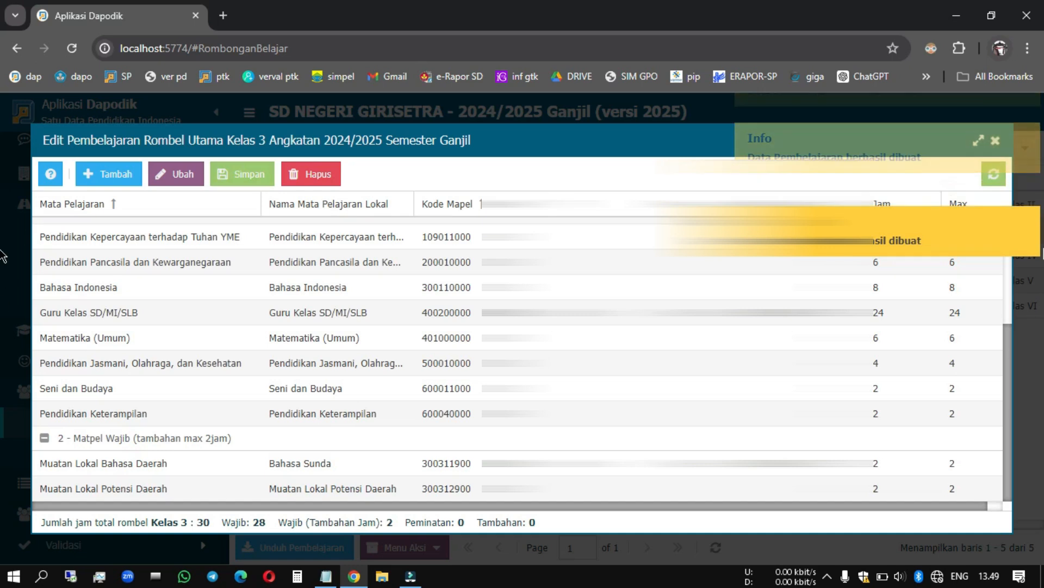
pyautogui.click(995, 140)
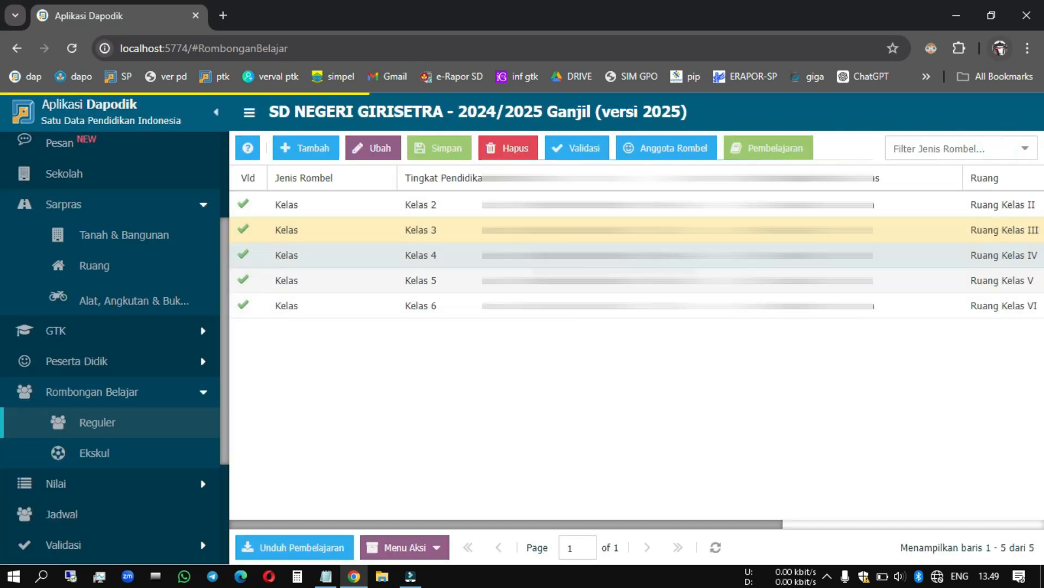
# Step: Open the Kelas 4 lesson list and review its Guru Kelas and religion rows
pyautogui.click(544, 255)
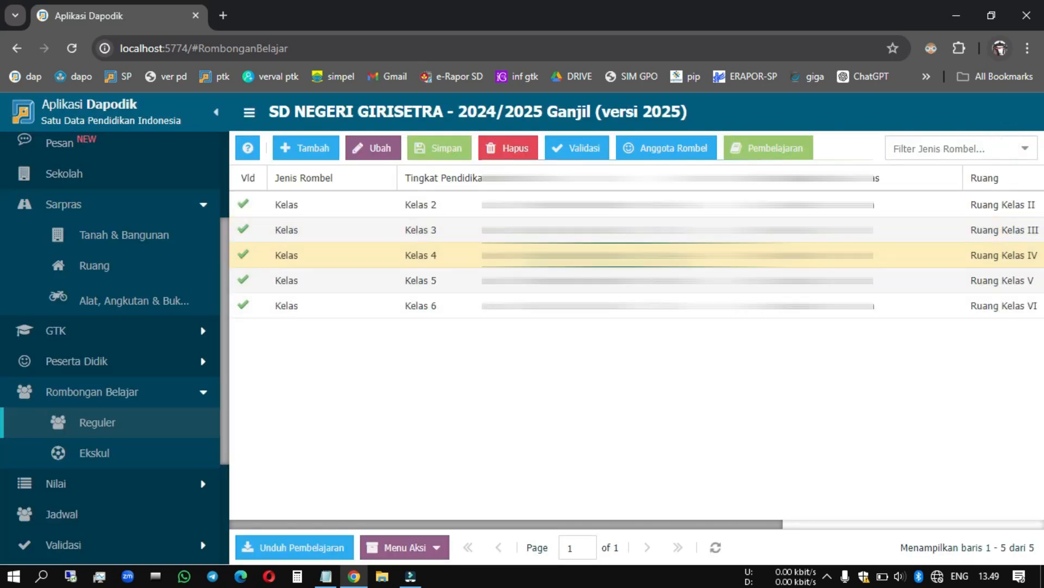
pyautogui.click(775, 147)
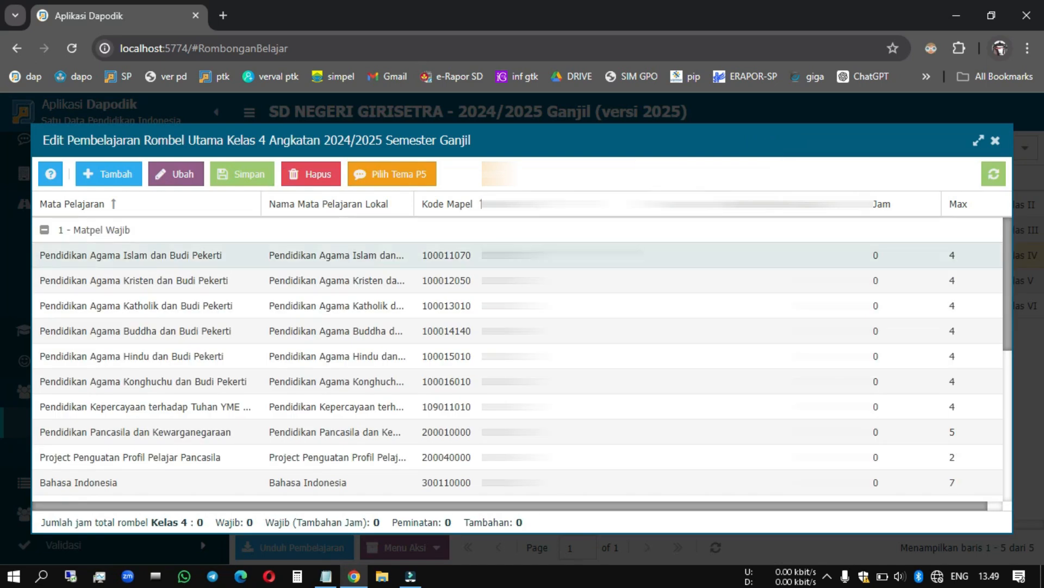
pyautogui.scroll(-3, 517, 354)
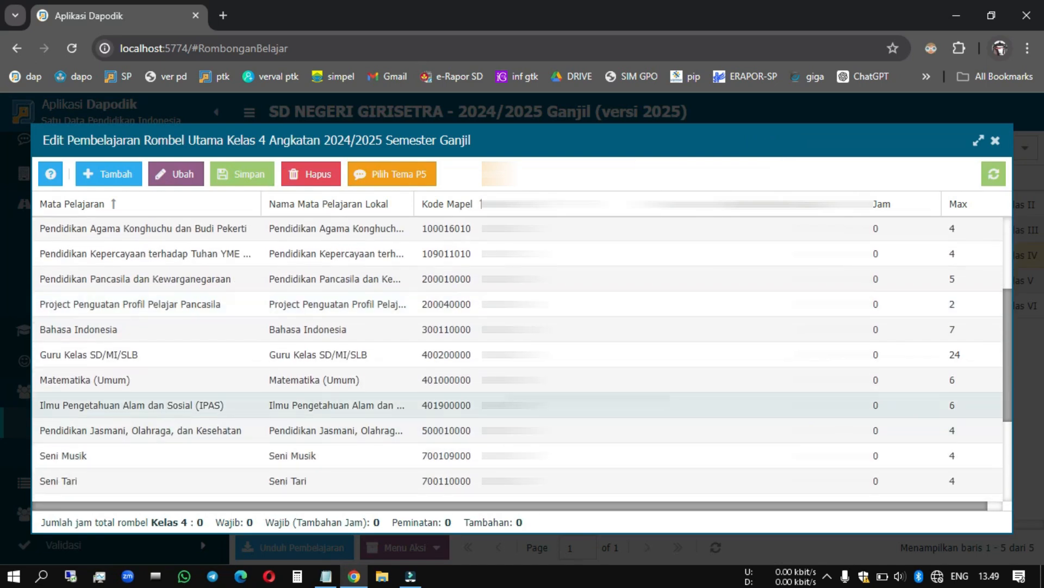
pyautogui.click(544, 354)
pyautogui.scroll(-3, 626, 229)
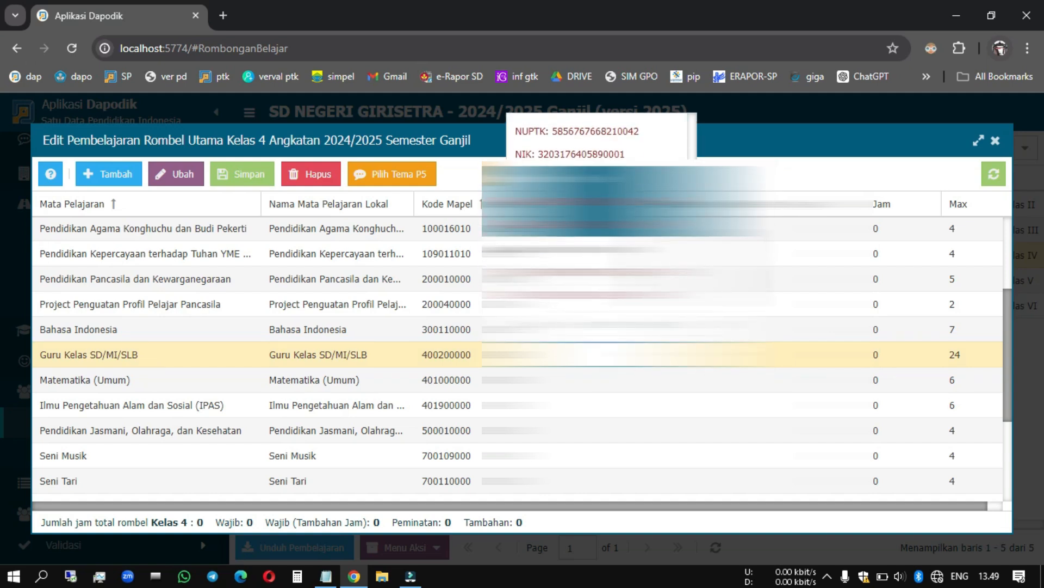
pyautogui.scroll(-2, 517, 405)
pyautogui.scroll(-2, 517, 438)
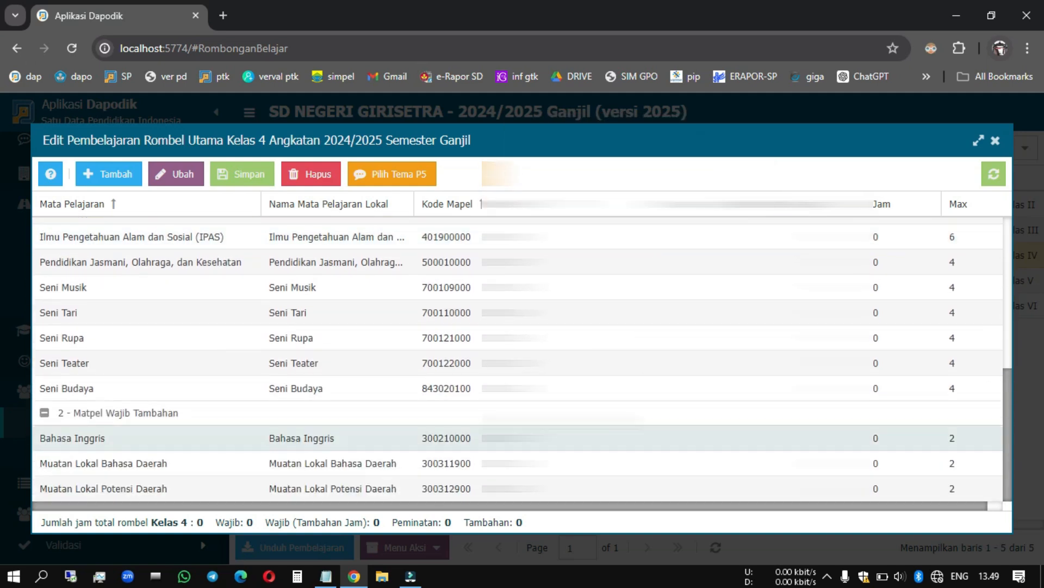
pyautogui.scroll(10, 517, 438)
pyautogui.scroll(-1, 517, 359)
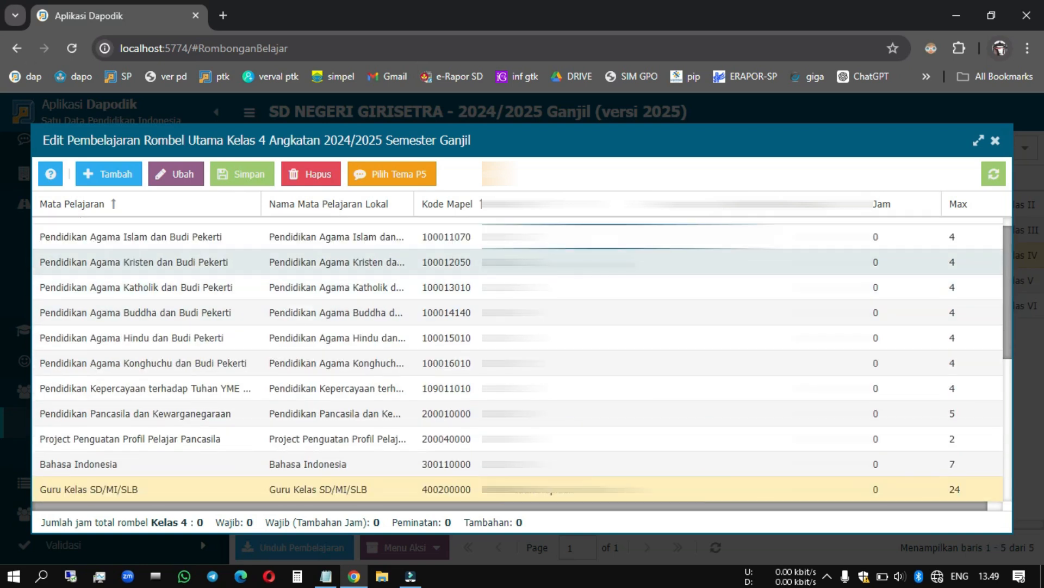
pyautogui.click(544, 262)
pyautogui.click(544, 236)
pyautogui.scroll(1, 544, 256)
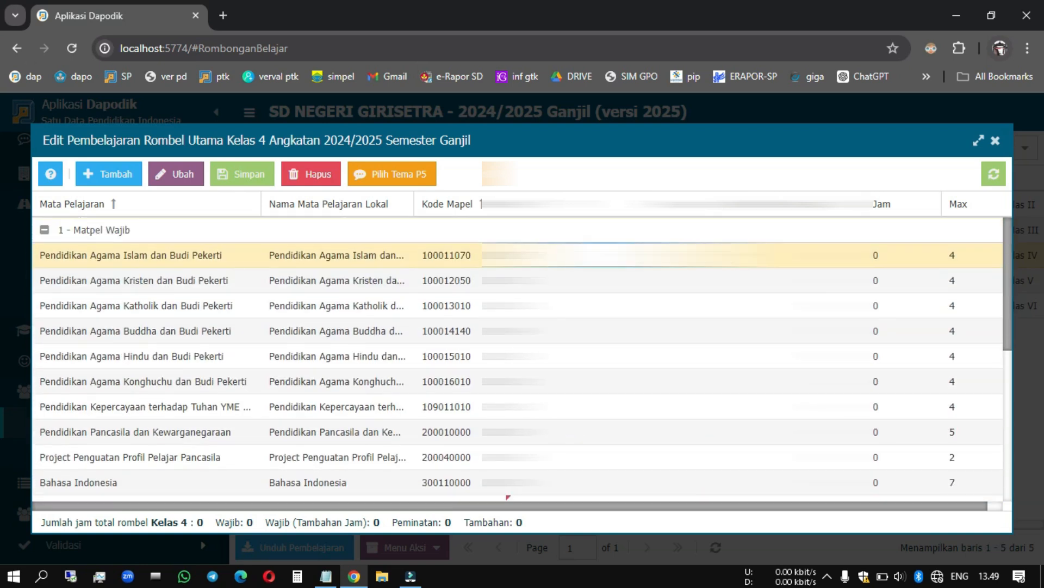
# Step: Rename the Muatan Lokal Bahasa Daerah local subject name to 'Bahasa Sunda'
pyautogui.click(544, 331)
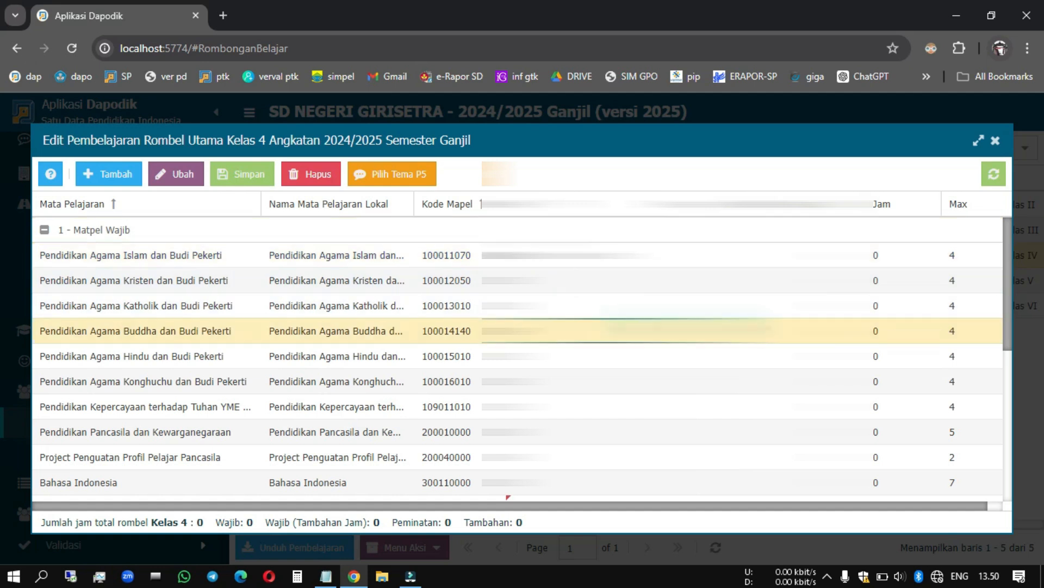
pyautogui.scroll(-6, 544, 330)
pyautogui.scroll(3, 544, 353)
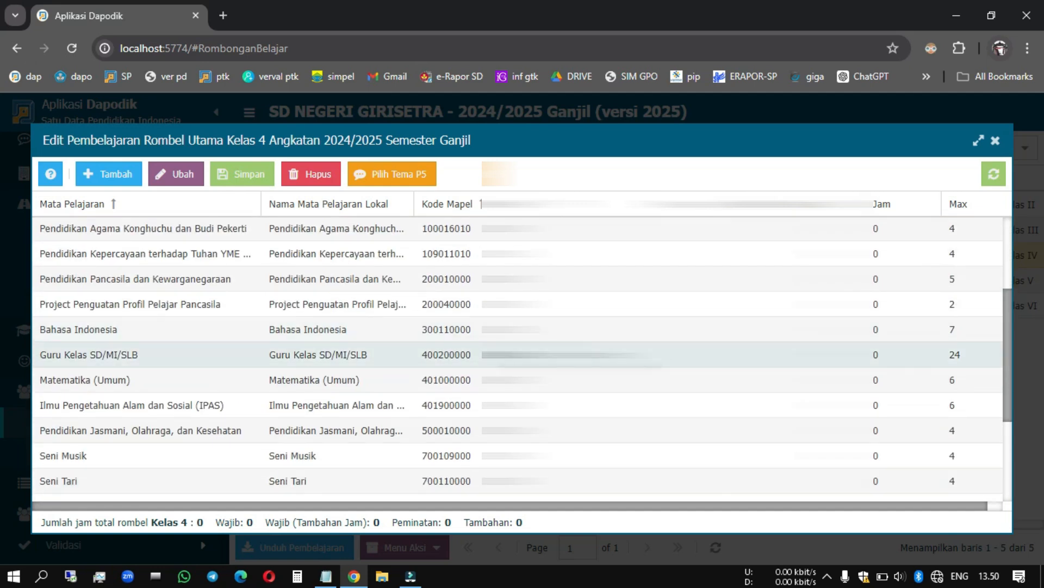
pyautogui.scroll(-3, 544, 354)
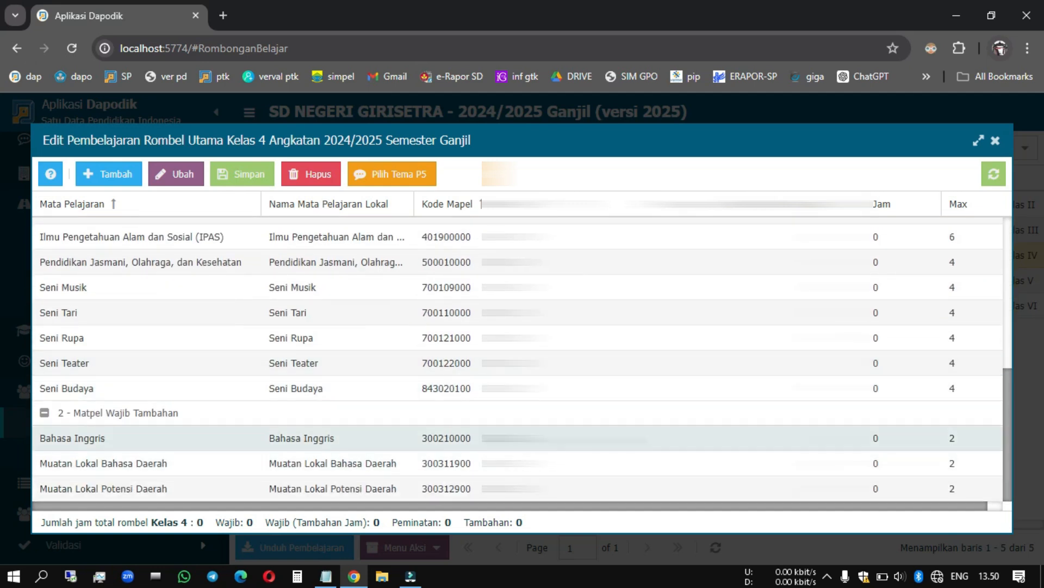
pyautogui.click(566, 438)
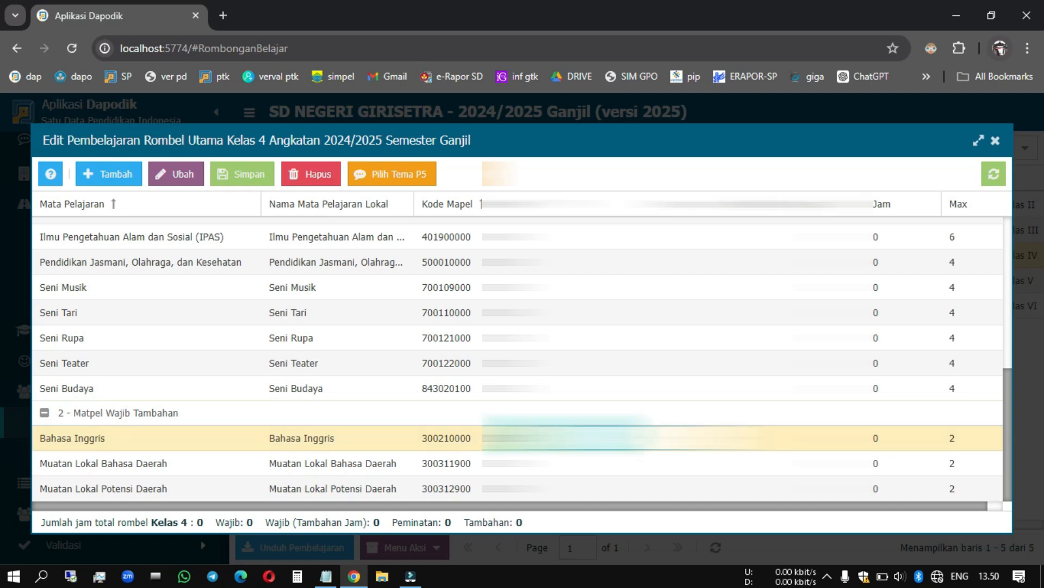
pyautogui.click(566, 463)
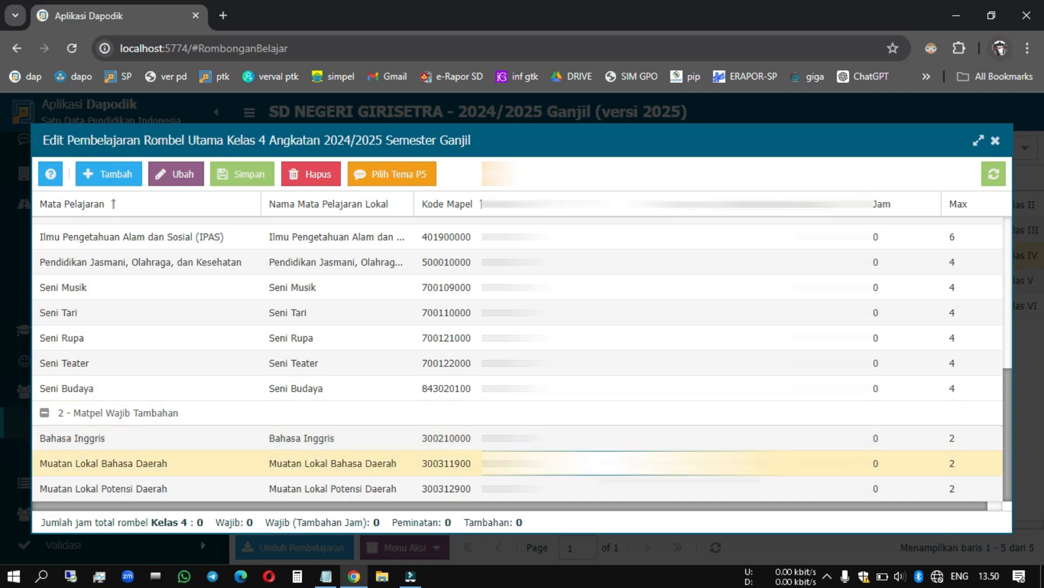
pyautogui.click(764, 463)
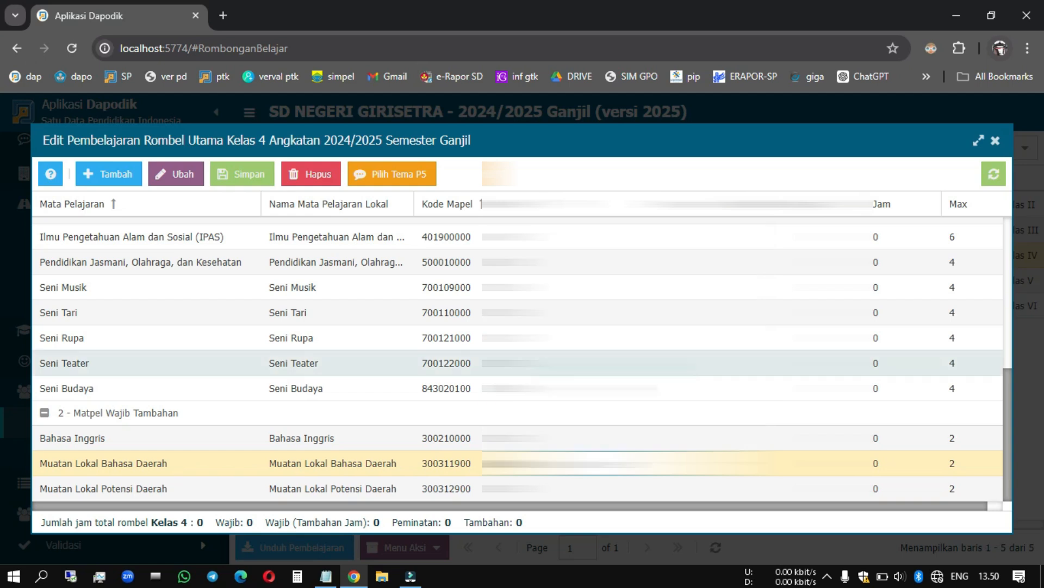
pyautogui.click(365, 461)
pyautogui.tripleClick(365, 461)
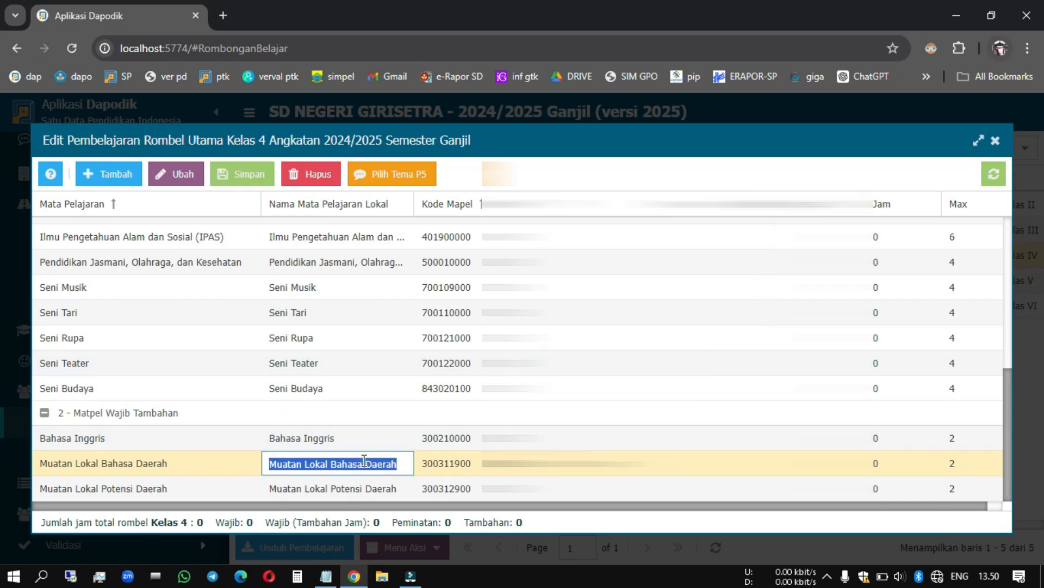
pyautogui.write('Bahasa Sunda')
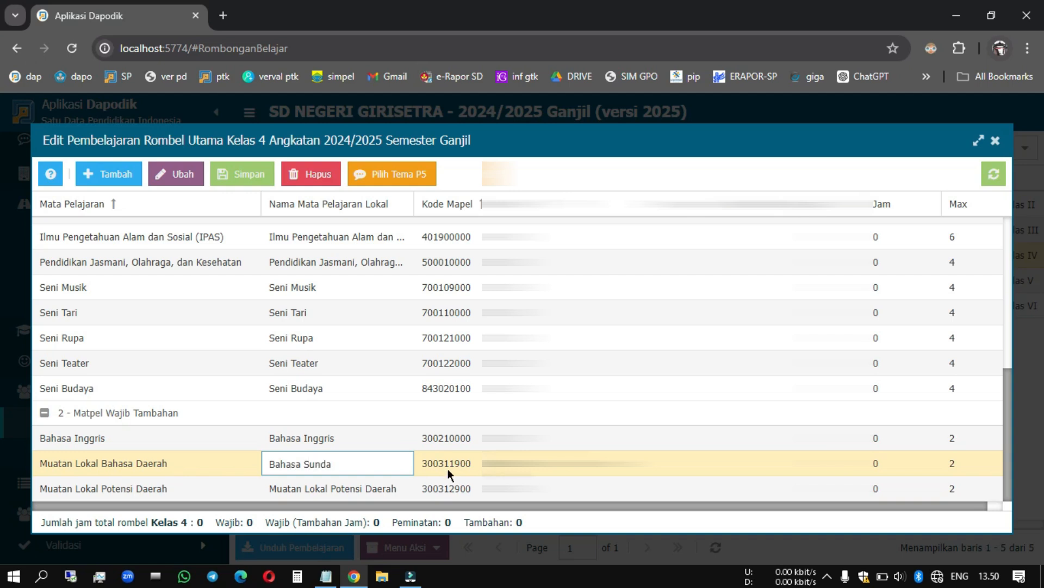
pyautogui.press('Return')
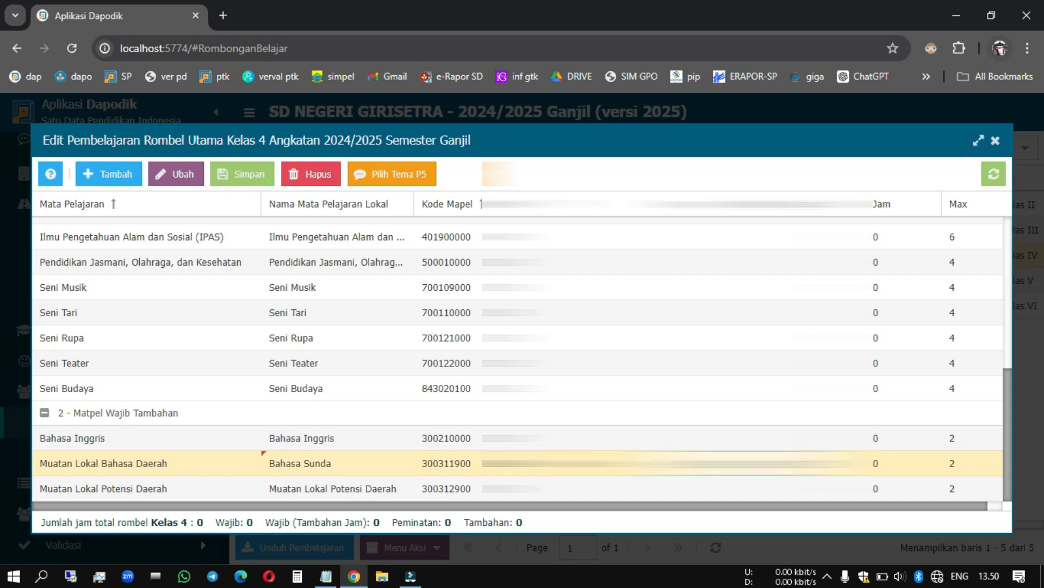
# Step: Set Pendidikan Agama Islam dan Budi Pekerti to 4 weekly hours
pyautogui.click(714, 390)
pyautogui.scroll(4, 714, 397)
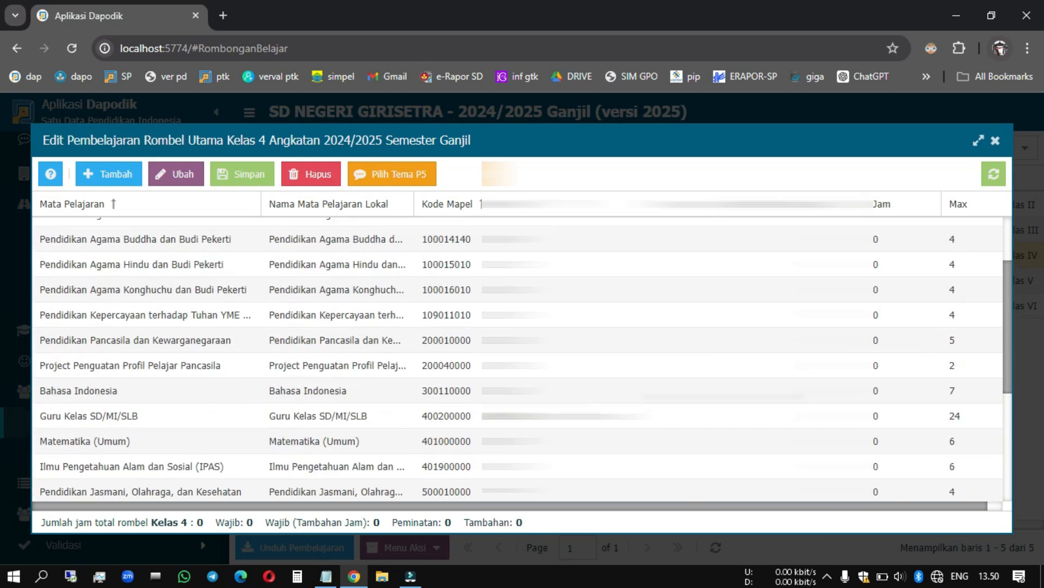
pyautogui.click(714, 416)
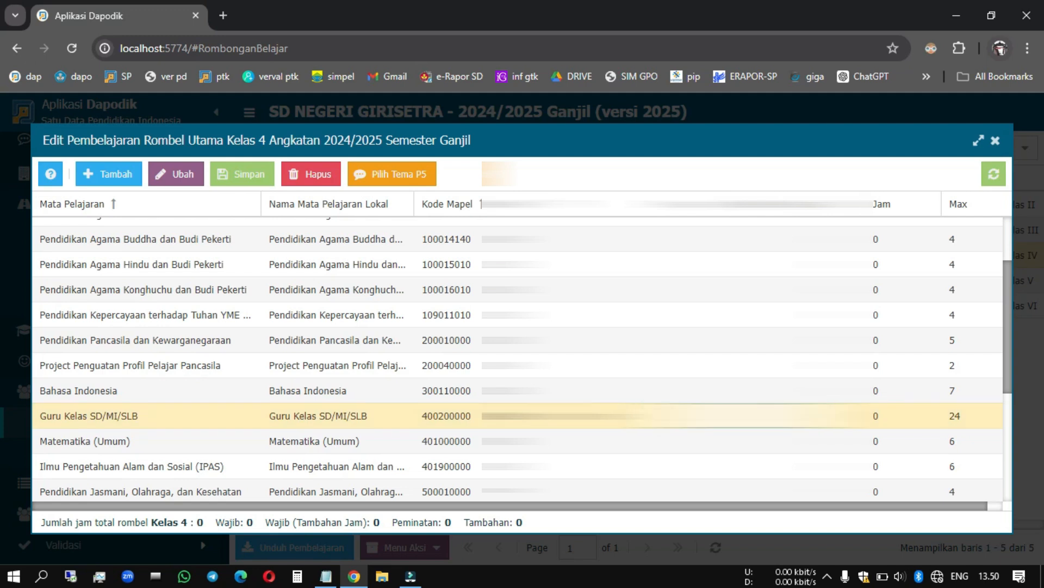
pyautogui.click(713, 365)
pyautogui.scroll(2, 714, 366)
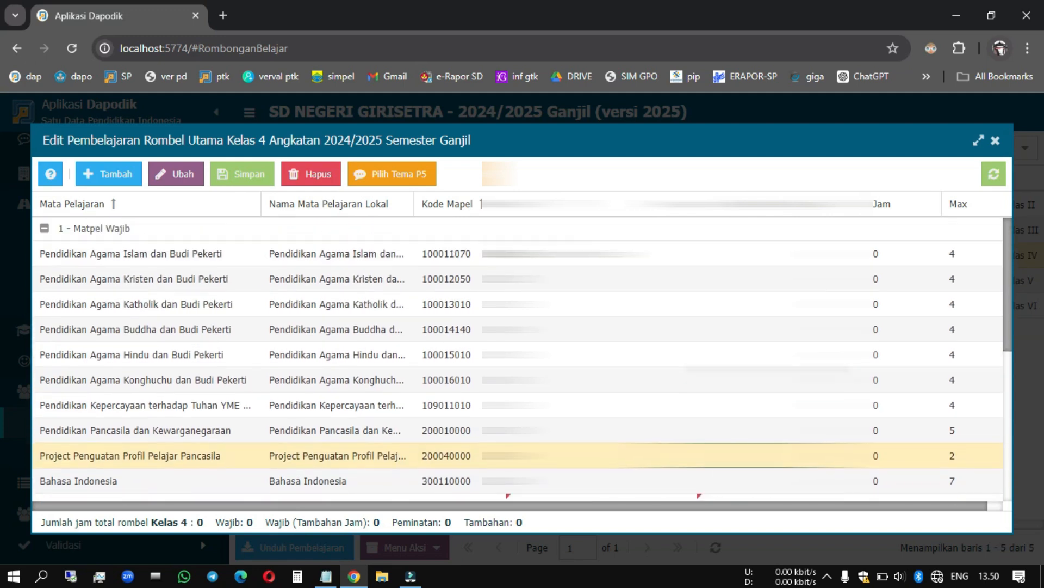
pyautogui.click(713, 255)
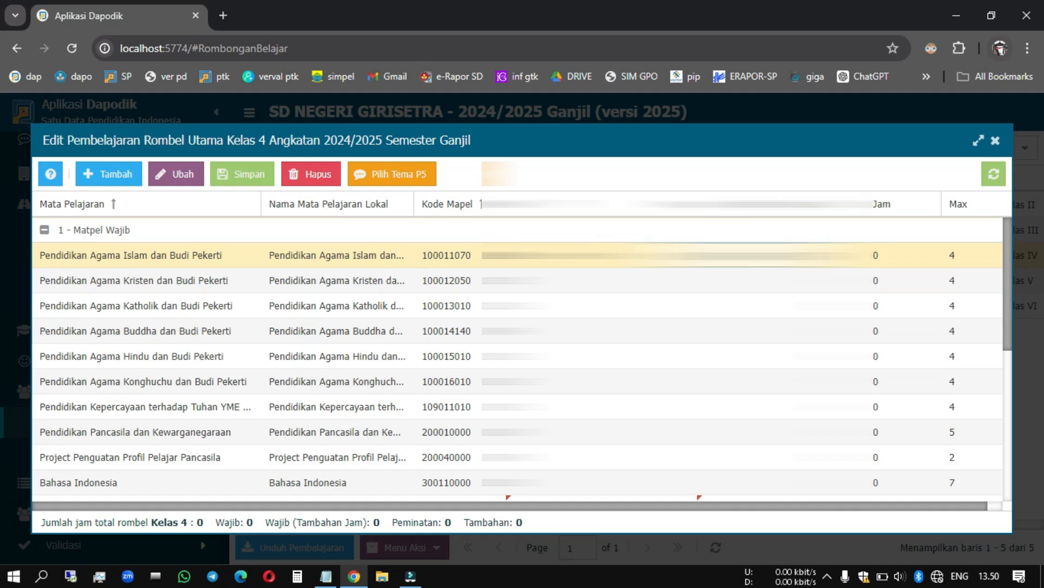
pyautogui.click(824, 254)
pyautogui.click(857, 255)
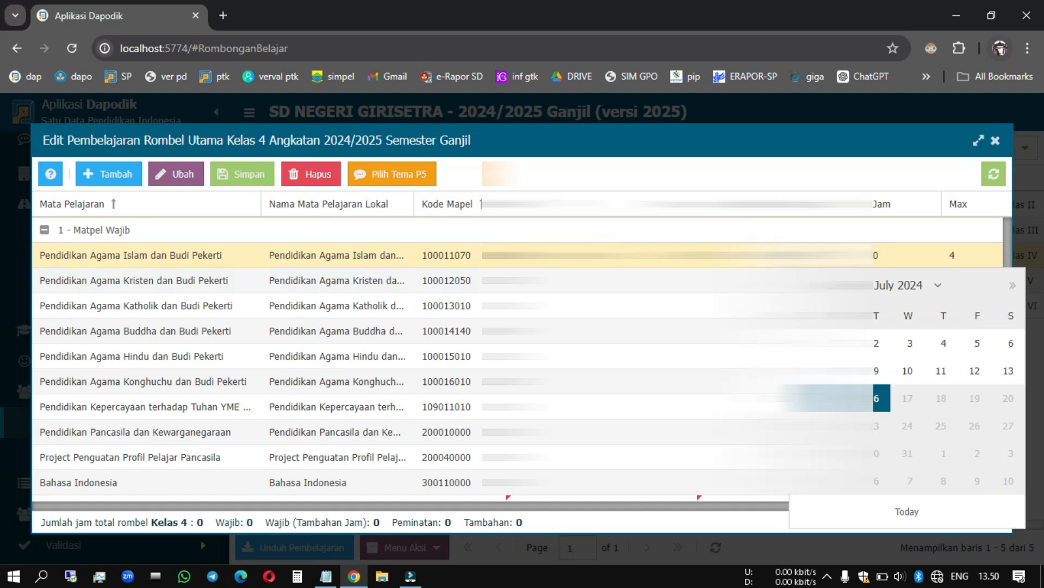
pyautogui.click(868, 397)
pyautogui.doubleClick(887, 252)
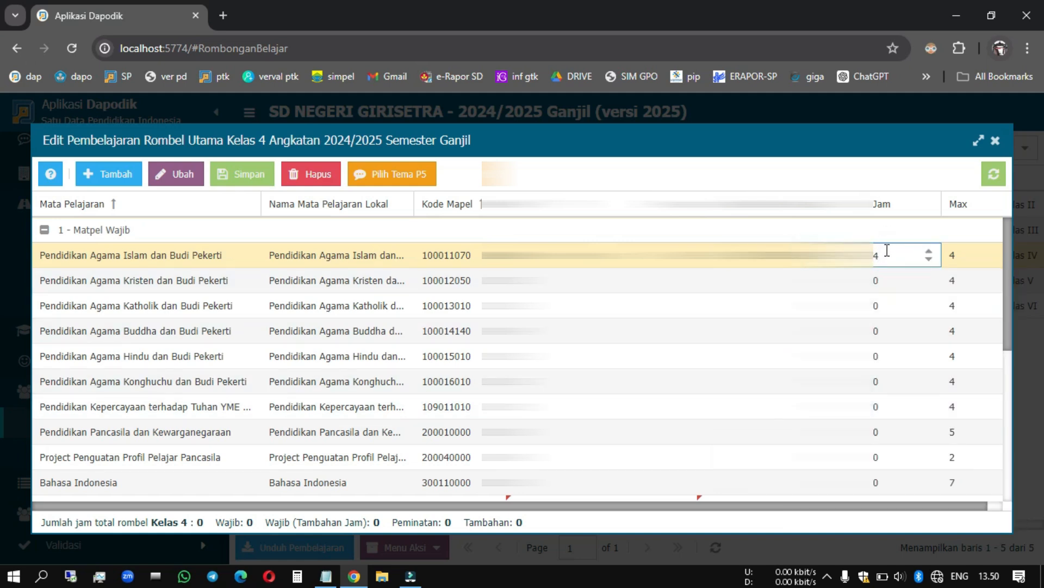
pyautogui.click(776, 328)
# Step: Set Guru Kelas SD/MI/SLB to 24 weekly hours
pyautogui.scroll(-3, 777, 332)
pyautogui.doubleClick(827, 355)
pyautogui.click(857, 355)
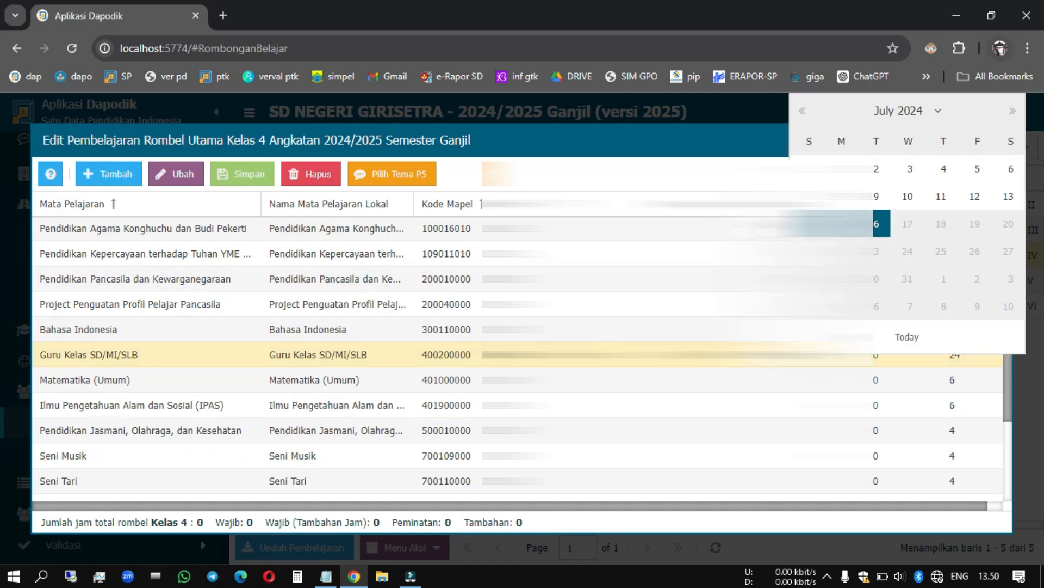
pyautogui.click(882, 355)
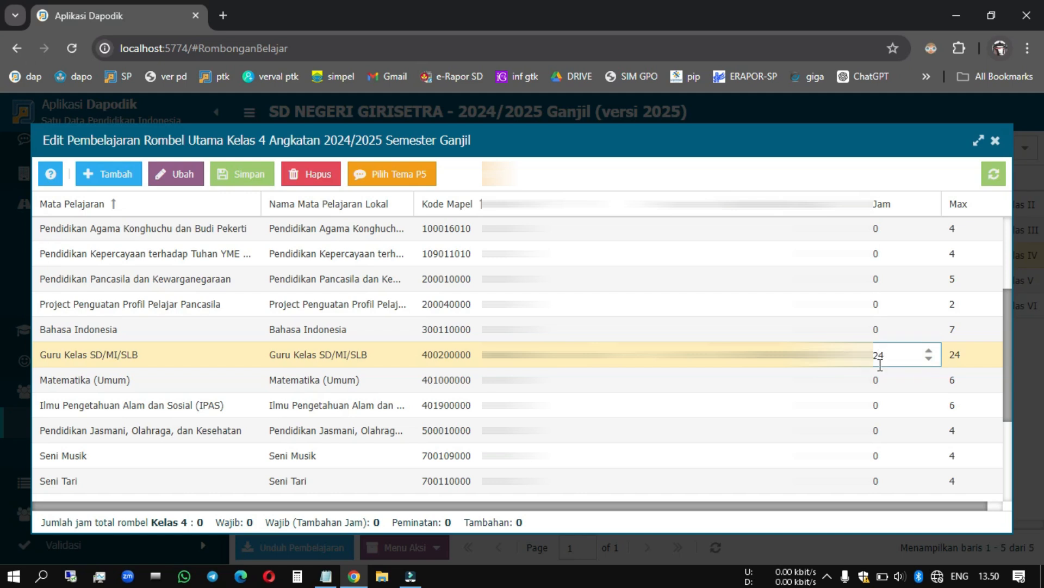
pyautogui.write('24')
pyautogui.click(881, 430)
# Step: Set Bahasa Sunda to 2 weekly hours
pyautogui.scroll(-3, 880, 436)
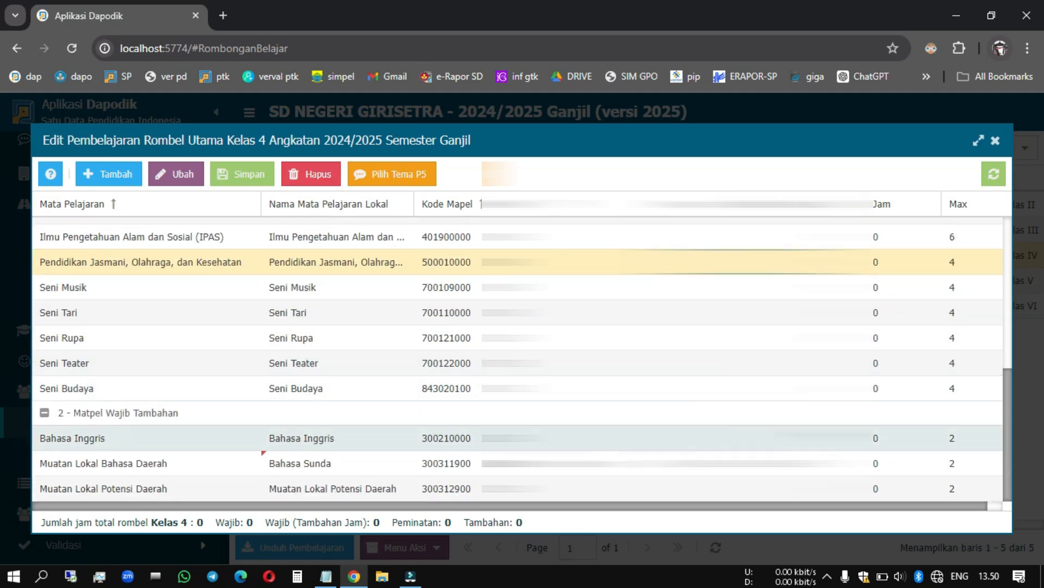
pyautogui.click(887, 455)
pyautogui.press('BackSpace')
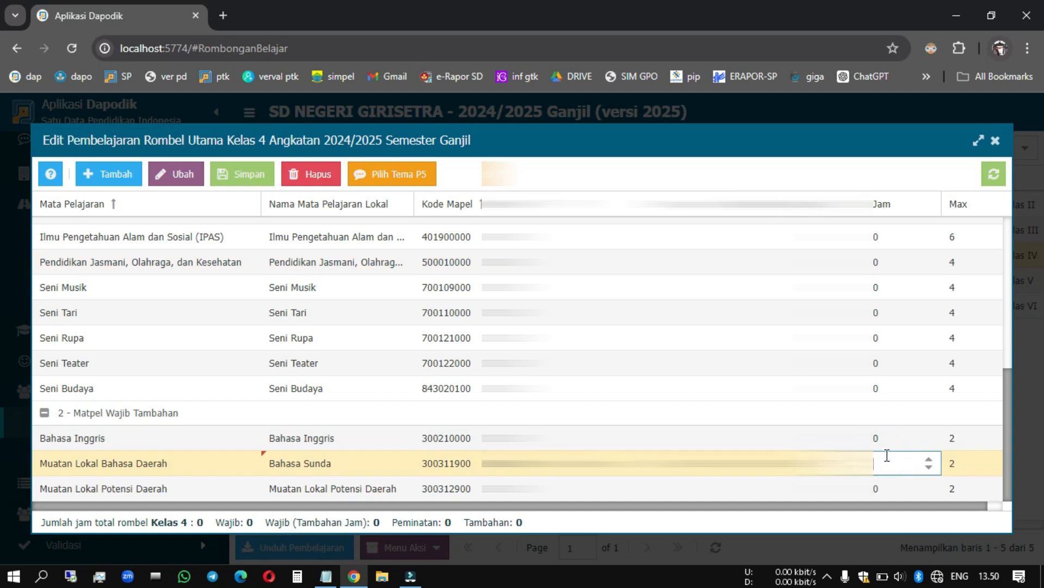
pyautogui.click(840, 465)
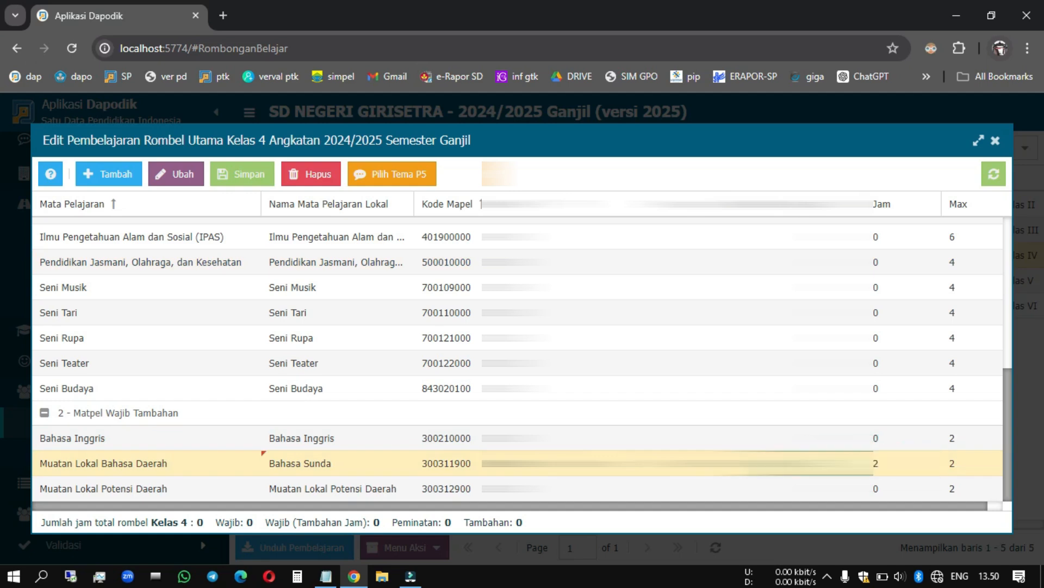
pyautogui.click(856, 463)
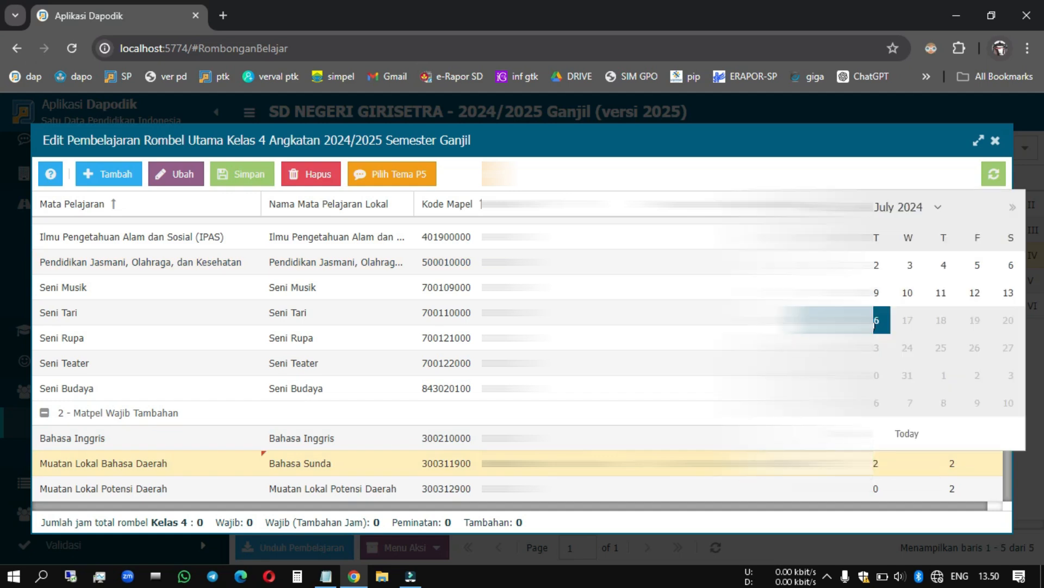
pyautogui.click(866, 321)
pyautogui.click(668, 389)
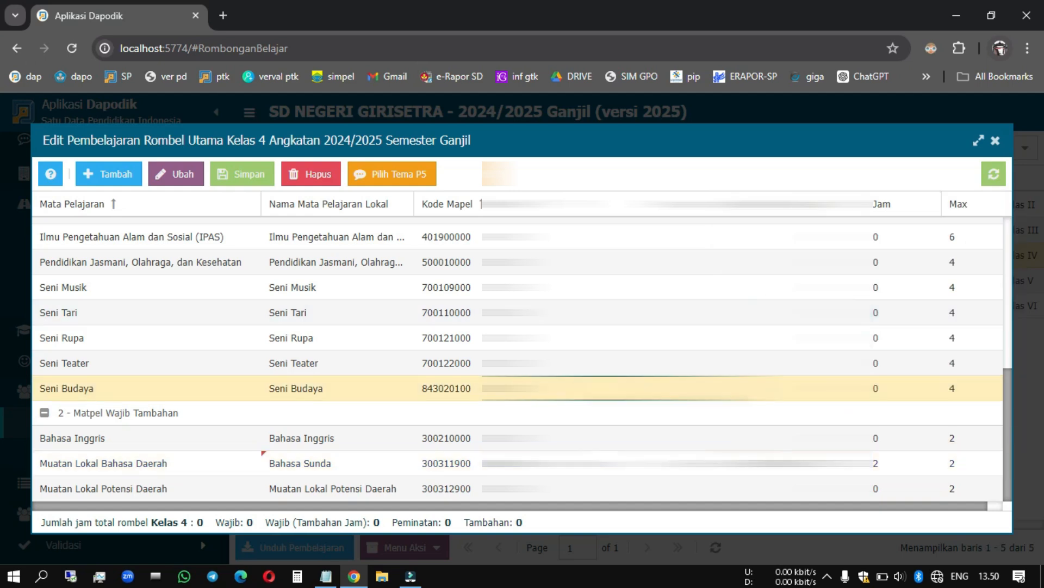
# Step: Save the Kelas 4 lesson hours totalling 30 and check the saved rows
pyautogui.click(252, 178)
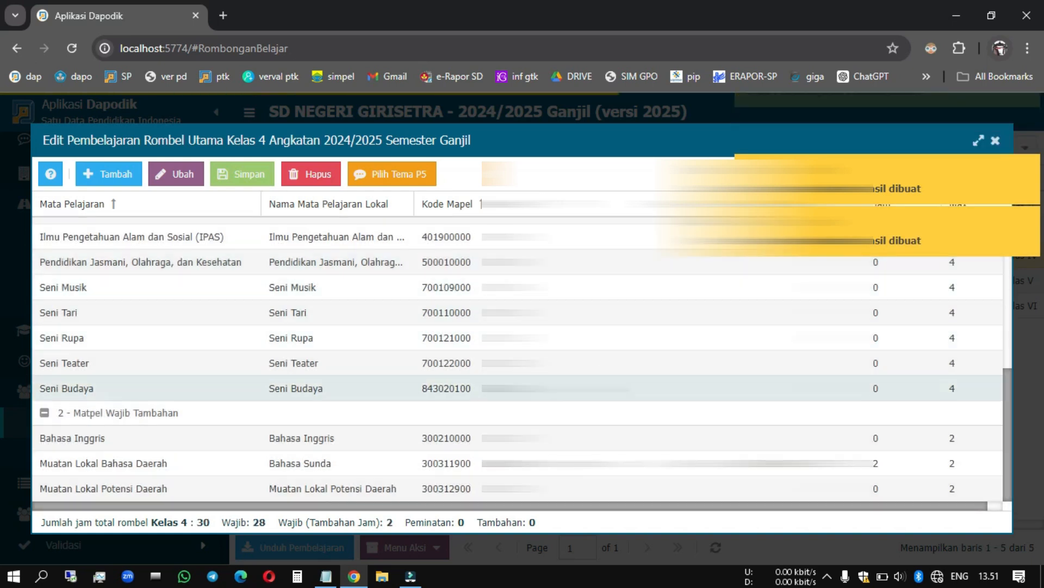
pyautogui.scroll(-1, 327, 392)
pyautogui.scroll(-1, 327, 404)
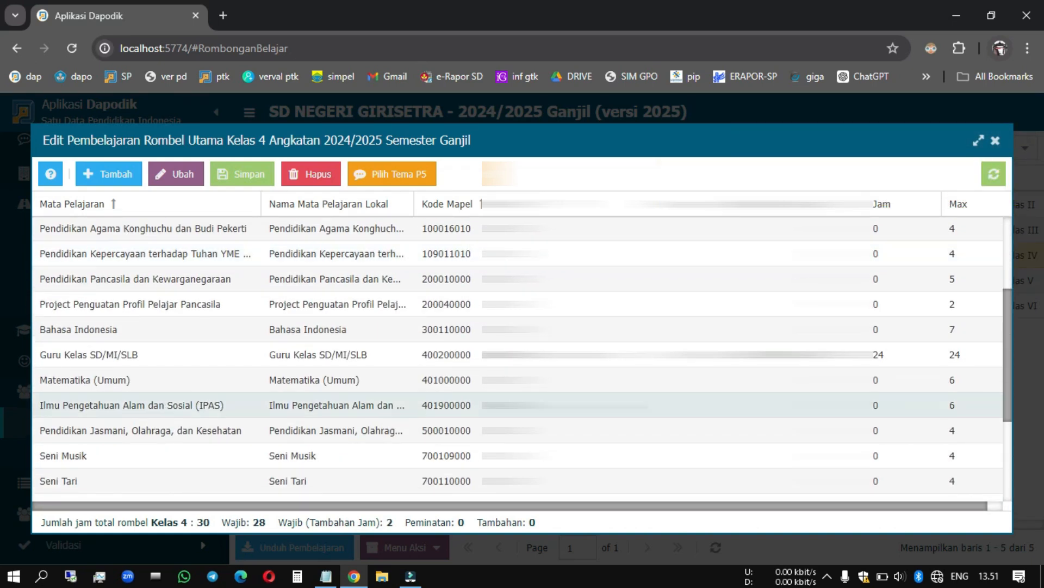
pyautogui.scroll(-3, 327, 405)
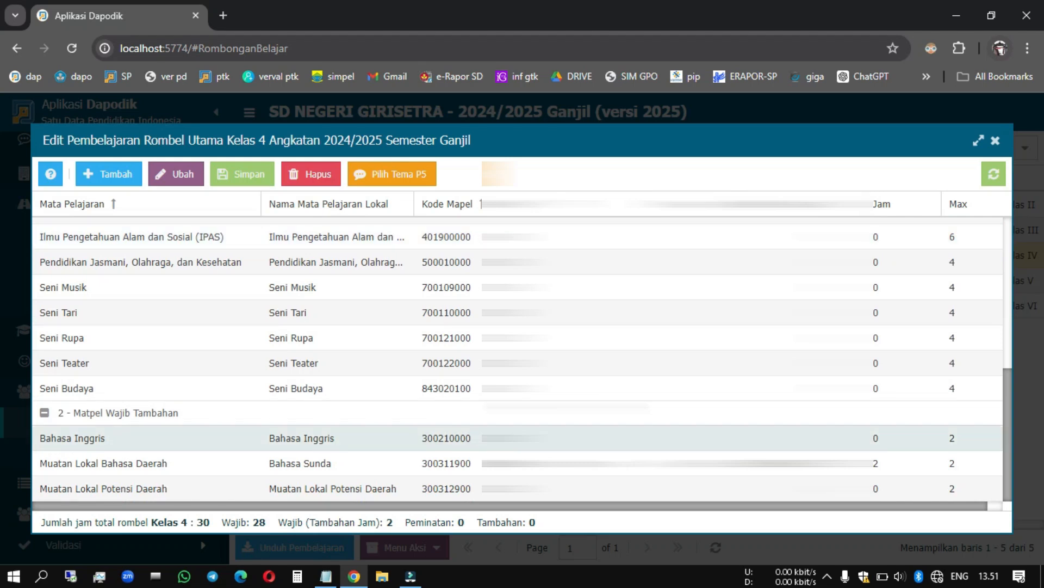
pyautogui.scroll(5, 490, 353)
# Step: Close the Kelas 4 editor and open the Kelas 5 lesson list
pyautogui.click(996, 140)
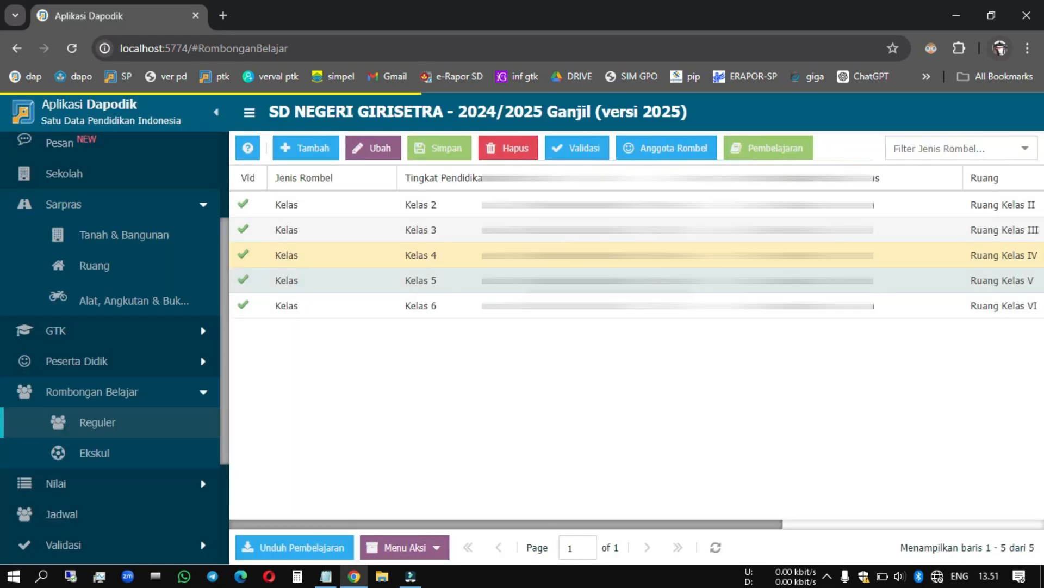
pyautogui.click(653, 280)
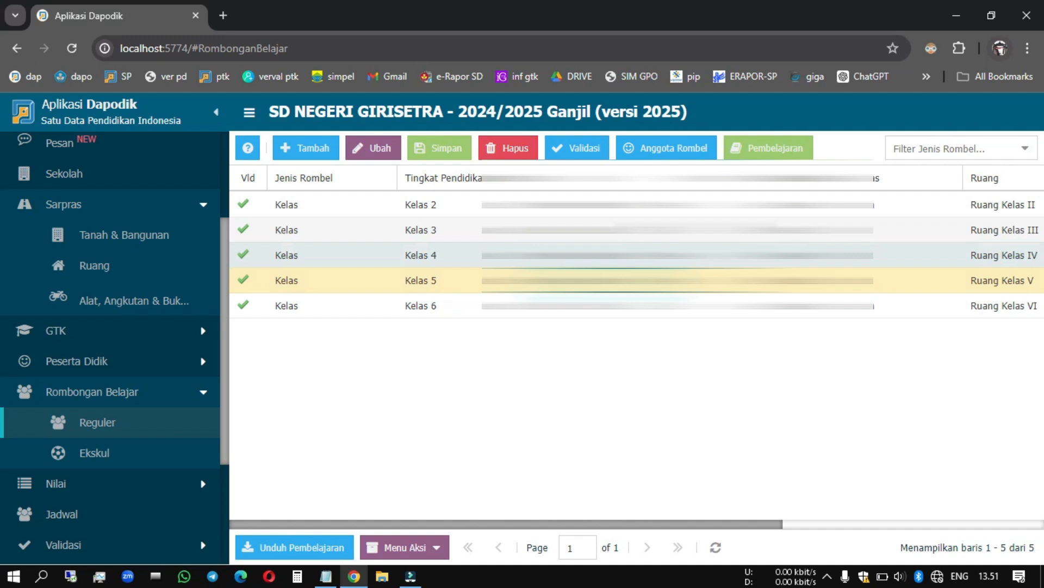
pyautogui.click(760, 157)
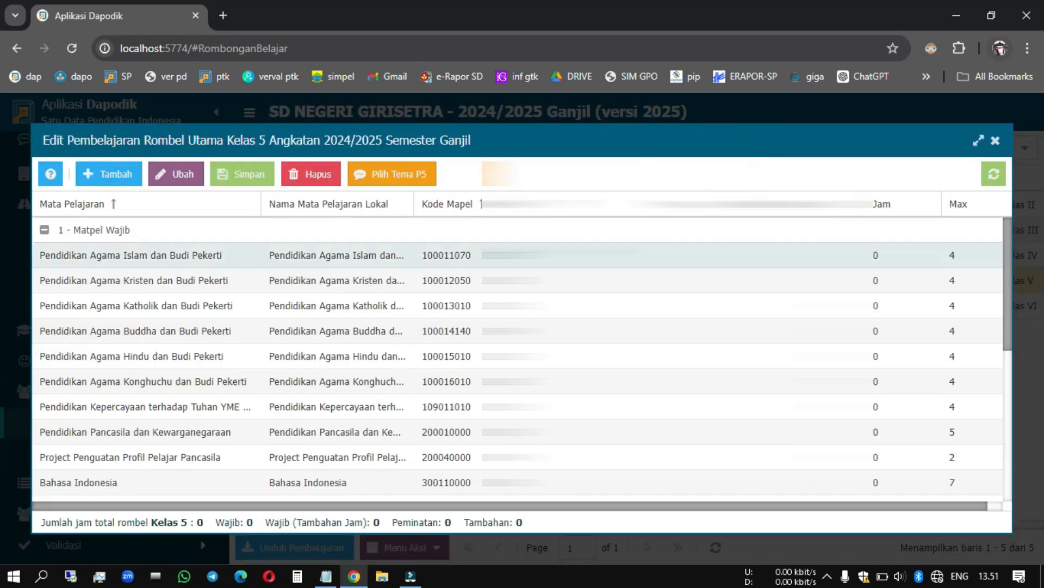
pyautogui.click(544, 255)
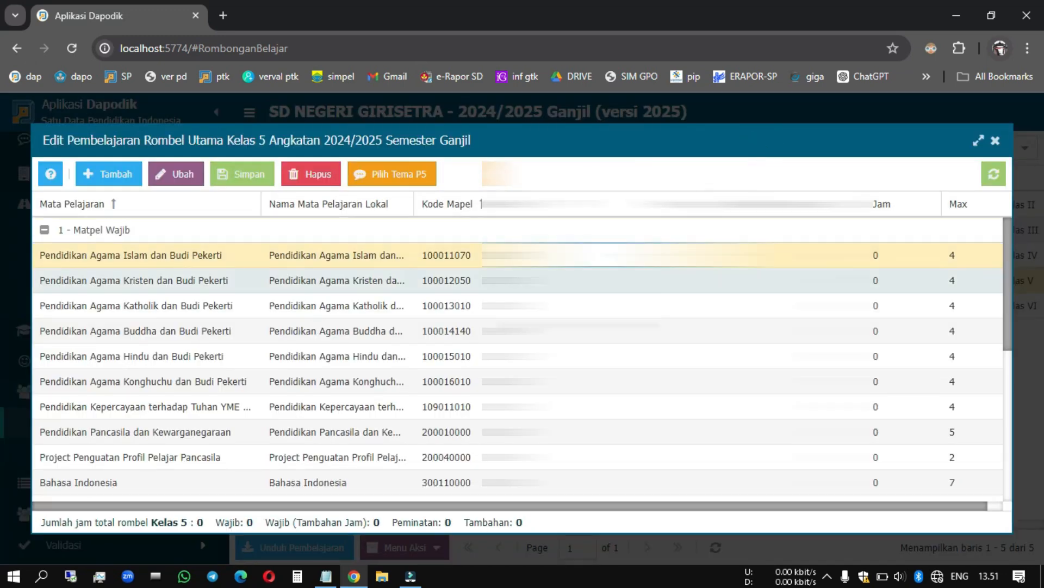
pyautogui.click(544, 431)
pyautogui.scroll(-3, 544, 432)
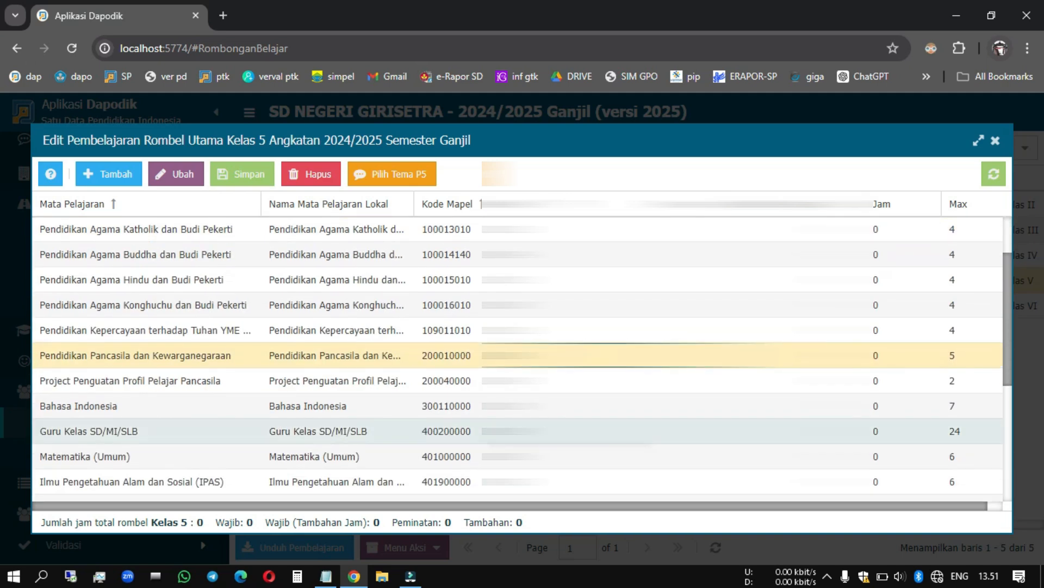
pyautogui.click(544, 431)
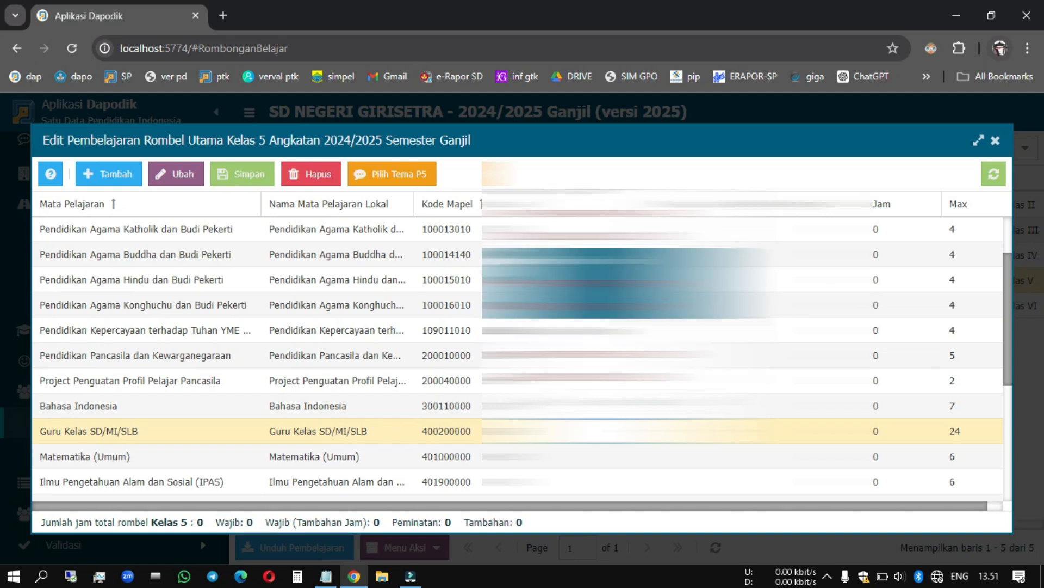
pyautogui.click(544, 456)
pyautogui.scroll(-3, 544, 456)
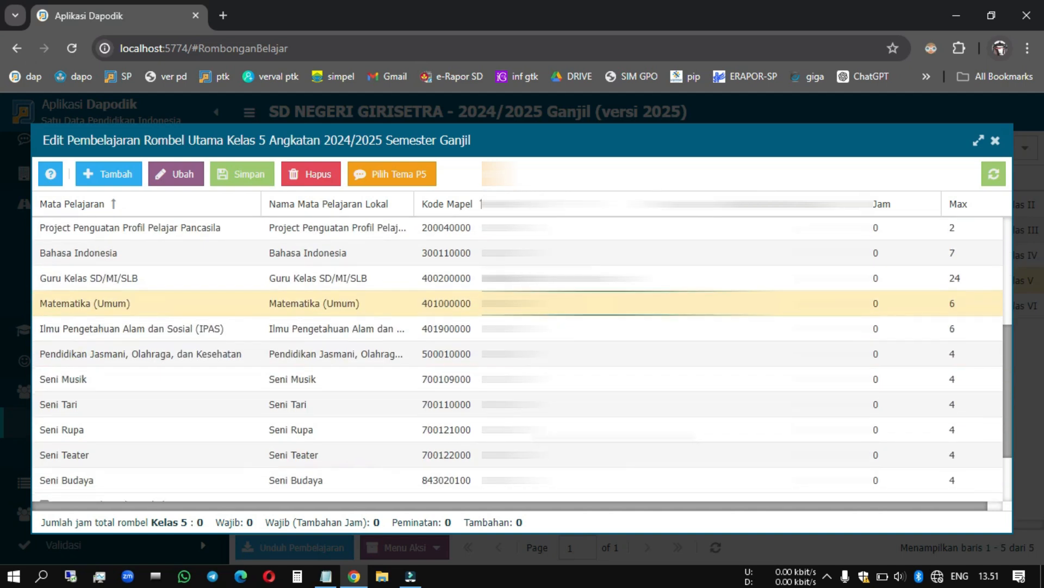
pyautogui.scroll(-2, 379, 464)
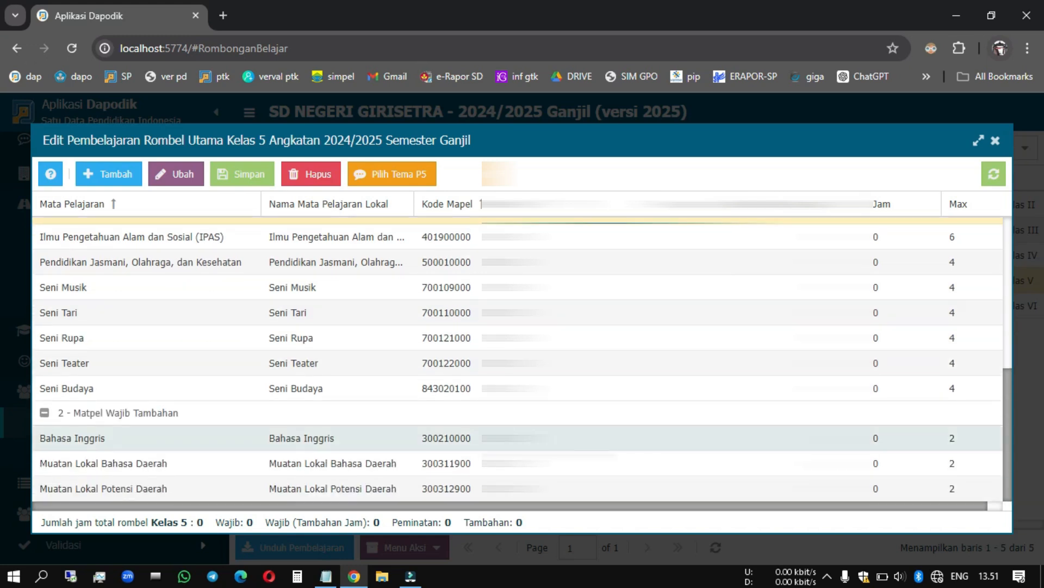
# Step: Rename Muatan Lokal Bahasa Daerah locally to 'Bahasa Sunda' with 2 weekly hours
pyautogui.click(379, 463)
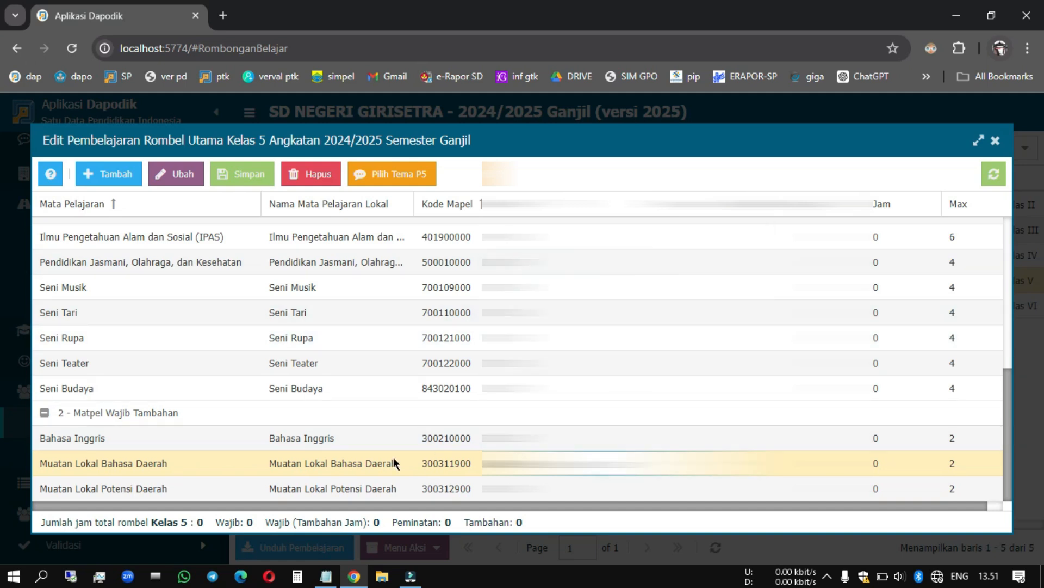
pyautogui.doubleClick(369, 463)
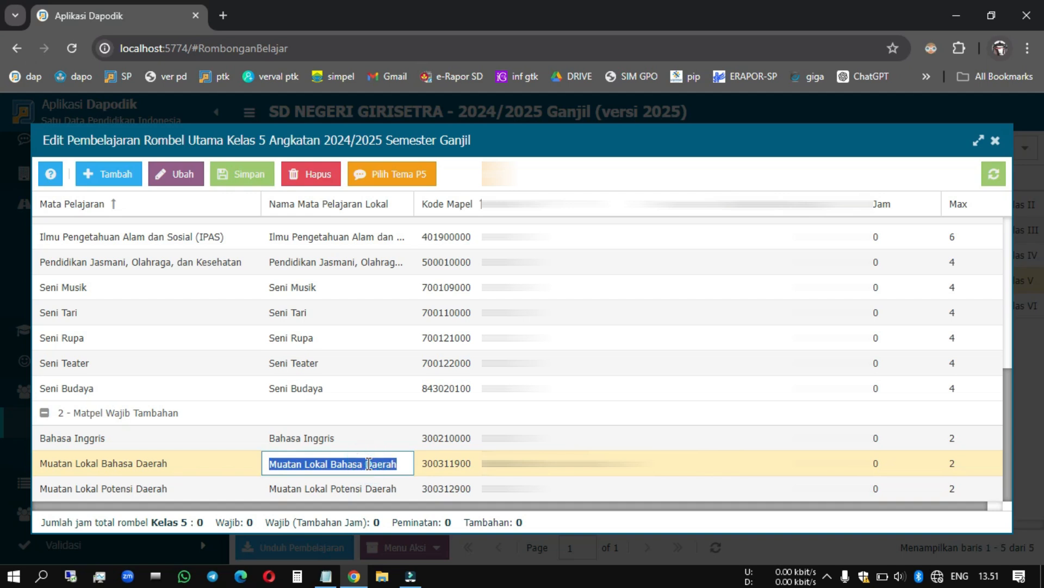
pyautogui.write('Bahasa Sunda')
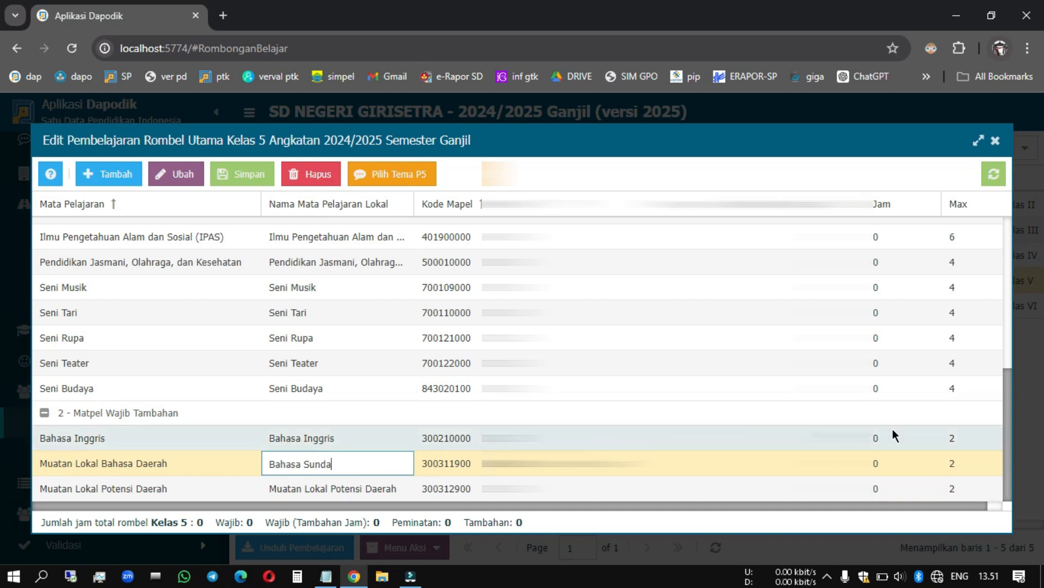
pyautogui.doubleClick(901, 466)
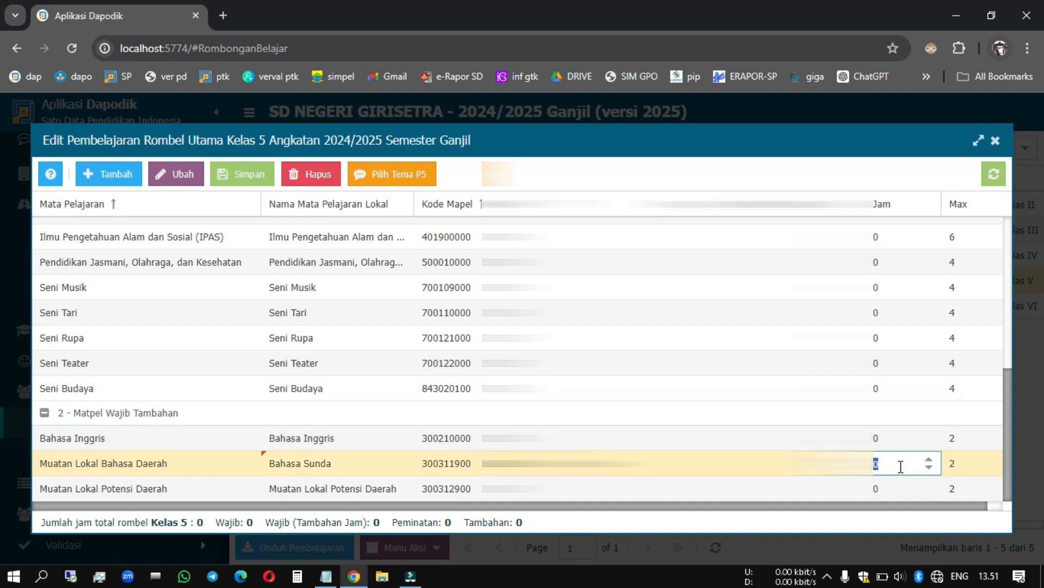
pyautogui.write('2')
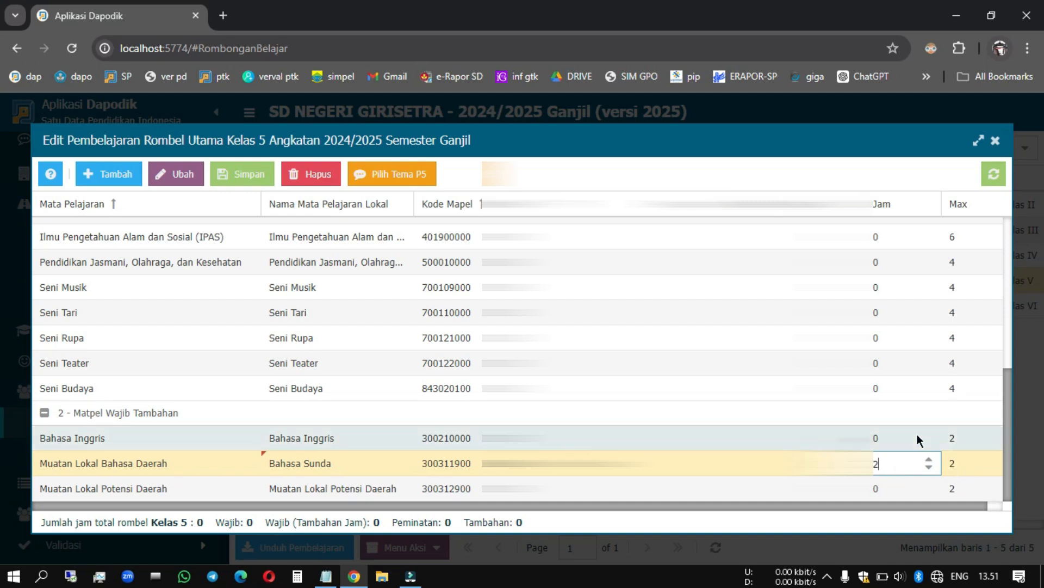
pyautogui.click(916, 318)
# Step: Set Guru Kelas SD/MI/SLB to 24 weekly hours
pyautogui.scroll(3, 916, 326)
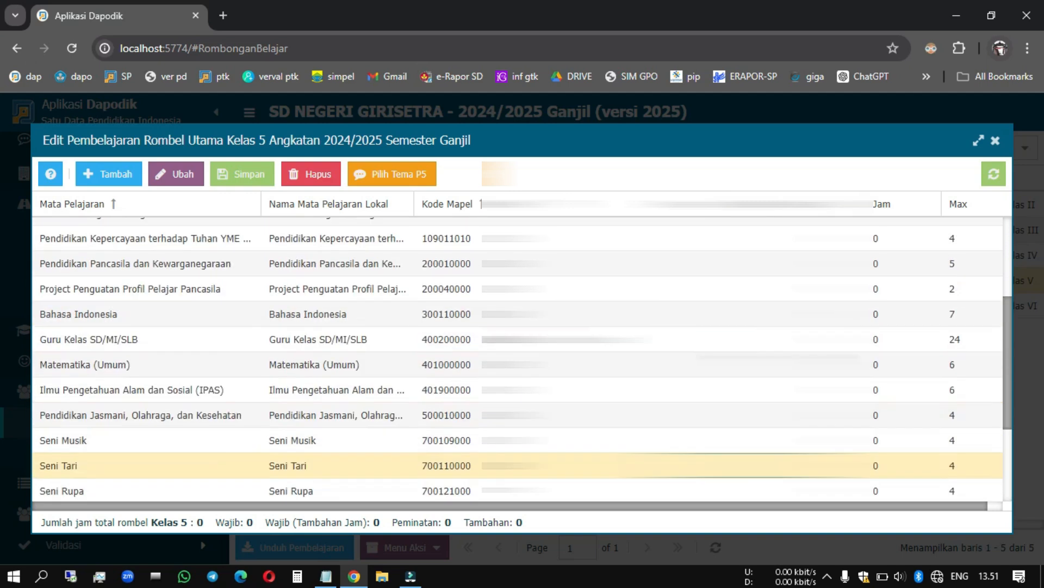
pyautogui.doubleClick(887, 340)
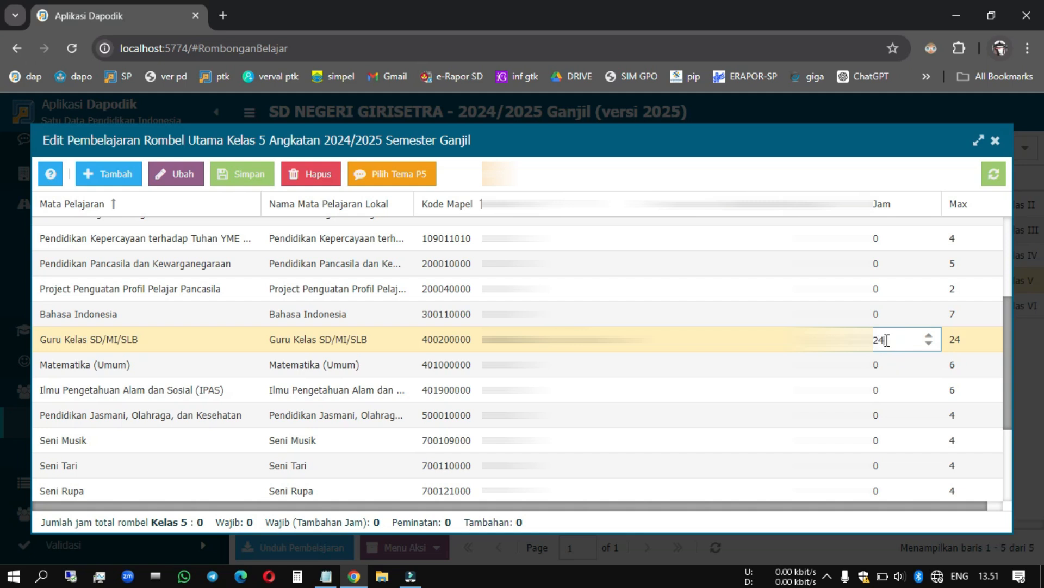
pyautogui.write('24')
pyautogui.scroll(3, 523, 251)
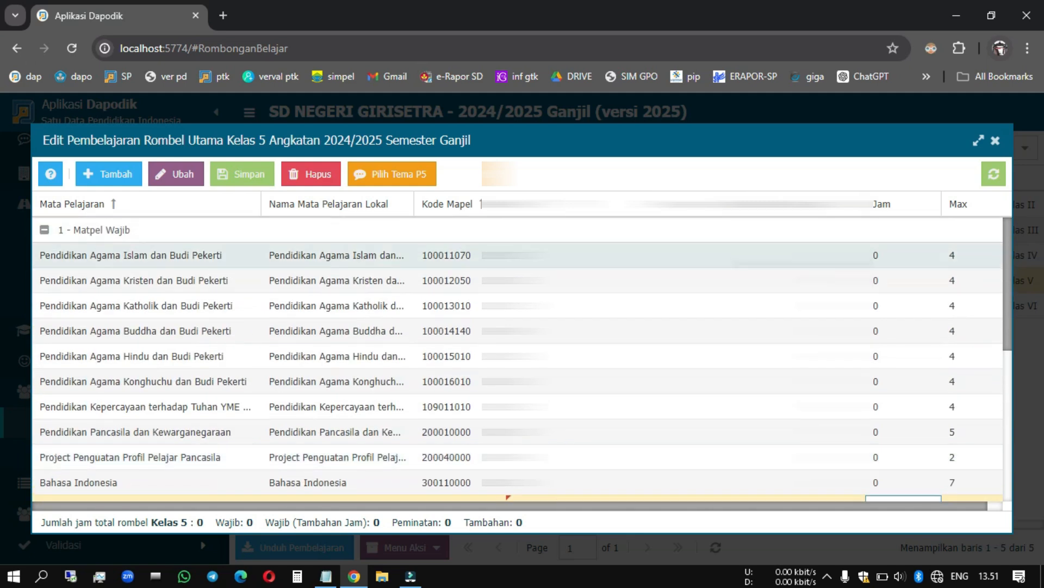
pyautogui.click(164, 255)
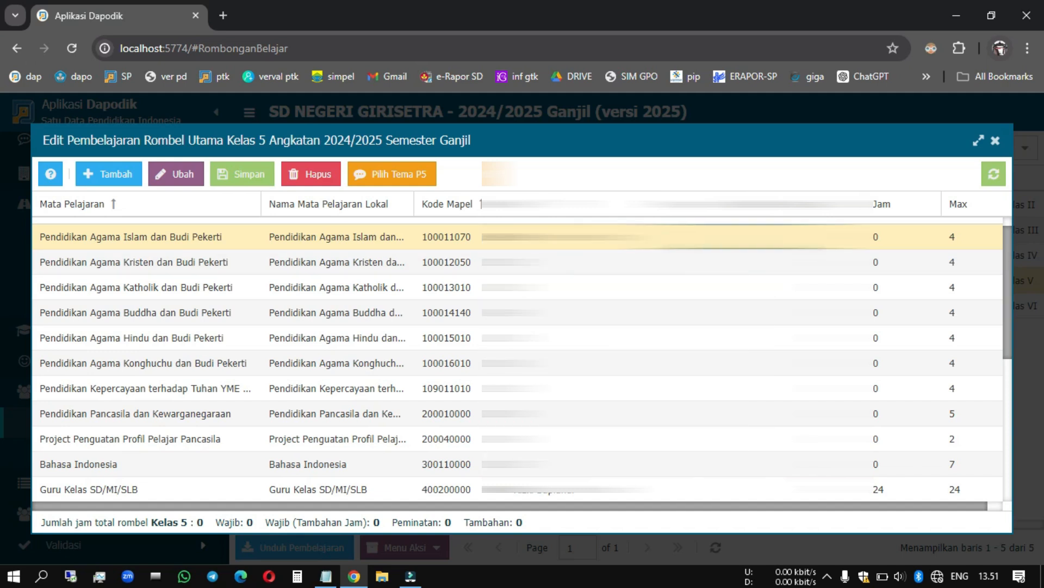
# Step: Set Pendidikan Agama Islam to 4 weekly hours
pyautogui.doubleClick(894, 237)
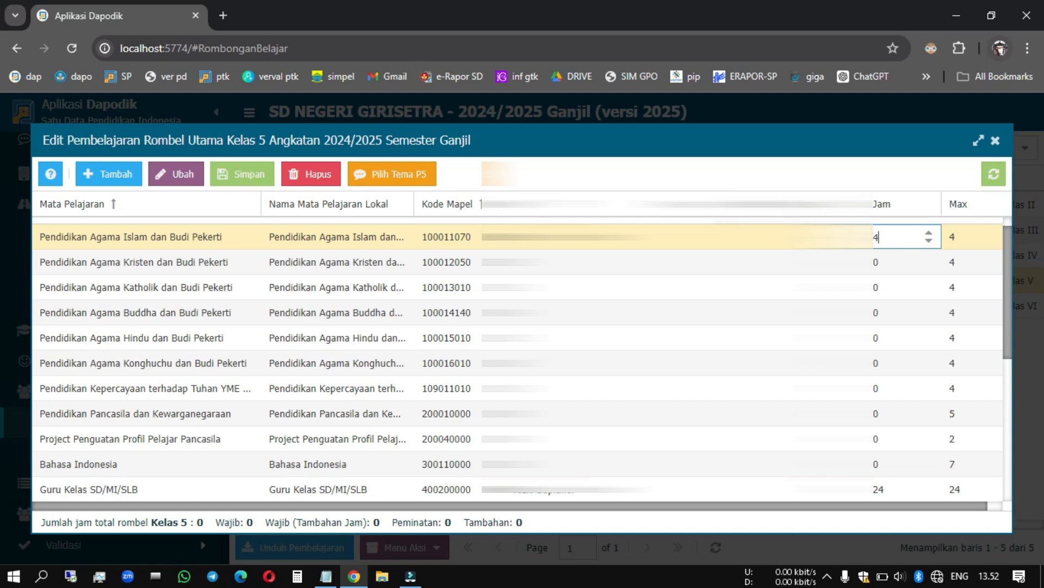
pyautogui.press('Return')
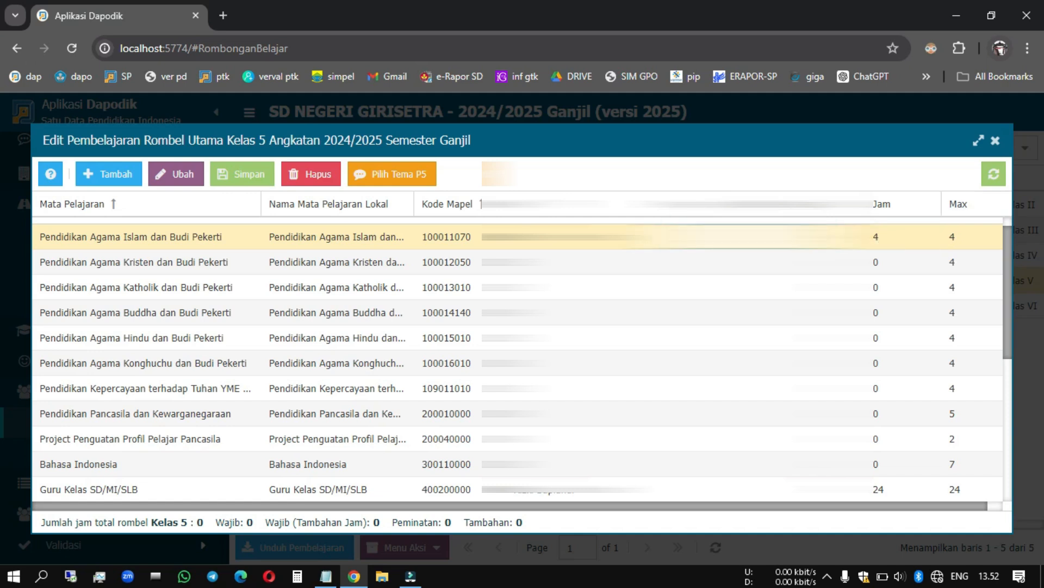
pyautogui.hotkey('ctrl', 'f')
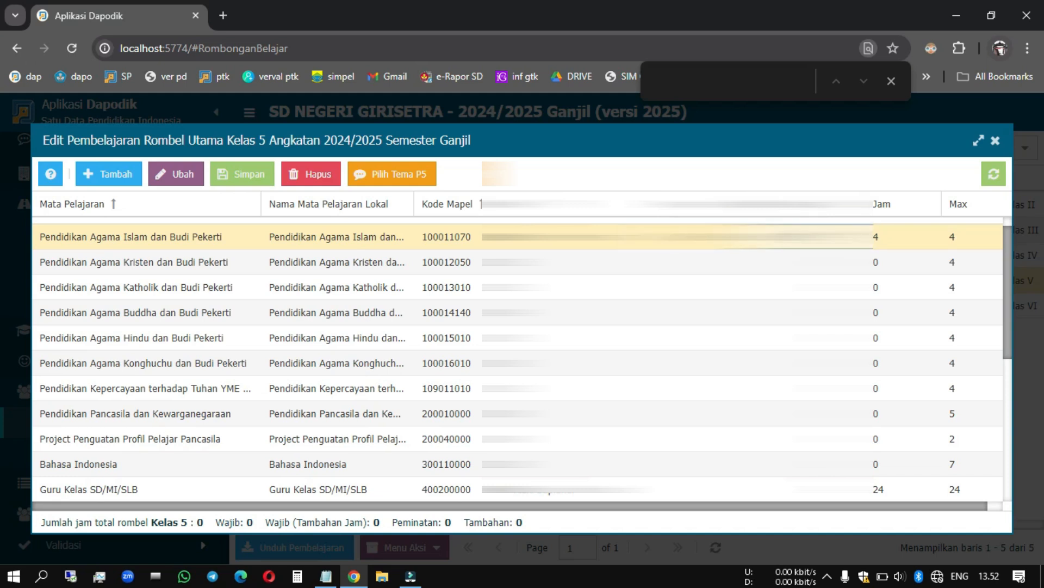
pyautogui.click(855, 238)
pyautogui.click(846, 383)
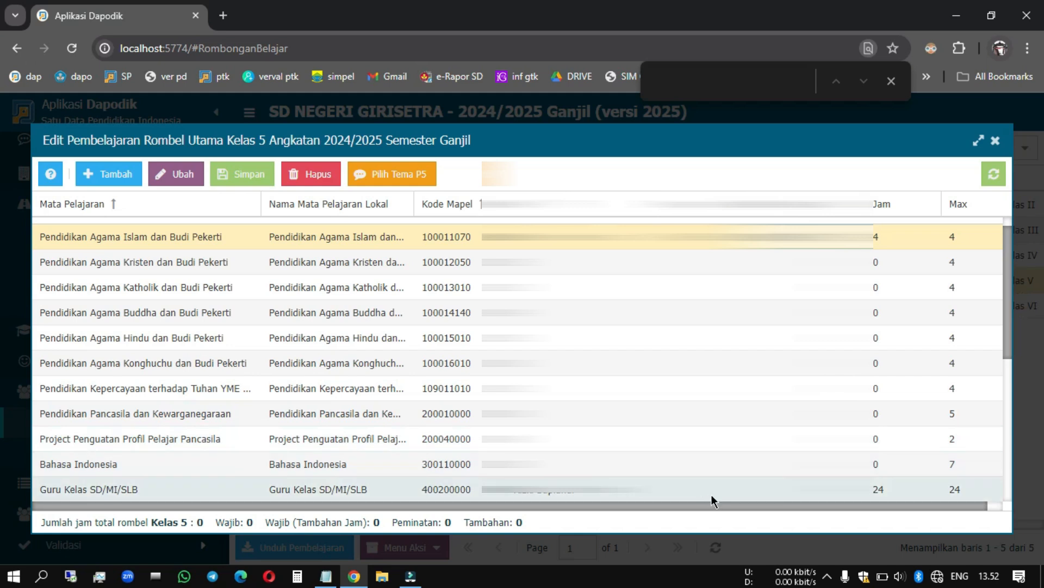
# Step: Pick the Guru Kelas SK date from the calendar, save Kelas 5 at 30 hours, and close
pyautogui.click(713, 494)
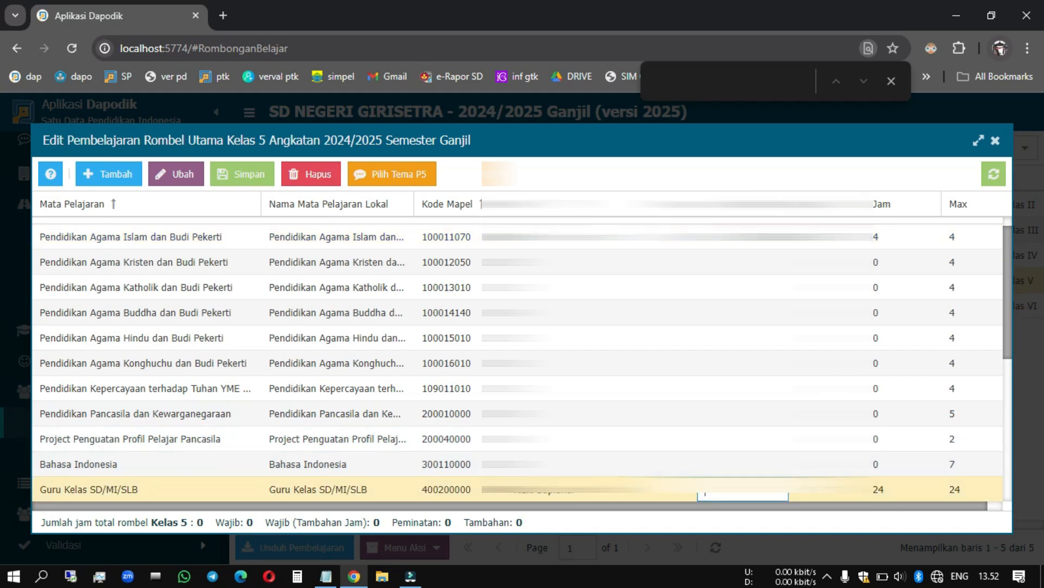
pyautogui.press('Tab')
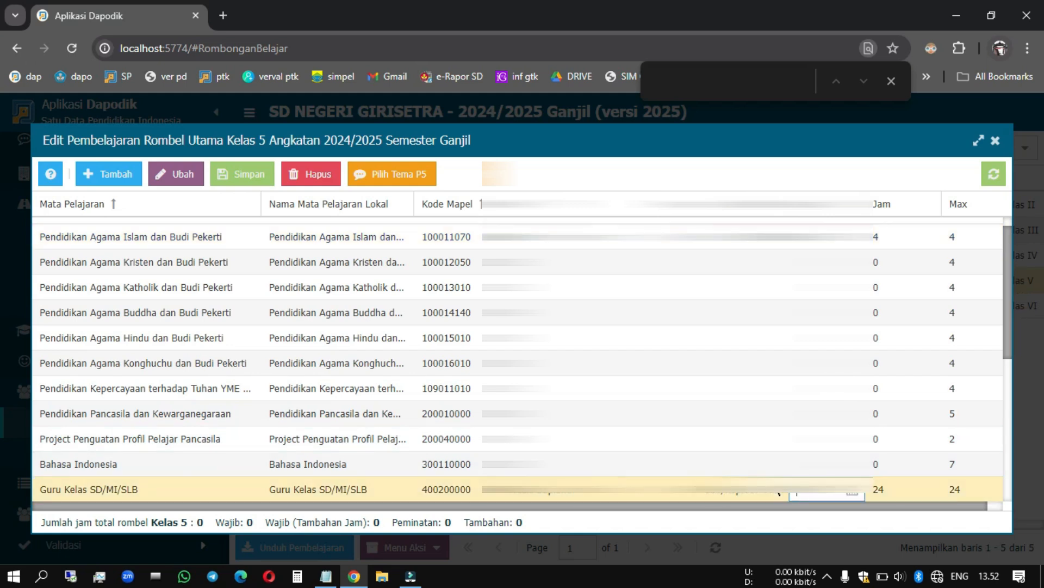
pyautogui.click(845, 494)
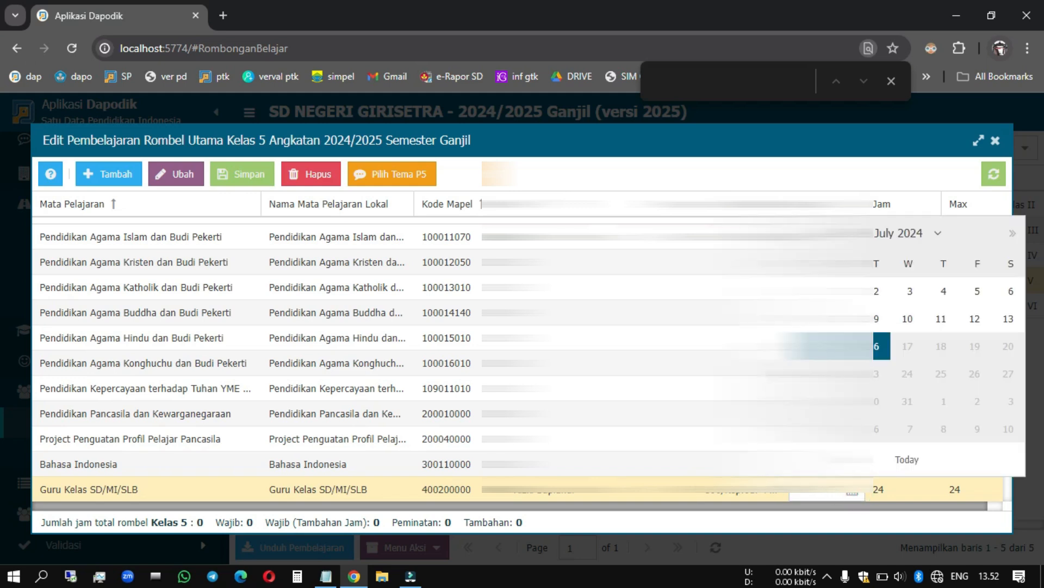
pyautogui.click(886, 345)
pyautogui.scroll(-6, 516, 354)
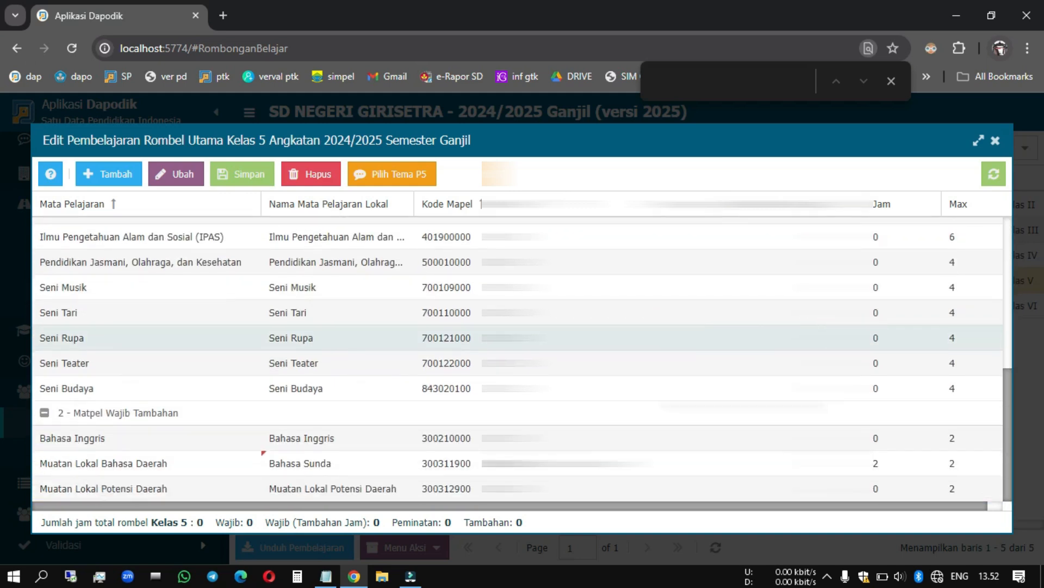
pyautogui.click(104, 463)
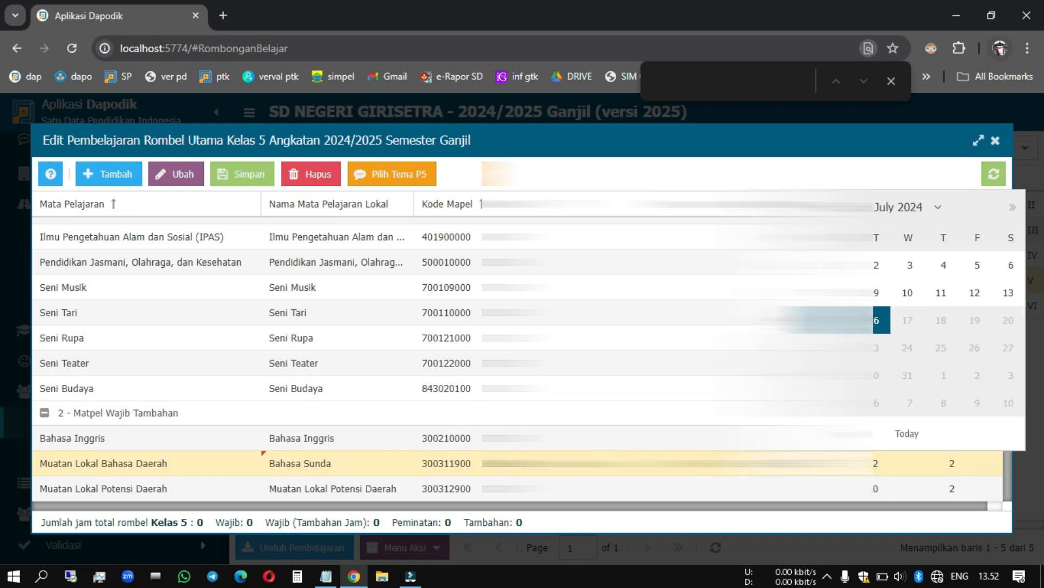
pyautogui.click(875, 337)
pyautogui.scroll(5, 523, 360)
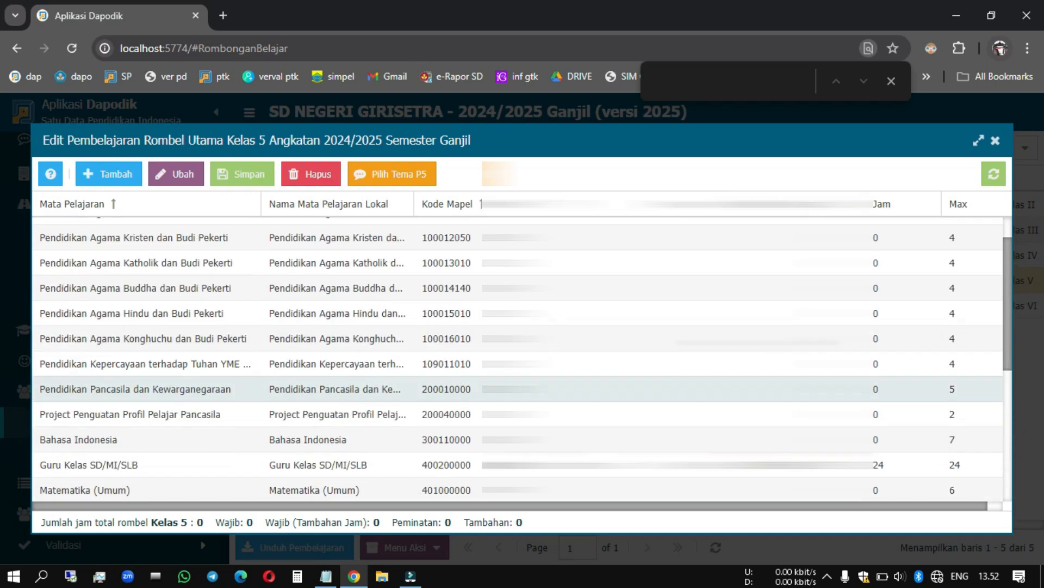
pyautogui.scroll(2, 522, 359)
pyautogui.click(252, 175)
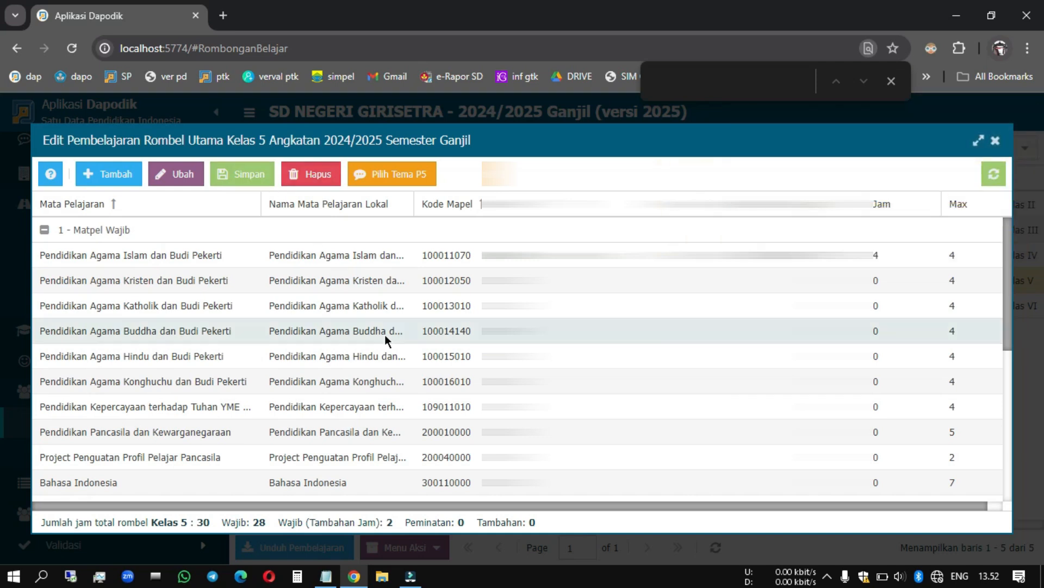
pyautogui.scroll(-5, 385, 339)
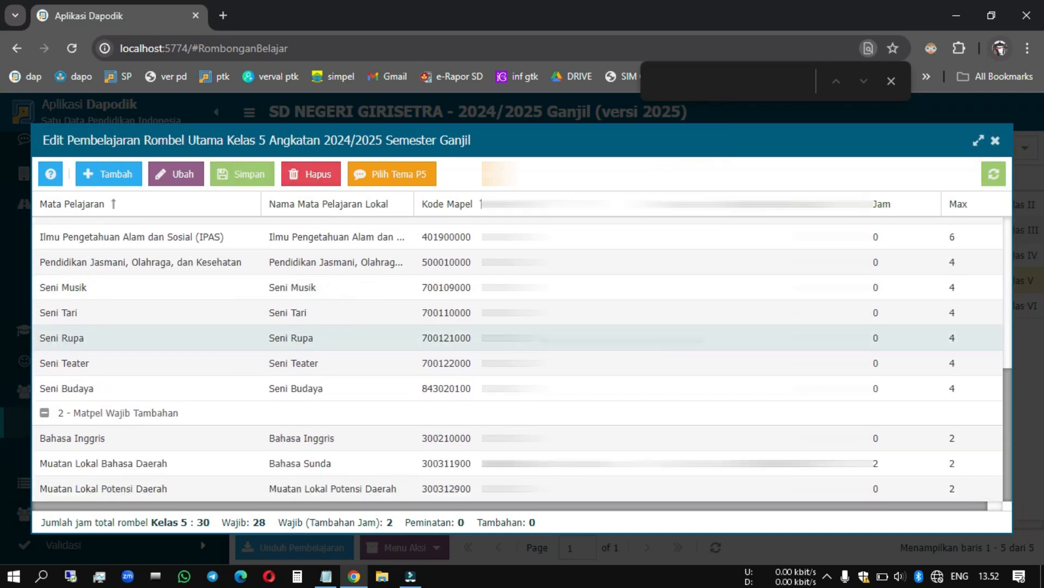
pyautogui.click(995, 140)
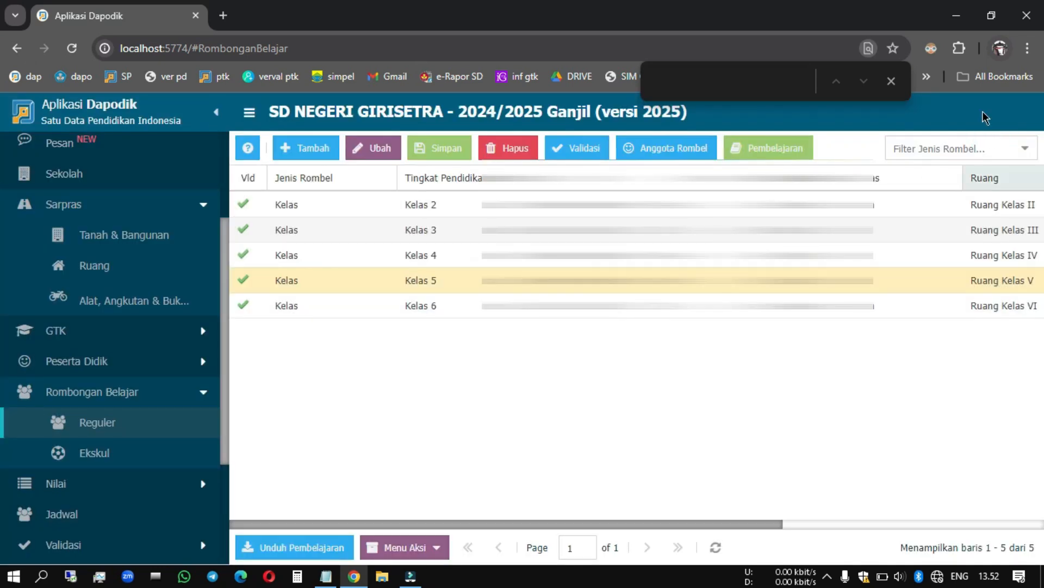
# Step: Open Kelas 6's lesson list and assign the class teacher to Guru Kelas SD/MI/SLB
pyautogui.click(890, 81)
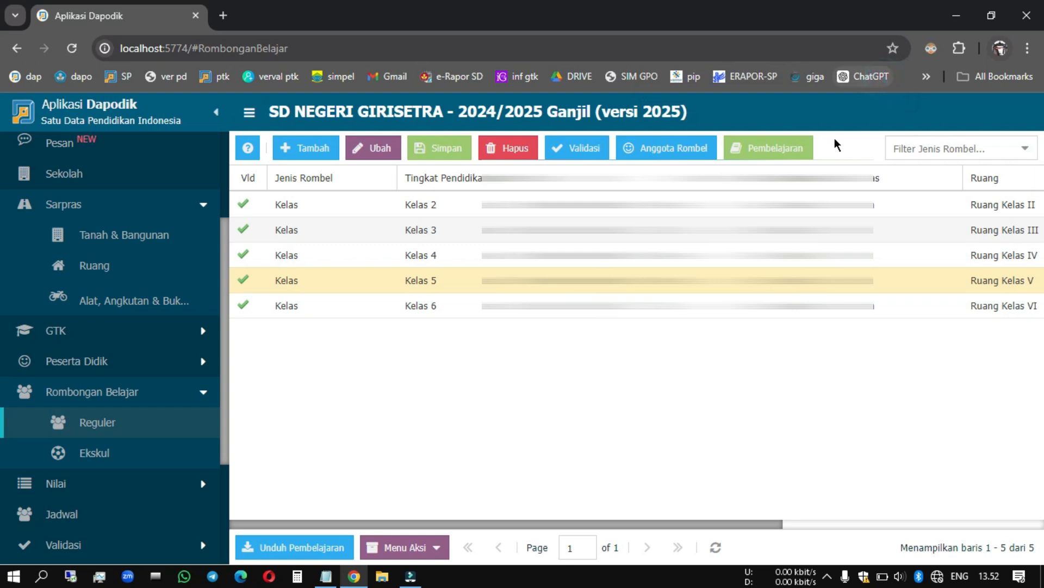
pyautogui.press('Down')
pyautogui.click(753, 142)
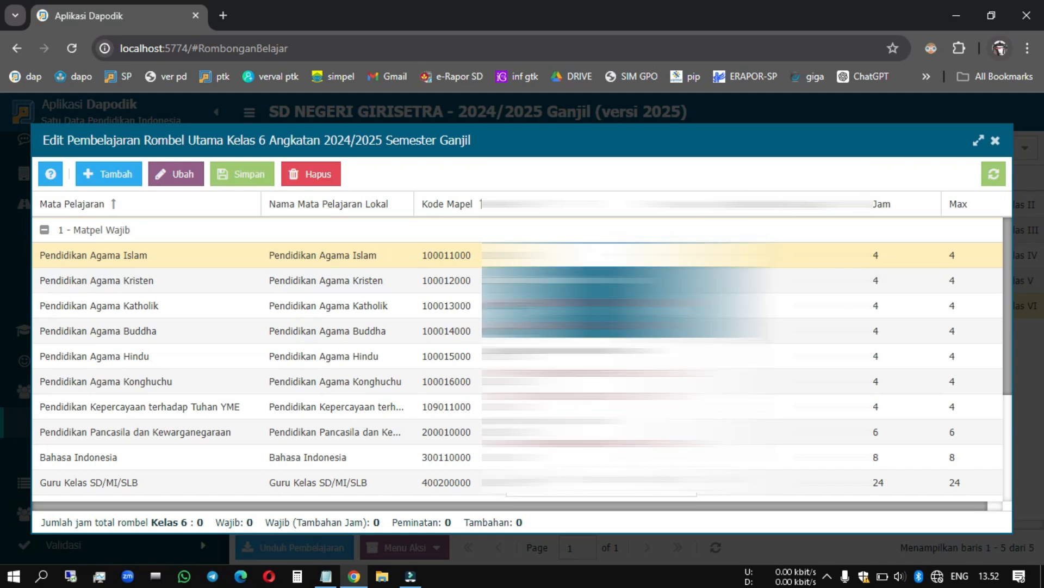
pyautogui.press('Return')
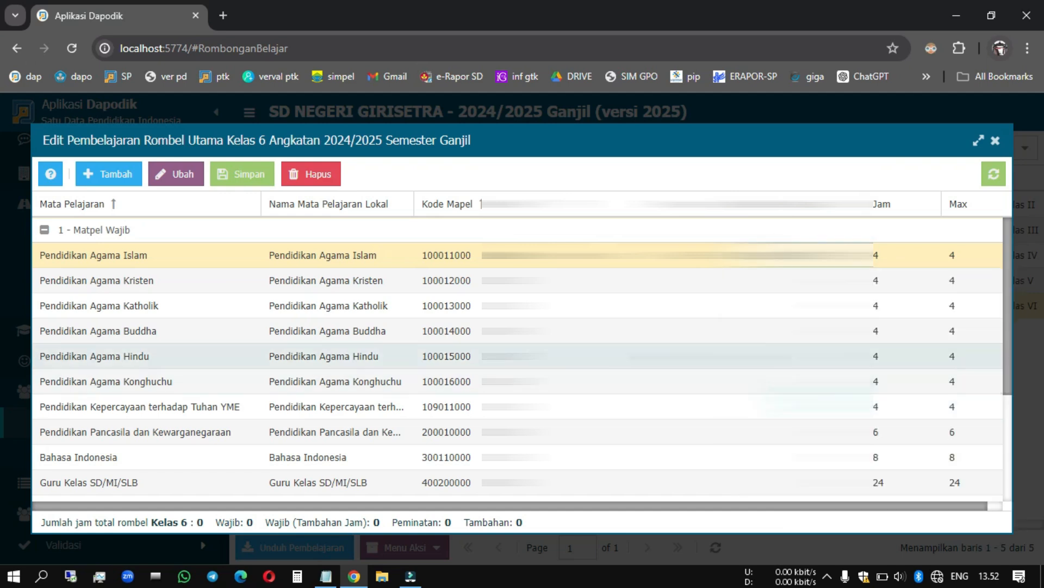
pyautogui.scroll(-3, 490, 326)
pyautogui.click(544, 329)
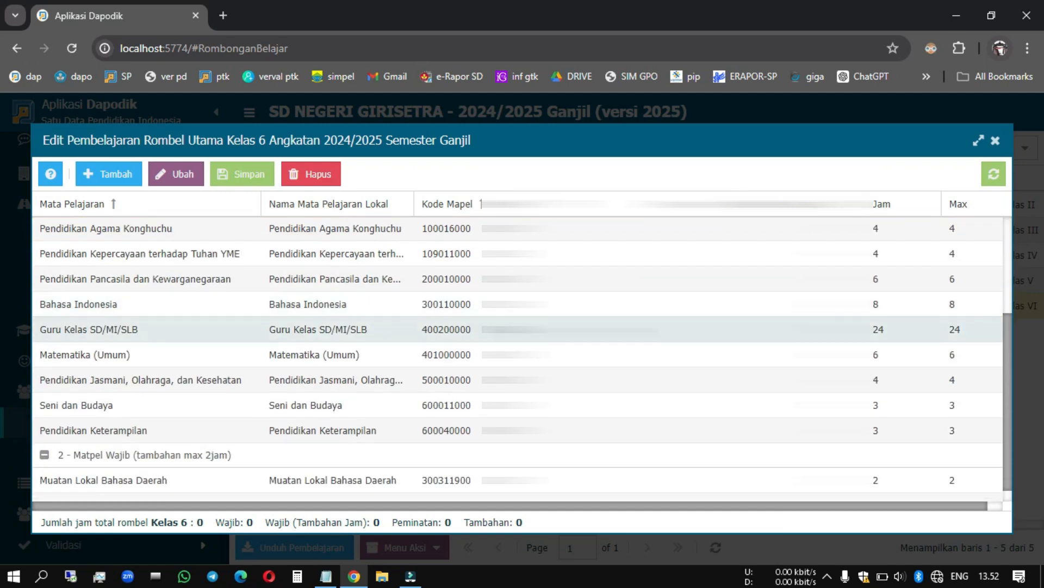
pyautogui.scroll(-5, 599, 127)
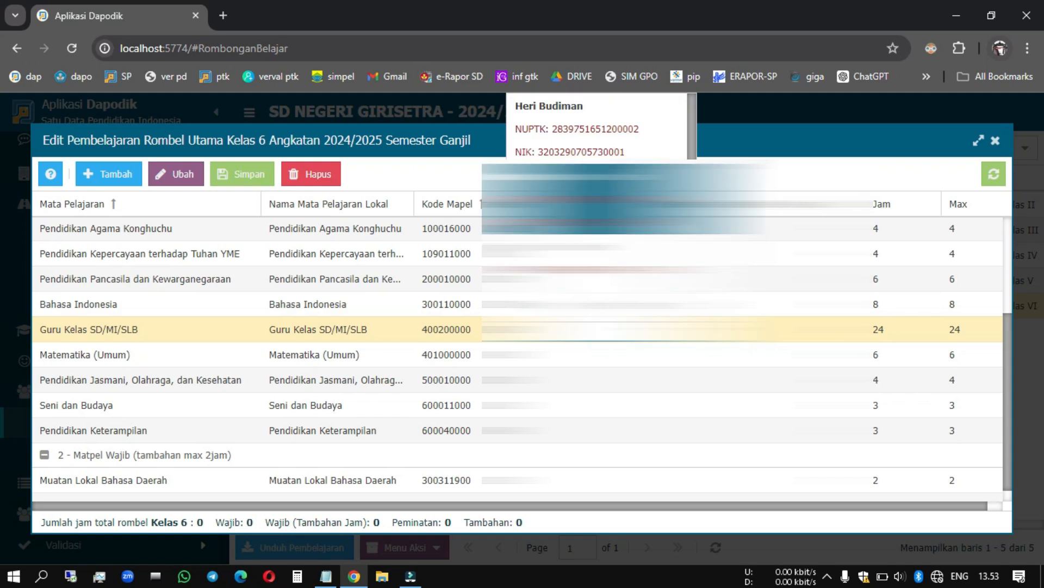
pyautogui.scroll(5, 598, 218)
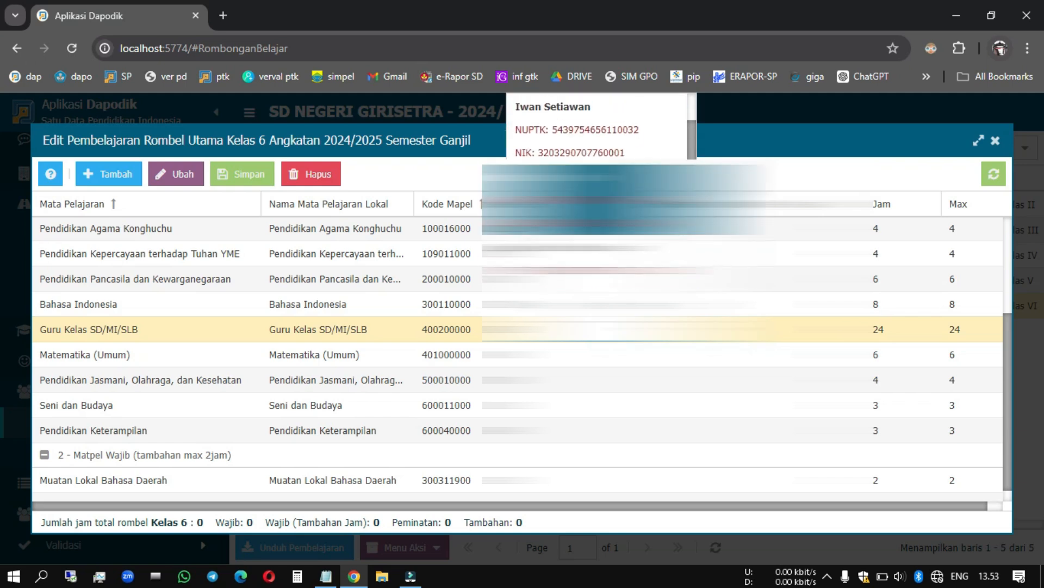
pyautogui.click(598, 202)
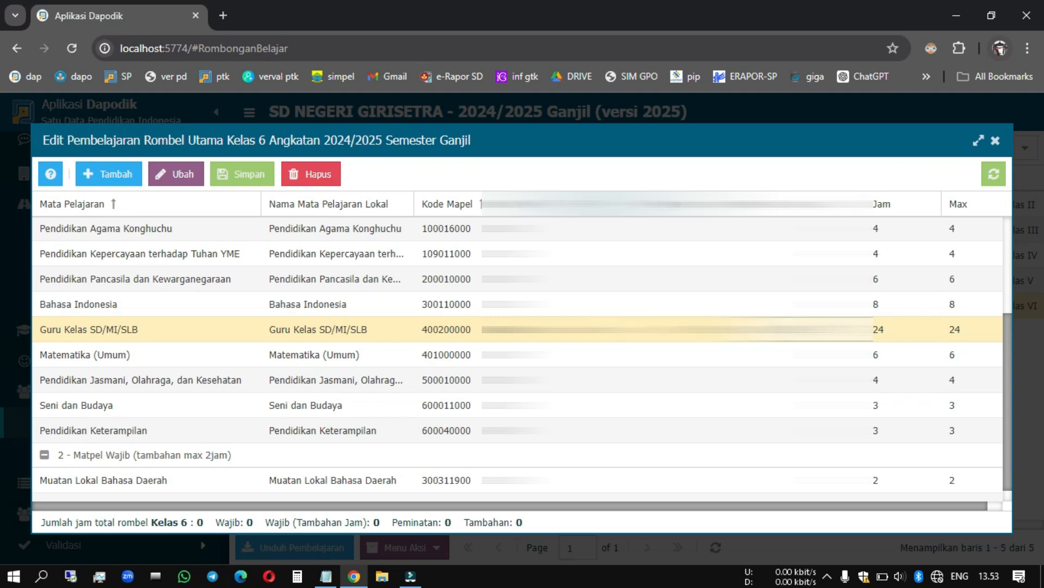
pyautogui.click(854, 329)
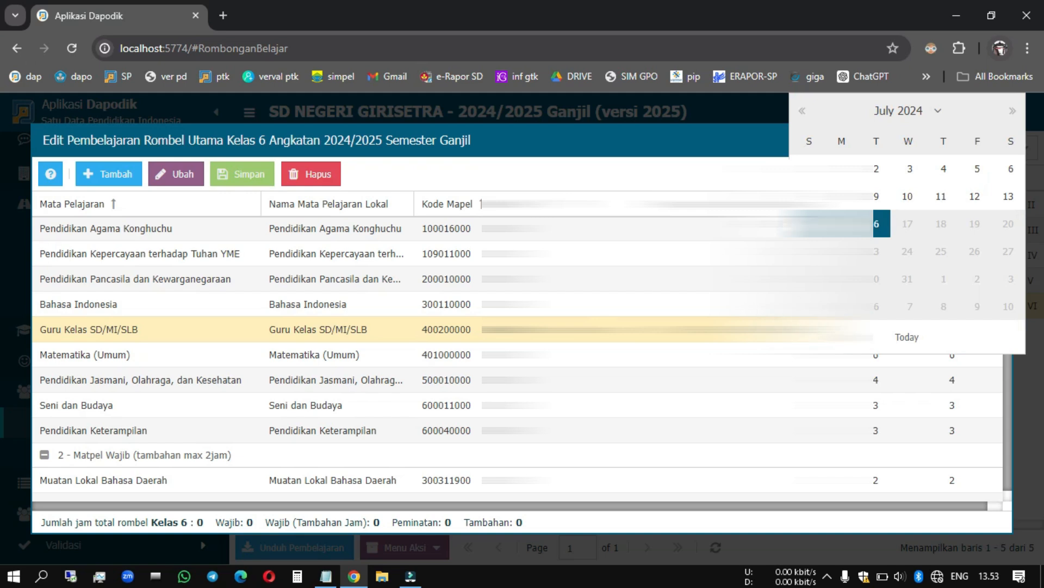
pyautogui.click(866, 224)
# Step: Name the Muatan Lokal Bahasa Daerah subject 'Bahasa Sunda', save the lessons and close the dialog
pyautogui.click(675, 380)
pyautogui.scroll(-1, 685, 386)
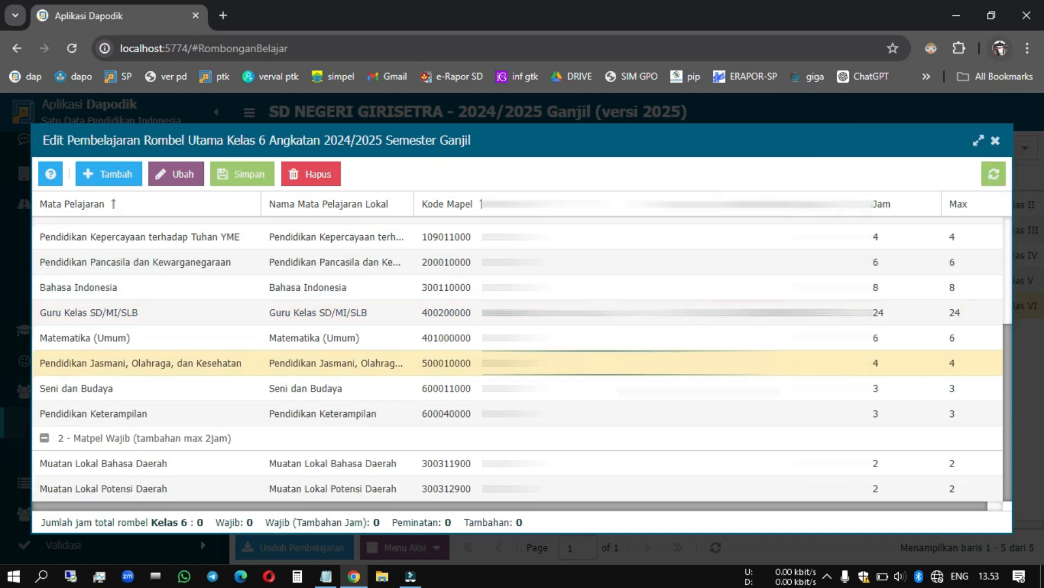
pyautogui.click(367, 463)
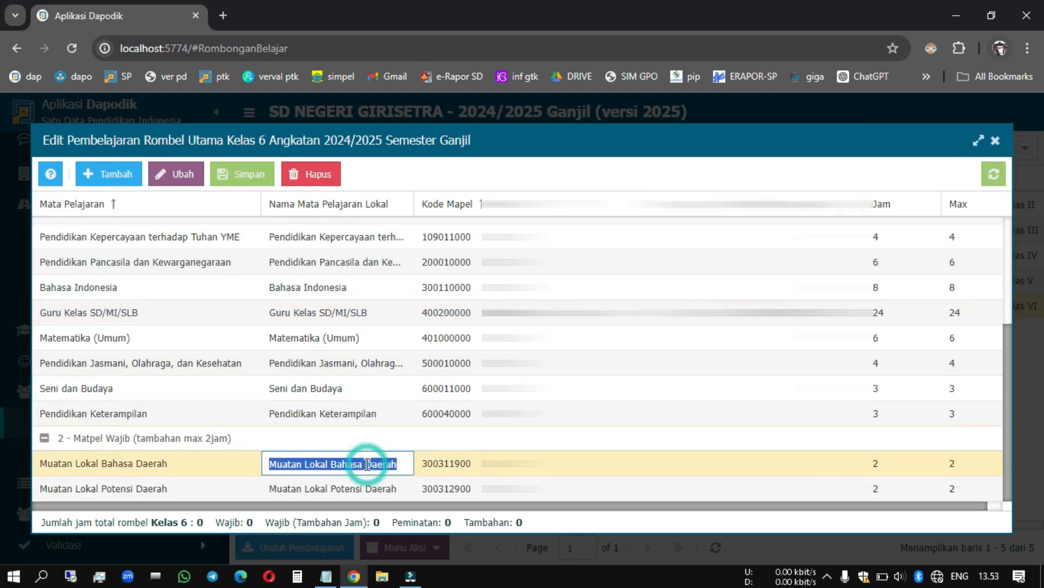
pyautogui.write('Bahasa')
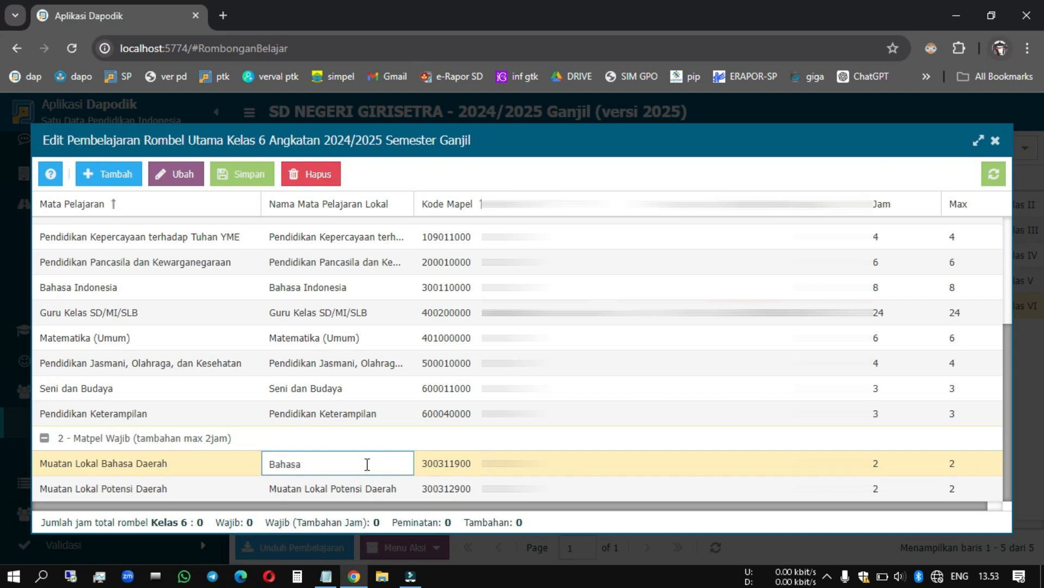
pyautogui.write(' Sunda')
pyautogui.press('Return')
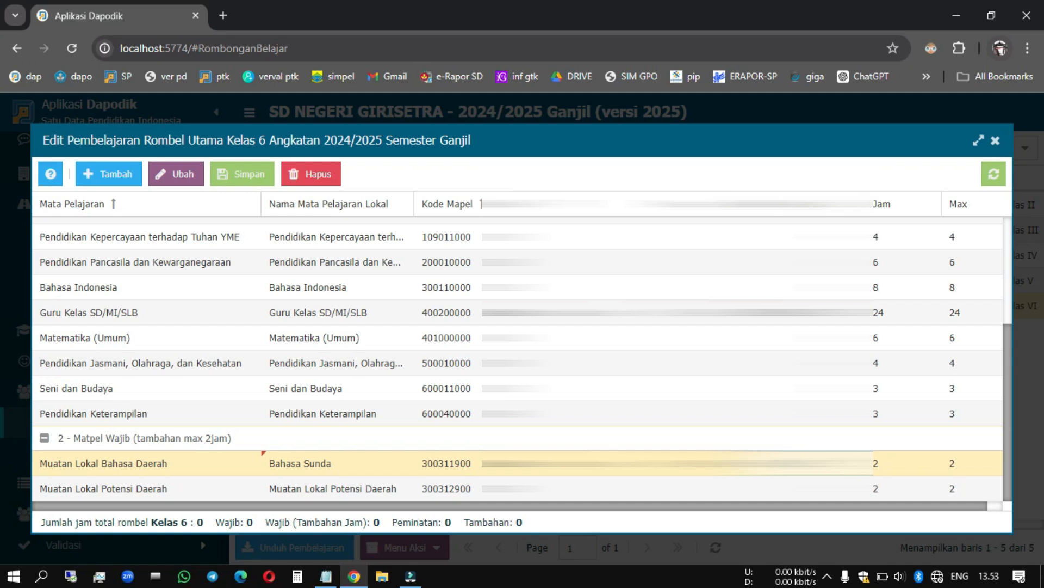
pyautogui.click(874, 469)
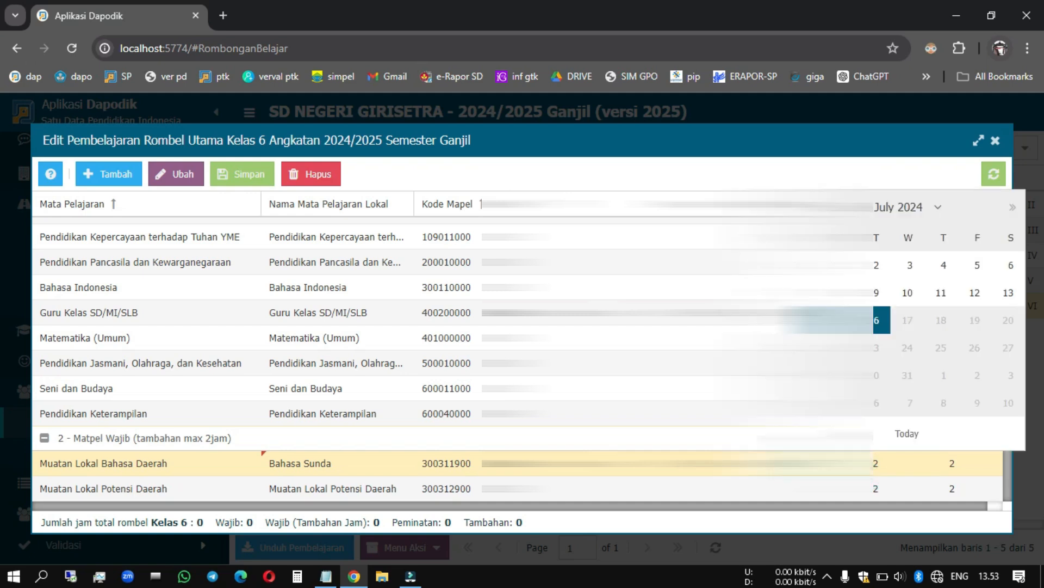
pyautogui.click(867, 320)
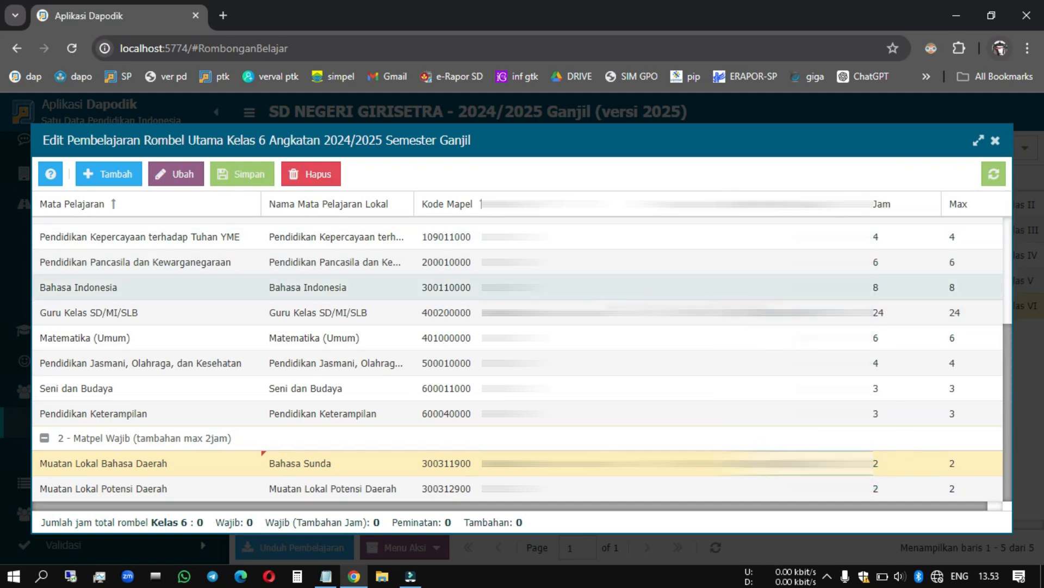
pyautogui.click(235, 173)
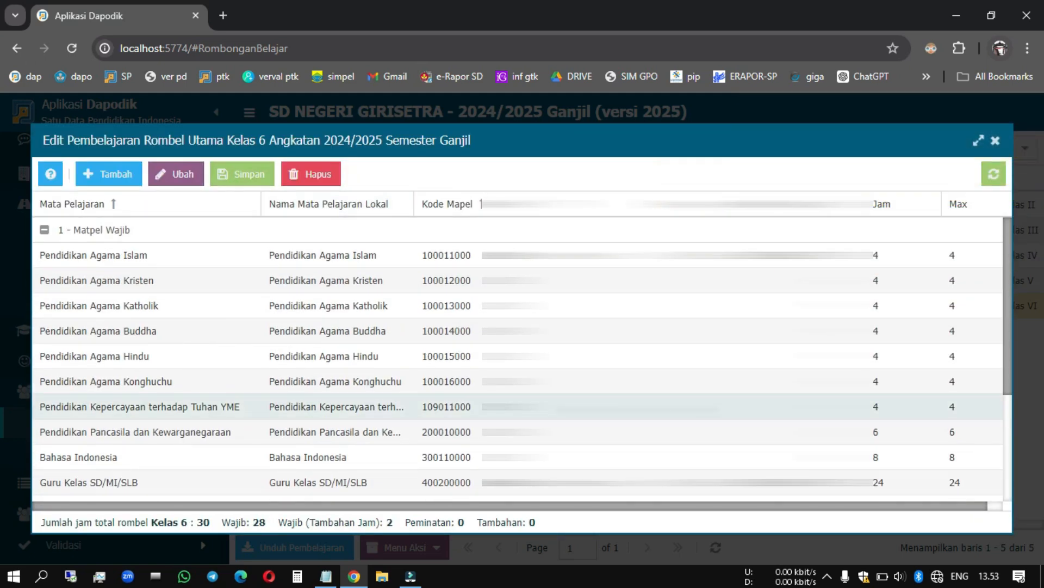
pyautogui.click(996, 140)
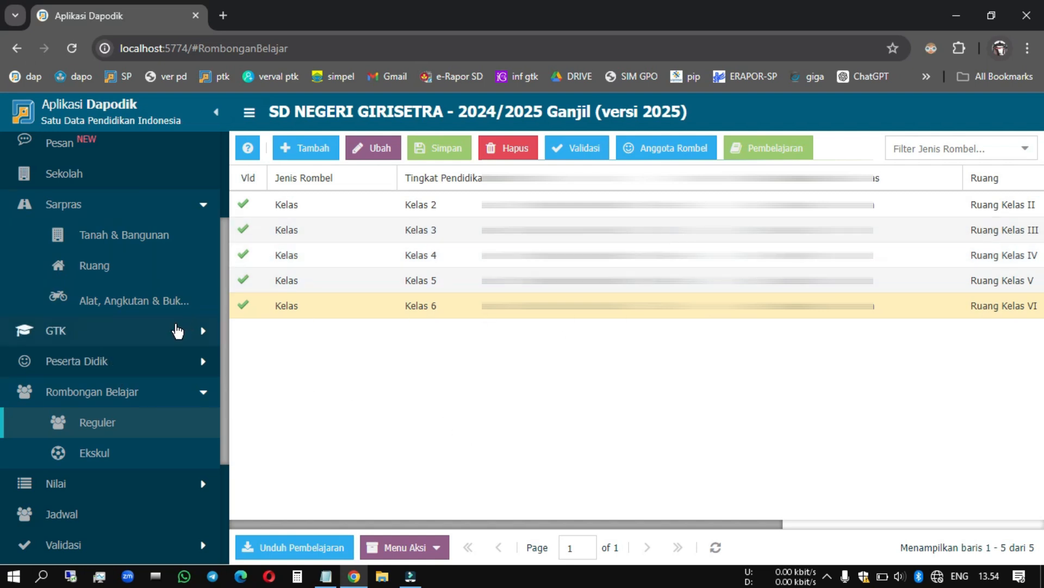
# Step: Expand GTK in the sidebar to show Guru, Tendik and GTK Non-Aktif
pyautogui.click(177, 330)
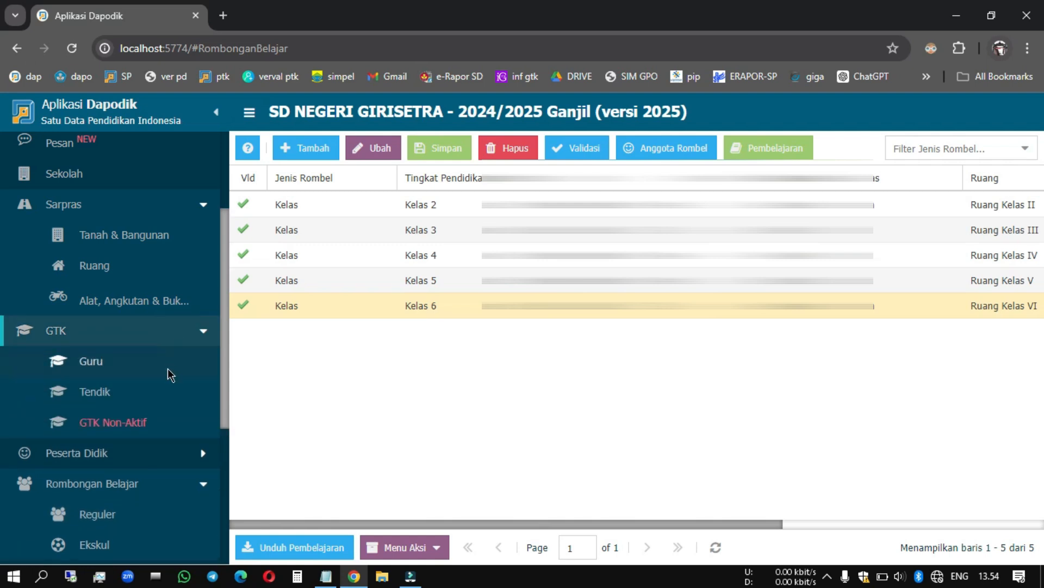
# Step: Open the Guru list and view the first teacher's Penugasan details
pyautogui.click(107, 364)
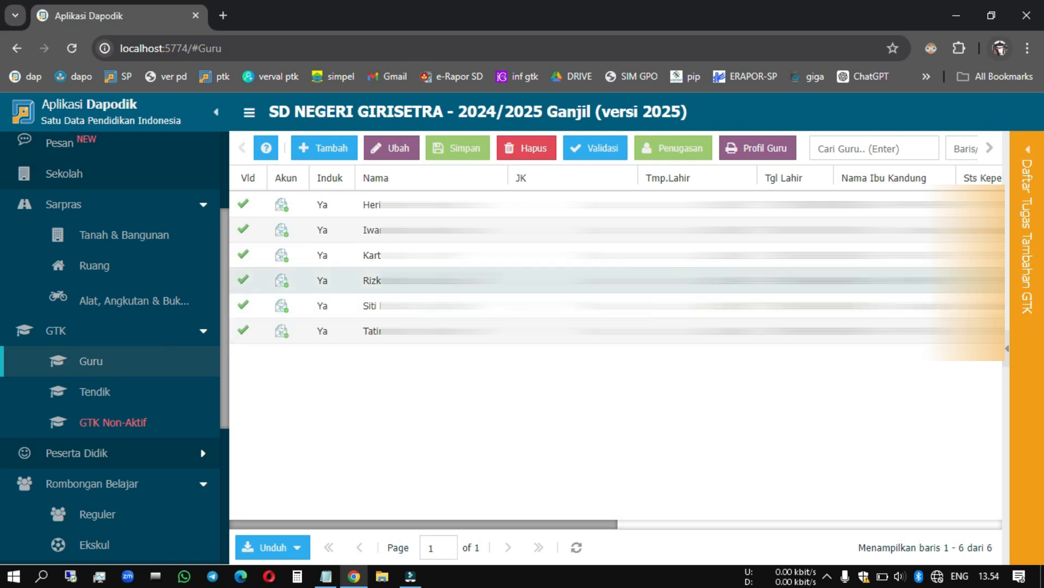
pyautogui.click(522, 205)
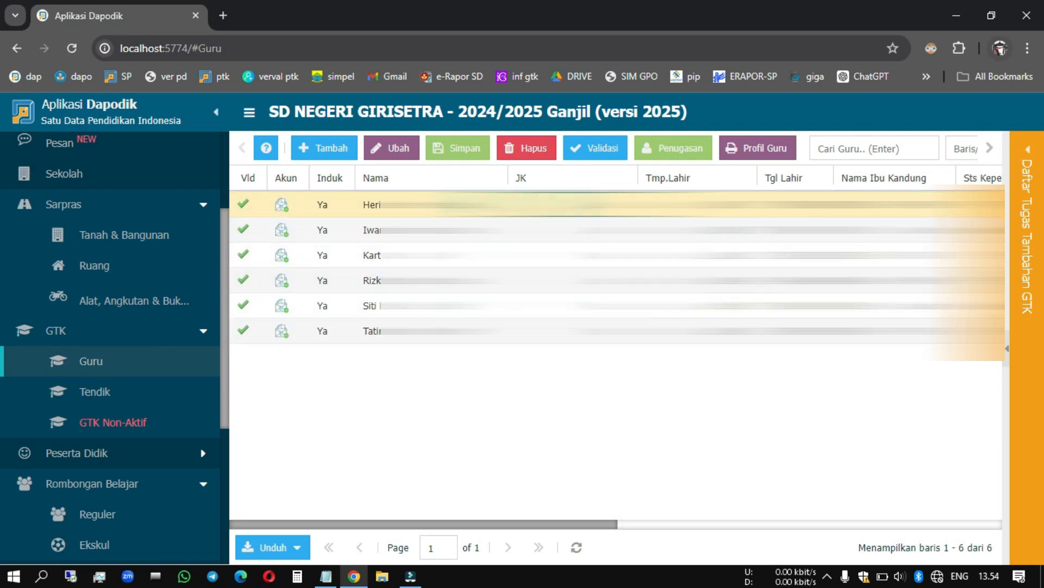
pyautogui.click(673, 161)
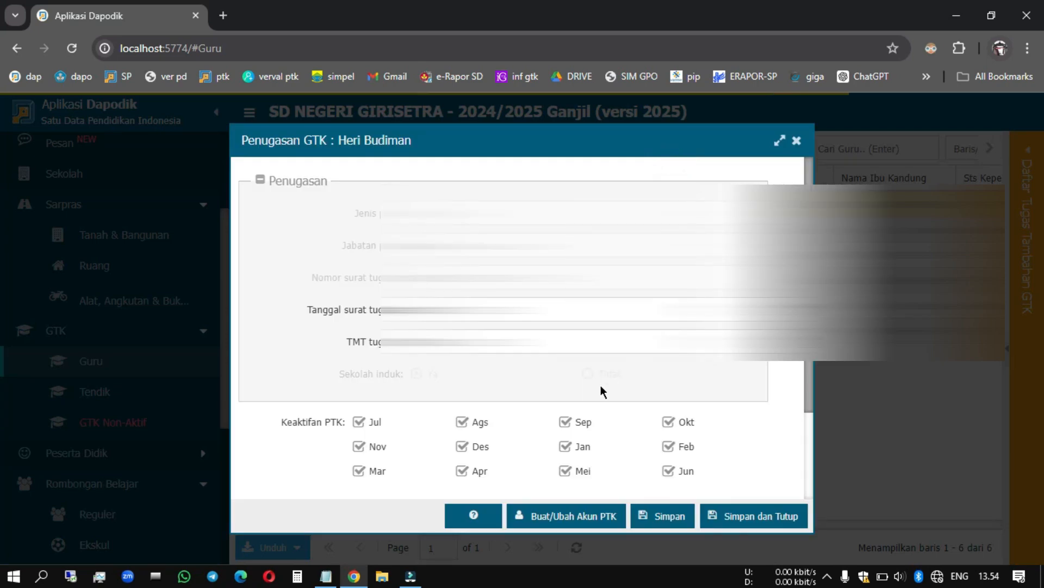
pyautogui.scroll(-3, 592, 387)
pyautogui.scroll(2, 590, 387)
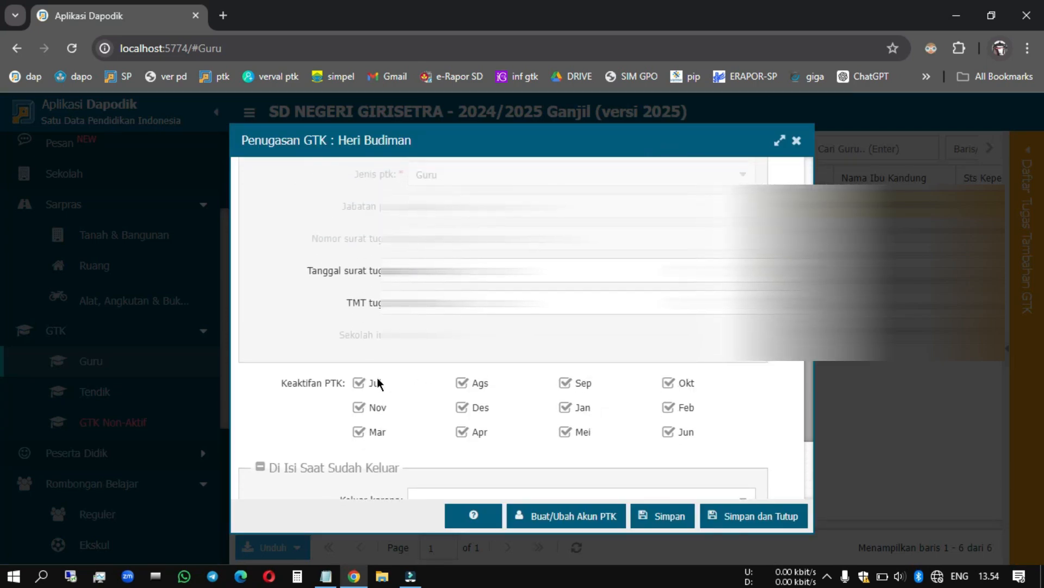
pyautogui.click(798, 142)
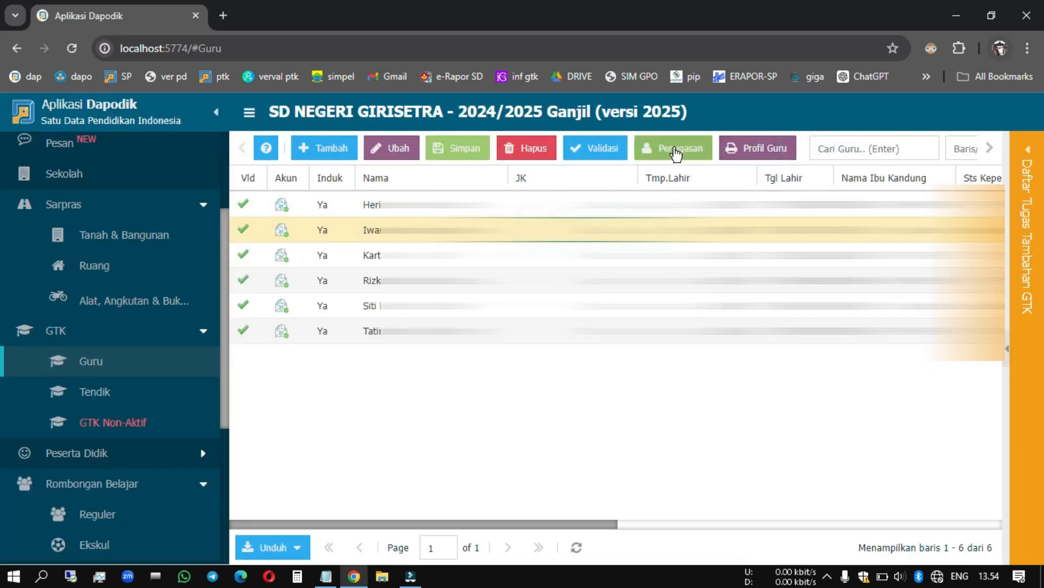
# Step: Review the second and fourth teachers' Penugasan details, then reselect the first teacher
pyautogui.click(675, 150)
pyautogui.scroll(-3, 517, 326)
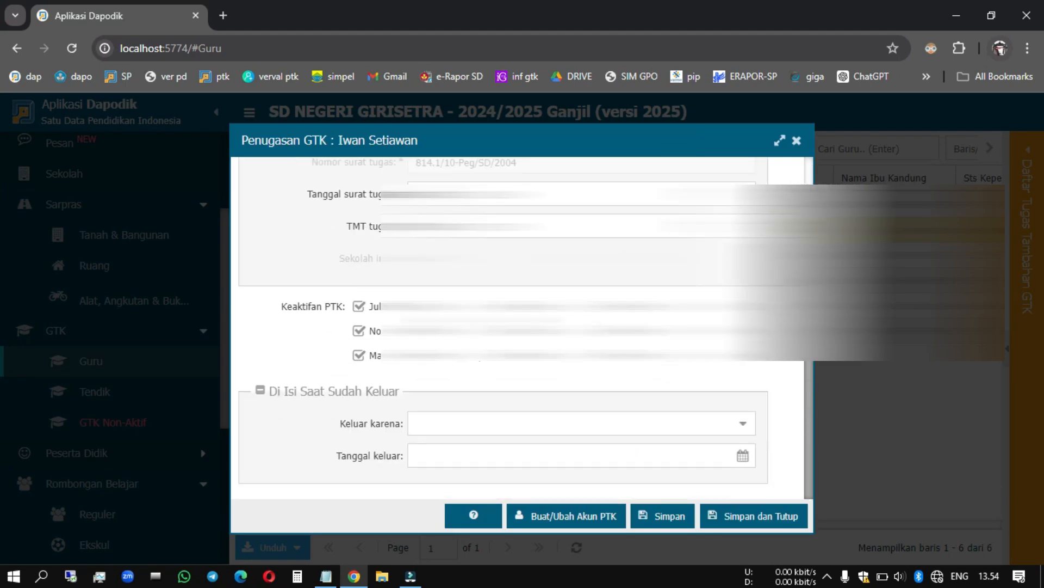
pyautogui.click(797, 143)
pyautogui.click(544, 280)
pyautogui.click(660, 154)
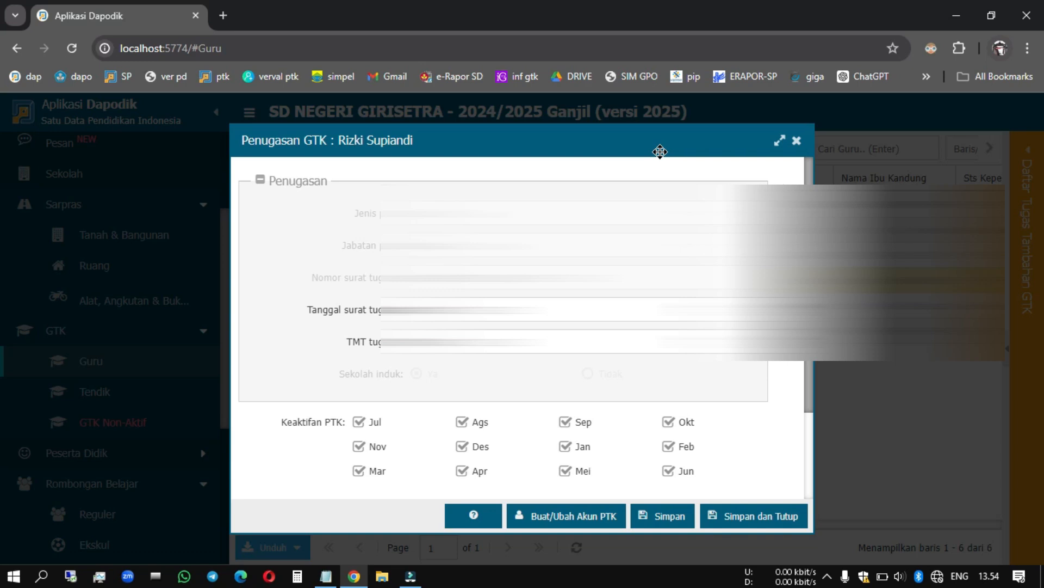
pyautogui.click(790, 143)
pyautogui.click(729, 202)
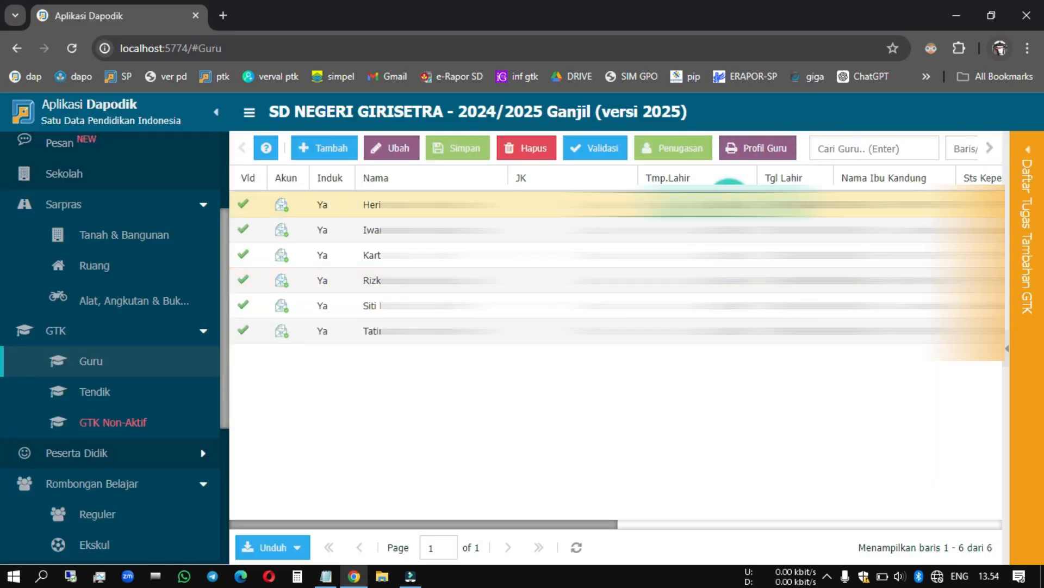
# Step: Read through the first teacher's profile report
pyautogui.click(757, 150)
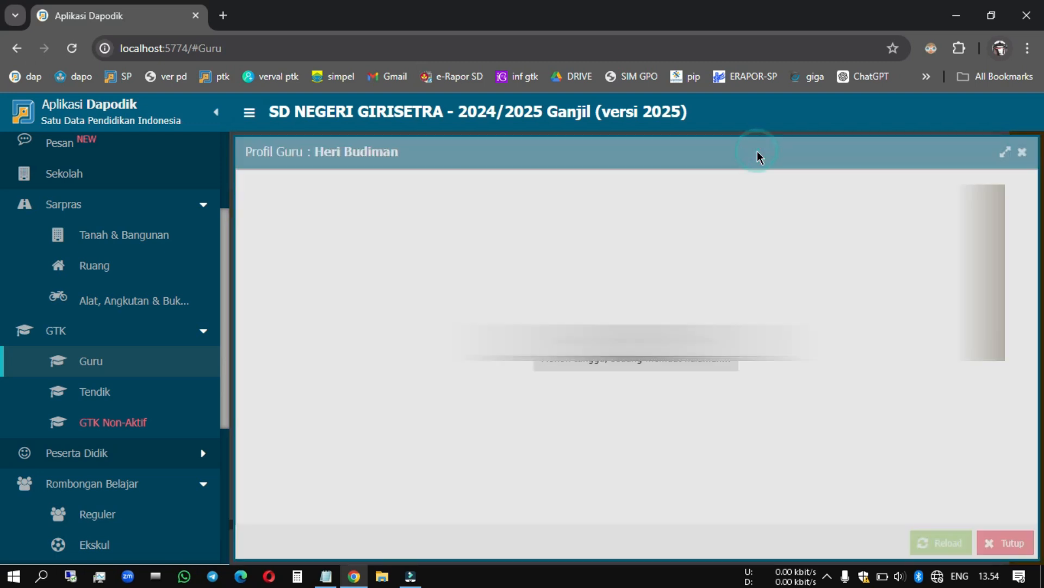
pyautogui.scroll(-5, 631, 348)
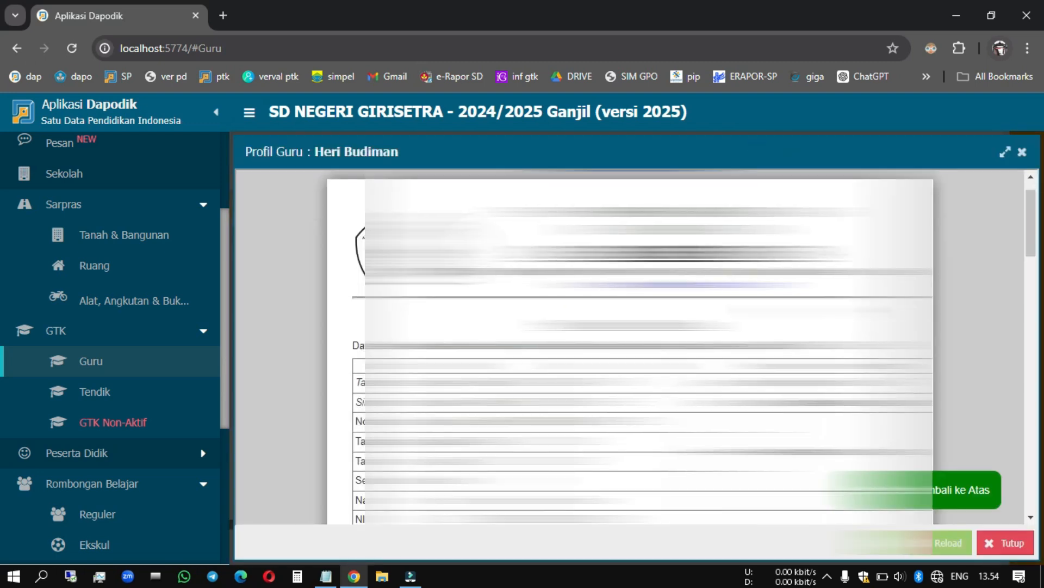
pyautogui.scroll(-3, 631, 348)
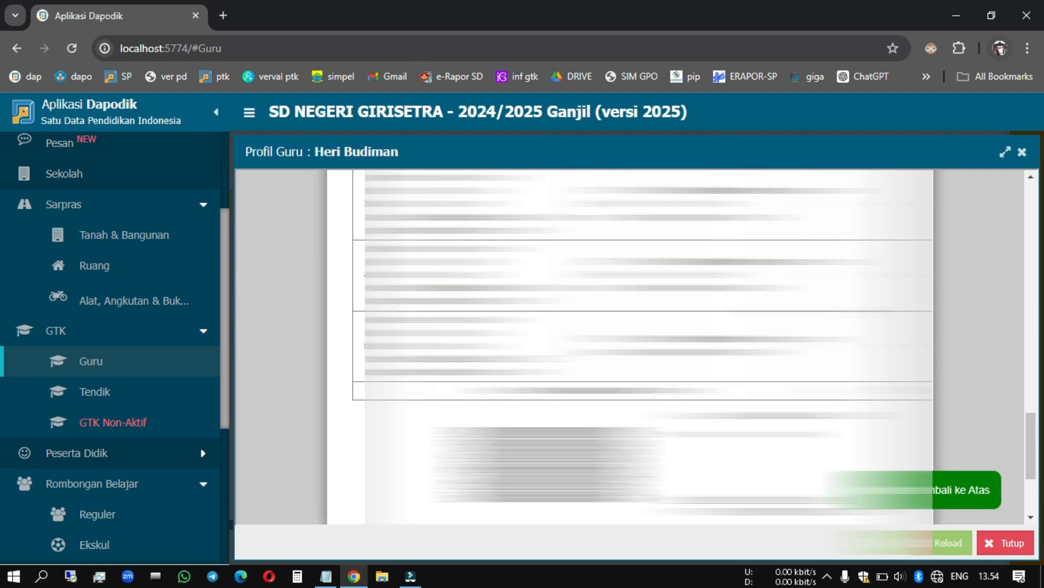
pyautogui.scroll(2, 631, 349)
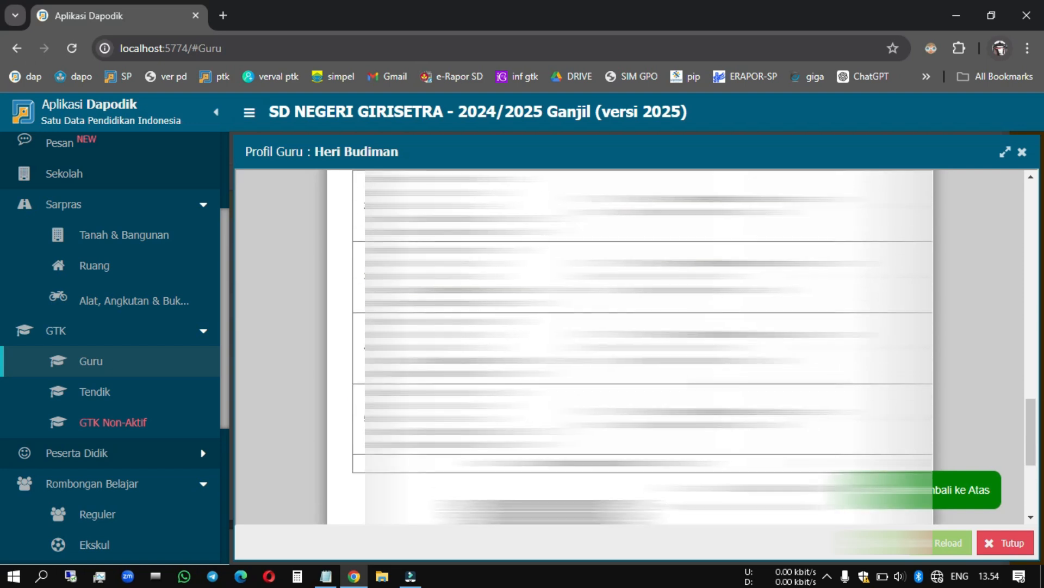
pyautogui.scroll(1, 631, 348)
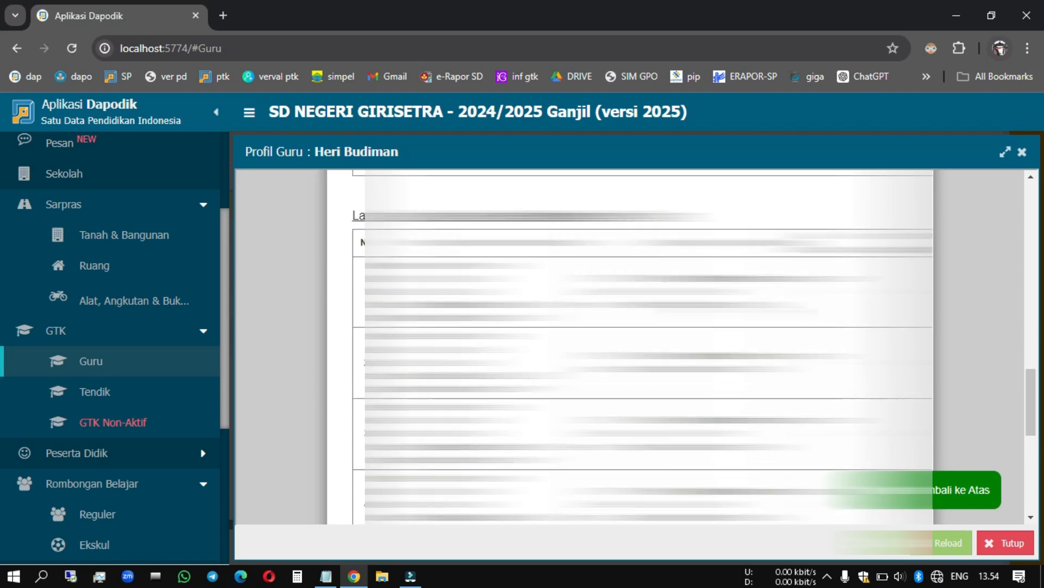
pyautogui.click(957, 489)
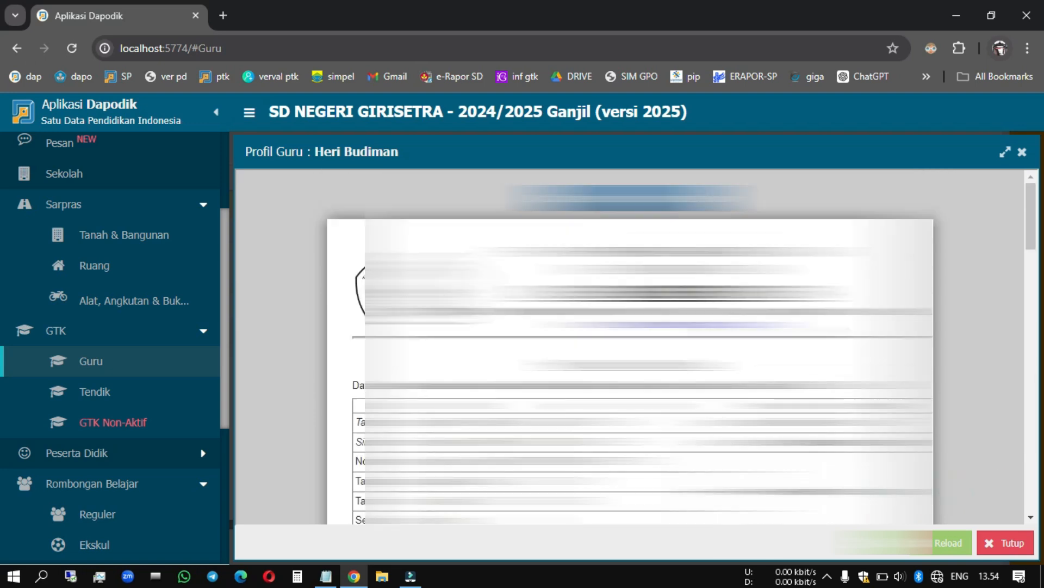
pyautogui.click(1023, 152)
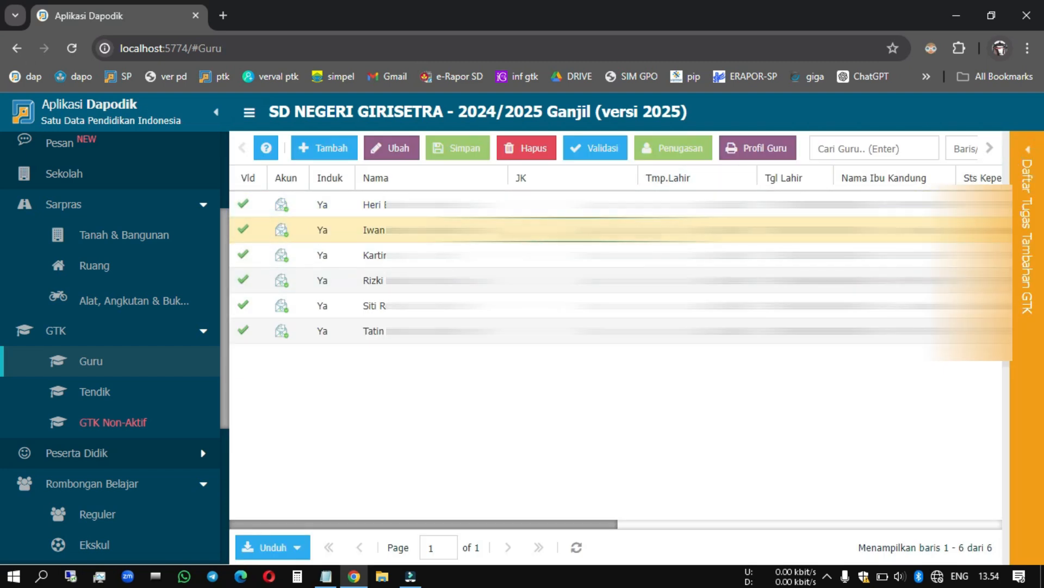
# Step: Read through the third teacher's profile report
pyautogui.click(544, 254)
pyautogui.click(779, 152)
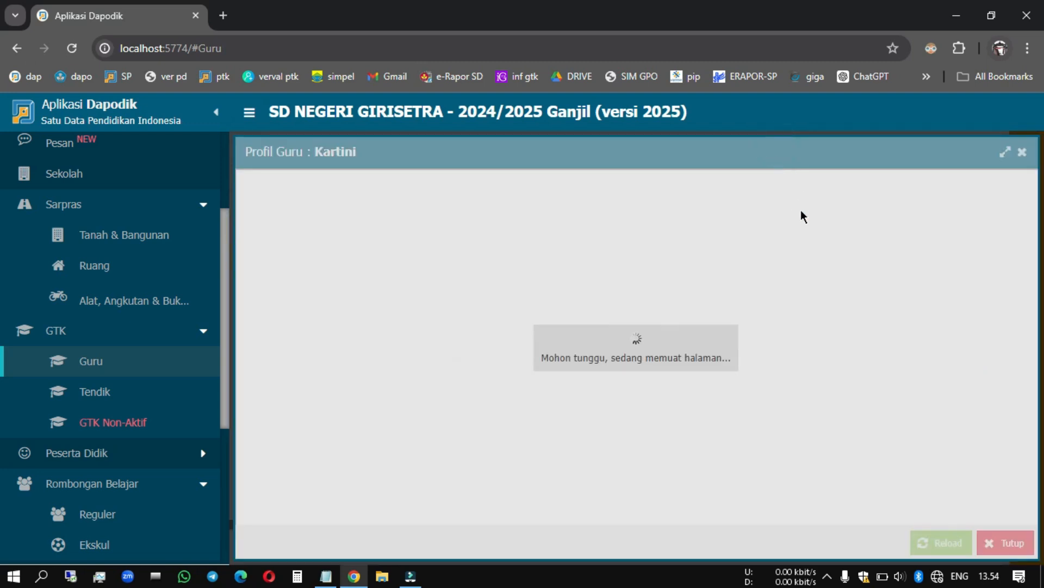
pyautogui.scroll(-5, 802, 215)
pyautogui.scroll(-3, 633, 347)
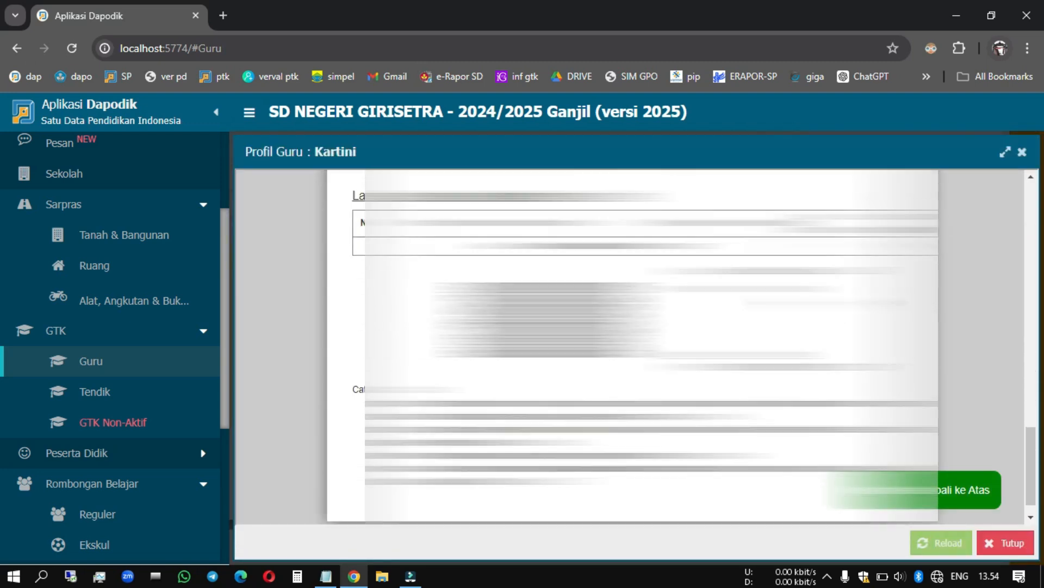
pyautogui.scroll(5, 634, 346)
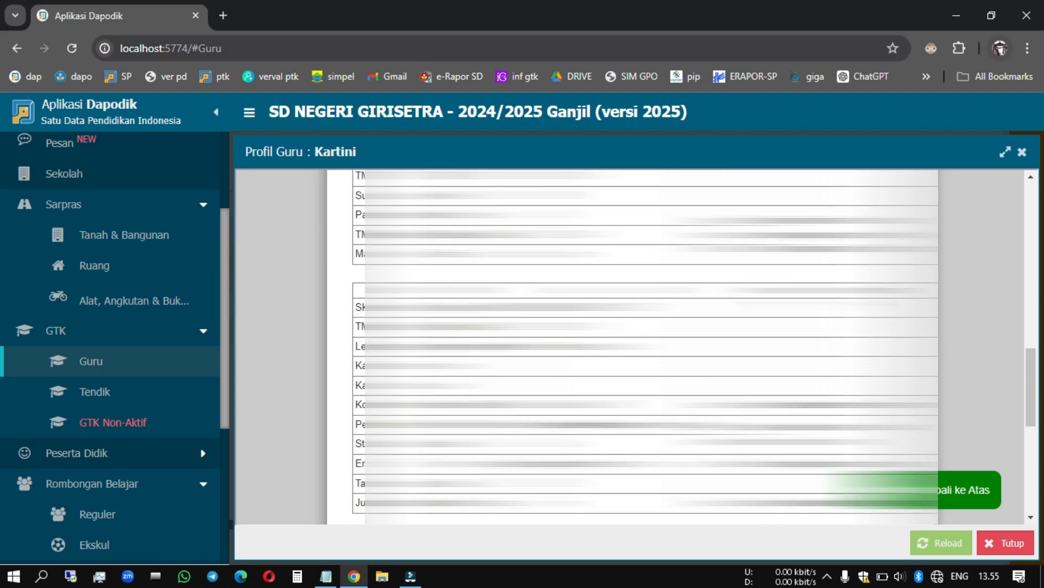
pyautogui.scroll(-8, 634, 347)
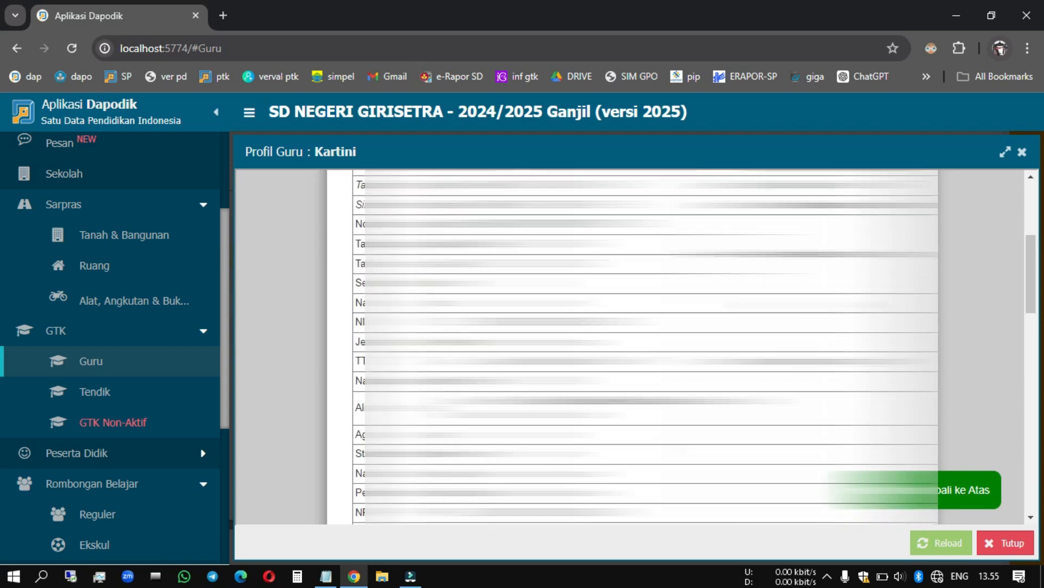
pyautogui.scroll(-4, 634, 347)
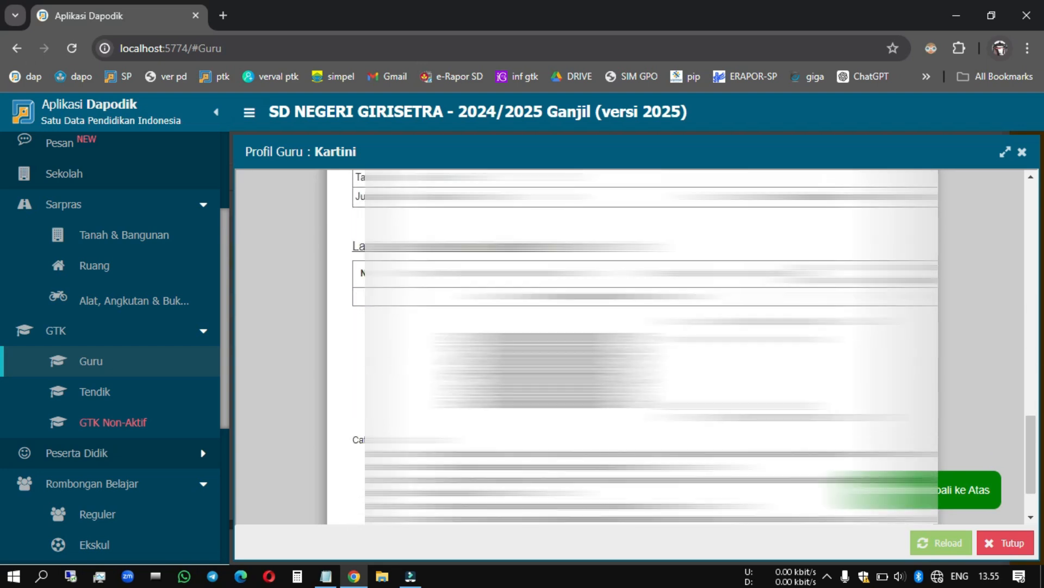
pyautogui.click(1023, 154)
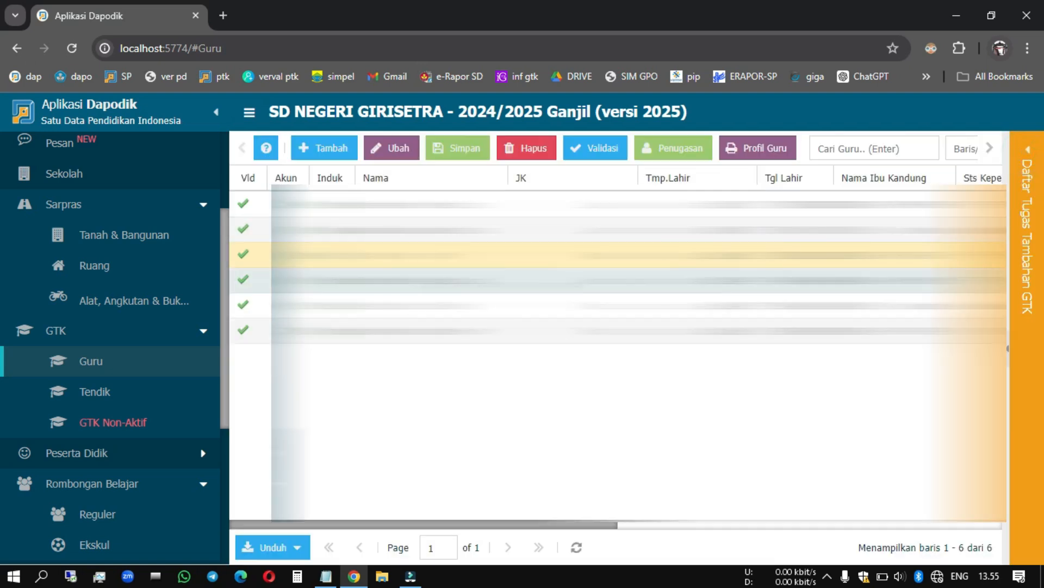
# Step: Review the sixth teacher's profile, showing Sekolah Induk Ya and a Kelas 4 assignment
pyautogui.click(381, 330)
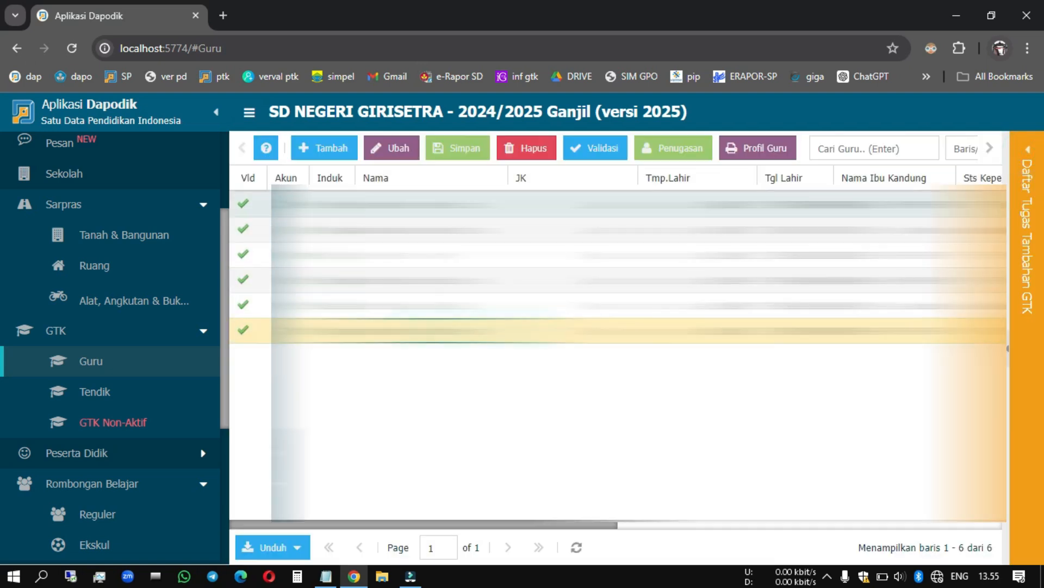
pyautogui.click(773, 155)
pyautogui.scroll(-10, 633, 346)
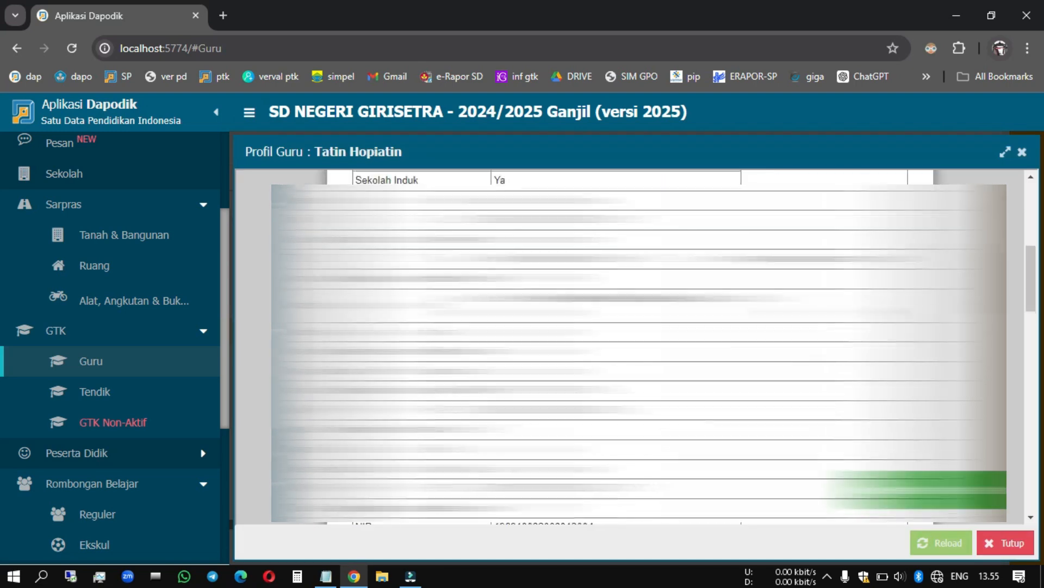
pyautogui.scroll(-8, 634, 346)
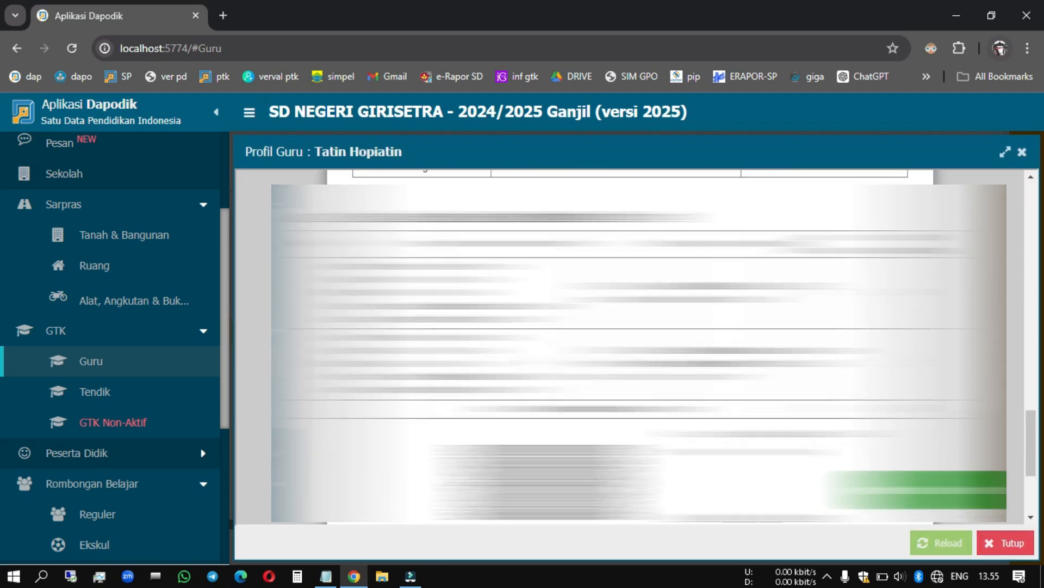
pyautogui.scroll(-3, 634, 347)
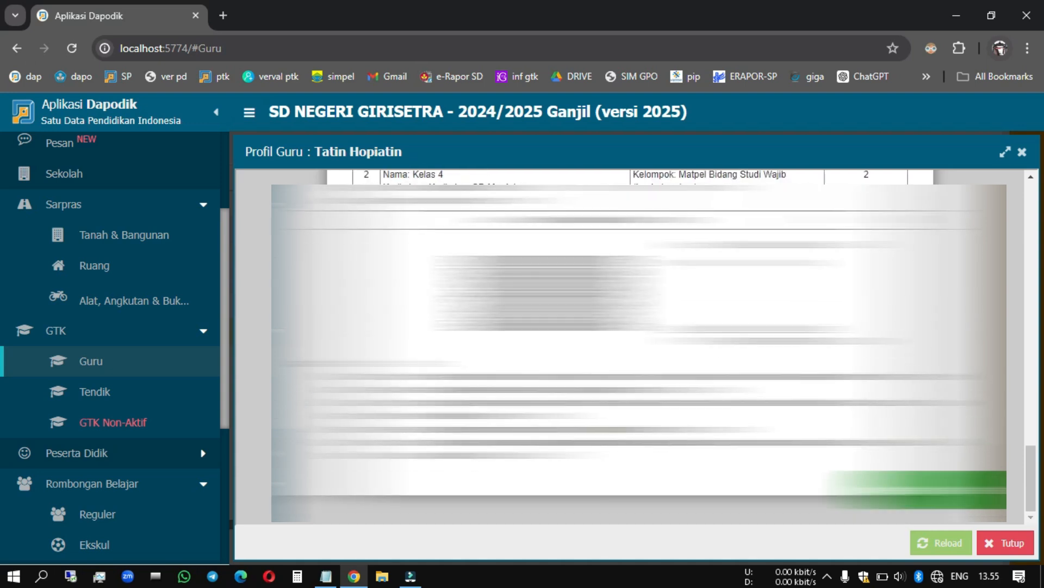
pyautogui.click(1022, 153)
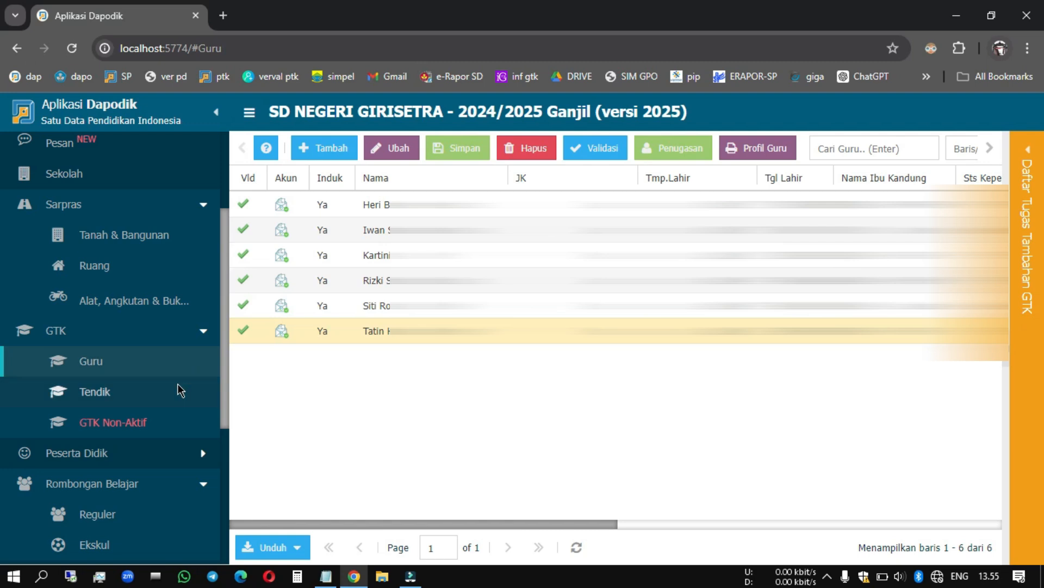
# Step: Mark the first Tendik staff member's assignment active in all twelve months and save
pyautogui.click(149, 397)
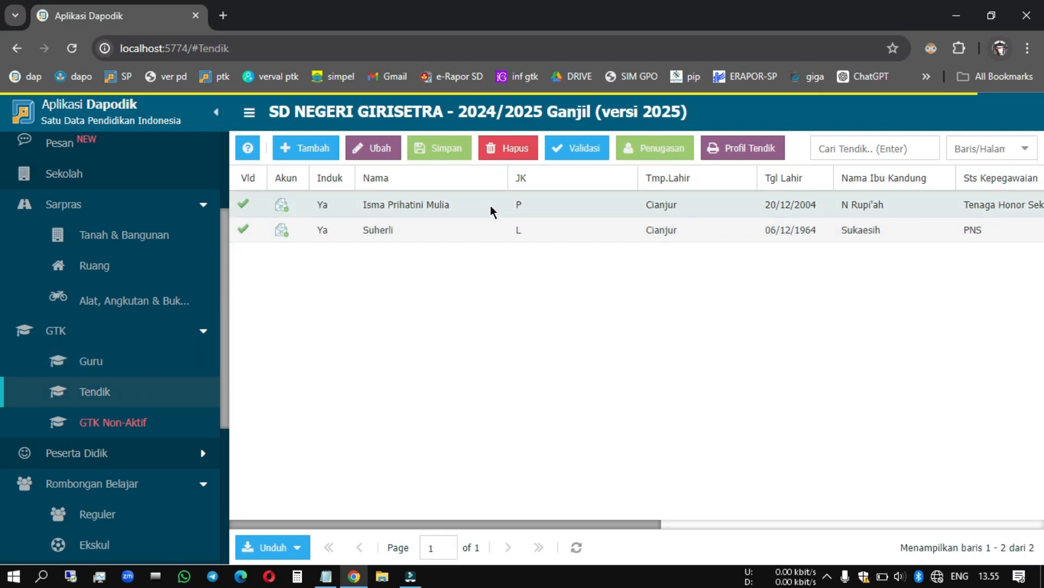
pyautogui.click(491, 207)
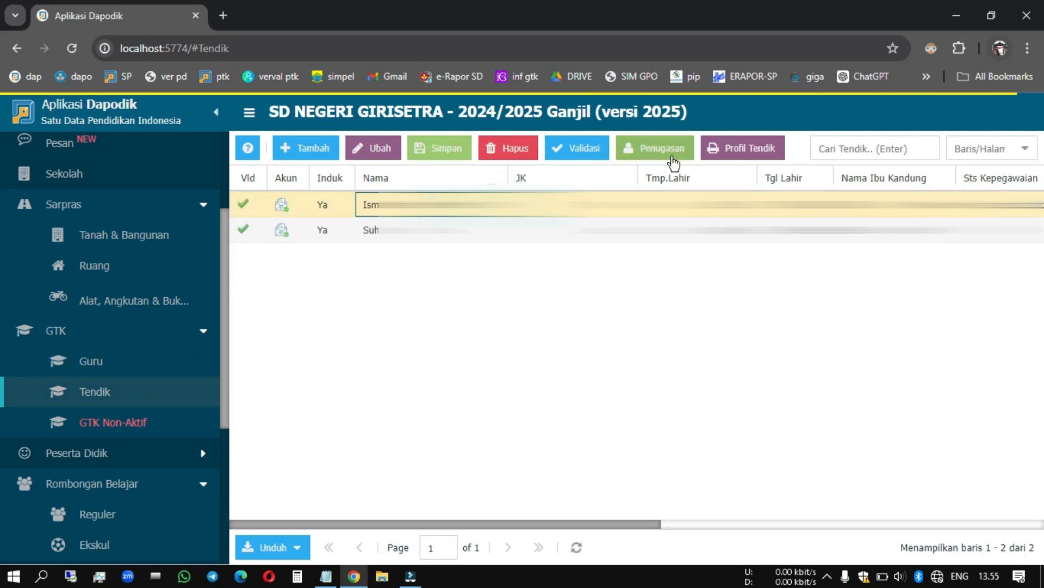
pyautogui.click(678, 155)
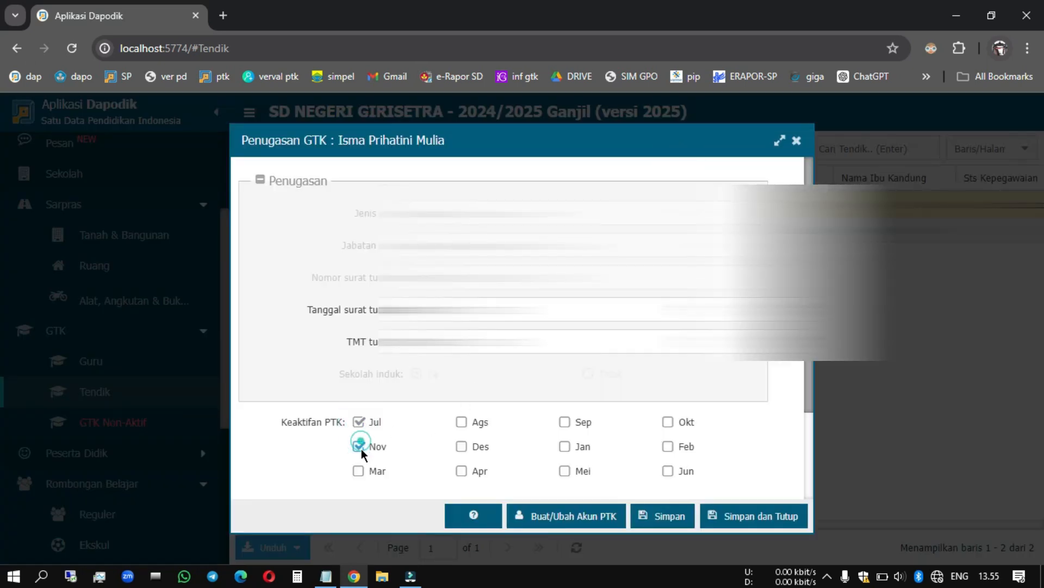
pyautogui.click(461, 470)
pyautogui.click(461, 446)
pyautogui.click(461, 422)
pyautogui.click(565, 421)
pyautogui.click(566, 471)
pyautogui.click(670, 469)
pyautogui.click(735, 512)
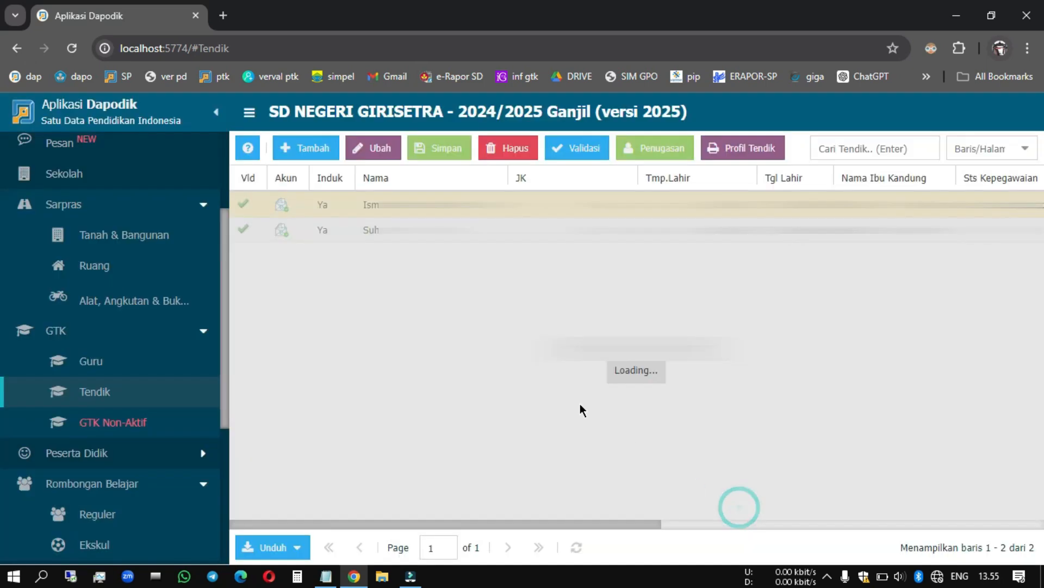
# Step: Check the second staff member's assignment and recheck the first one's
pyautogui.click(652, 150)
pyautogui.scroll(-2, 633, 375)
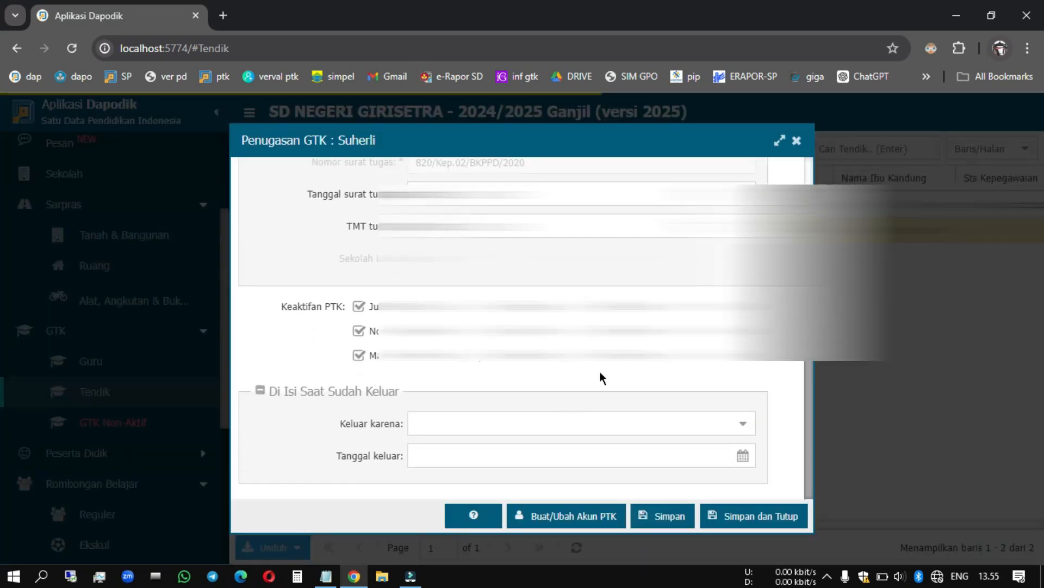
pyautogui.click(798, 143)
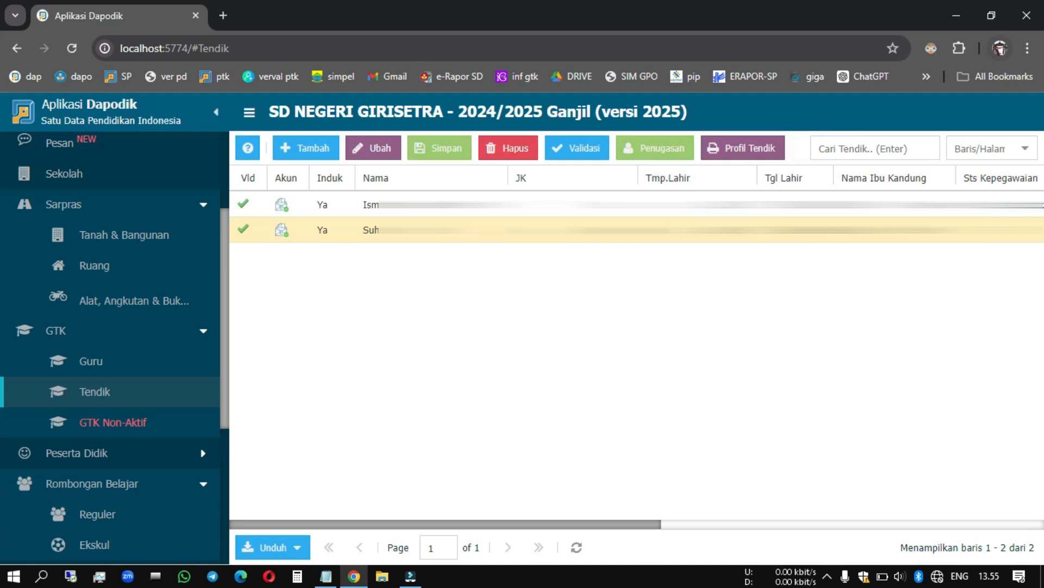
pyautogui.click(639, 154)
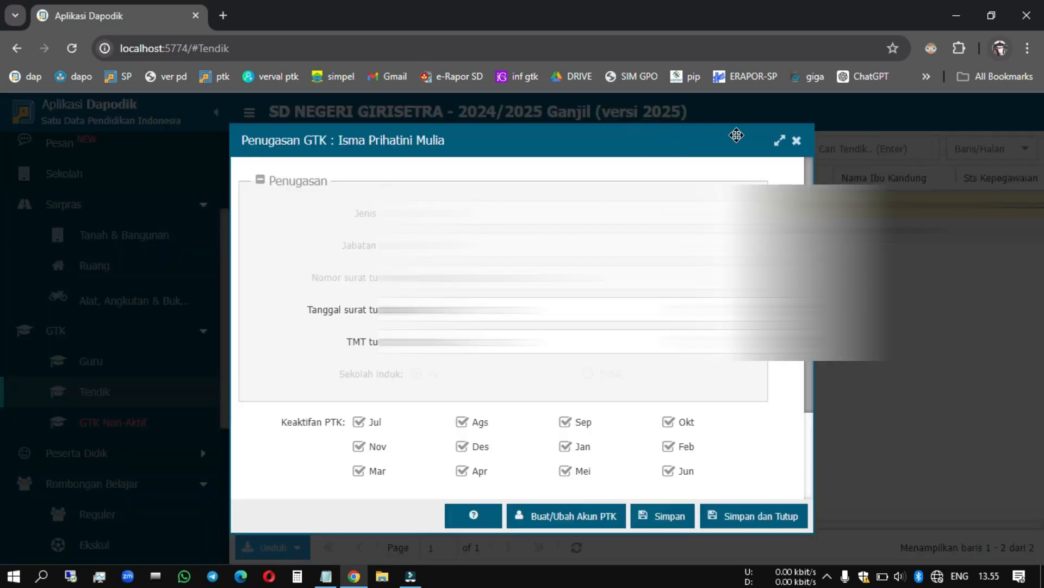
pyautogui.click(787, 141)
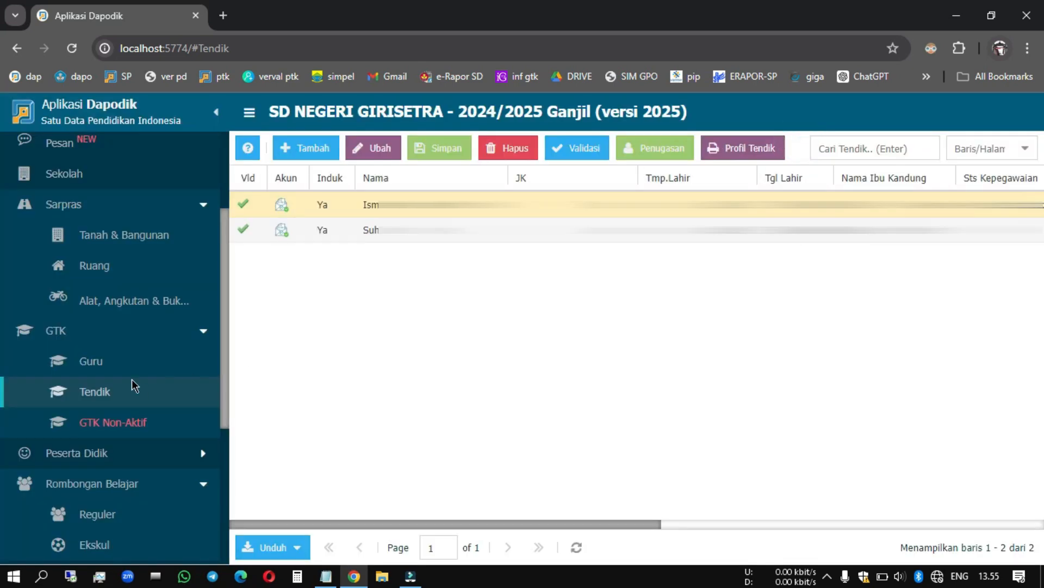
# Step: Review the fifth and last teachers' assignments in the Guru list
pyautogui.click(131, 361)
pyautogui.click(506, 306)
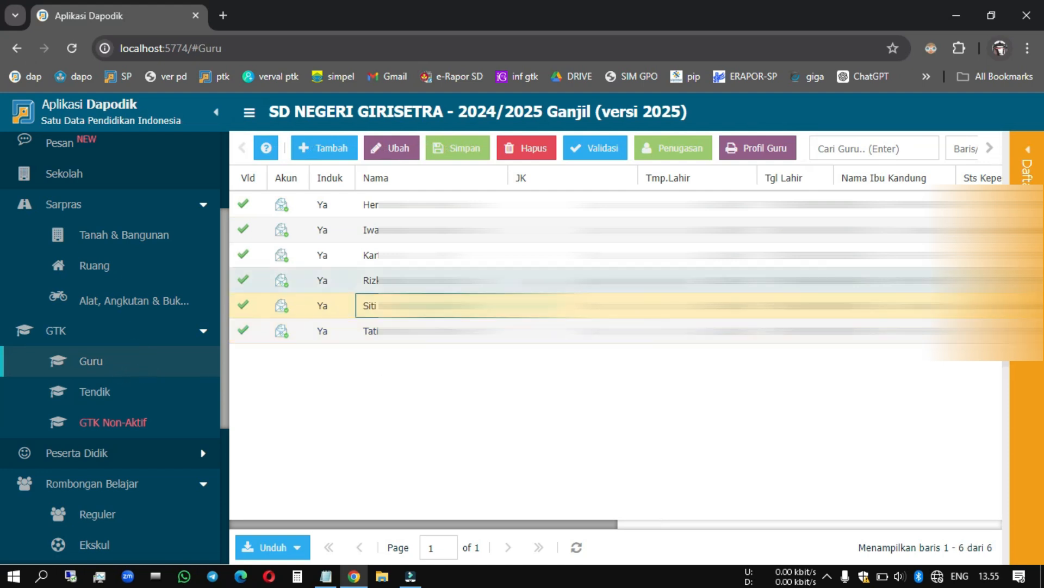
pyautogui.click(673, 147)
pyautogui.scroll(-2, 787, 155)
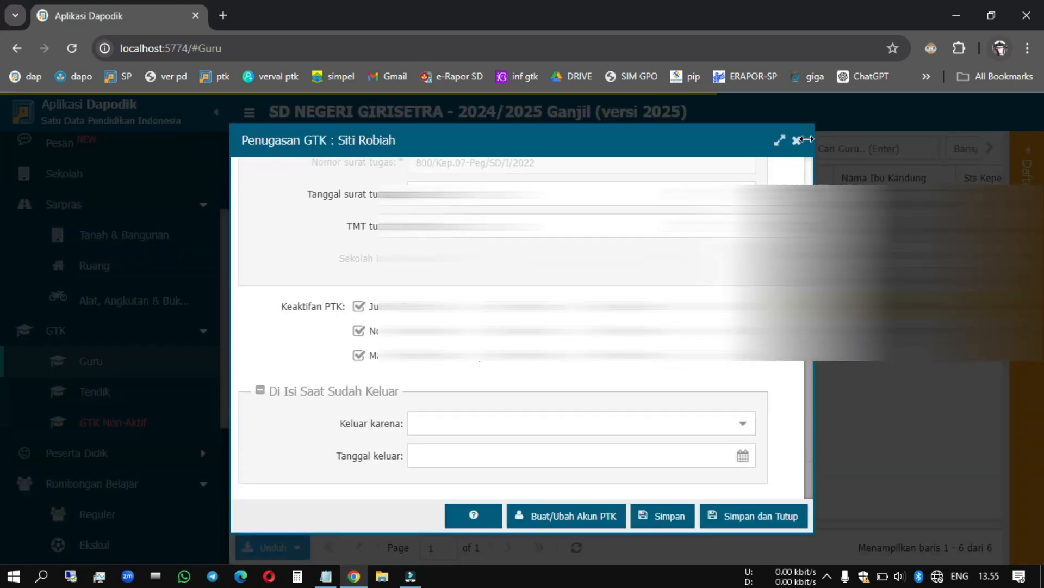
pyautogui.click(797, 140)
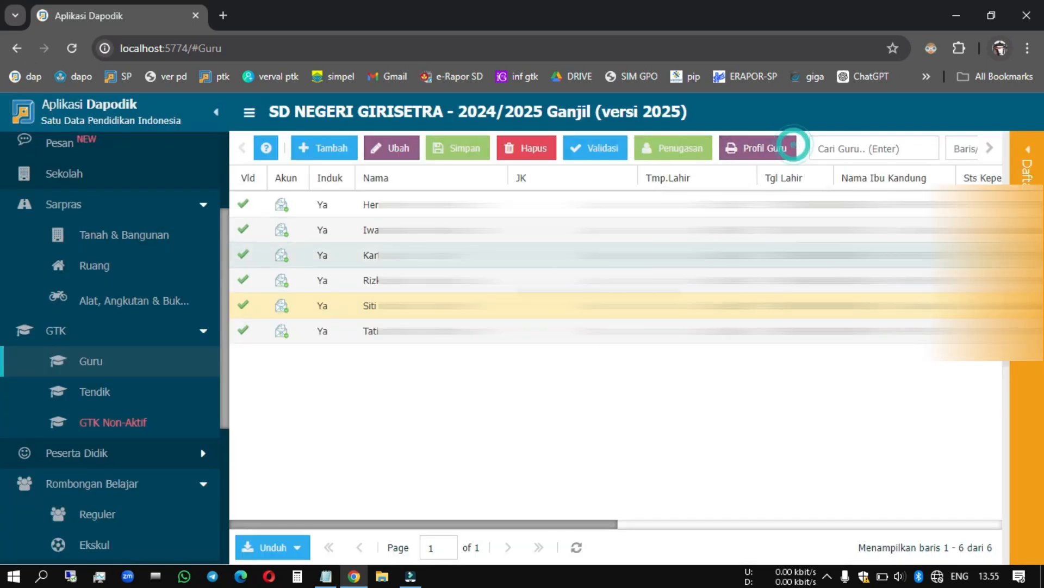
pyautogui.click(661, 147)
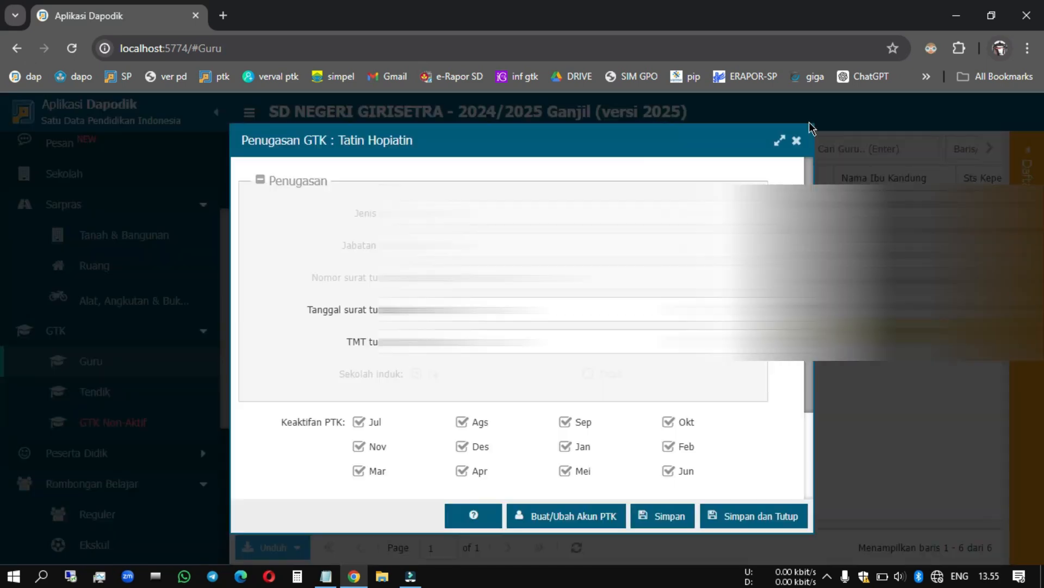
pyautogui.click(798, 144)
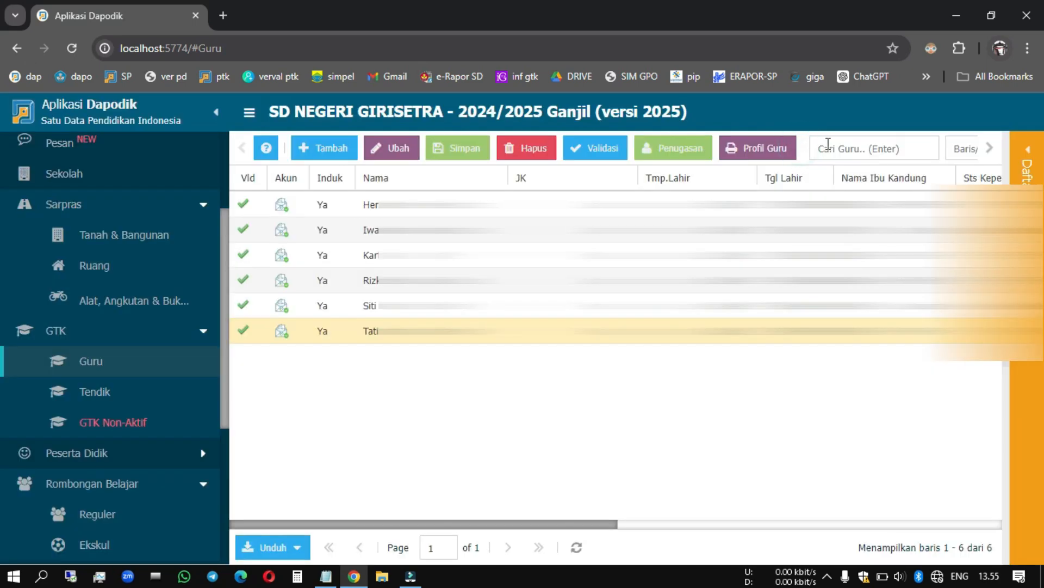
# Step: Open Validasi Lokal and compute the GTK and Sarpras validation results
pyautogui.scroll(-4, 172, 423)
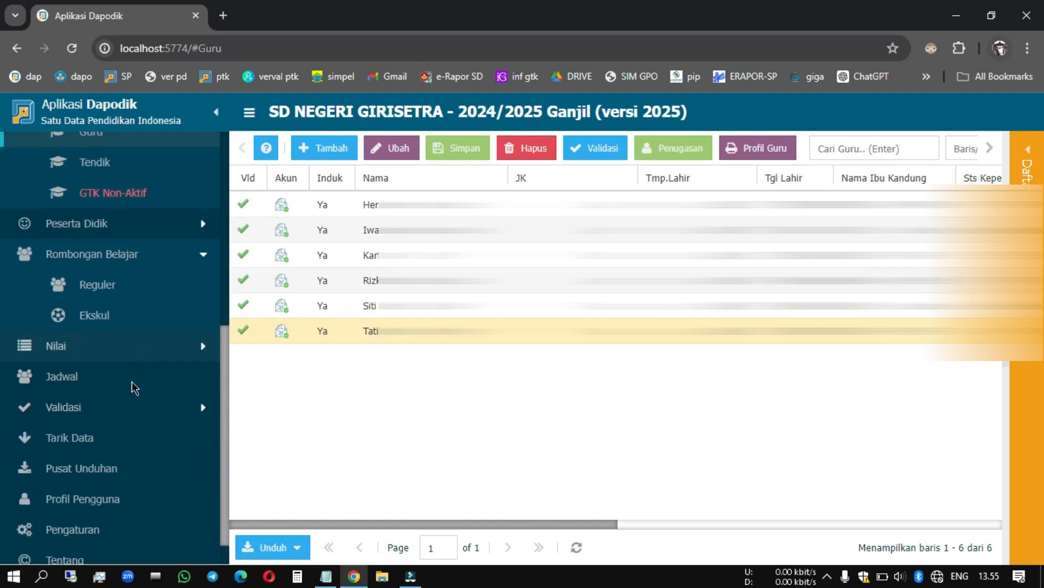
pyautogui.click(140, 408)
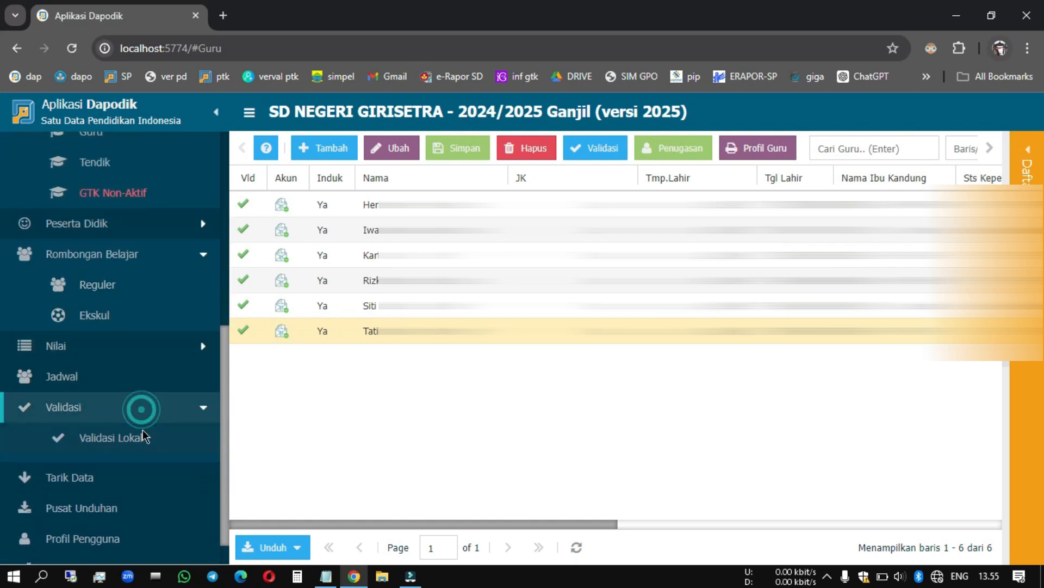
pyautogui.click(141, 438)
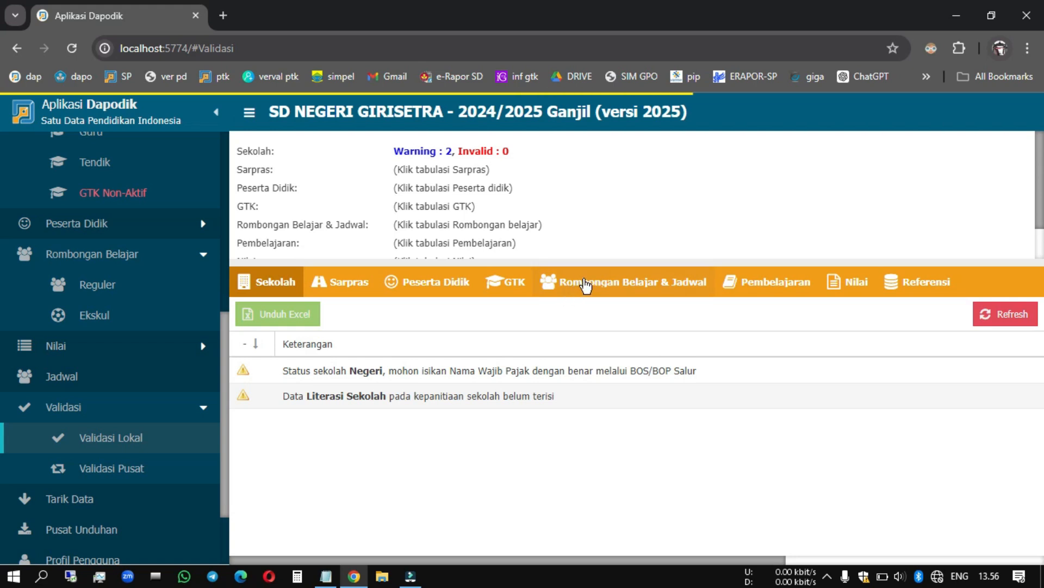
pyautogui.click(511, 284)
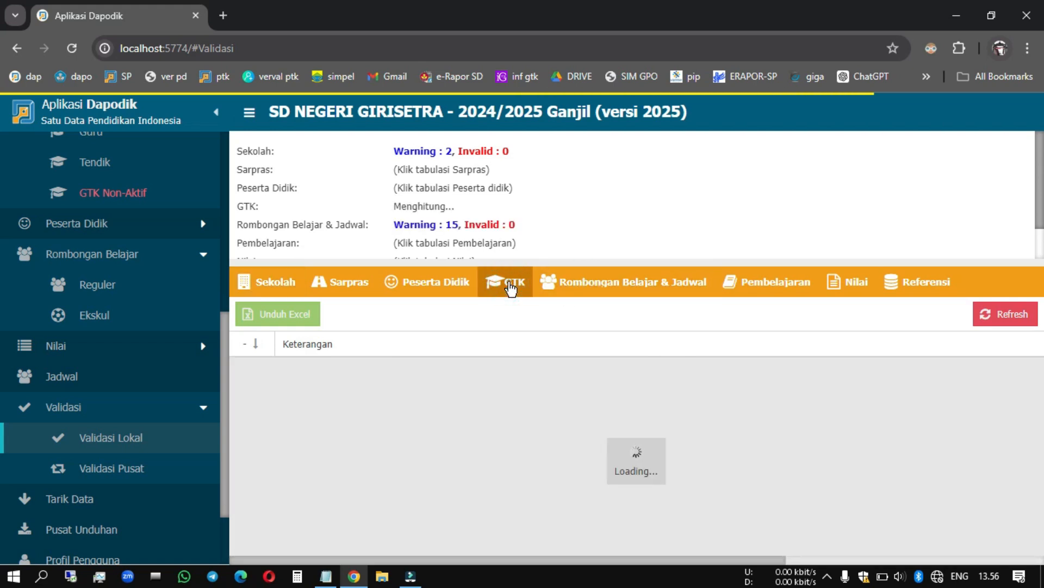
pyautogui.click(359, 283)
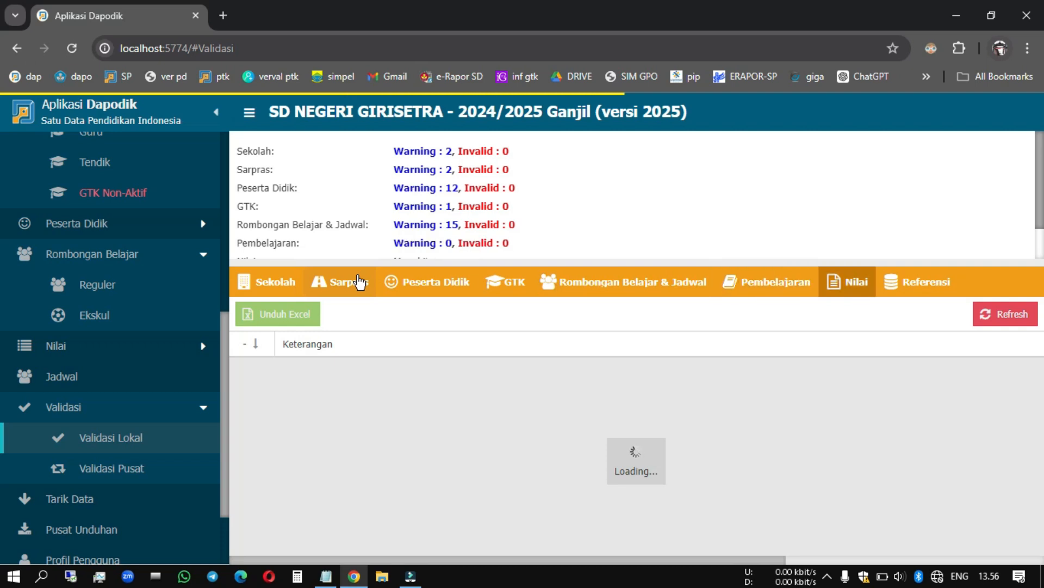
pyautogui.scroll(-2, 427, 242)
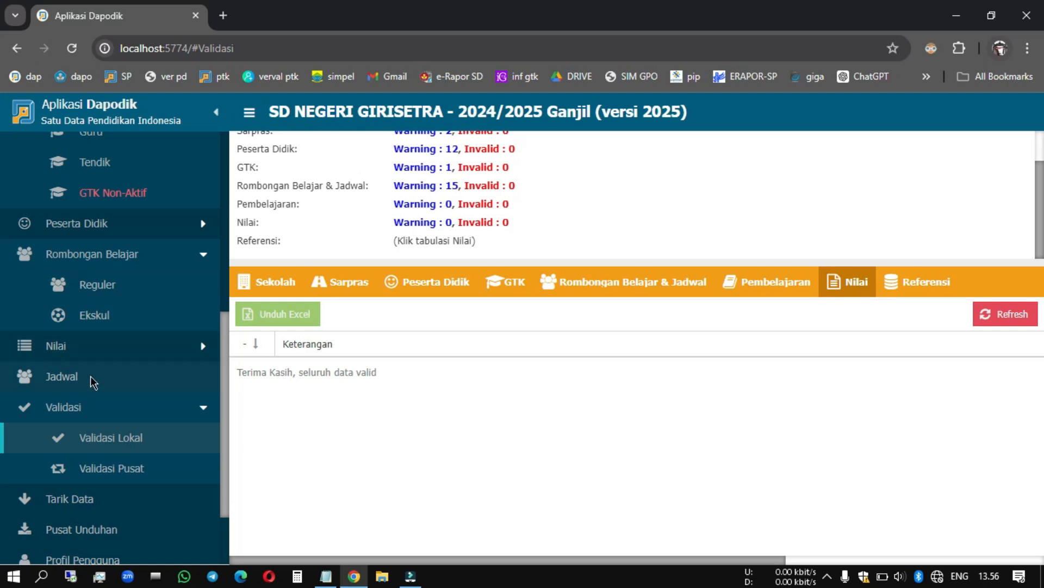
# Step: Open Jadwal Pembelajaran and choose Ruang Kelas II from the room list
pyautogui.click(70, 377)
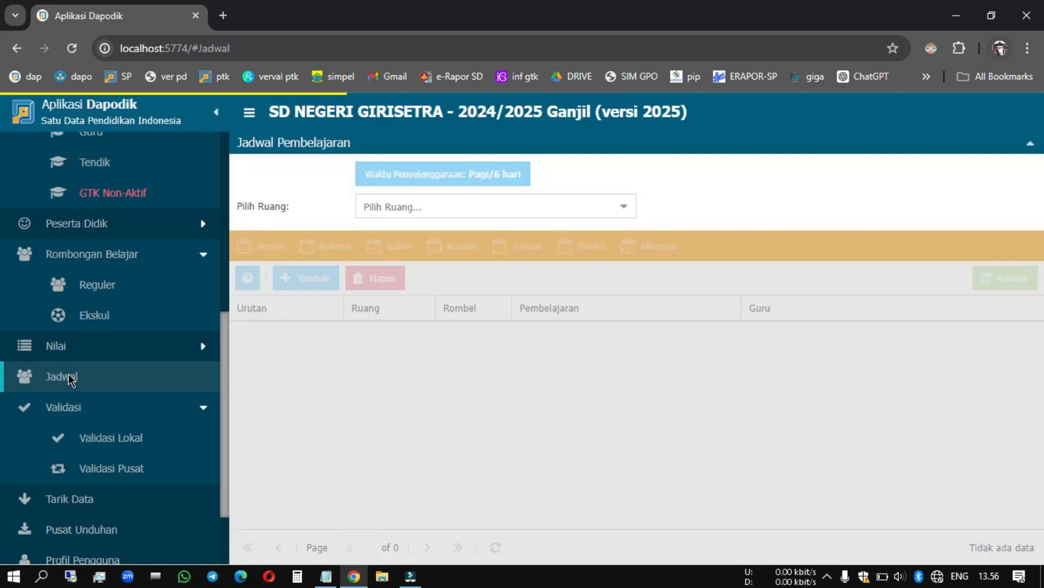
pyautogui.click(620, 209)
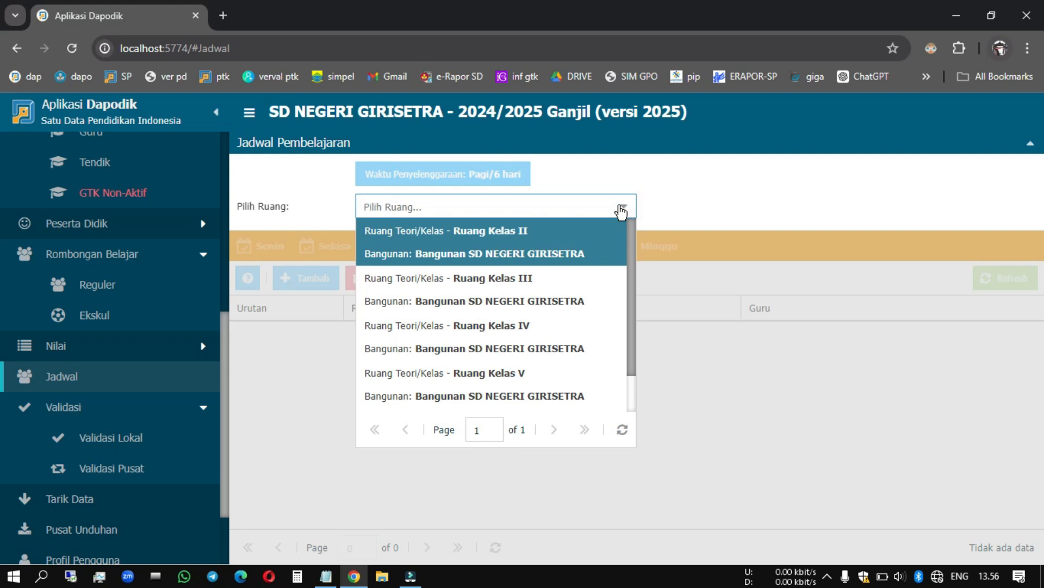
pyautogui.scroll(-1, 597, 303)
pyautogui.scroll(1, 596, 303)
pyautogui.scroll(-2, 549, 293)
pyautogui.scroll(2, 548, 283)
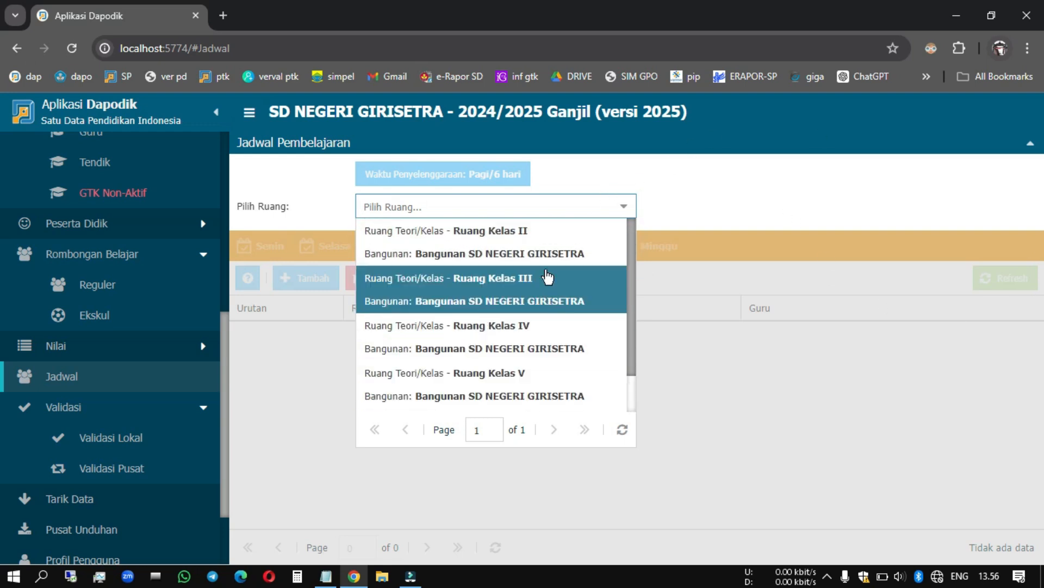
pyautogui.click(496, 254)
# Step: Add two lesson entries to Ruang Kelas II's currently shown day
pyautogui.click(299, 283)
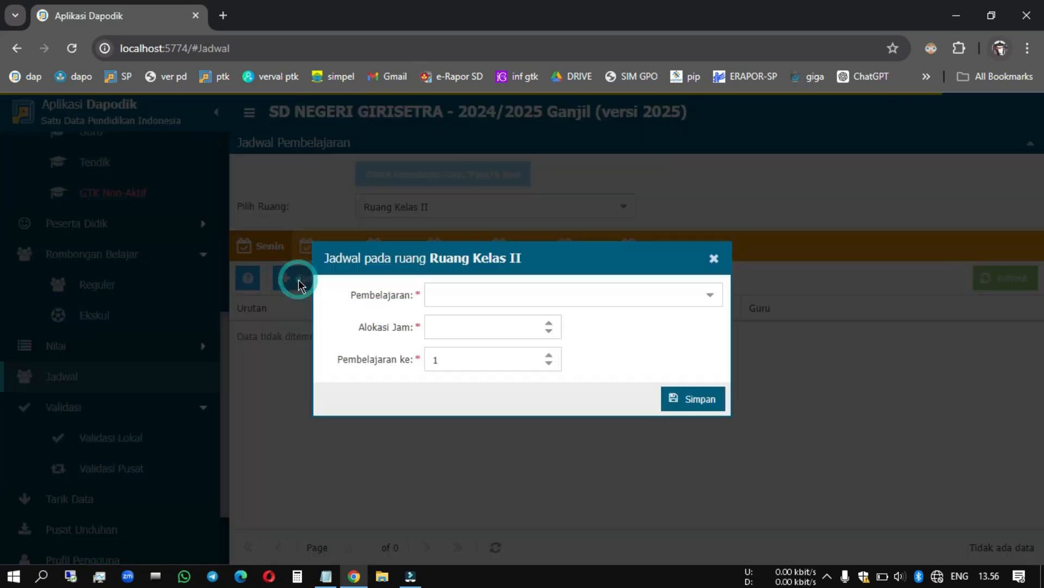
pyautogui.click(714, 259)
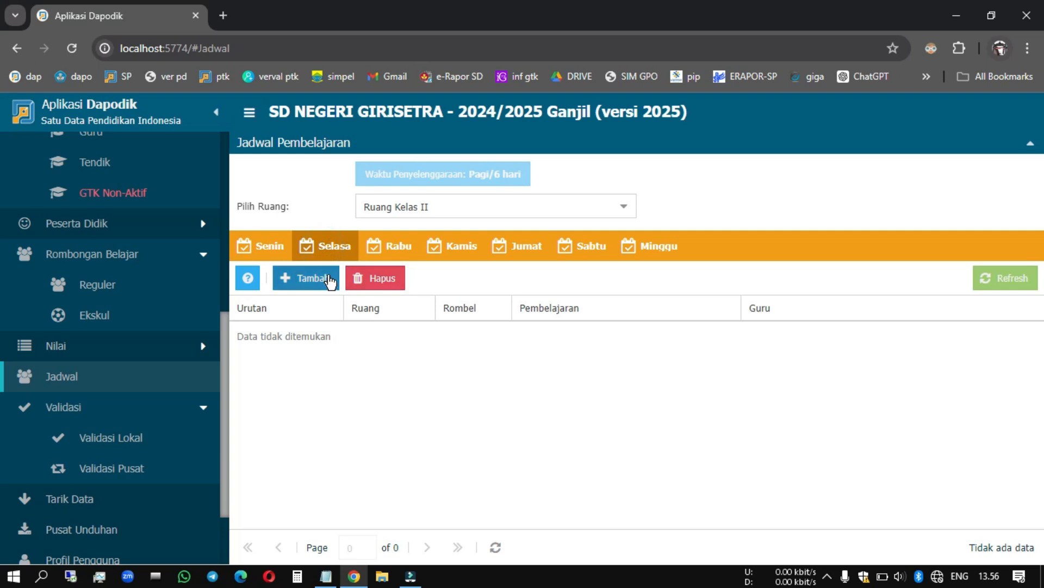
pyautogui.click(303, 278)
pyautogui.click(710, 295)
pyautogui.click(625, 321)
pyautogui.click(679, 396)
pyautogui.click(527, 357)
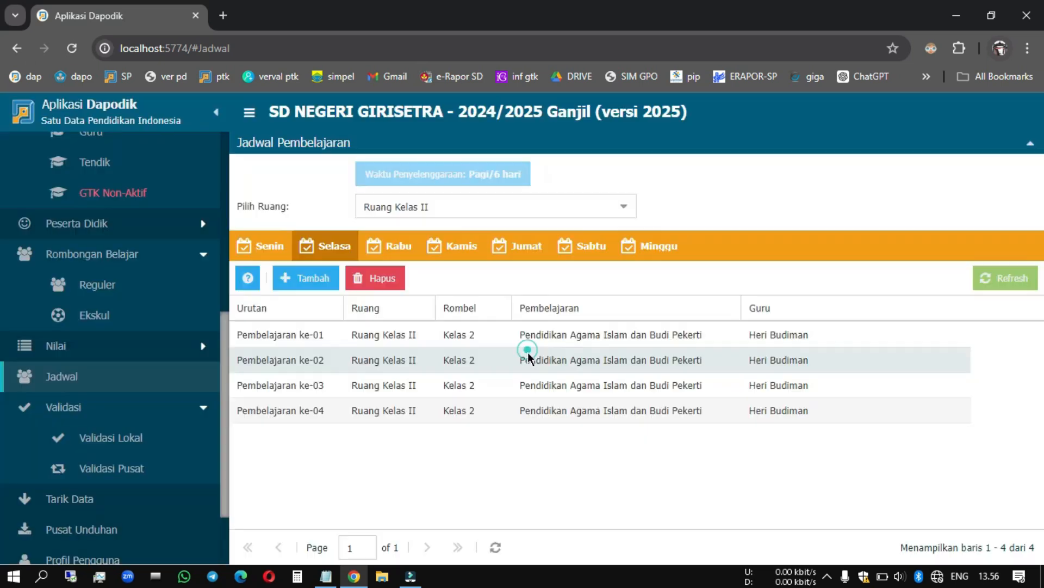
pyautogui.click(303, 278)
pyautogui.click(709, 295)
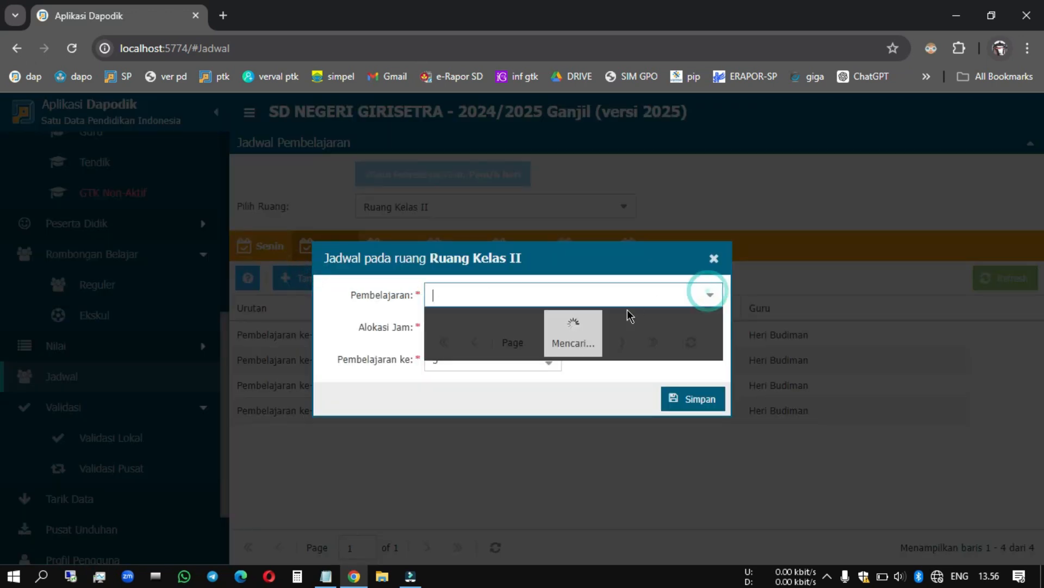
pyautogui.click(611, 357)
pyautogui.click(688, 399)
pyautogui.click(522, 359)
# Step: Add a Guru Kelas SD/MI/SLB lesson to the Senin schedule
pyautogui.click(273, 246)
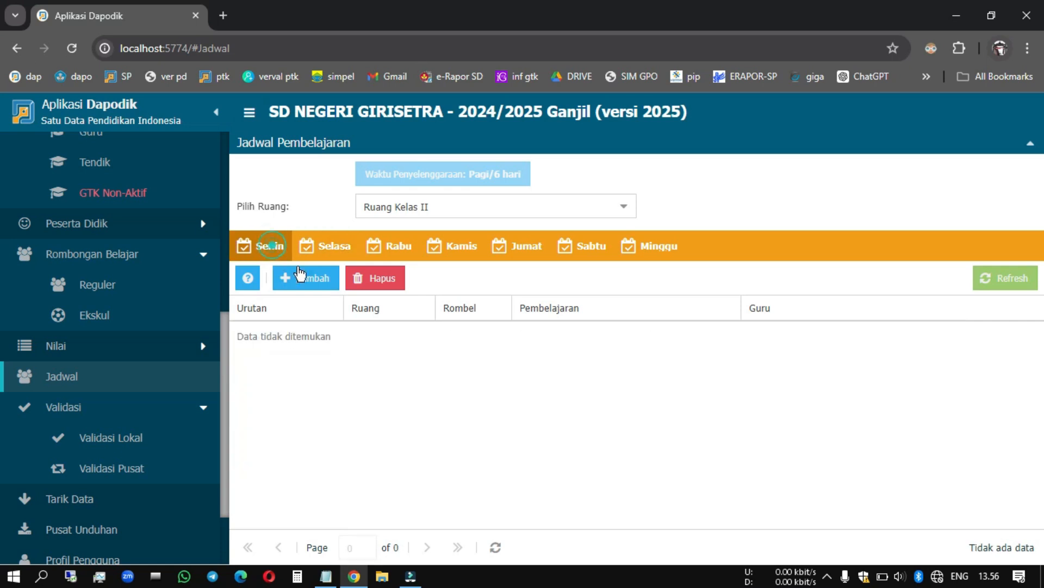
pyautogui.click(300, 274)
pyautogui.click(708, 294)
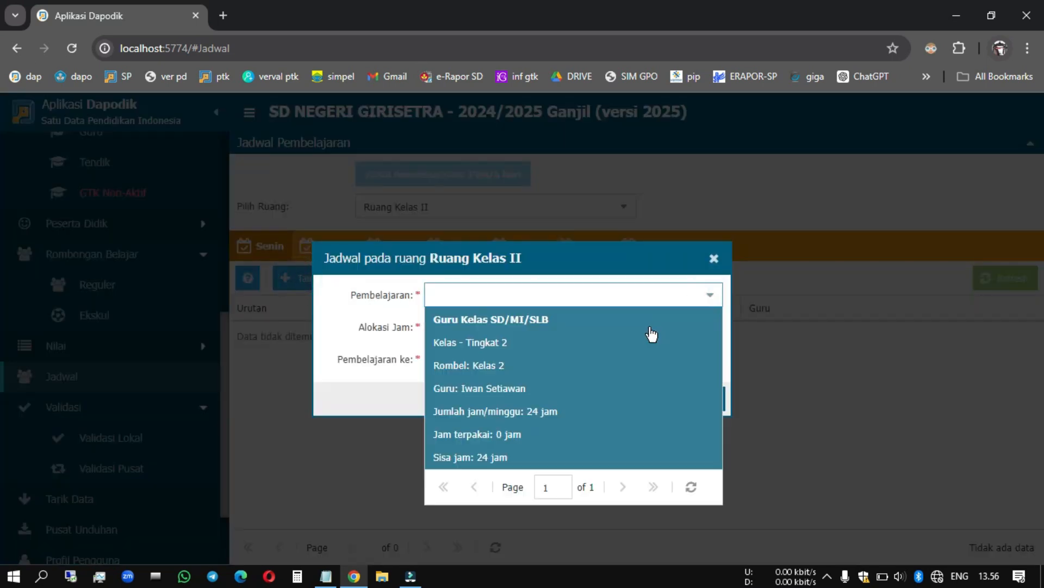
pyautogui.click(650, 331)
pyautogui.doubleClick(474, 329)
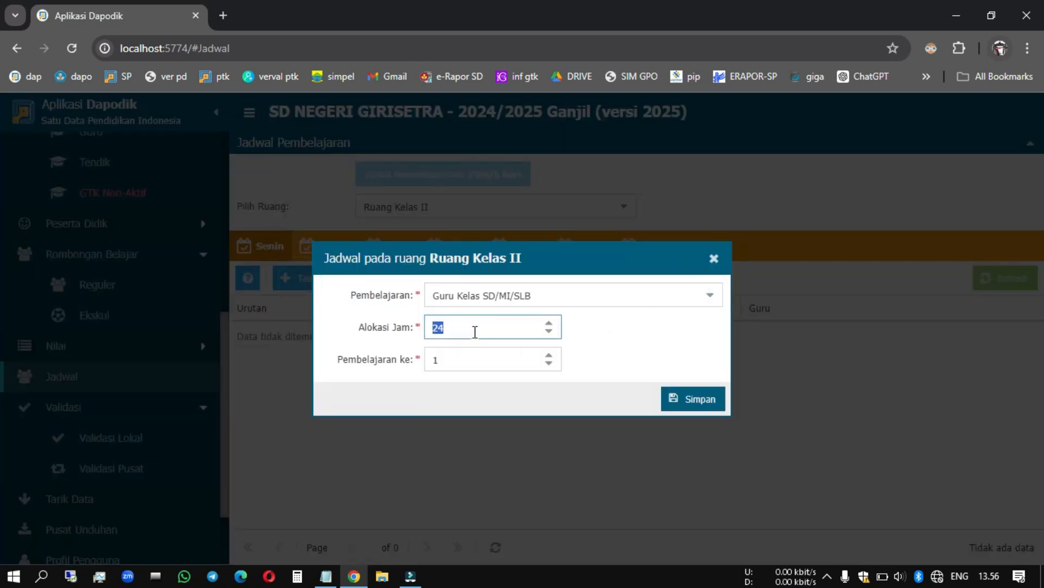
pyautogui.click(669, 391)
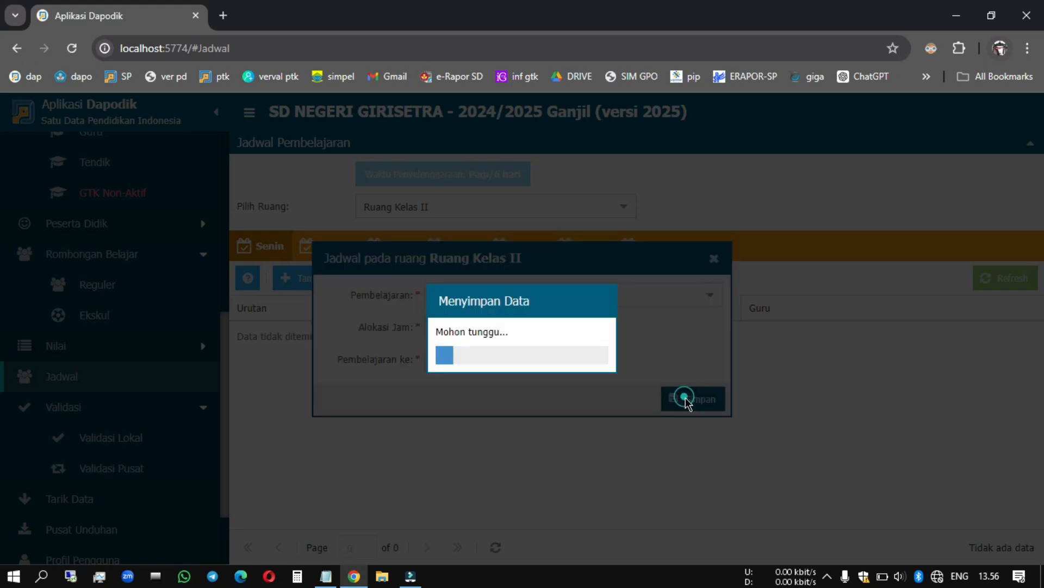
pyautogui.click(524, 359)
# Step: Schedule 6 hours of Guru Kelas SD/MI/SLB on Rabu
pyautogui.click(390, 246)
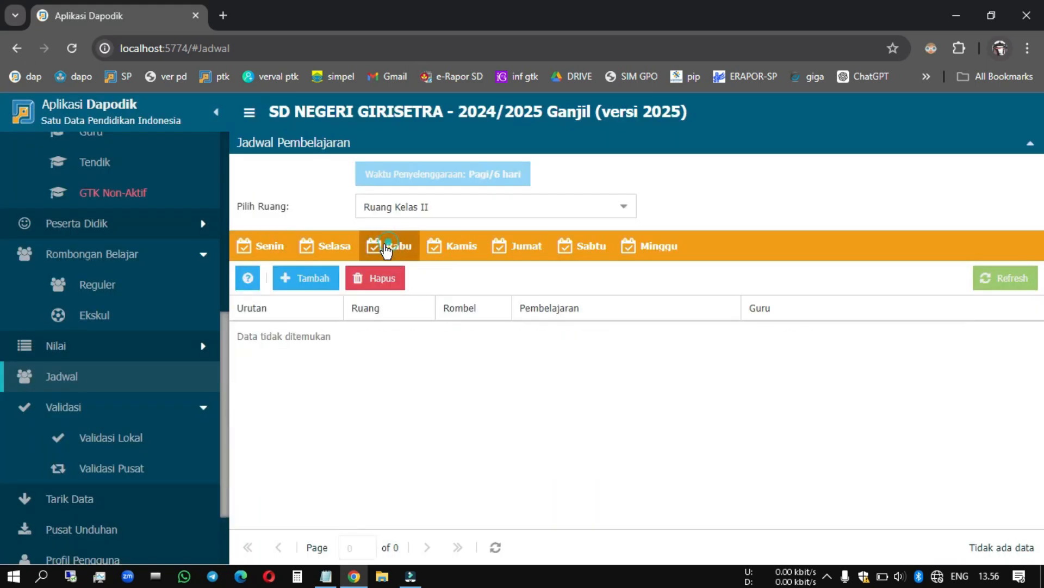
pyautogui.click(300, 277)
pyautogui.click(714, 298)
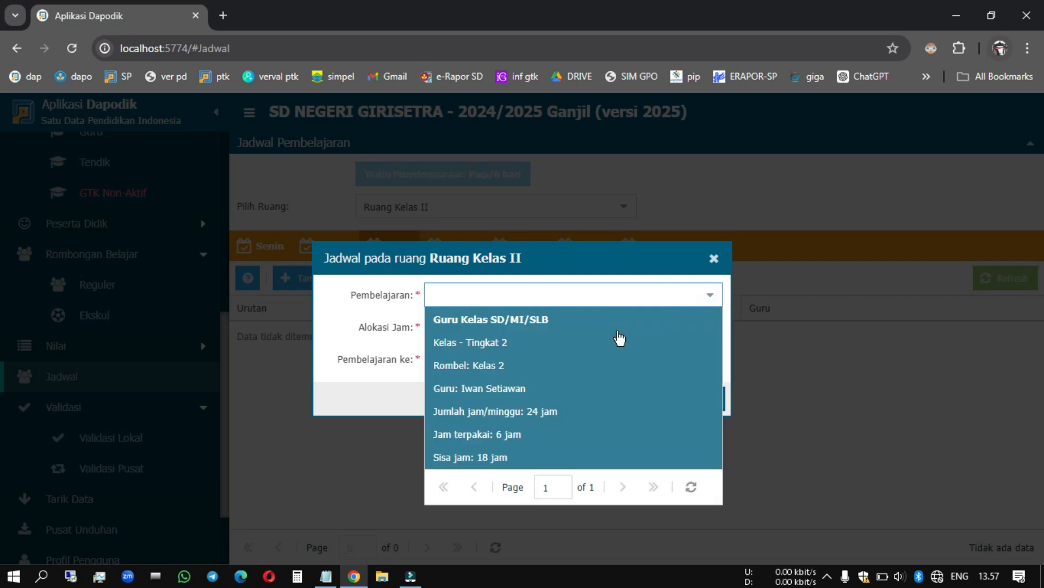
pyautogui.click(617, 329)
pyautogui.doubleClick(489, 326)
pyautogui.write('6')
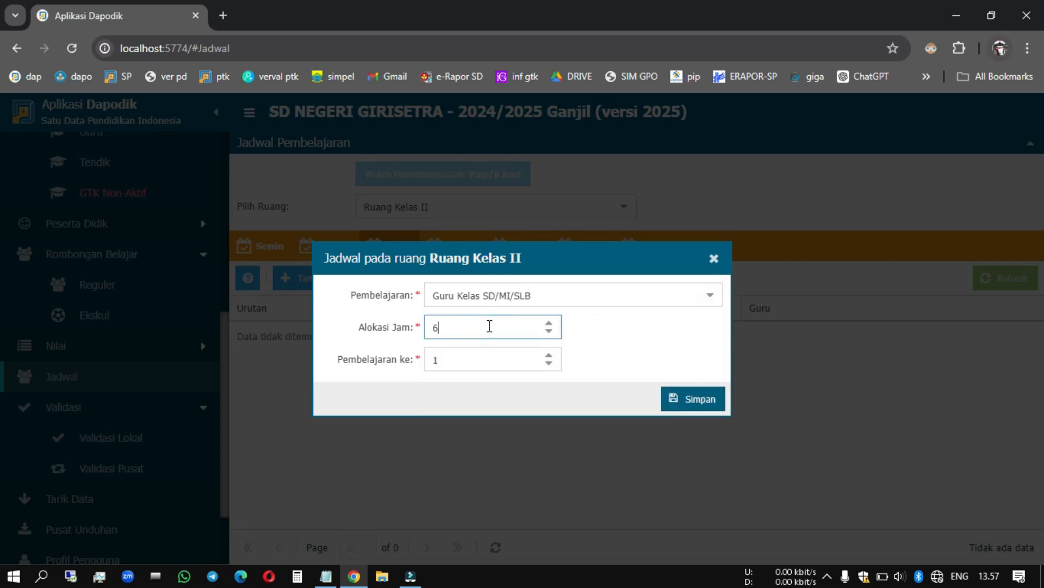
pyautogui.click(693, 396)
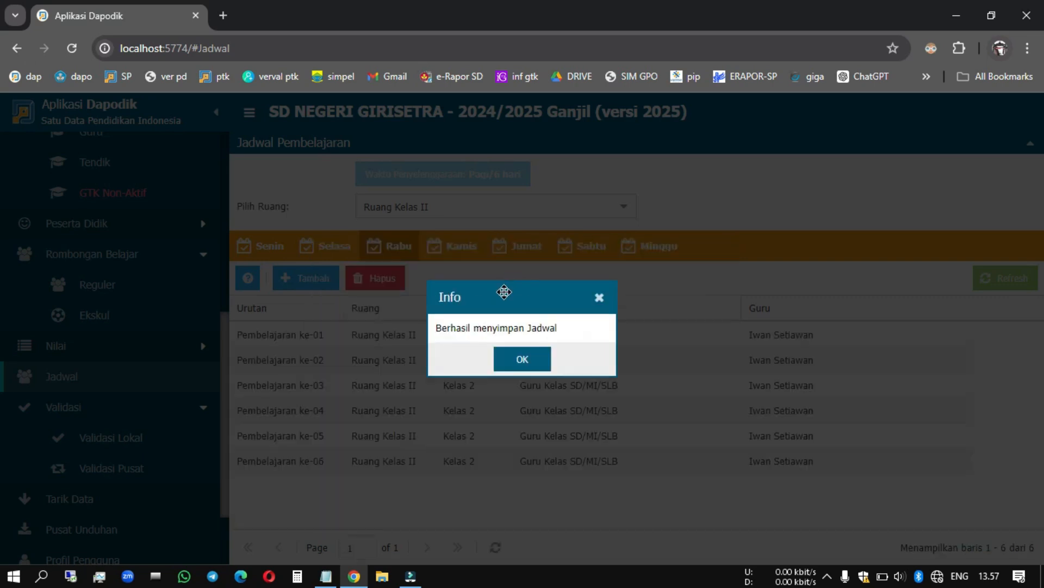
pyautogui.click(508, 360)
# Step: Schedule 6 hours of Guru Kelas SD/MI/SLB on Kamis
pyautogui.click(459, 248)
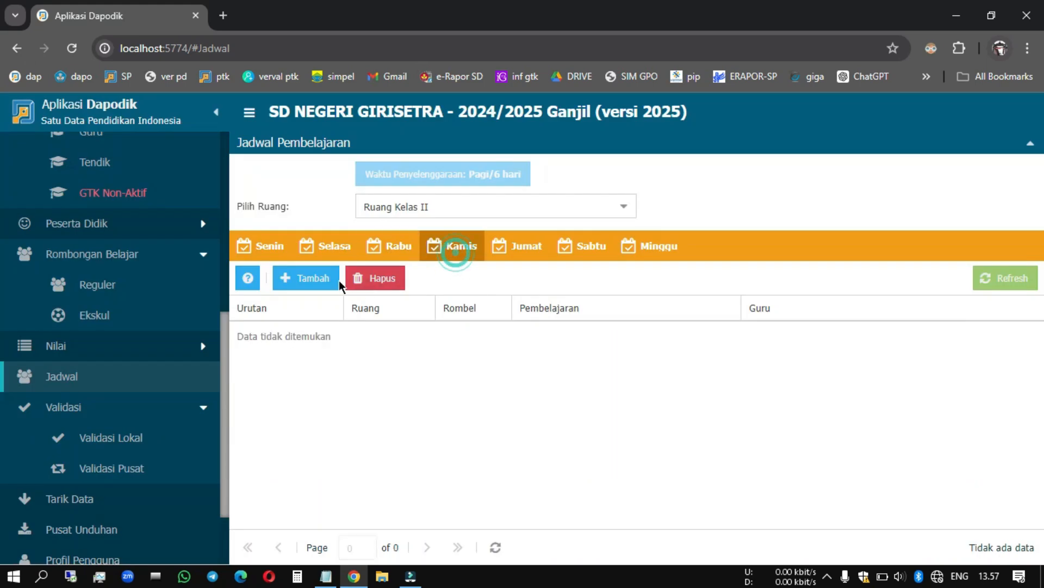
pyautogui.click(283, 278)
pyautogui.click(657, 299)
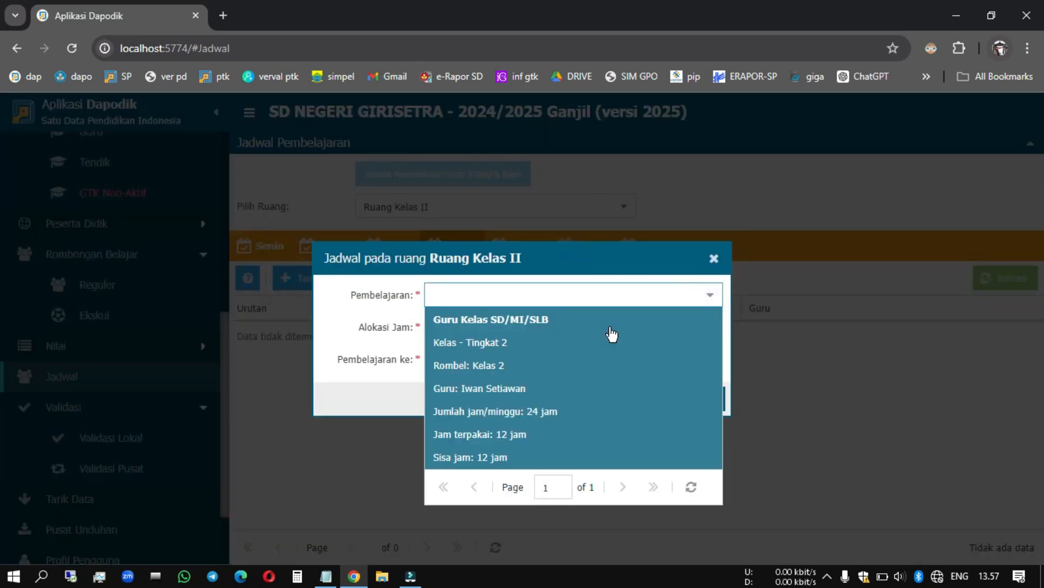
pyautogui.click(609, 323)
pyautogui.click(470, 332)
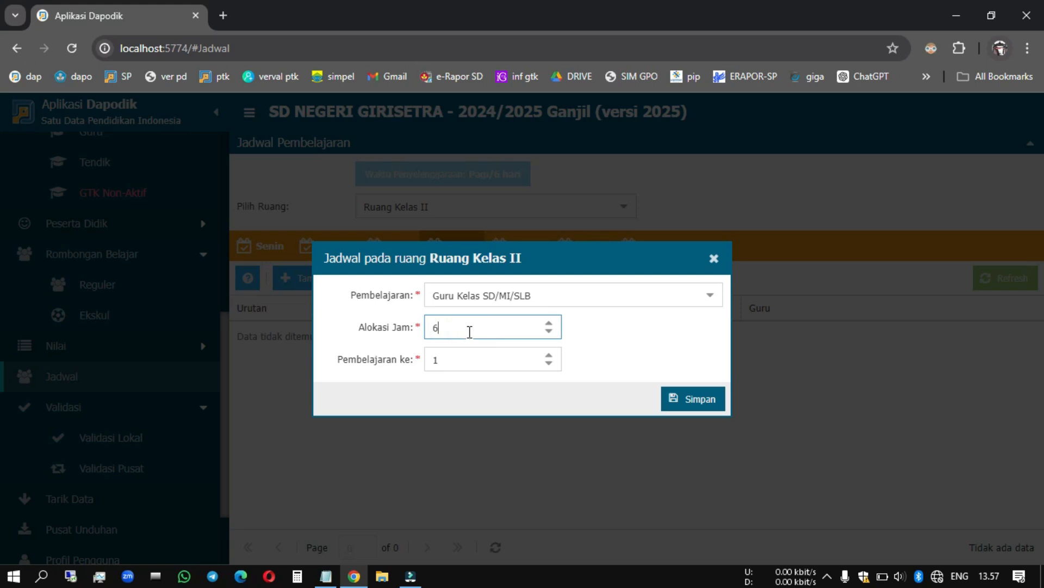
pyautogui.write('6')
pyautogui.click(689, 406)
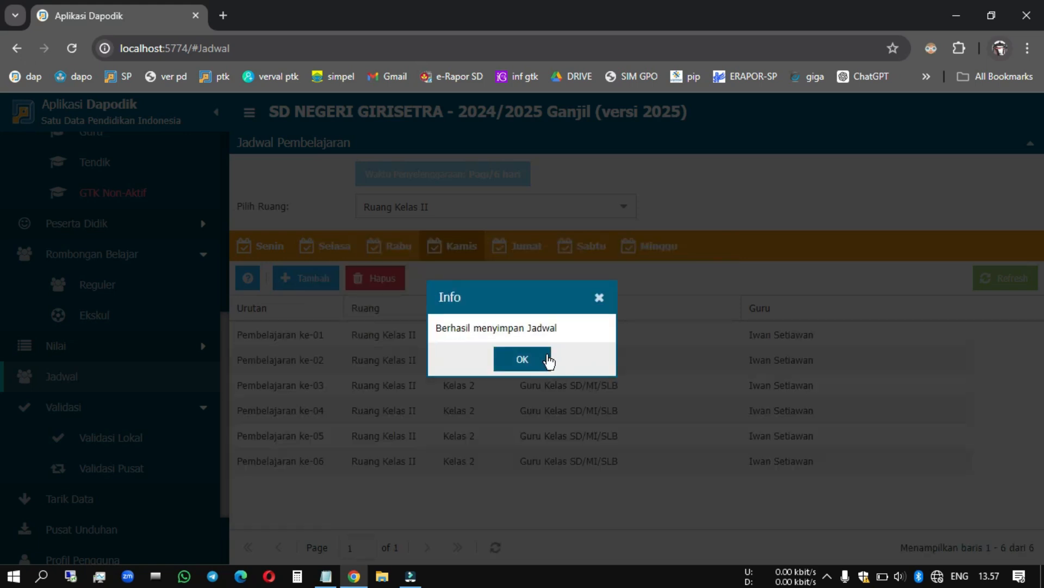
pyautogui.click(543, 360)
# Step: Add a Guru Kelas SD/MI/SLB lesson to the Sabtu schedule
pyautogui.click(531, 249)
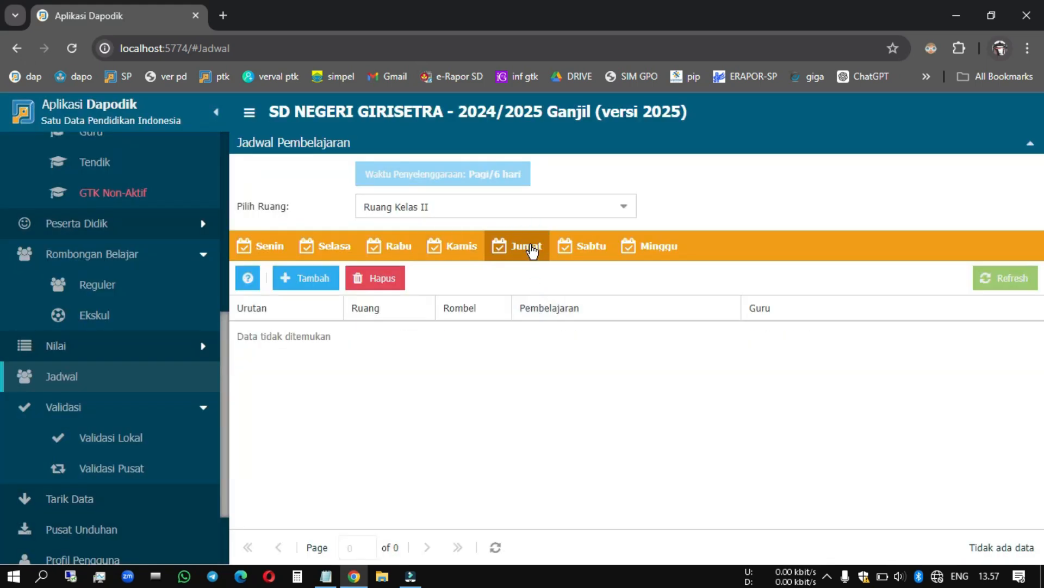
pyautogui.click(574, 250)
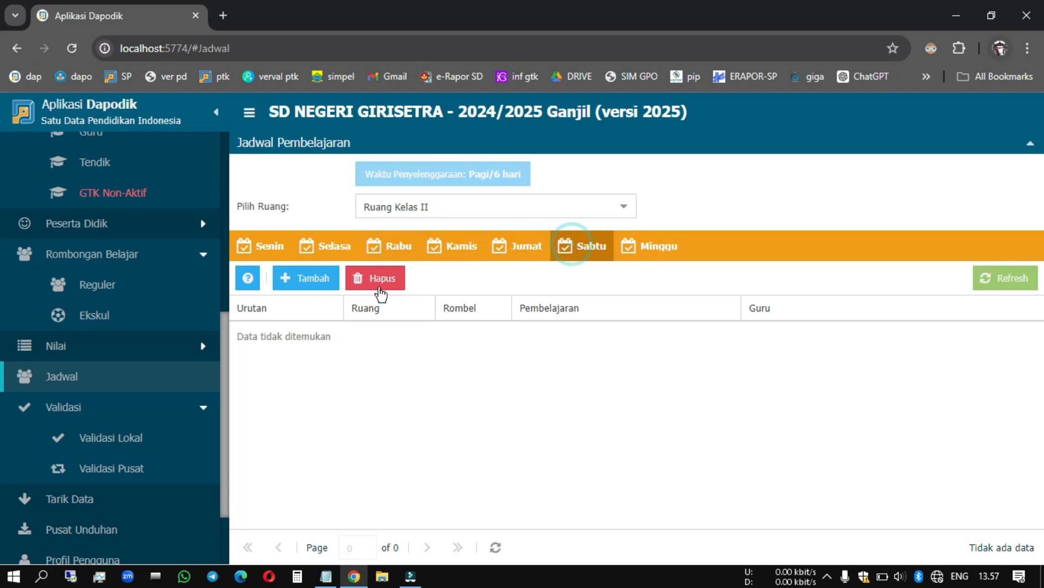
pyautogui.click(291, 278)
pyautogui.click(710, 294)
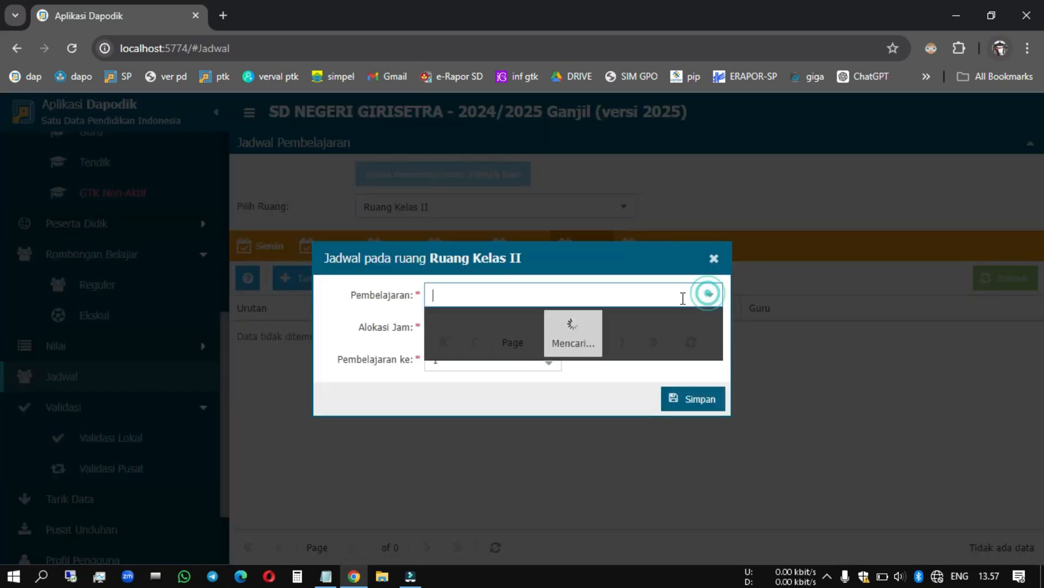
pyautogui.click(634, 334)
pyautogui.click(690, 409)
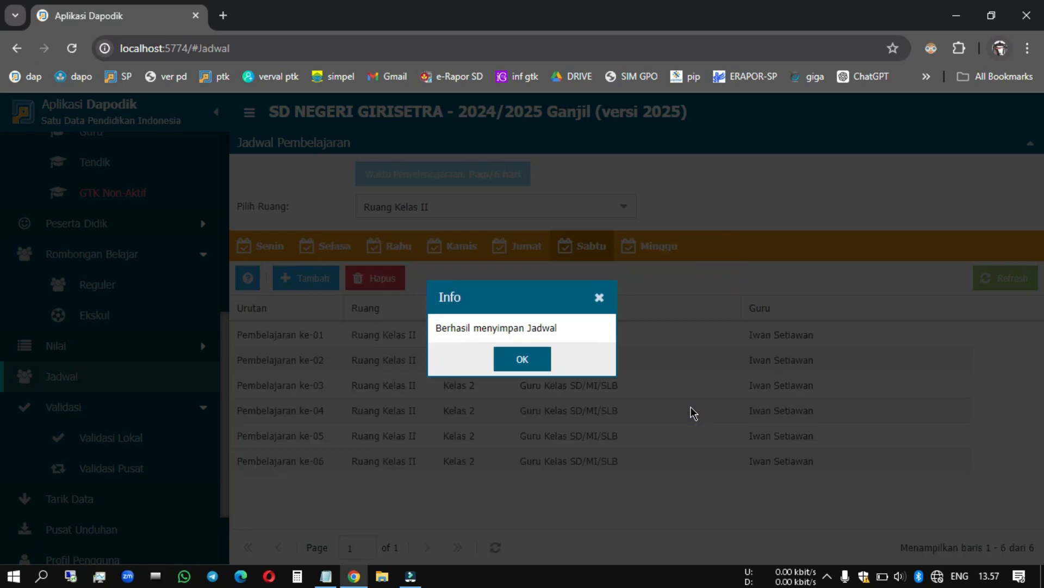
pyautogui.click(541, 355)
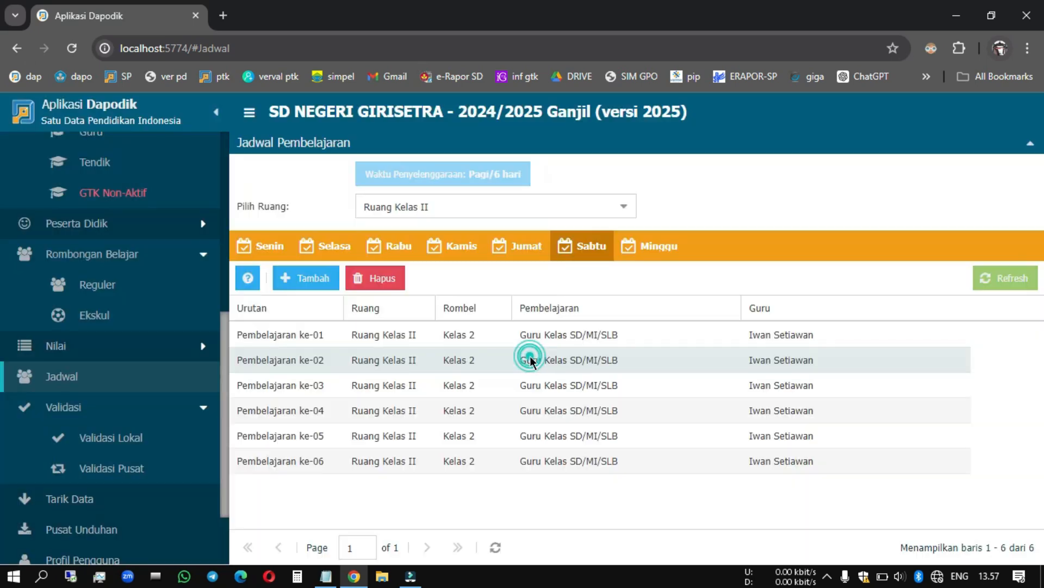
# Step: Check the saved schedules for Jumat, Sabtu, Kamis, Rabu, Selasa and Senin
pyautogui.click(531, 256)
pyautogui.click(567, 256)
pyautogui.click(547, 247)
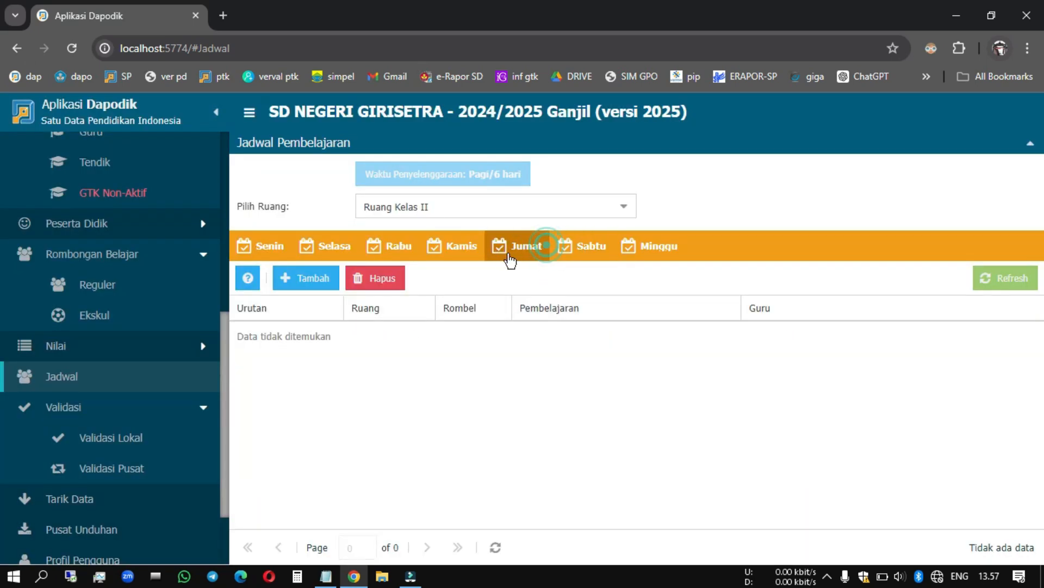
pyautogui.click(467, 259)
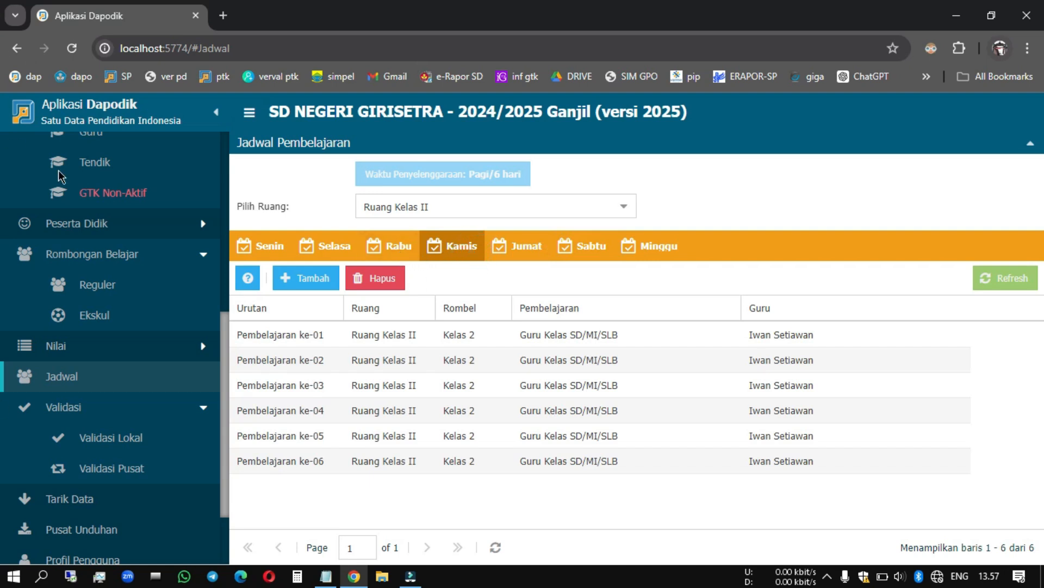
pyautogui.click(389, 252)
pyautogui.click(303, 251)
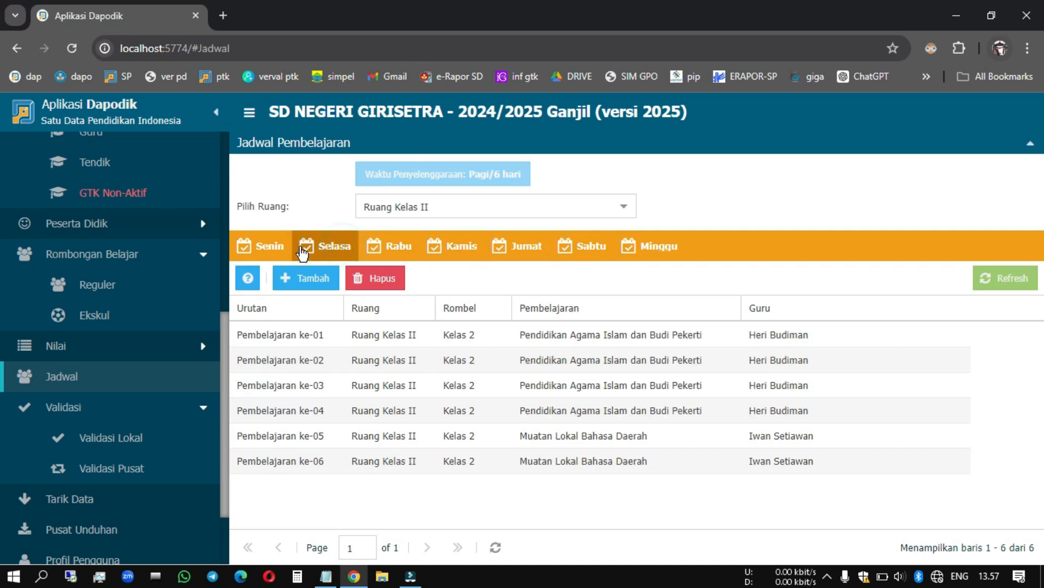
pyautogui.click(279, 252)
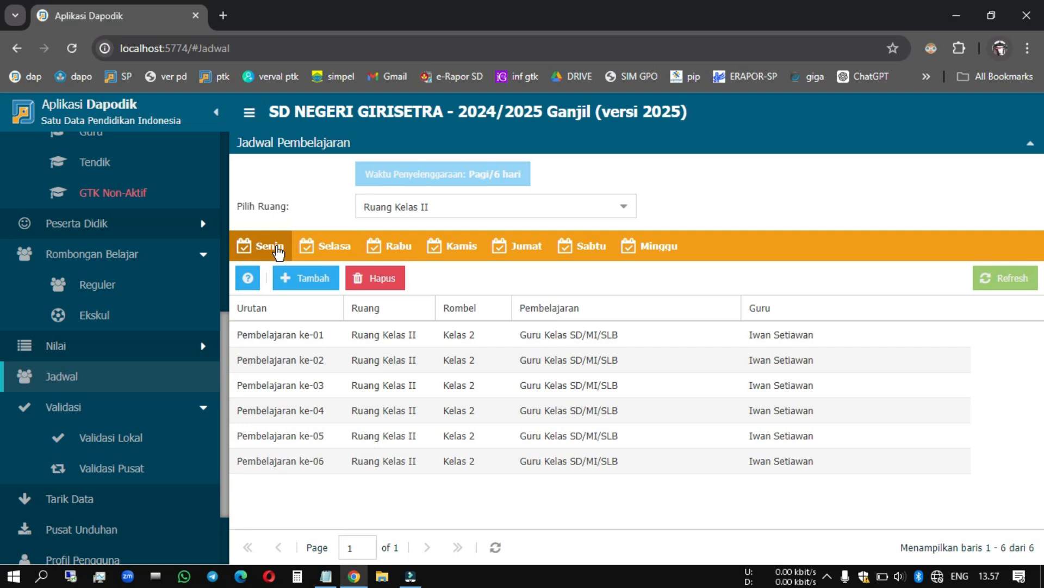
# Step: Select Ruang Kelas III and add a Pendidikan Agama Islam lesson to its Rabu schedule
pyautogui.click(623, 213)
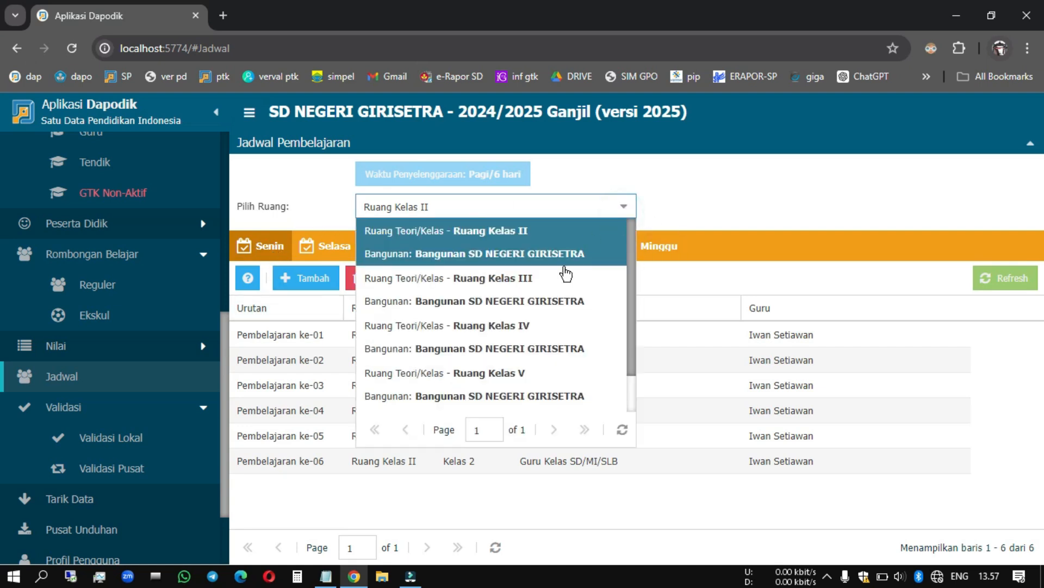
pyautogui.click(471, 293)
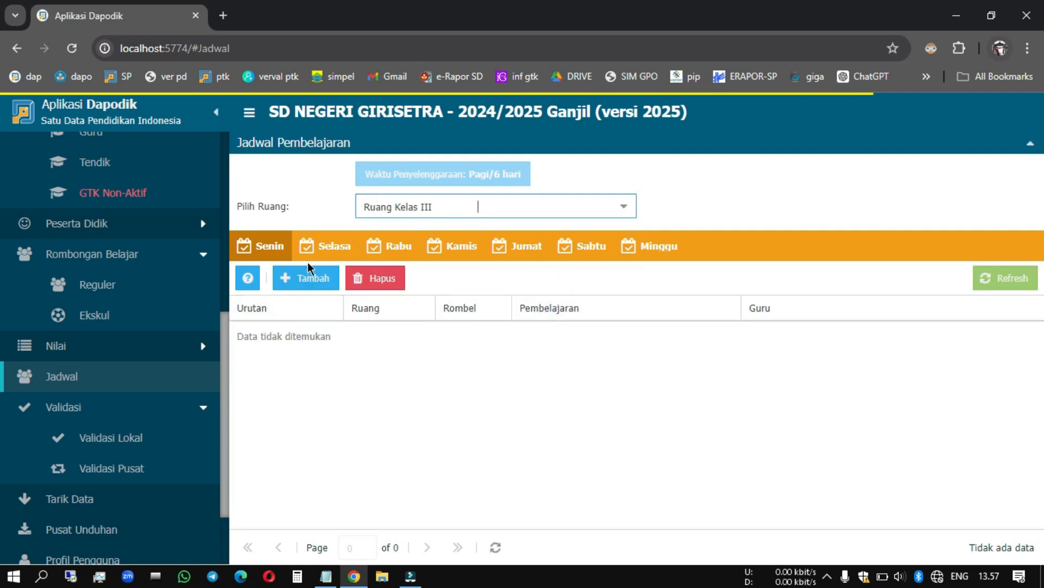
pyautogui.click(395, 245)
pyautogui.click(320, 276)
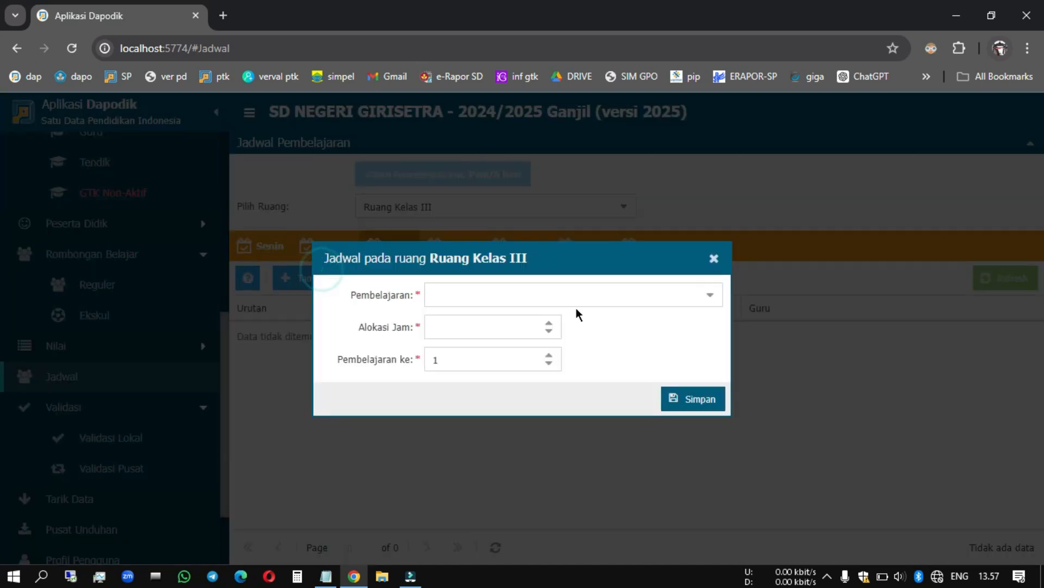
pyautogui.click(711, 296)
pyautogui.click(648, 351)
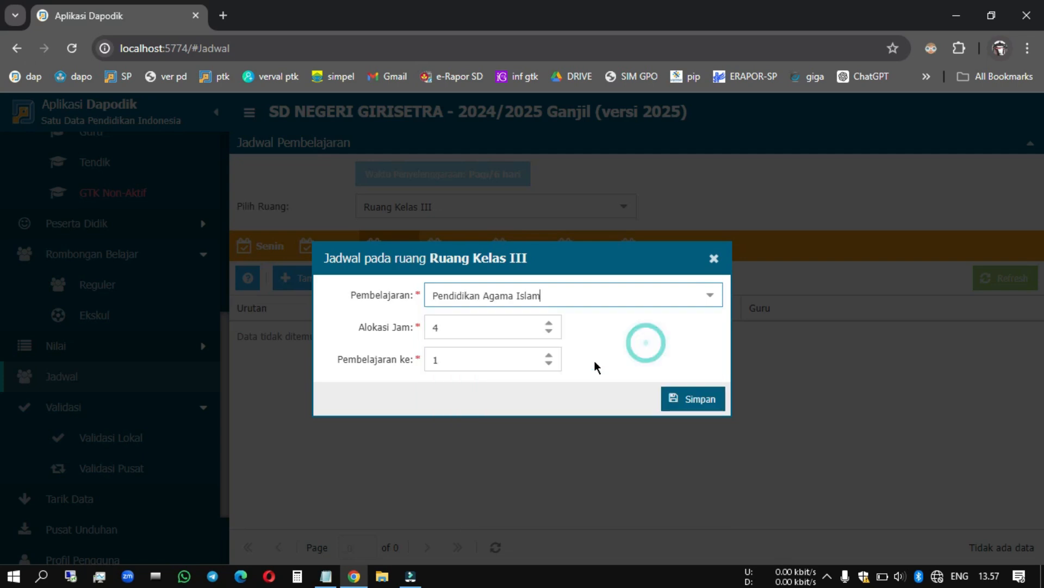
pyautogui.click(682, 395)
pyautogui.click(534, 362)
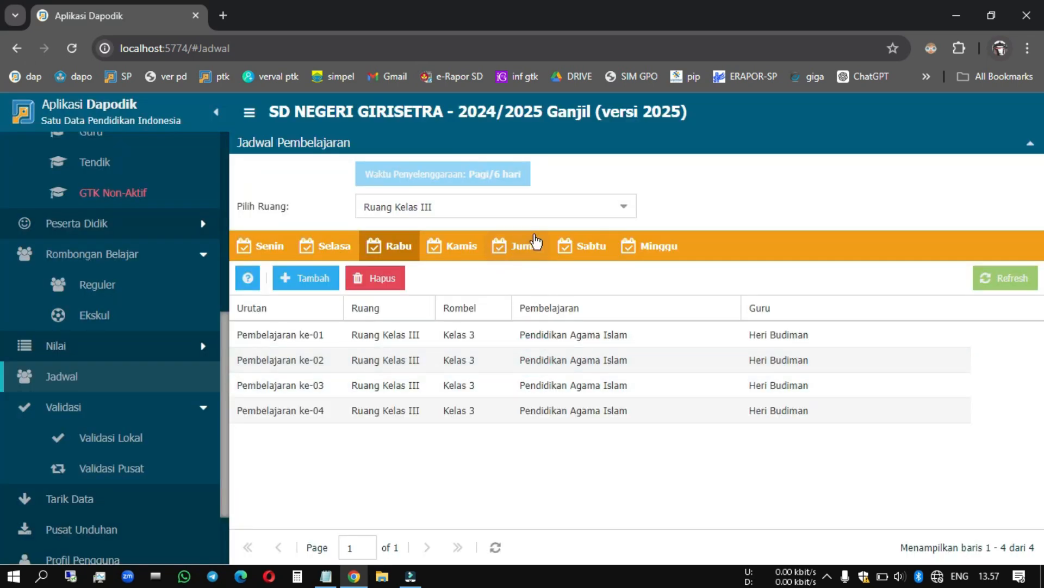
# Step: Add a Muatan Lokal Bahasa Daerah lesson to Ruang Kelas III's Rabu schedule
pyautogui.click(267, 249)
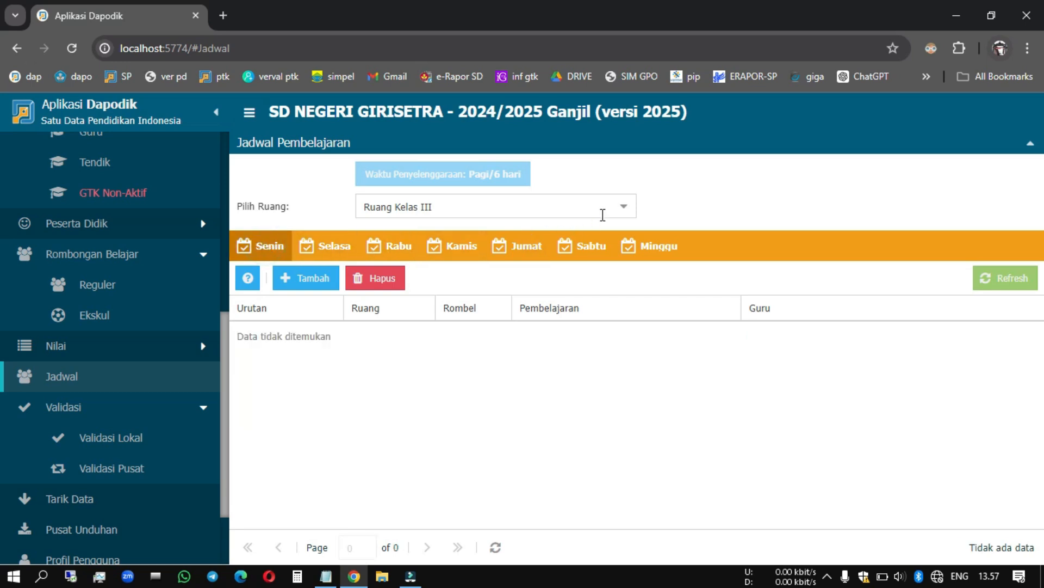
pyautogui.click(620, 206)
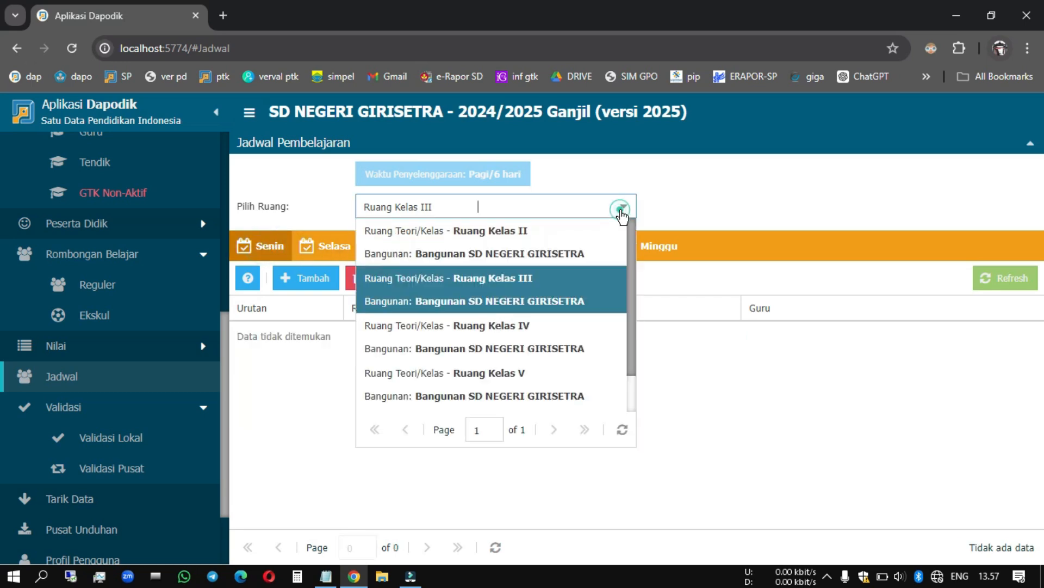
pyautogui.click(308, 377)
pyautogui.click(399, 249)
pyautogui.click(325, 293)
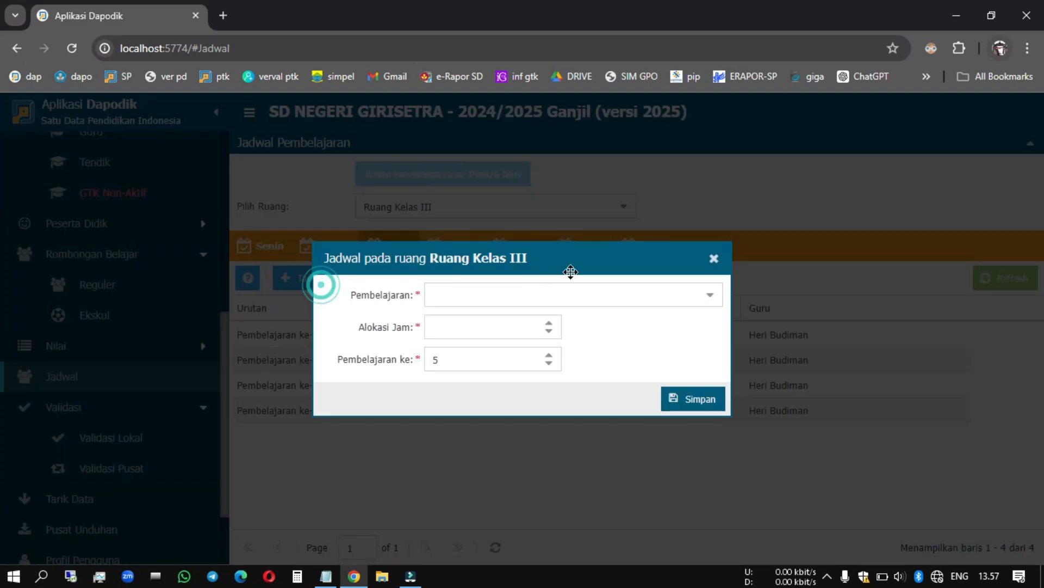
pyautogui.click(710, 294)
pyautogui.click(624, 330)
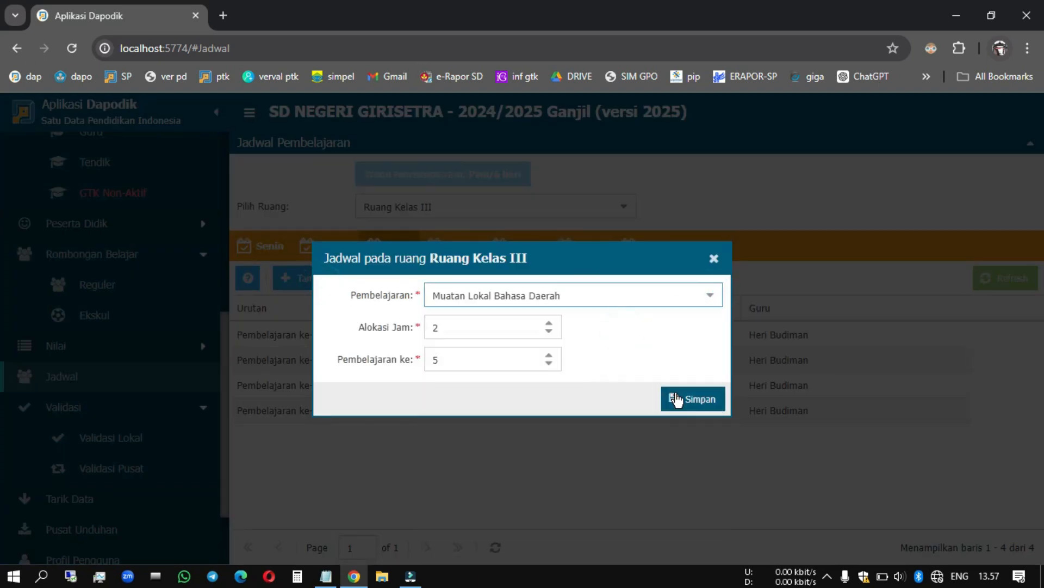
pyautogui.click(685, 398)
pyautogui.click(535, 358)
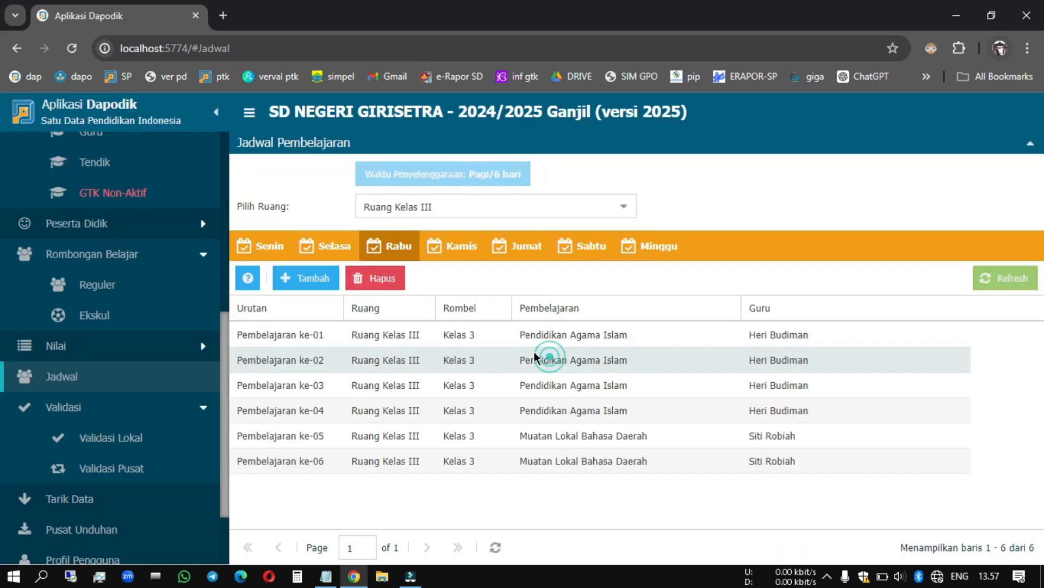
# Step: Add a Guru Kelas SD/MI/SLB lesson on Senin with 6 hours instead of 24
pyautogui.click(258, 246)
pyautogui.click(334, 290)
pyautogui.click(704, 296)
pyautogui.click(583, 326)
pyautogui.click(464, 330)
pyautogui.doubleClick(464, 331)
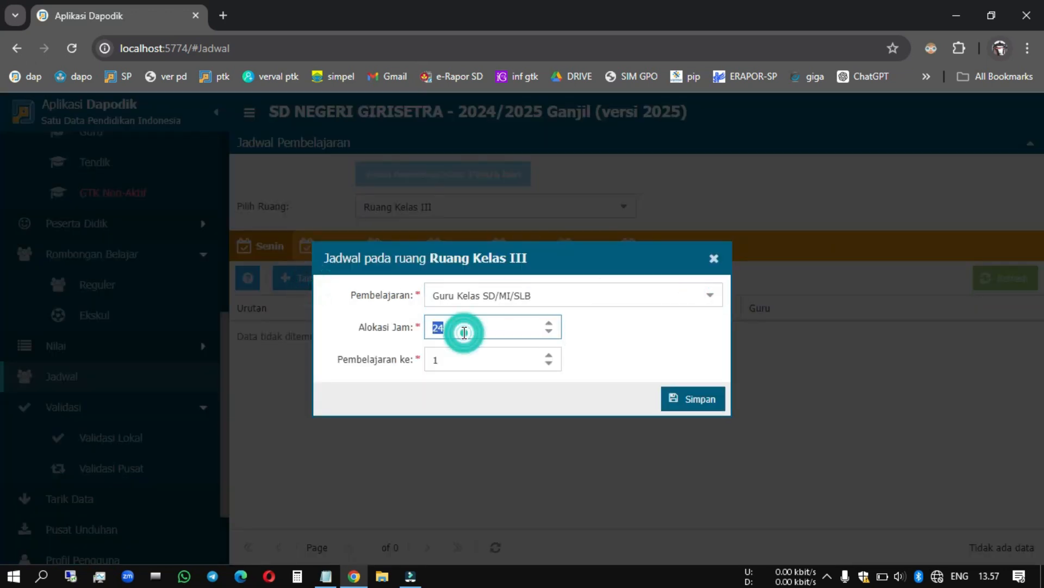
pyautogui.write('6')
pyautogui.click(689, 402)
pyautogui.click(551, 359)
# Step: Add a Guru Kelas SD/MI/SLB lesson on Selasa with 6 hours instead of 18
pyautogui.click(324, 244)
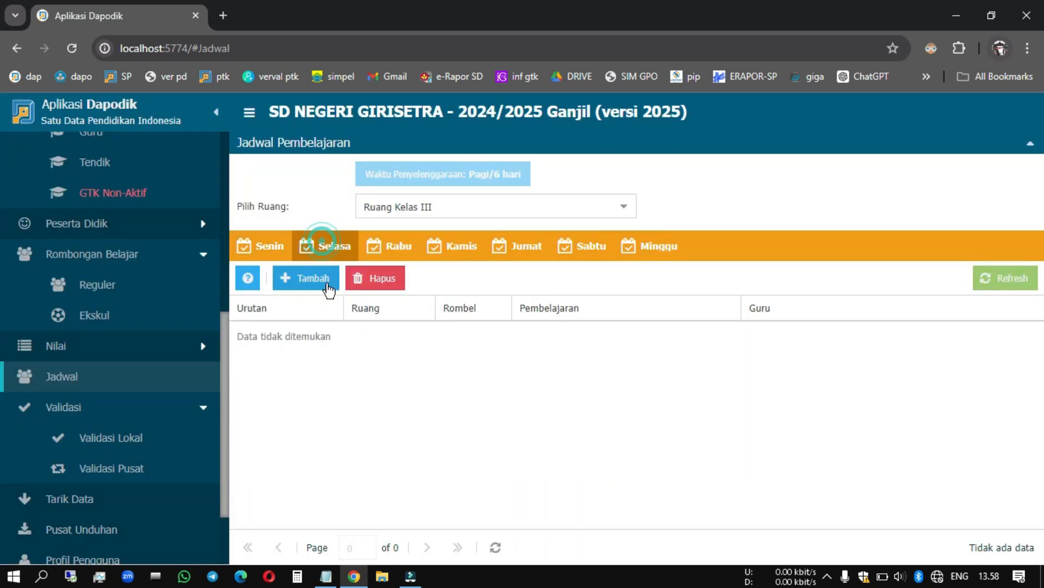
pyautogui.click(306, 278)
pyautogui.click(658, 294)
pyautogui.click(630, 315)
pyautogui.click(492, 328)
pyautogui.doubleClick(492, 328)
pyautogui.write('6')
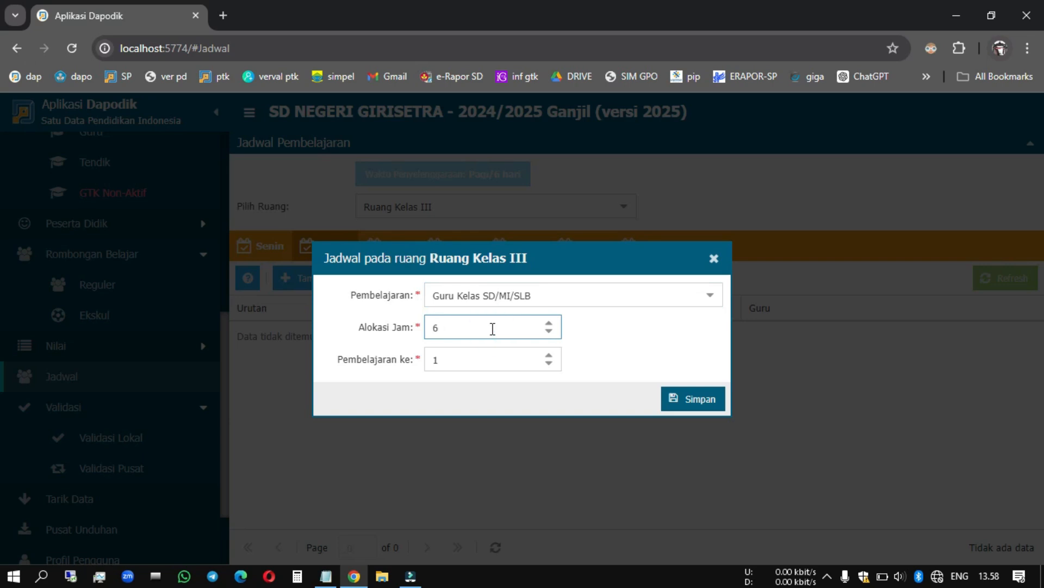
pyautogui.click(690, 390)
pyautogui.click(532, 361)
# Step: Add a Guru Kelas SD/MI/SLB lesson on Kamis with 6 hours instead of 12
pyautogui.click(393, 254)
pyautogui.click(435, 253)
pyautogui.click(304, 283)
pyautogui.click(701, 299)
pyautogui.click(645, 322)
pyautogui.click(487, 328)
pyautogui.doubleClick(486, 334)
pyautogui.write('6')
pyautogui.click(699, 398)
pyautogui.click(522, 426)
# Step: Add and save a Guru Kelas SD/MI/SLB lesson on the Sabtu schedule
pyautogui.click(571, 248)
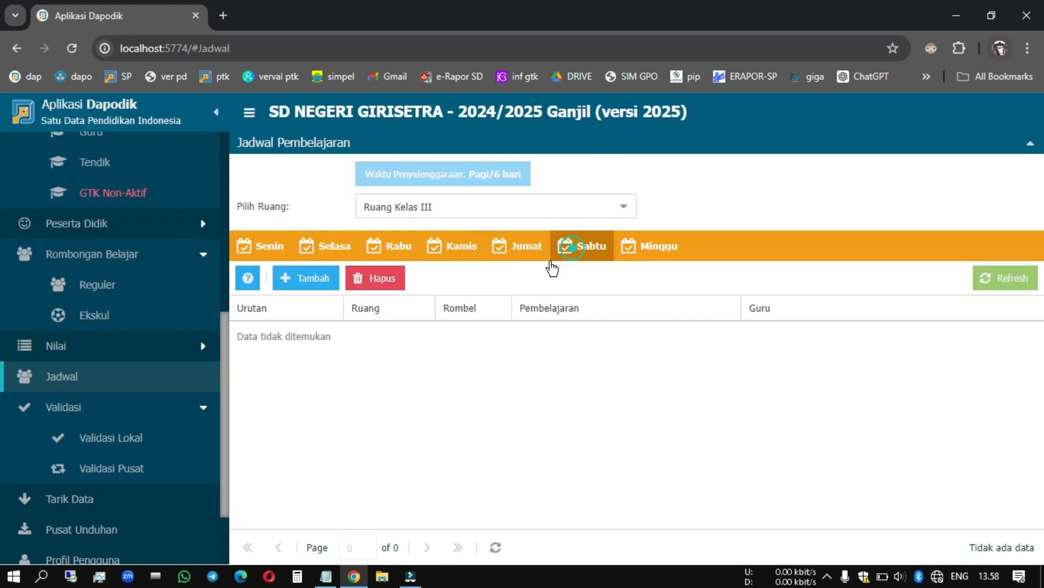
pyautogui.click(305, 278)
pyautogui.click(709, 294)
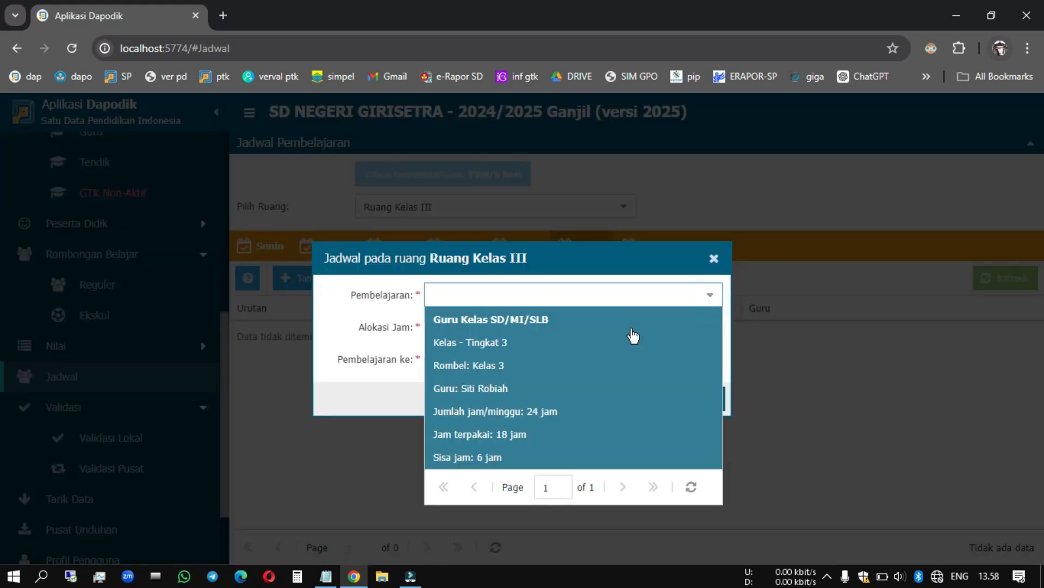
pyautogui.click(632, 331)
pyautogui.click(707, 400)
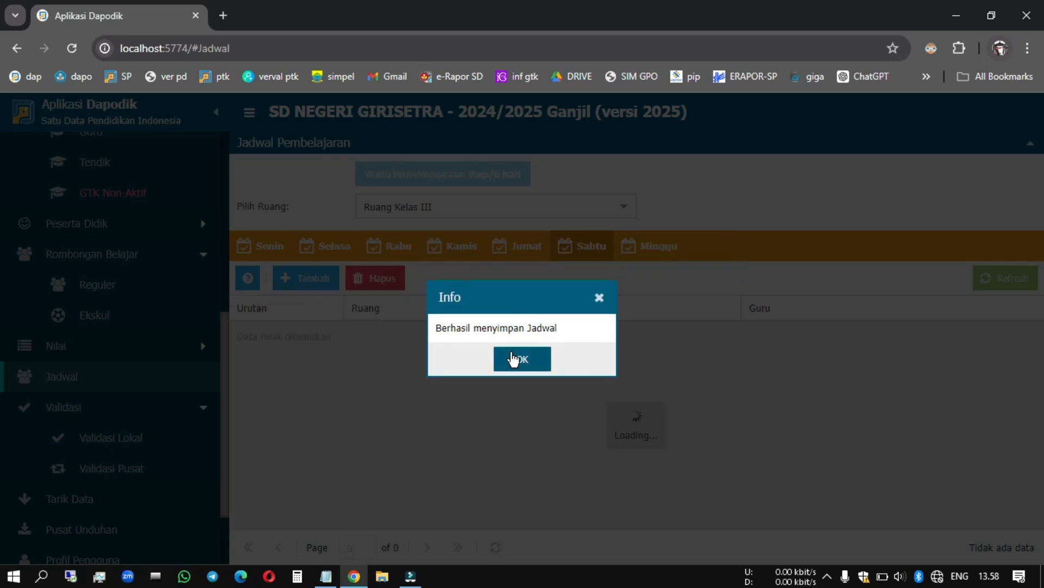
pyautogui.click(515, 357)
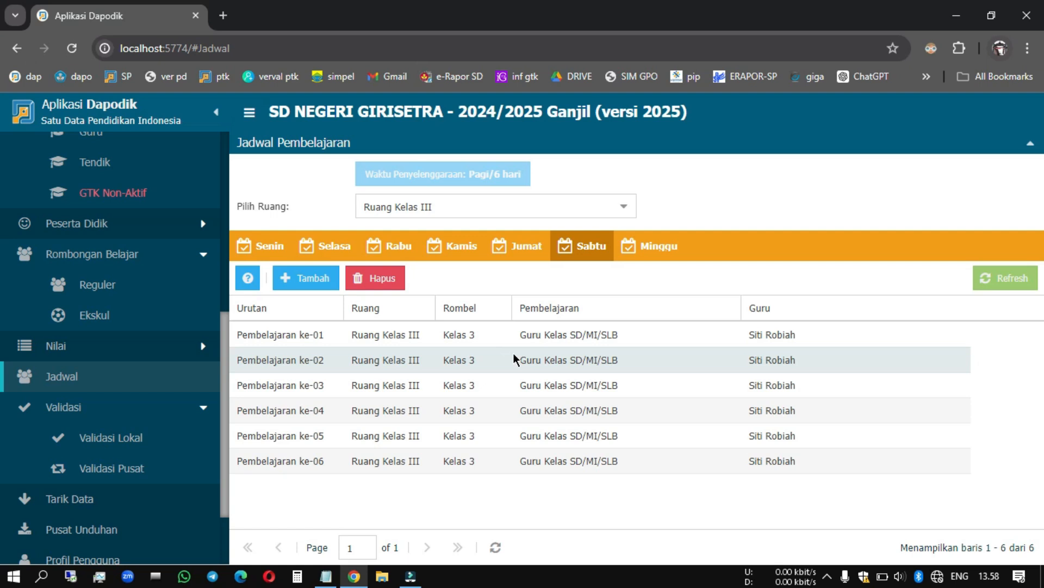
pyautogui.click(626, 206)
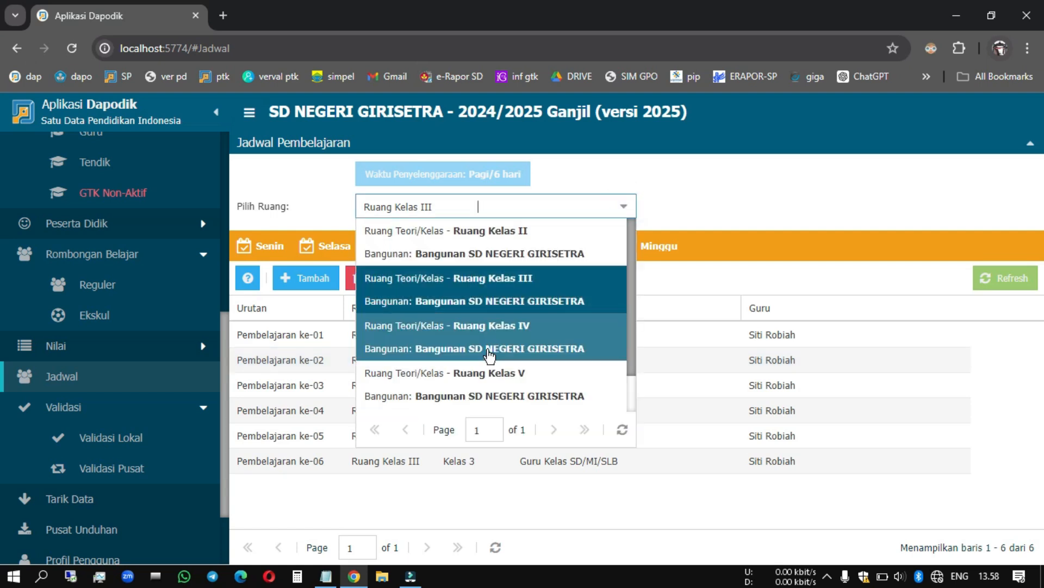
# Step: Switch to Ruang Kelas IV and add Pendidikan Agama Islam dan Budi Pekerti on Kamis
pyautogui.click(489, 341)
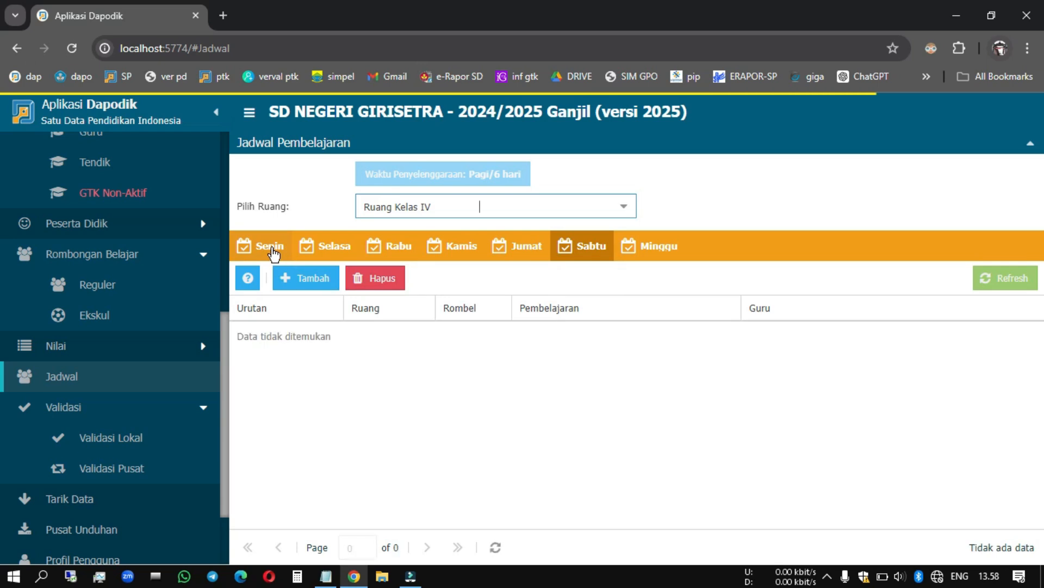
pyautogui.click(462, 248)
pyautogui.click(293, 277)
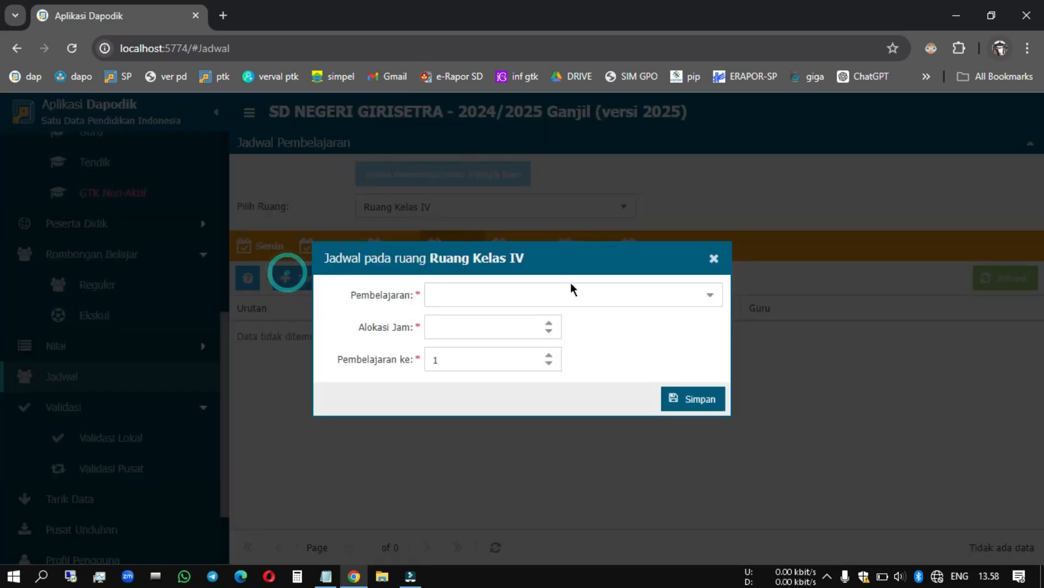
pyautogui.click(706, 307)
pyautogui.click(646, 323)
pyautogui.click(687, 399)
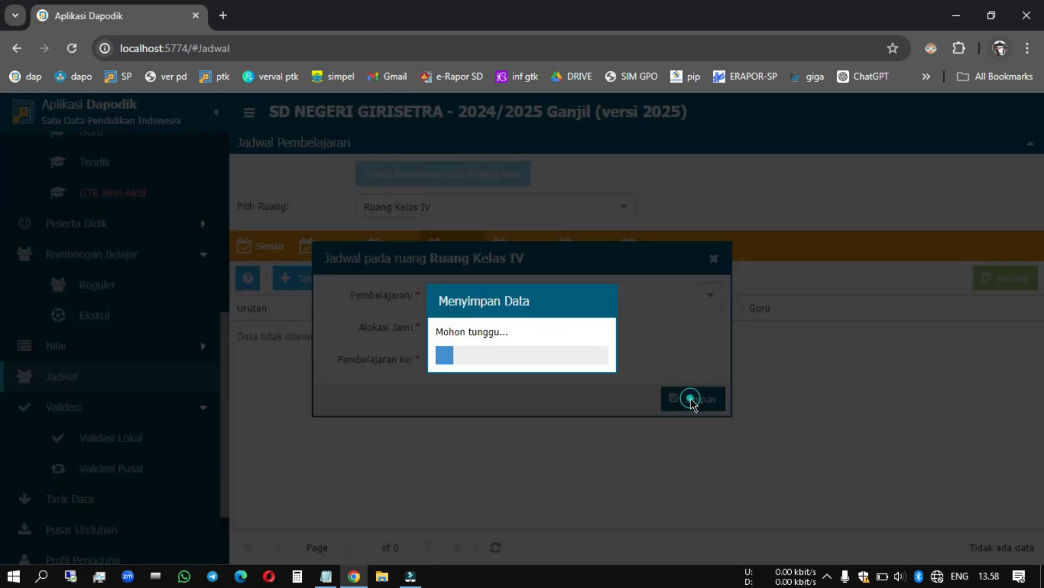
pyautogui.click(523, 359)
# Step: Add a Muatan Lokal Bahasa Daerah lesson to Ruang Kelas IV's Kamis schedule
pyautogui.click(284, 277)
pyautogui.click(711, 298)
pyautogui.click(636, 327)
pyautogui.click(692, 400)
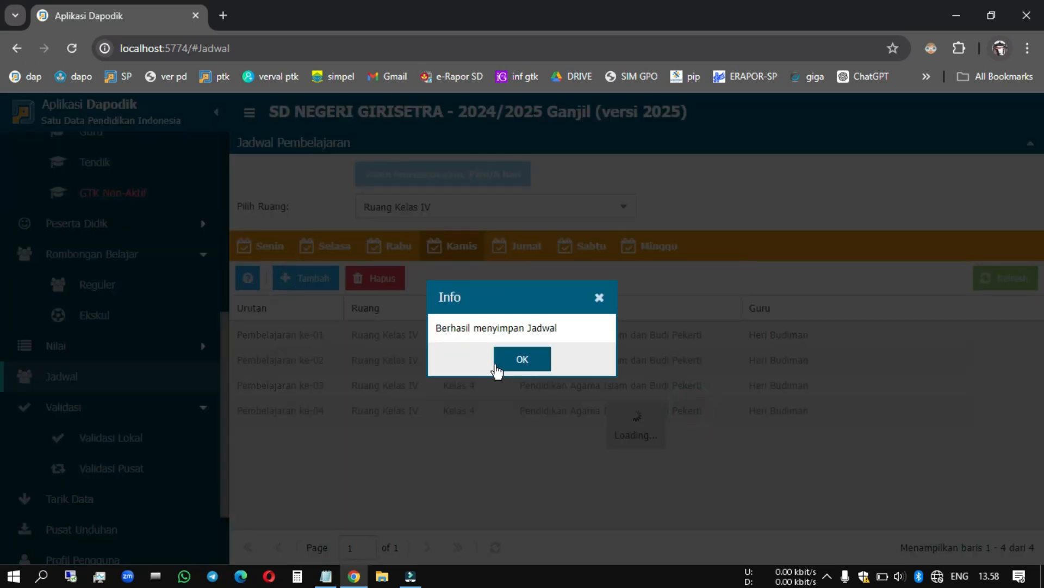
pyautogui.click(519, 364)
# Step: Add a Guru Kelas SD/MI/SLB lesson on Sabtu with 6 hours instead of 24
pyautogui.click(588, 256)
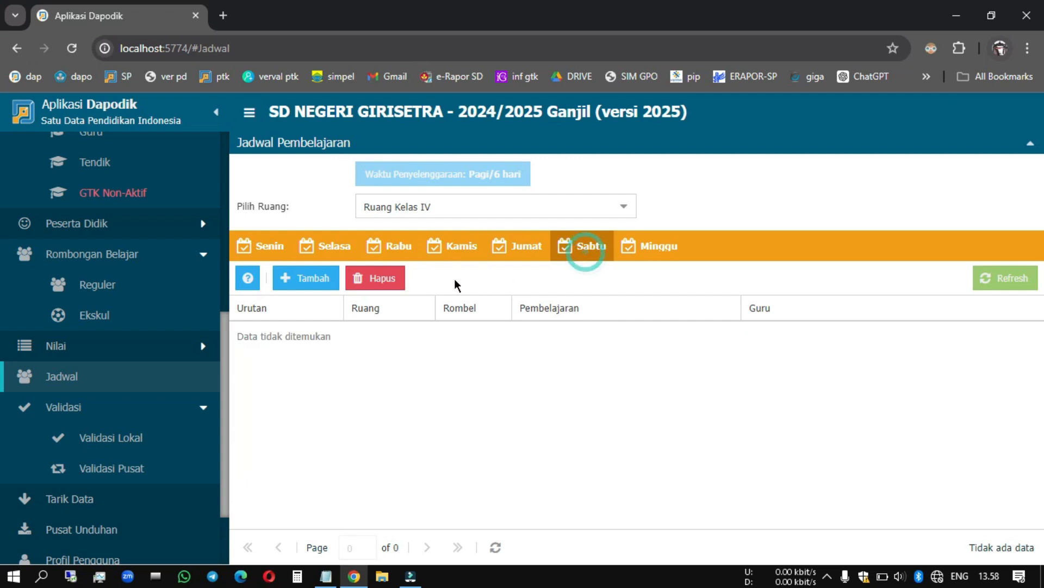
pyautogui.click(320, 278)
pyautogui.click(702, 296)
pyautogui.click(634, 321)
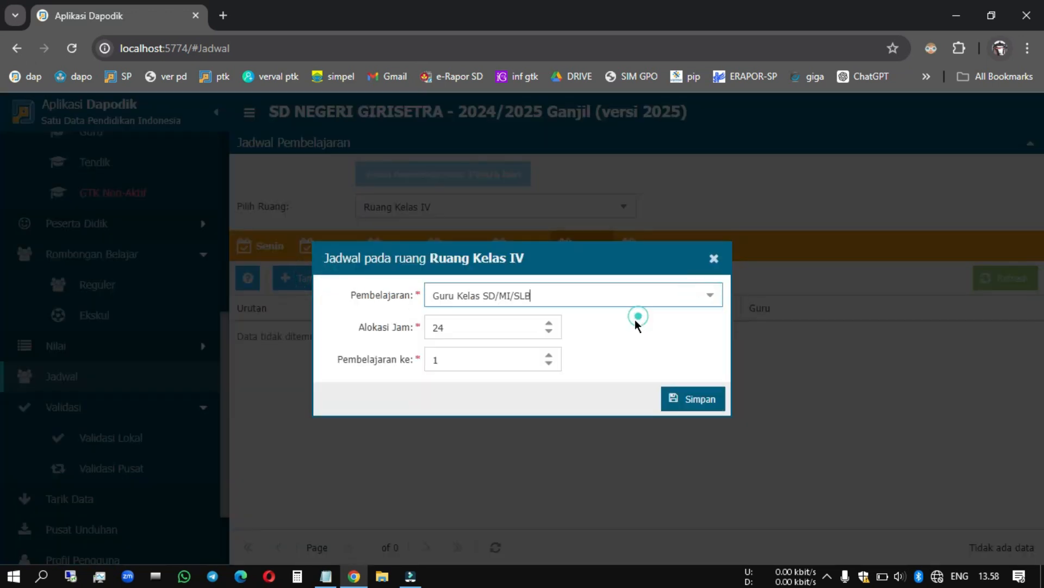
pyautogui.doubleClick(492, 319)
pyautogui.write('6')
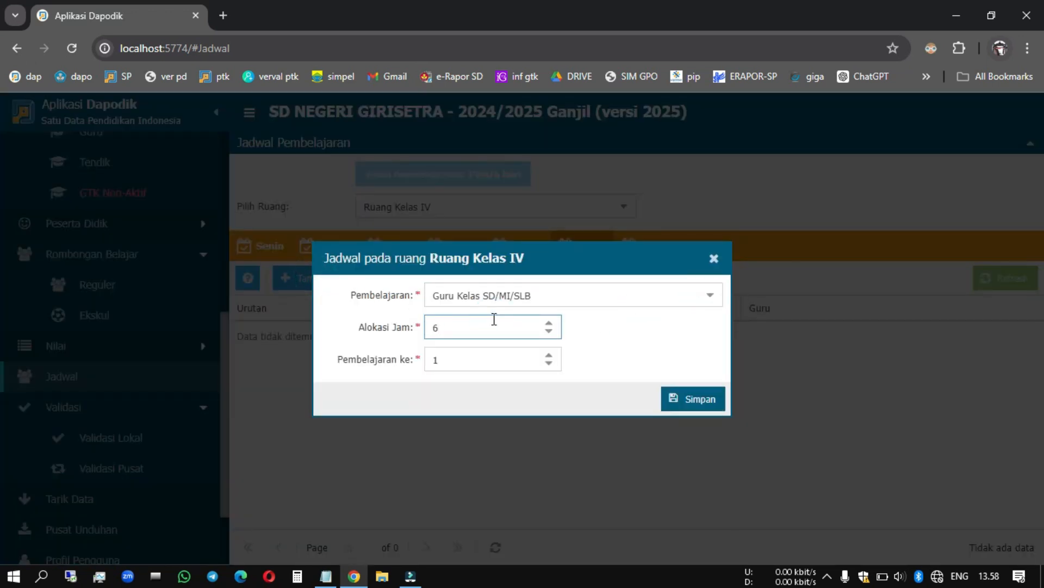
pyautogui.click(672, 389)
pyautogui.click(536, 363)
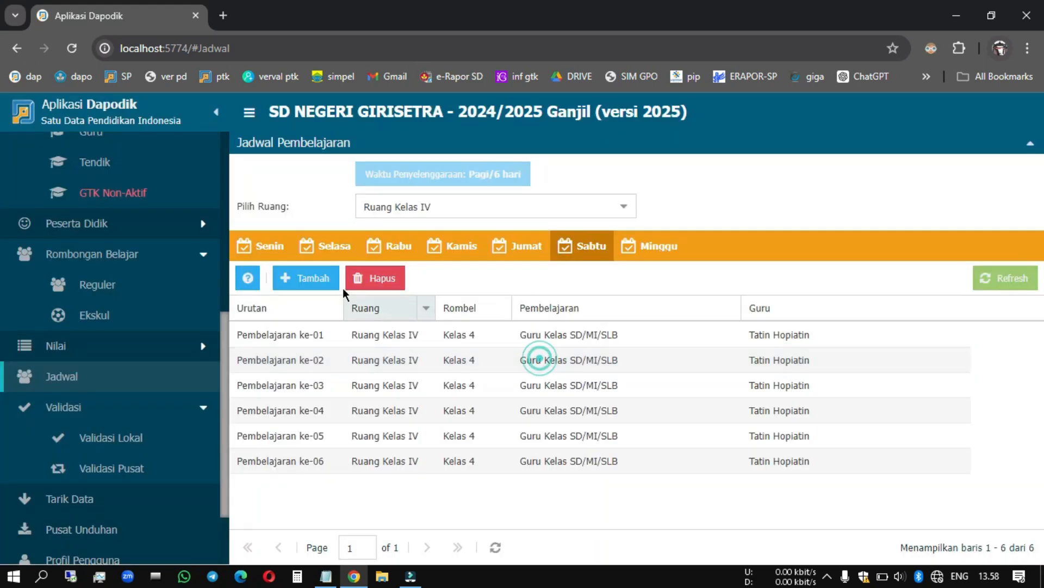
# Step: Add a Guru Kelas SD/MI/SLB lesson on Senin with 6 hours instead of 18
pyautogui.click(259, 251)
pyautogui.click(287, 278)
pyautogui.click(713, 308)
pyautogui.click(655, 319)
pyautogui.doubleClick(471, 332)
pyautogui.write('6')
pyautogui.click(706, 399)
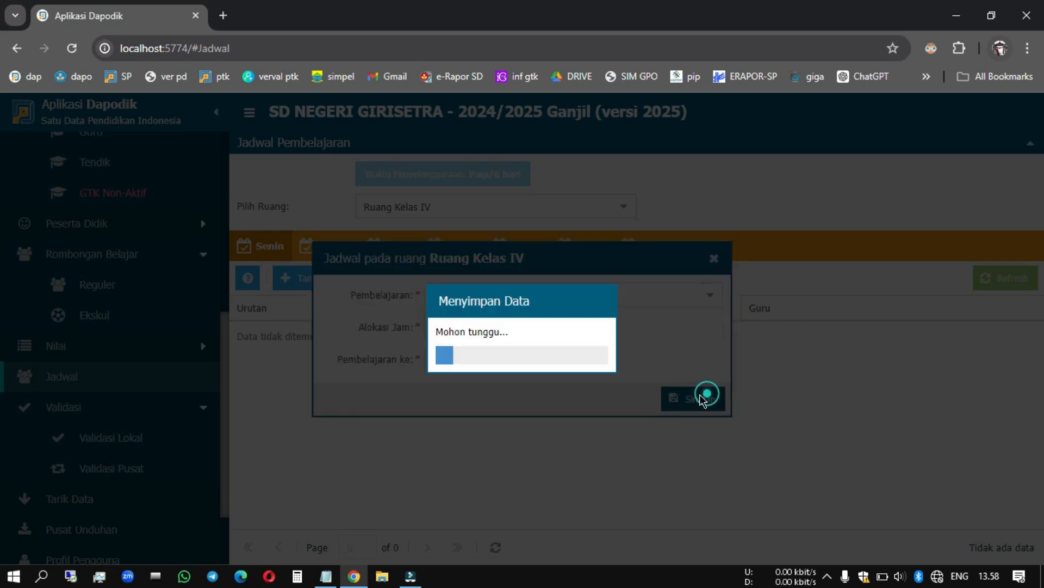
pyautogui.click(525, 359)
# Step: Add a Guru Kelas SD/MI/SLB lesson on Selasa with 6 hours instead of 12
pyautogui.click(313, 252)
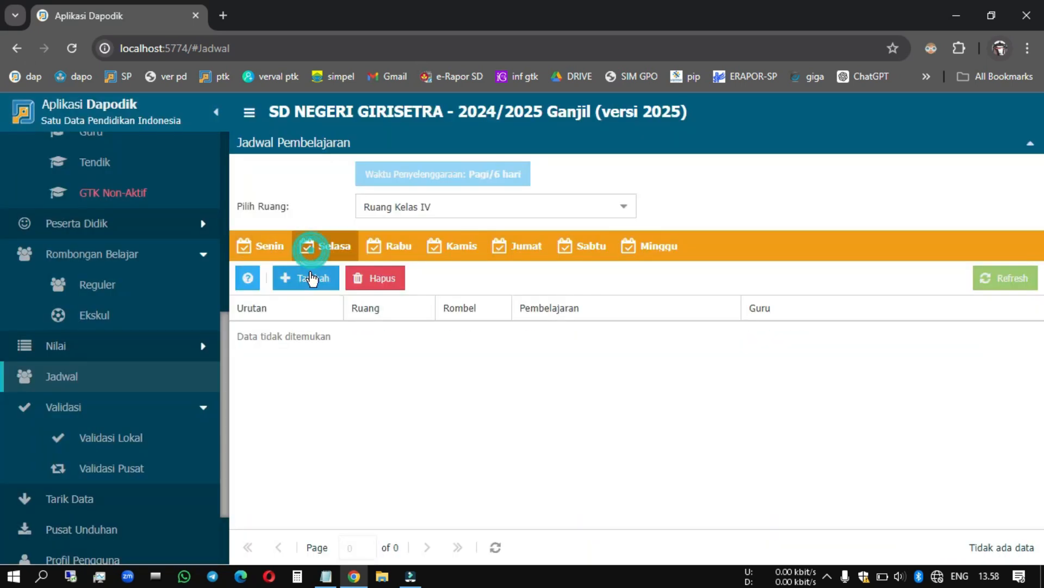
pyautogui.click(305, 276)
pyautogui.click(716, 292)
pyautogui.click(636, 325)
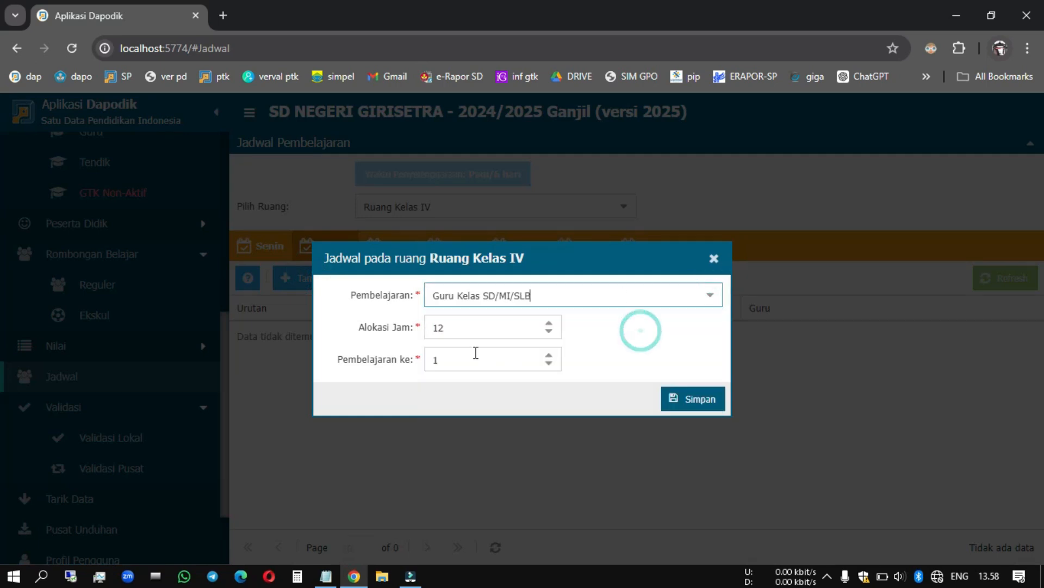
pyautogui.doubleClick(471, 334)
pyautogui.write('6')
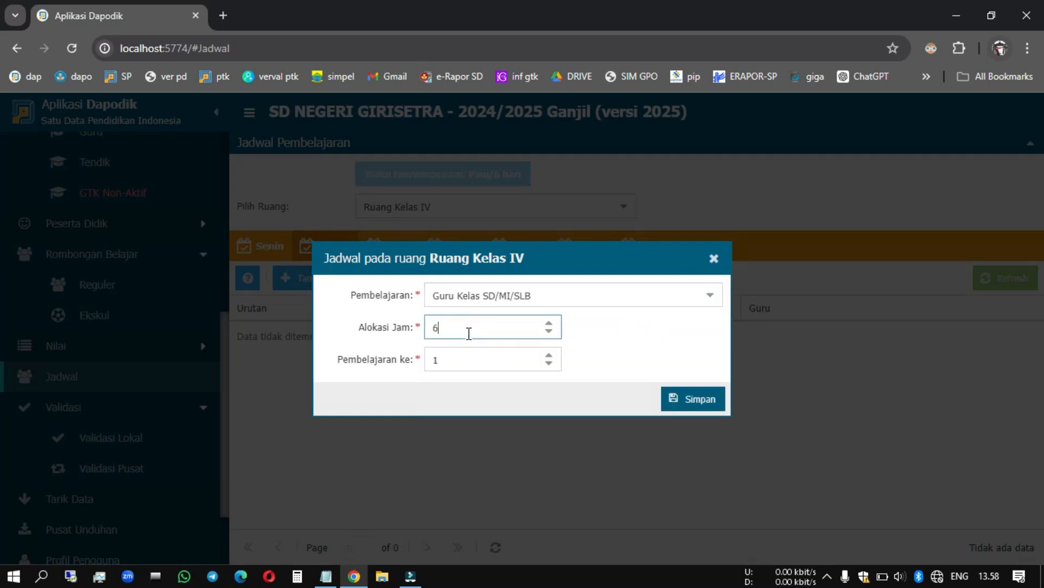
pyautogui.click(674, 399)
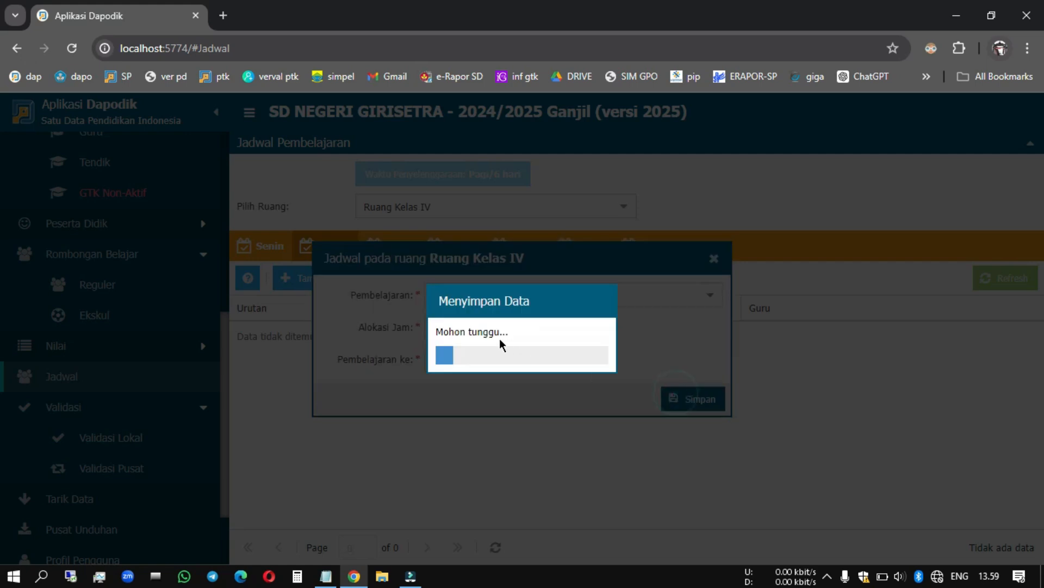
pyautogui.click(507, 347)
# Step: Add a 6-hour Guru Kelas SD/MI/SLB lesson to the Rabu schedule
pyautogui.click(394, 253)
pyautogui.click(315, 268)
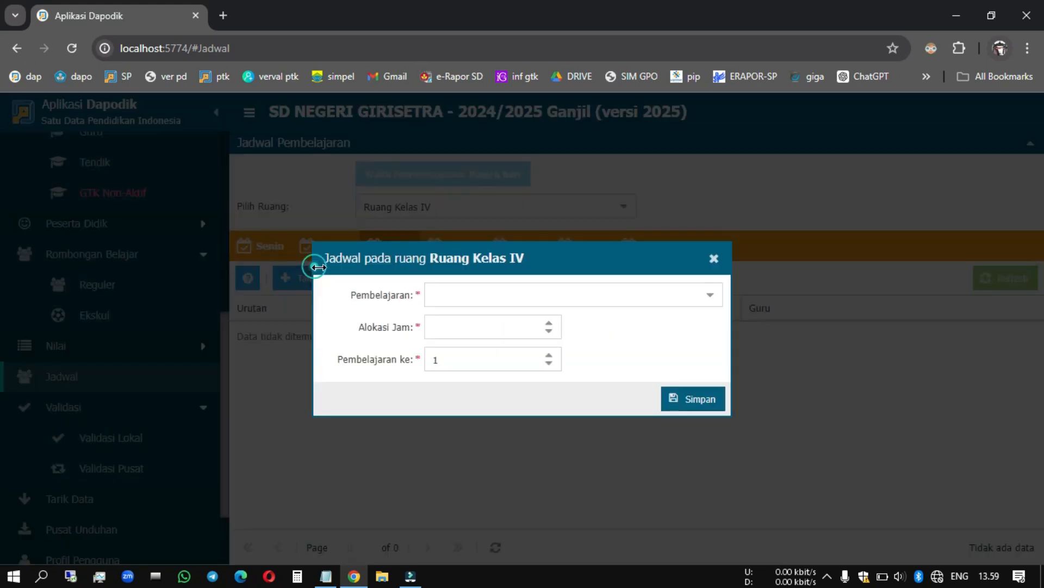
pyautogui.click(716, 298)
pyautogui.click(614, 326)
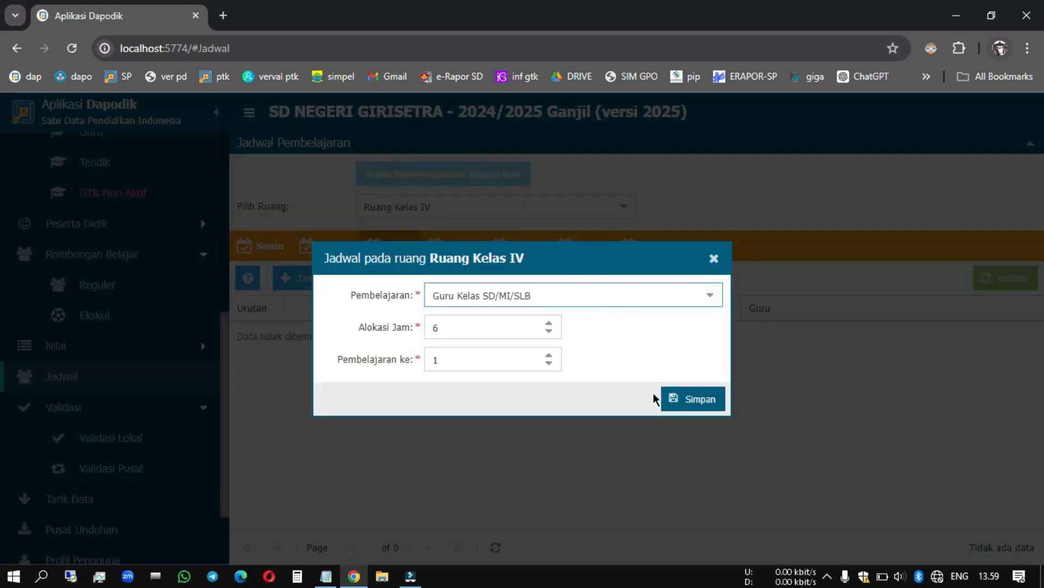
pyautogui.click(670, 398)
pyautogui.click(537, 364)
pyautogui.click(579, 205)
pyautogui.click(620, 211)
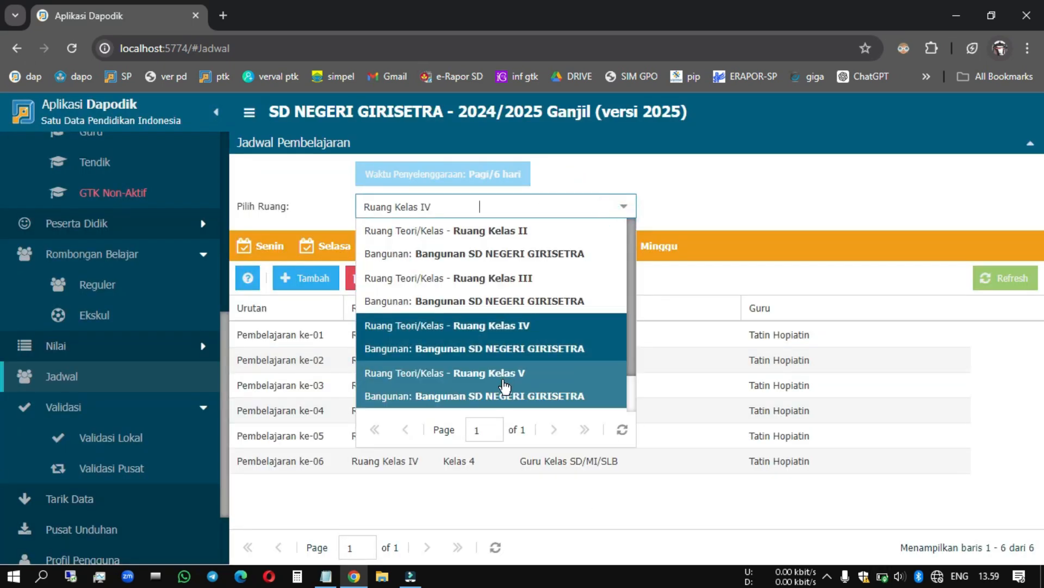
# Step: For Ruang Kelas V, add a Jumat Pendidikan Agama Islam dan Budi Pekerti lesson entry
pyautogui.click(504, 386)
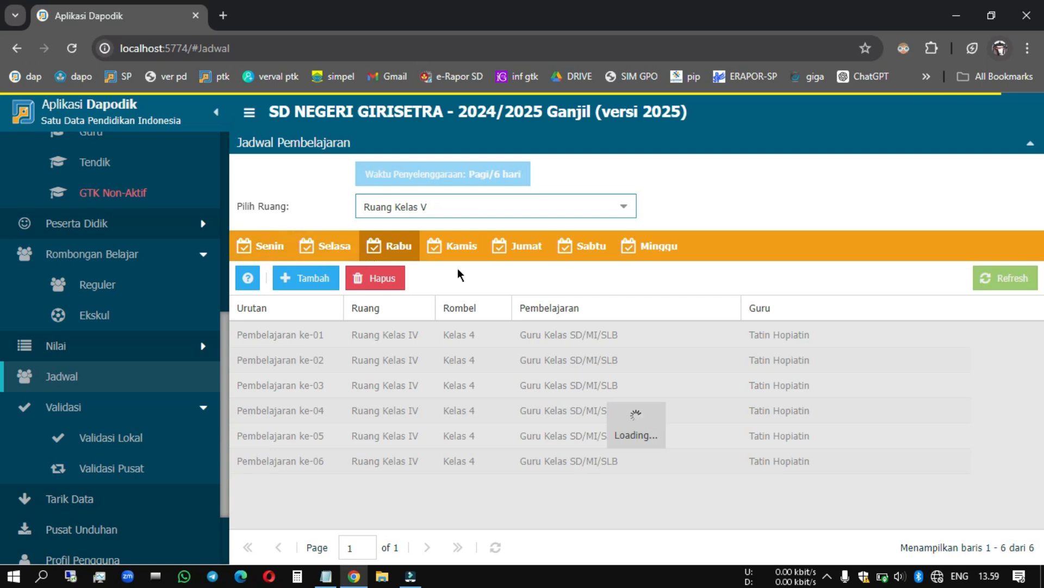
pyautogui.click(525, 256)
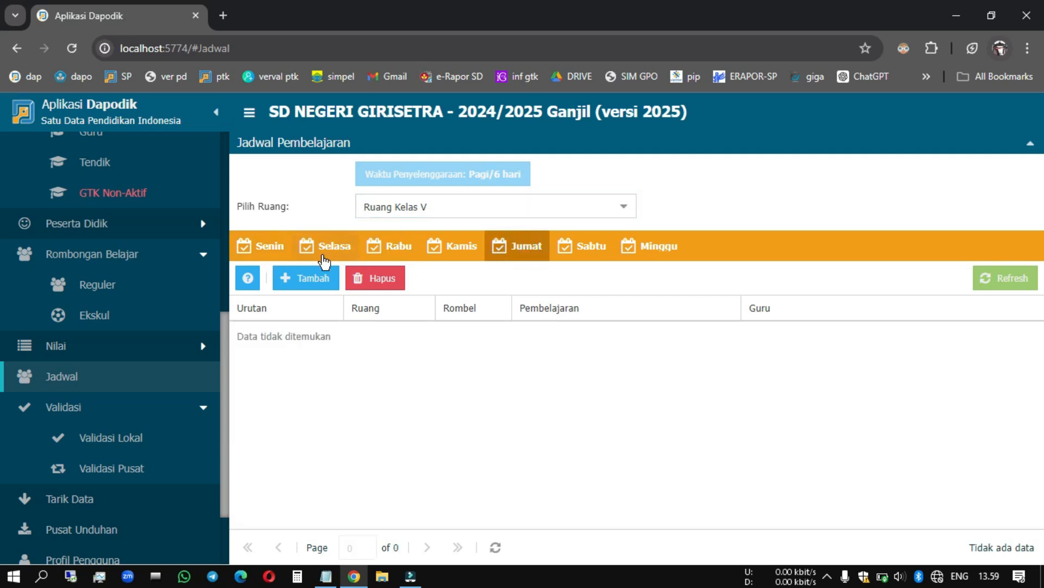
pyautogui.click(300, 278)
pyautogui.click(705, 295)
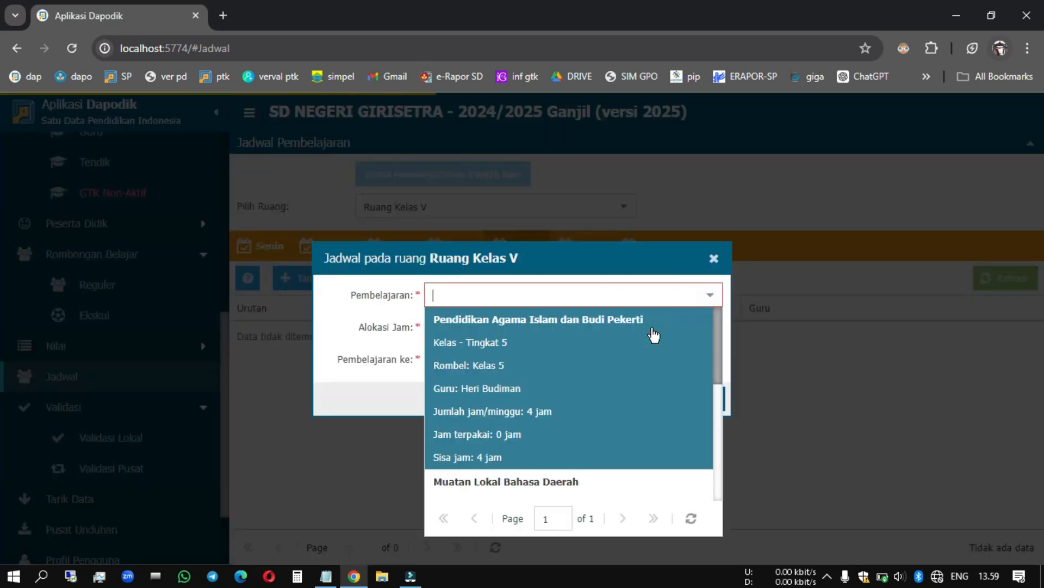
pyautogui.click(652, 328)
pyautogui.click(697, 404)
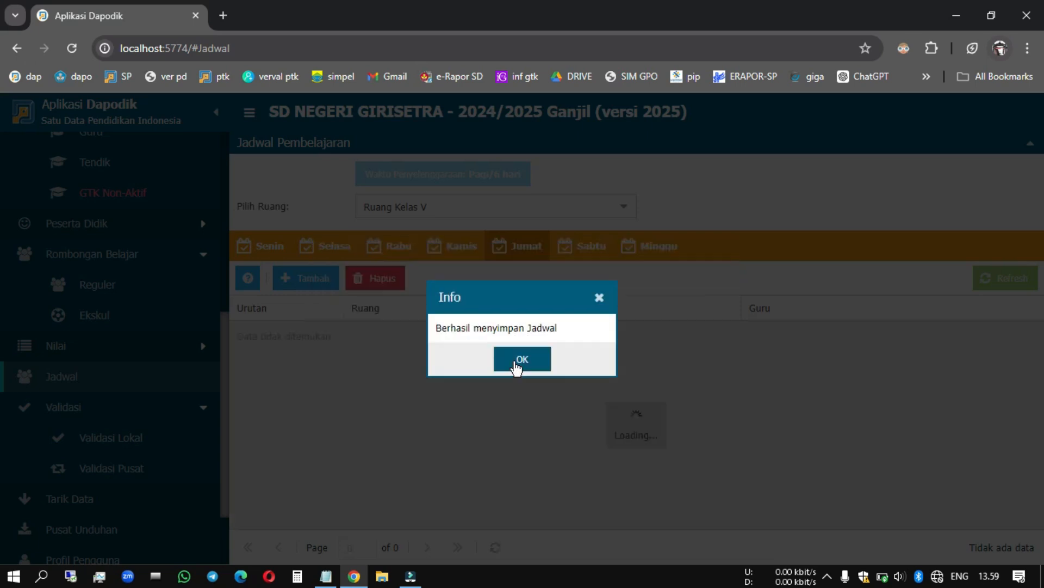
pyautogui.click(517, 361)
# Step: Add a Sabtu entry of two Muatan Lokal Bahasa Daerah lessons
pyautogui.click(585, 248)
pyautogui.click(305, 278)
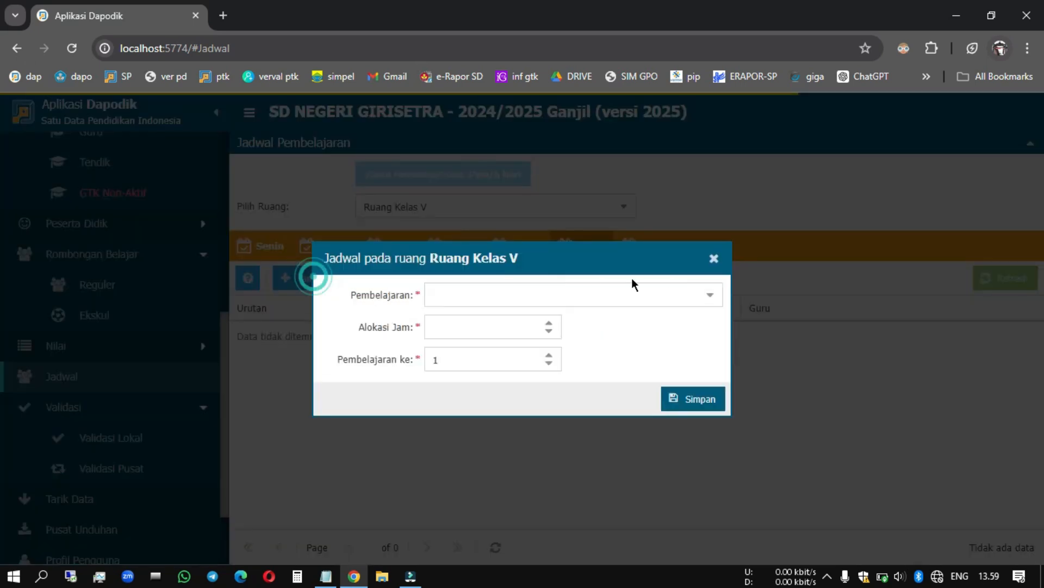
pyautogui.click(706, 295)
pyautogui.click(614, 328)
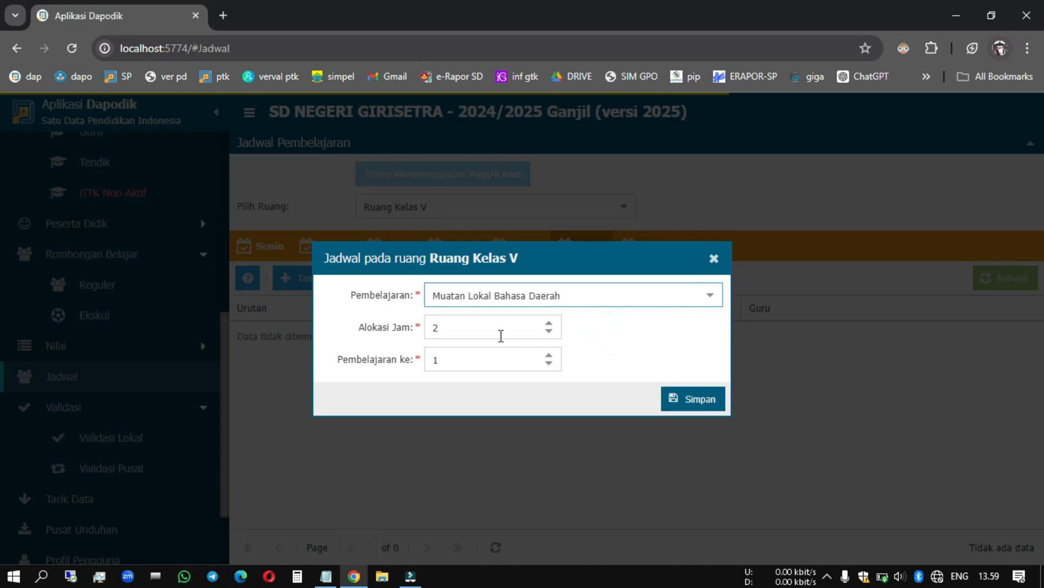
pyautogui.click(717, 404)
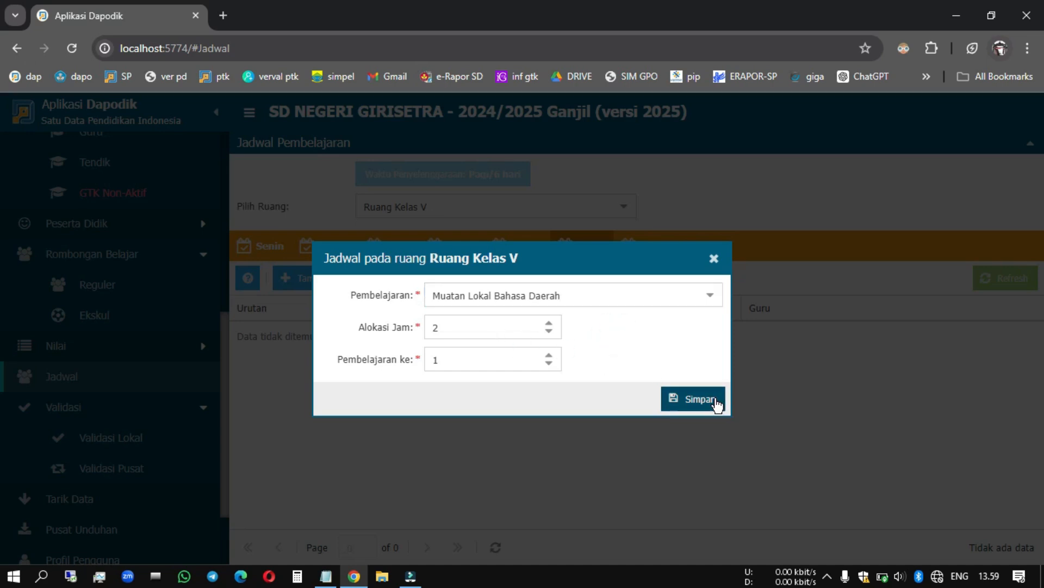
pyautogui.click(517, 361)
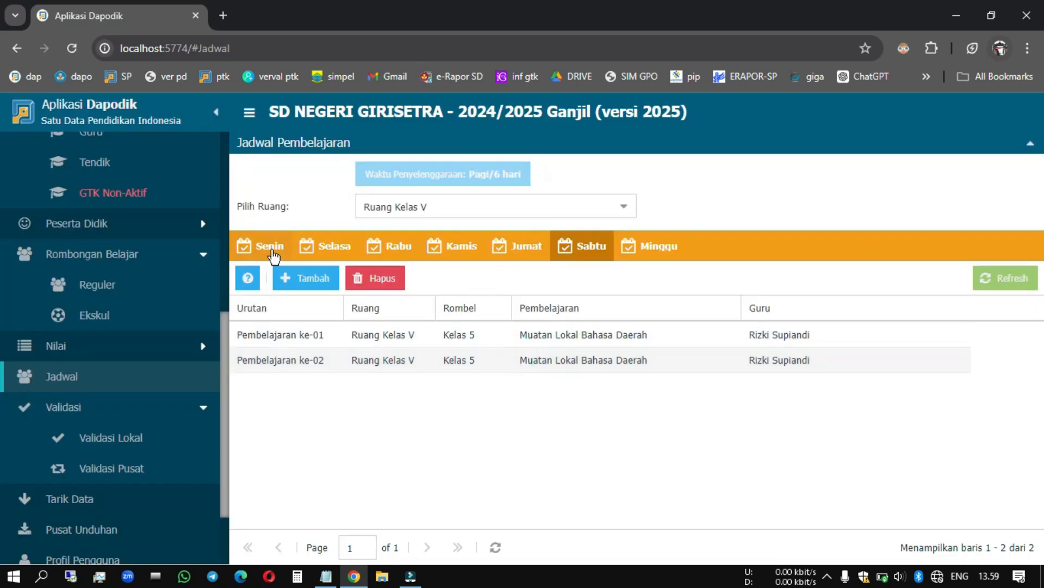
# Step: Add a second Sabtu entry: Guru Kelas SD/MI/SLB with 4 allotted hours
pyautogui.click(288, 280)
pyautogui.click(711, 295)
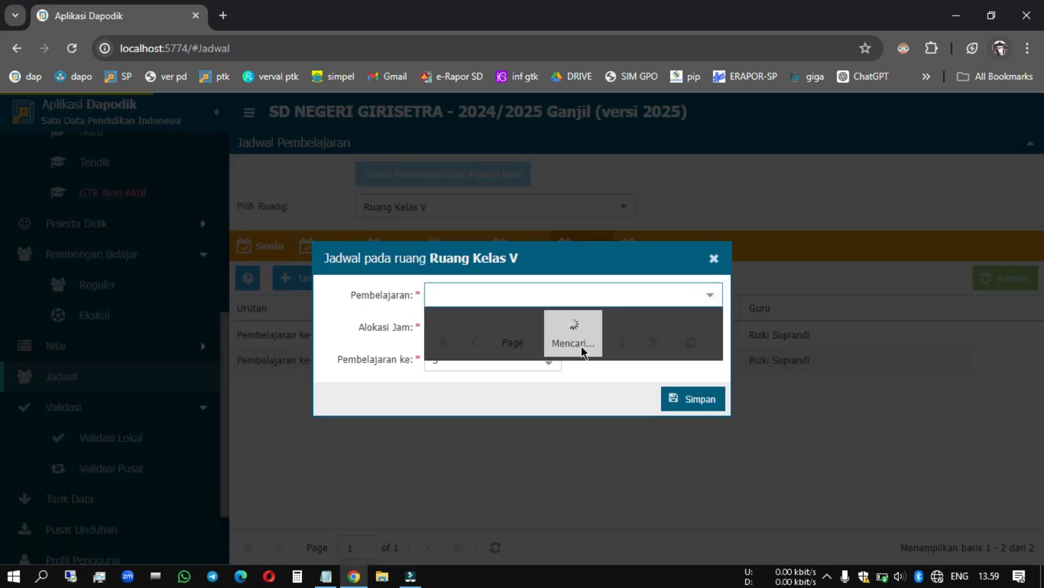
pyautogui.click(583, 348)
pyautogui.click(497, 327)
pyautogui.doubleClick(497, 328)
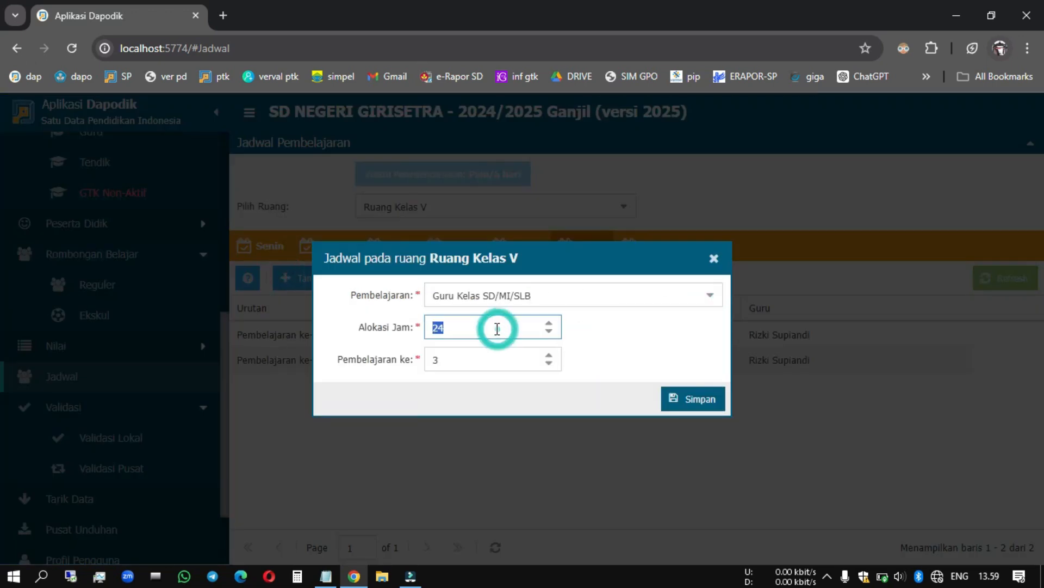
pyautogui.write('4')
pyautogui.click(690, 408)
pyautogui.click(551, 365)
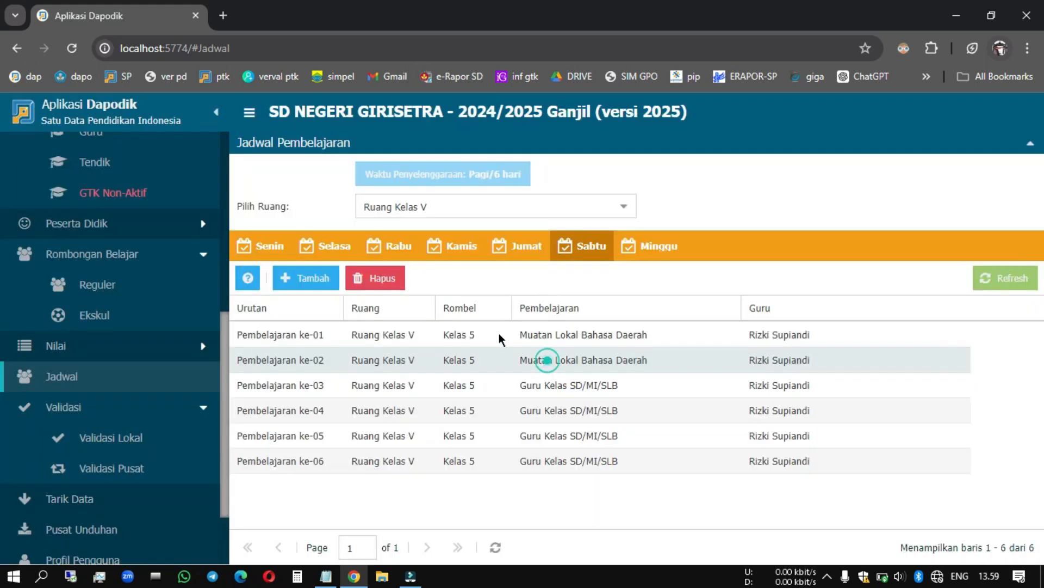
# Step: Schedule Guru Kelas SD/MI/SLB on Senin with 6 allotted hours
pyautogui.click(278, 251)
pyautogui.click(304, 277)
pyautogui.click(701, 298)
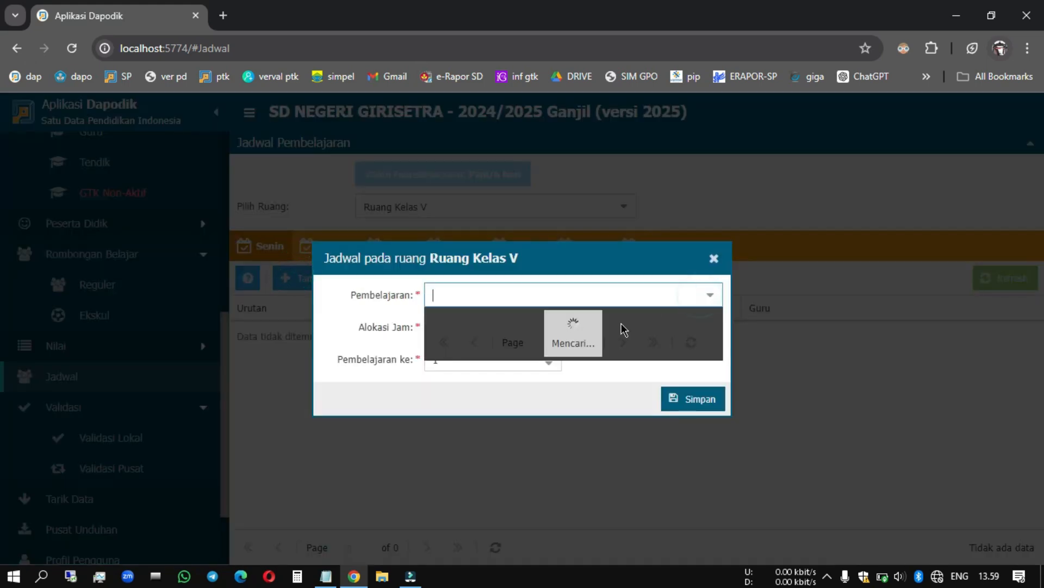
pyautogui.click(597, 322)
pyautogui.doubleClick(462, 330)
pyautogui.write('6')
pyautogui.click(701, 393)
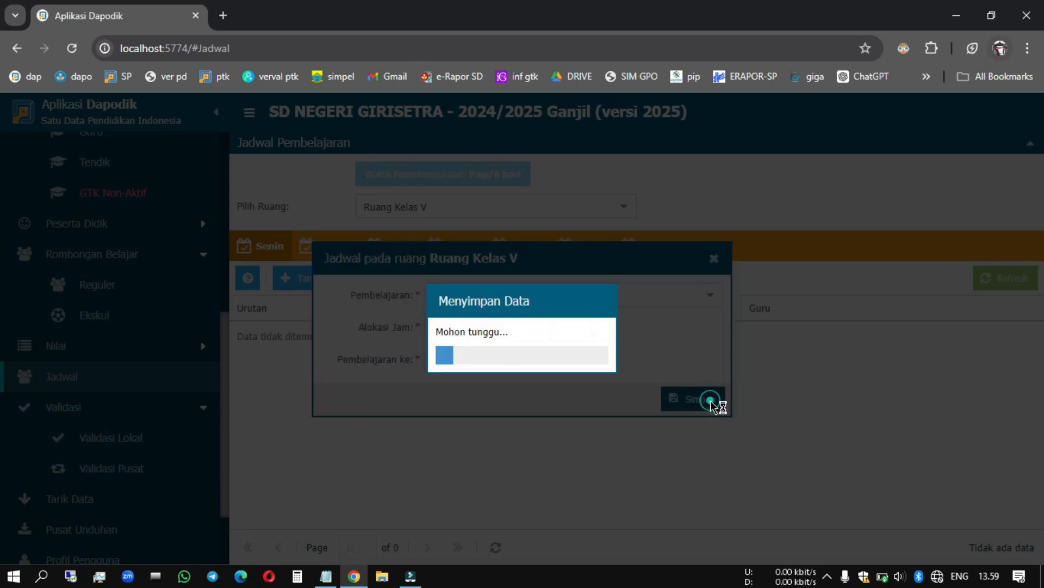
pyautogui.click(542, 355)
# Step: Schedule Guru Kelas SD/MI/SLB on Selasa with 6 allotted hours
pyautogui.click(330, 240)
pyautogui.click(306, 278)
pyautogui.click(709, 295)
pyautogui.click(625, 320)
pyautogui.click(480, 326)
pyautogui.doubleClick(481, 327)
pyautogui.write('6')
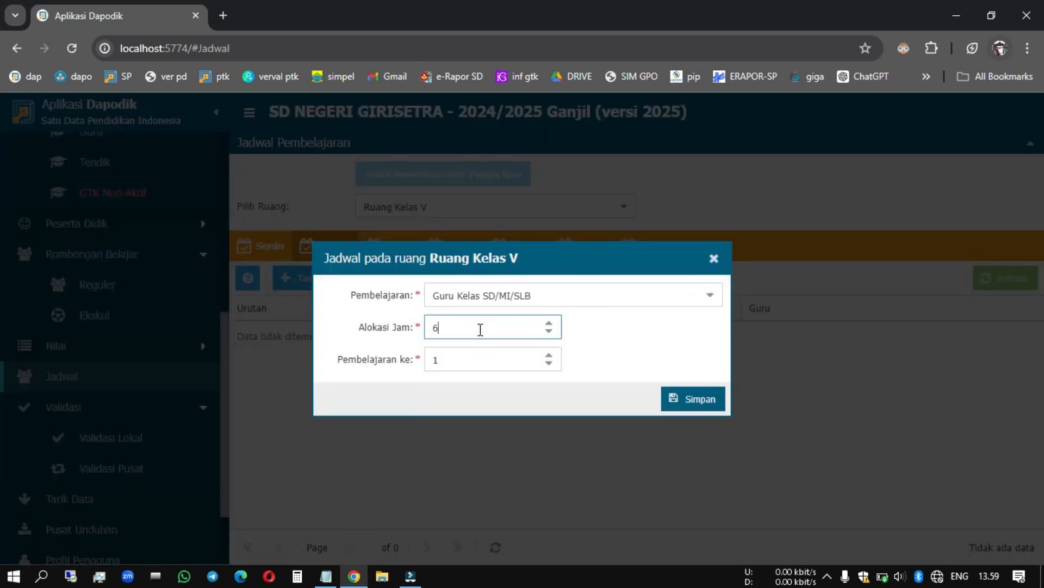
pyautogui.click(702, 399)
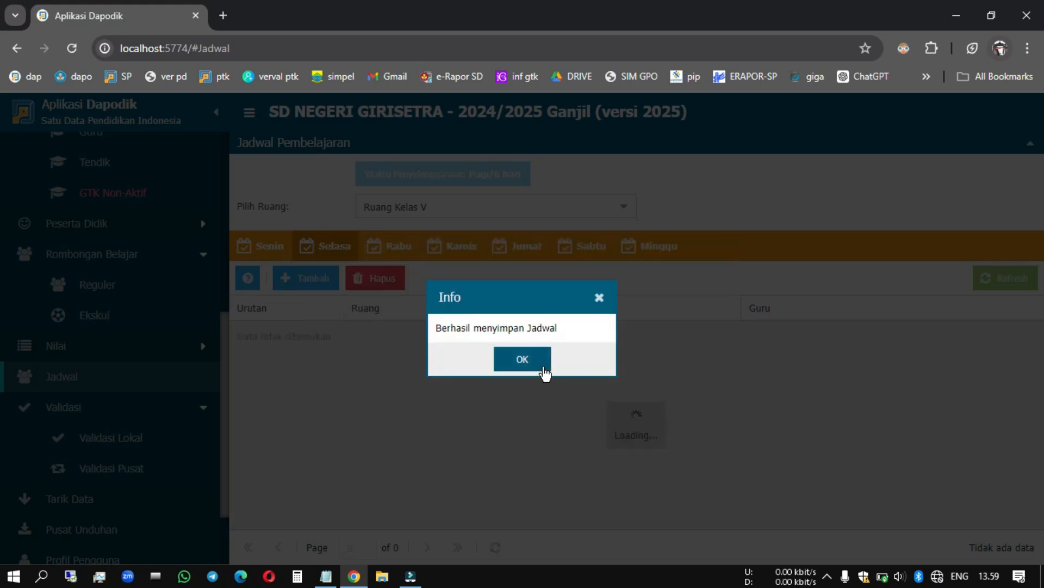
pyautogui.click(536, 359)
# Step: Schedule Guru Kelas SD/MI/SLB on Rabu with 6 allotted hours
pyautogui.click(398, 254)
pyautogui.click(306, 278)
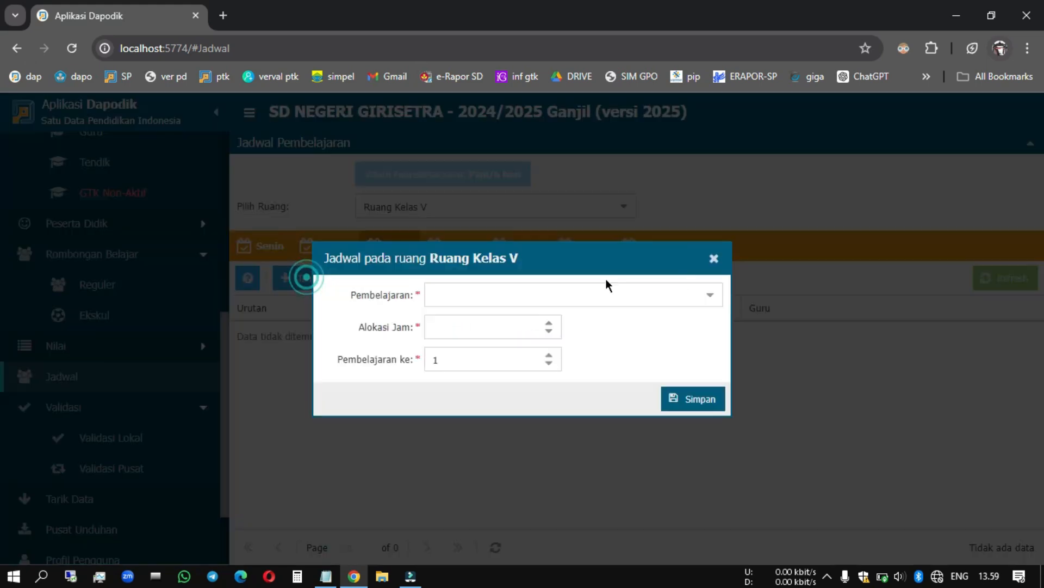
pyautogui.click(697, 294)
pyautogui.click(588, 319)
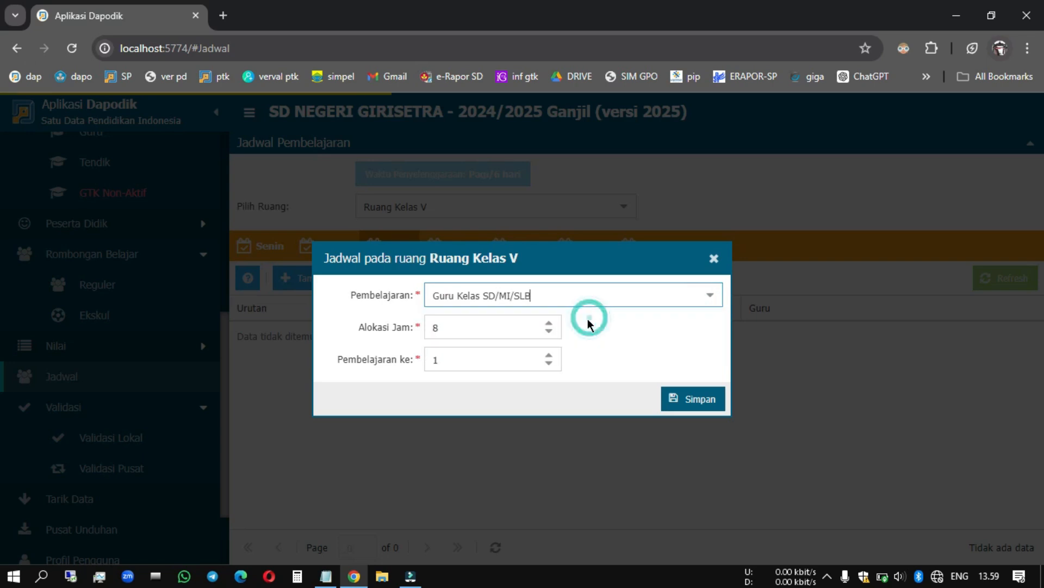
pyautogui.doubleClick(500, 332)
pyautogui.write('6')
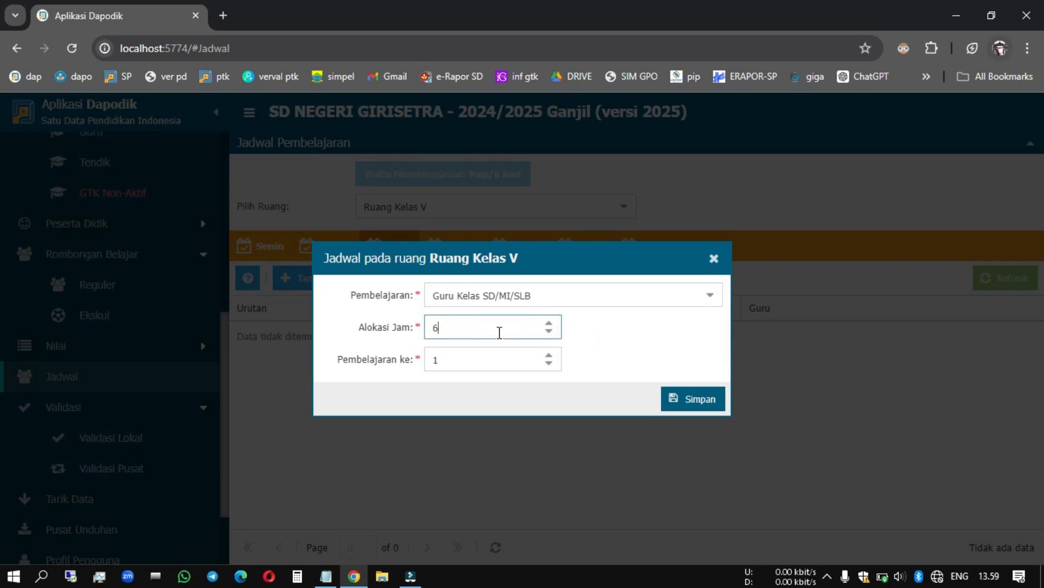
pyautogui.click(695, 402)
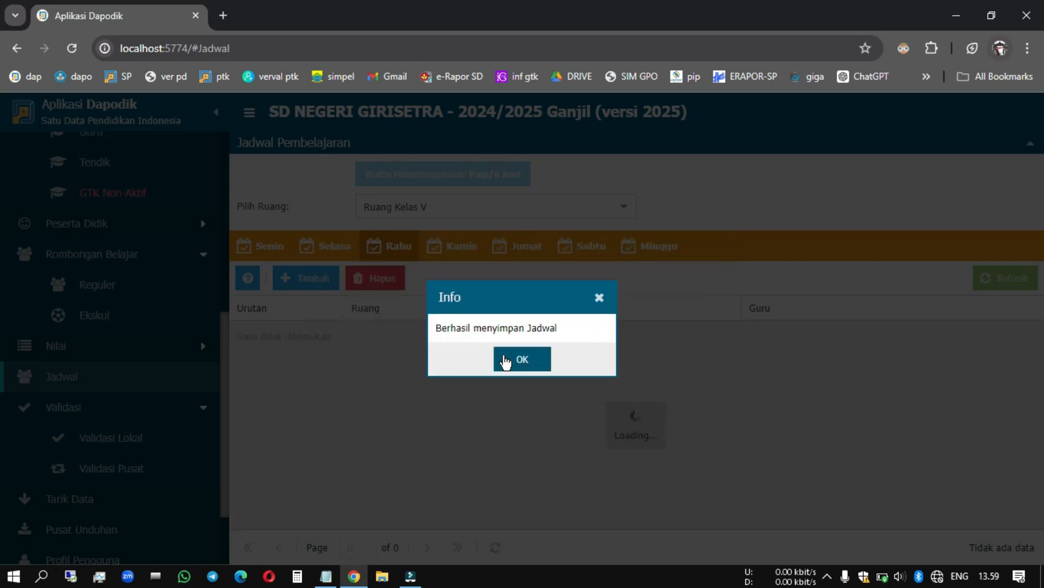
pyautogui.click(506, 358)
# Step: Add a Kamis Guru Kelas SD/MI/SLB lesson entry with the default hours
pyautogui.click(452, 248)
pyautogui.click(306, 278)
pyautogui.click(704, 294)
pyautogui.click(652, 327)
pyautogui.click(695, 405)
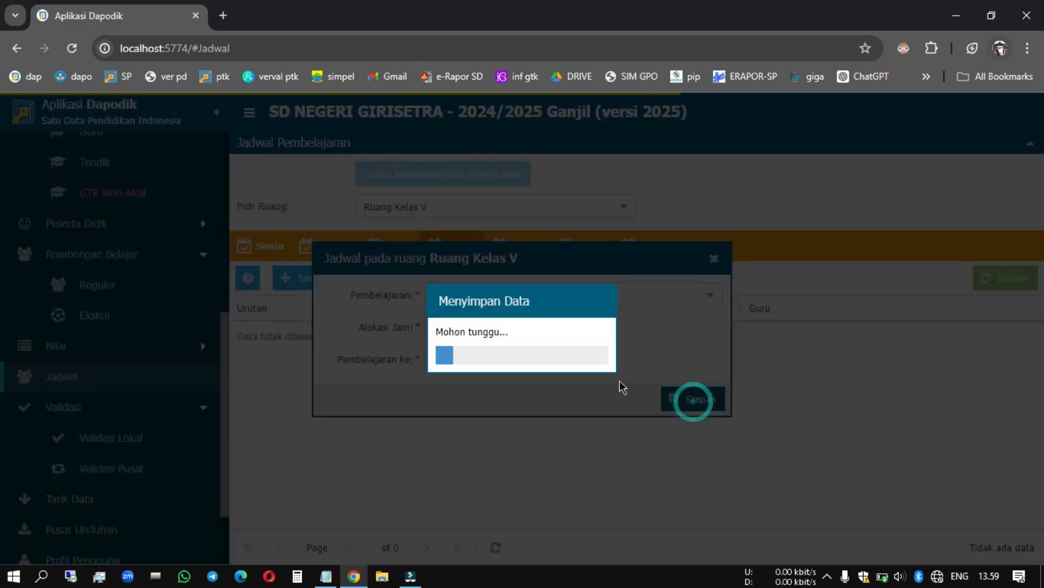
pyautogui.click(546, 368)
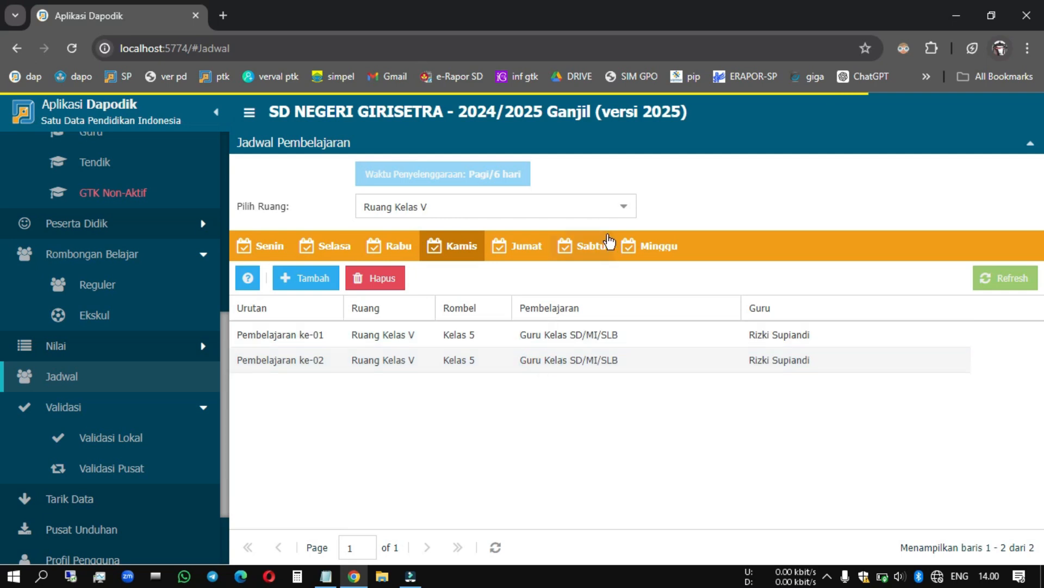
pyautogui.click(622, 207)
pyautogui.scroll(-2, 603, 233)
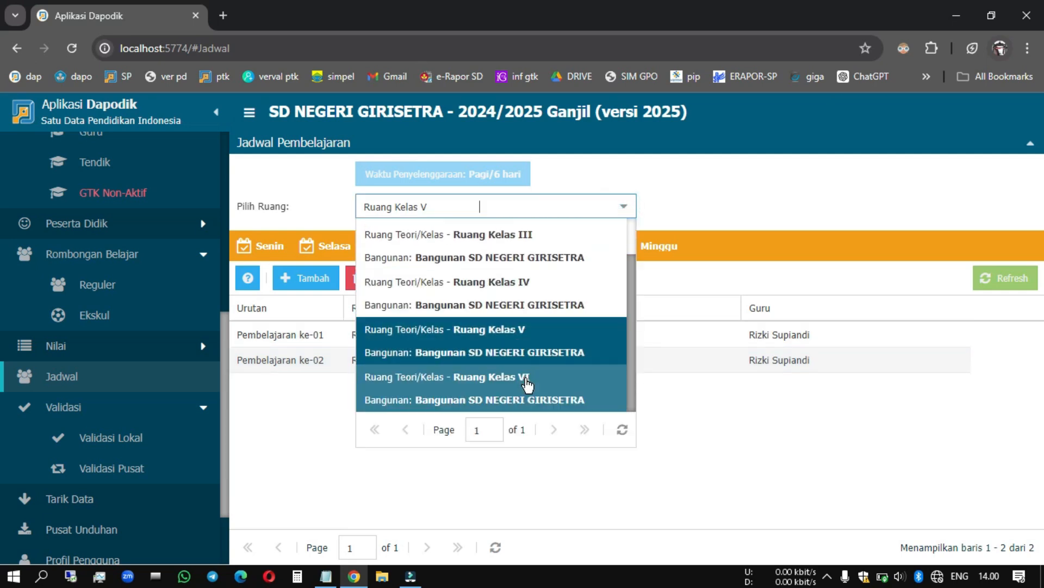
# Step: Save four Pendidikan Agama Islam periods on Sabtu for Ruang Kelas VI, then open Validasi Lokal
pyautogui.click(519, 378)
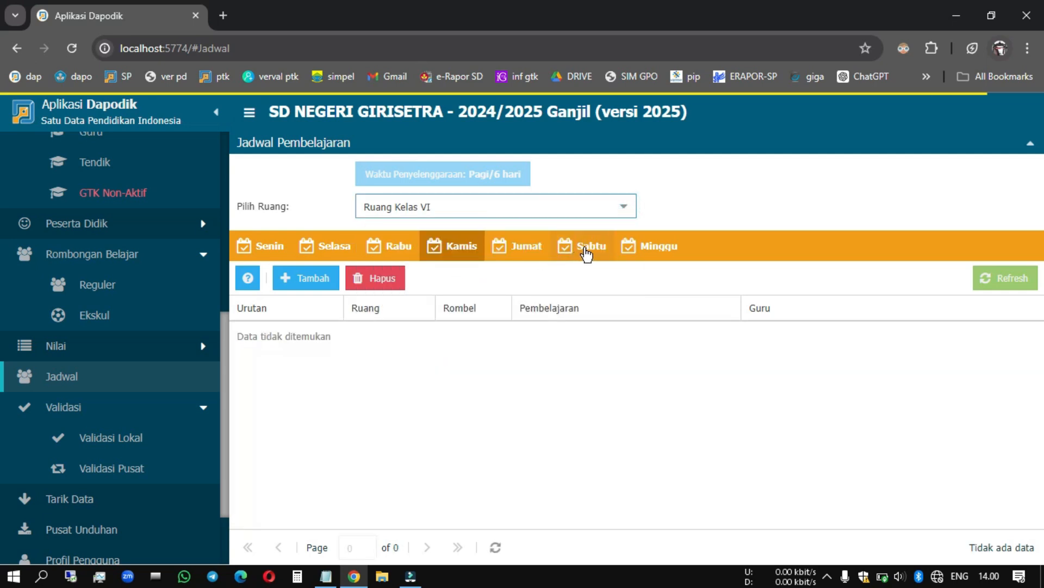
pyautogui.click(586, 251)
pyautogui.click(305, 292)
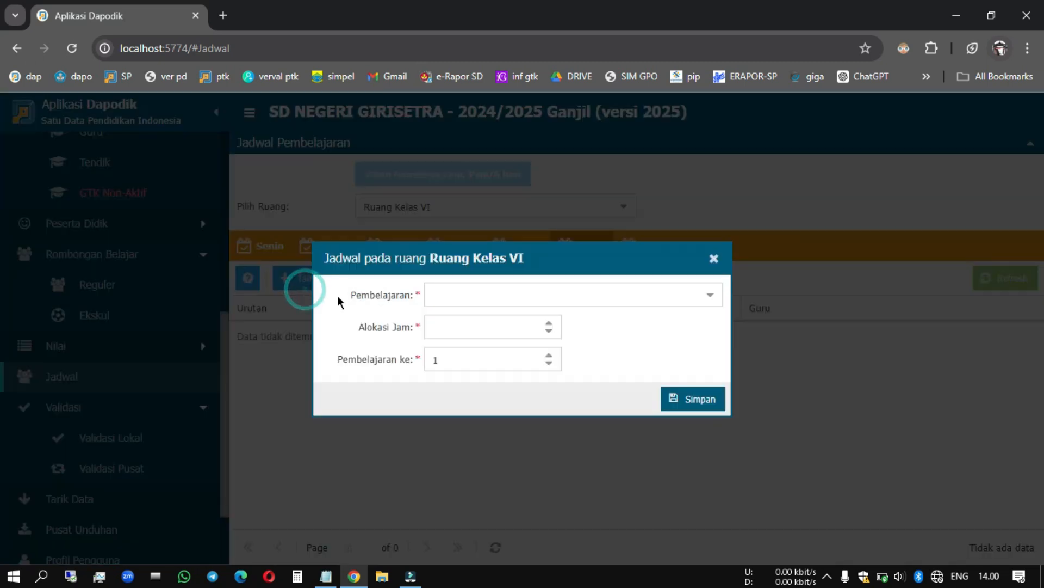
pyautogui.click(713, 296)
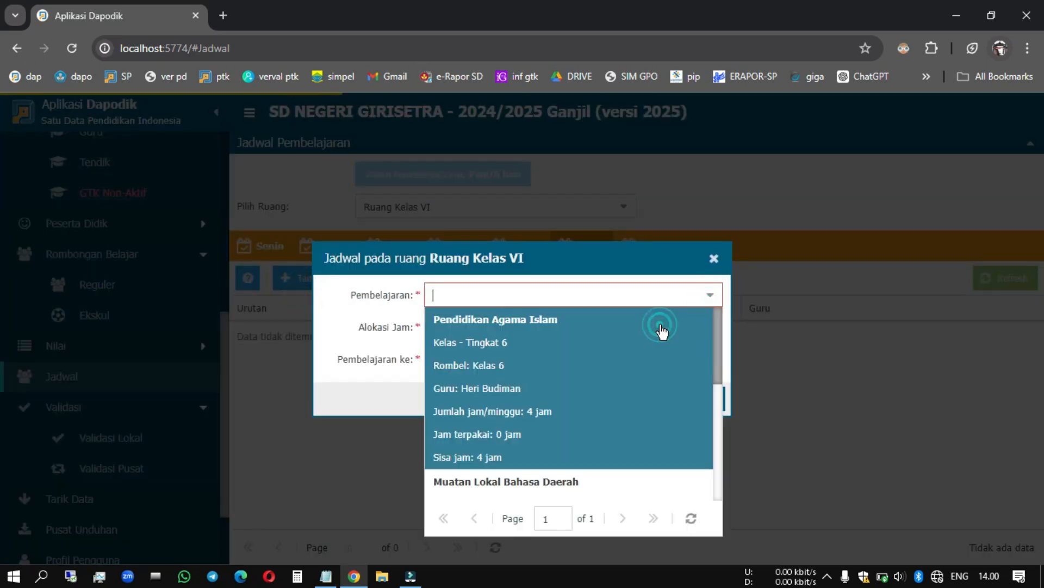
pyautogui.click(660, 324)
pyautogui.click(680, 399)
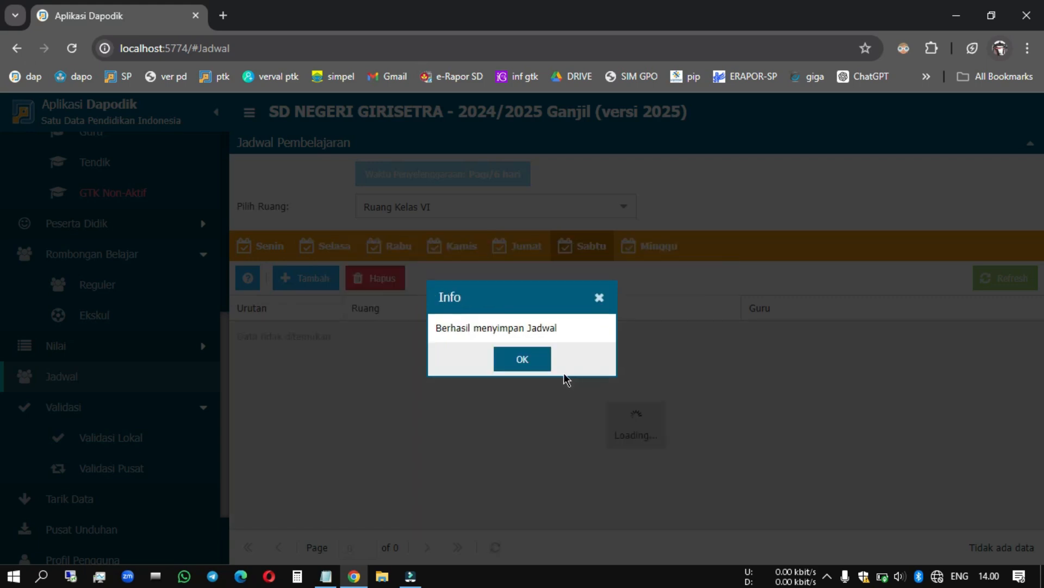
pyautogui.click(540, 358)
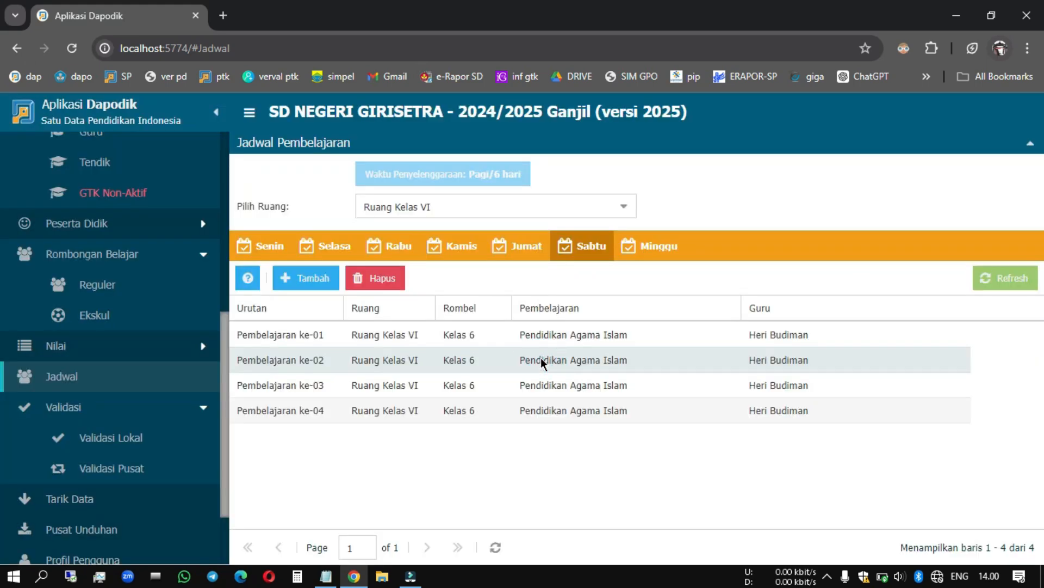
pyautogui.click(145, 447)
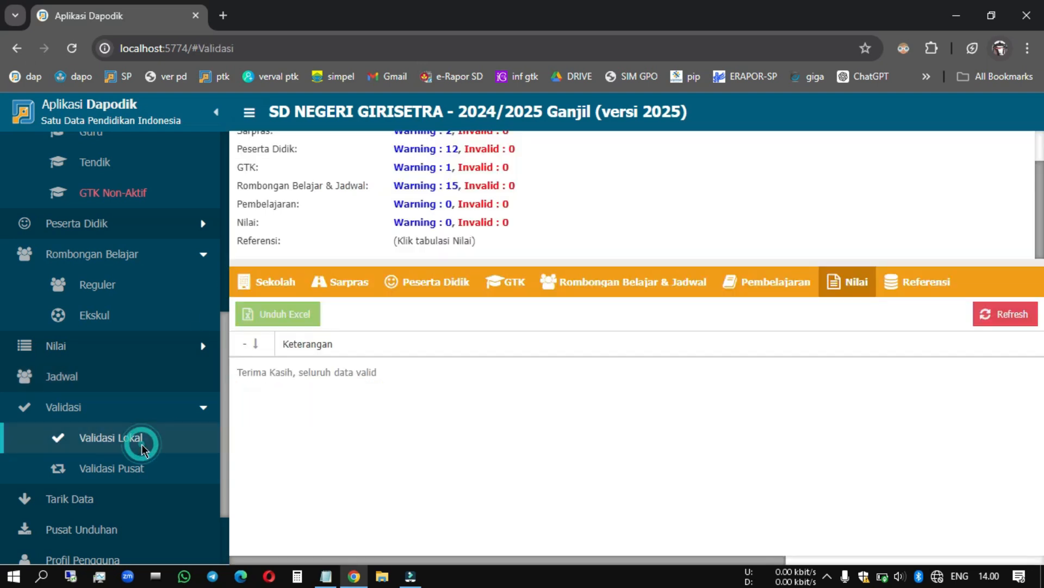
# Step: Rerun the local validation and reload the application page
pyautogui.click(664, 292)
pyautogui.click(994, 315)
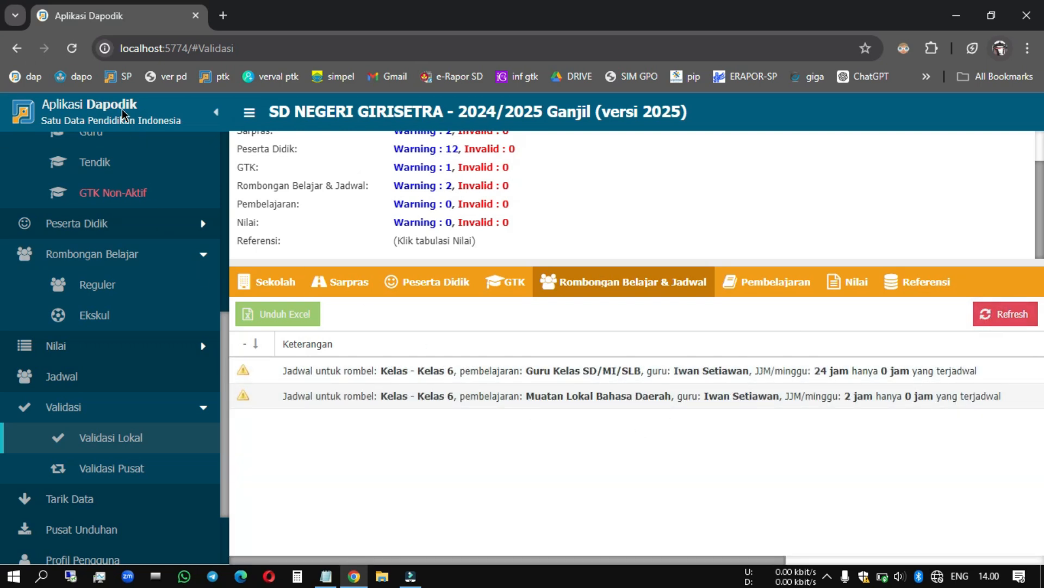
pyautogui.click(72, 49)
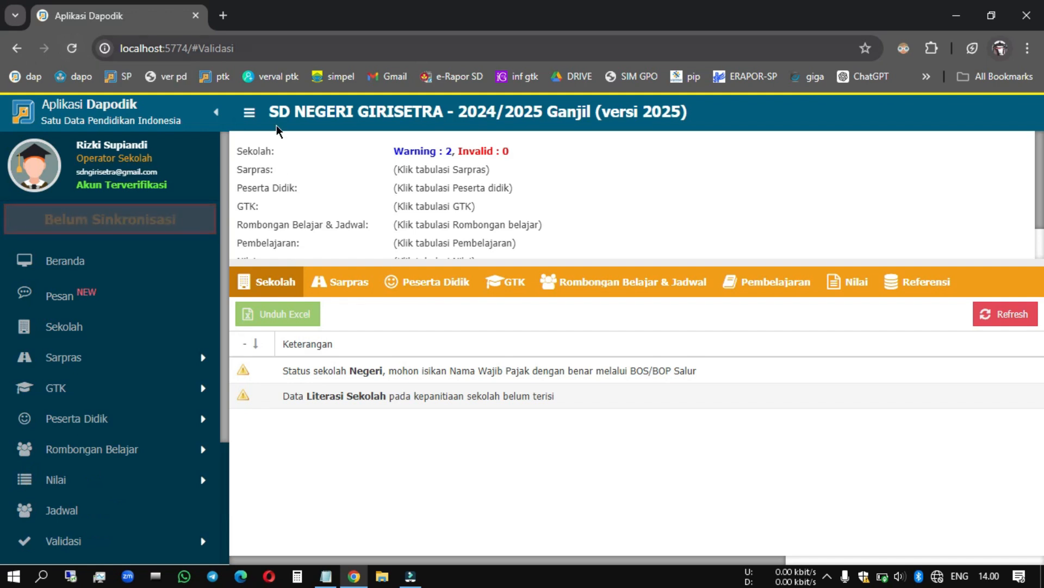
# Step: Review the Sarpras, Sekolah and Peserta Didik validation warnings
pyautogui.click(334, 288)
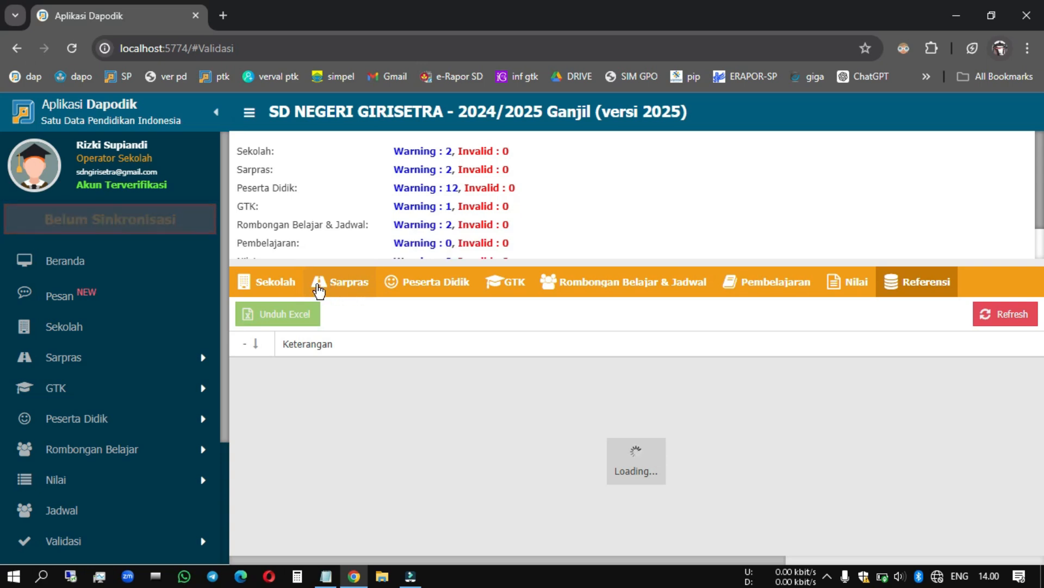
pyautogui.click(296, 282)
pyautogui.click(322, 282)
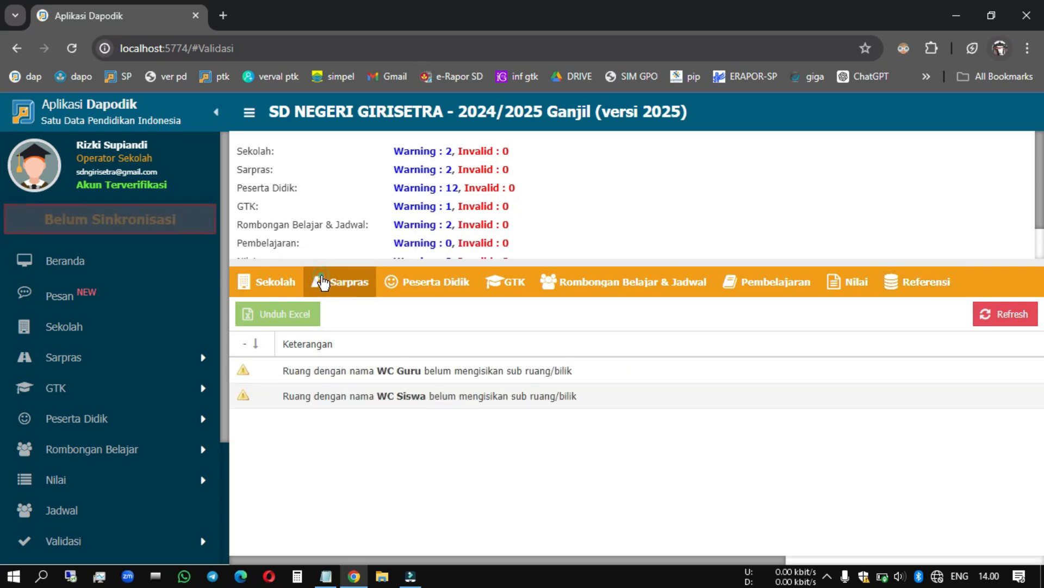
pyautogui.click(390, 287)
pyautogui.scroll(-3, 542, 433)
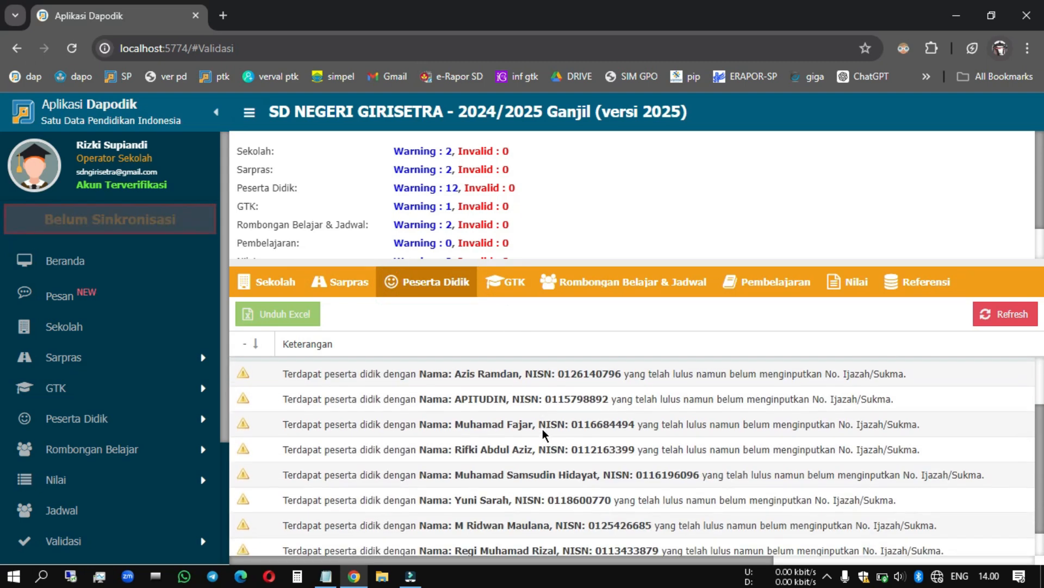
pyautogui.scroll(3, 543, 433)
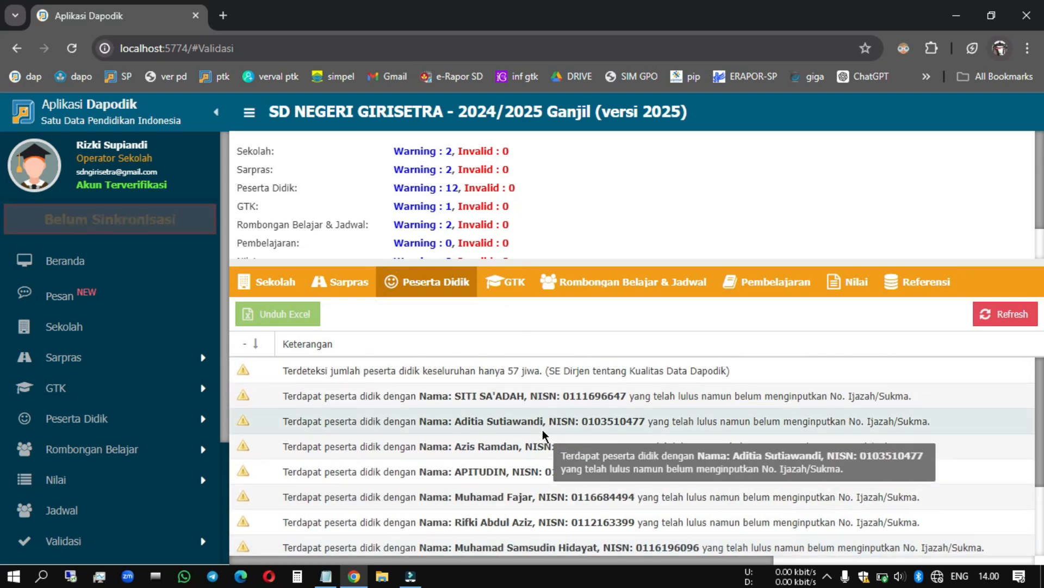
pyautogui.scroll(-2, 543, 429)
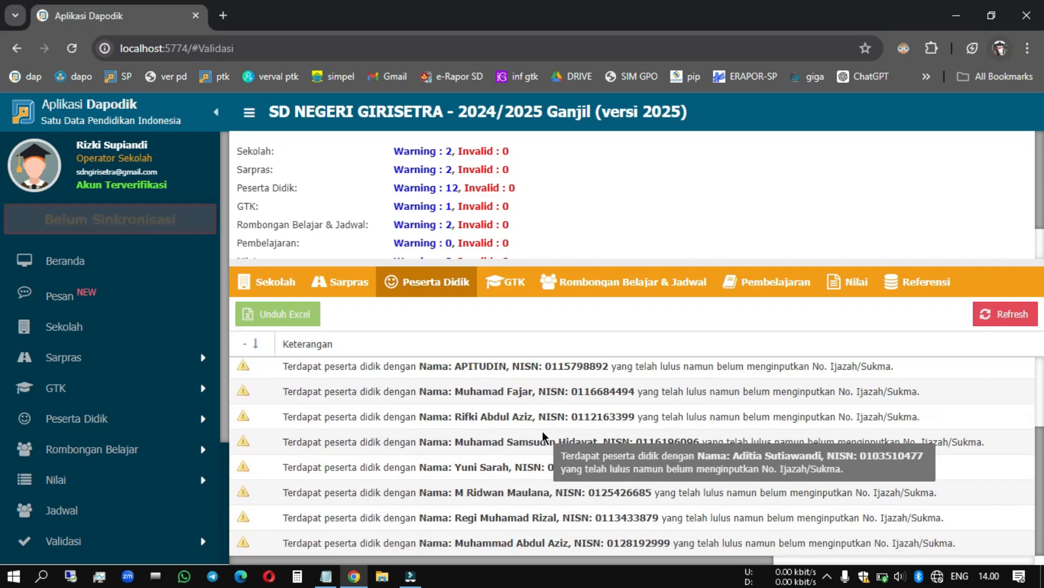
pyautogui.scroll(2, 503, 414)
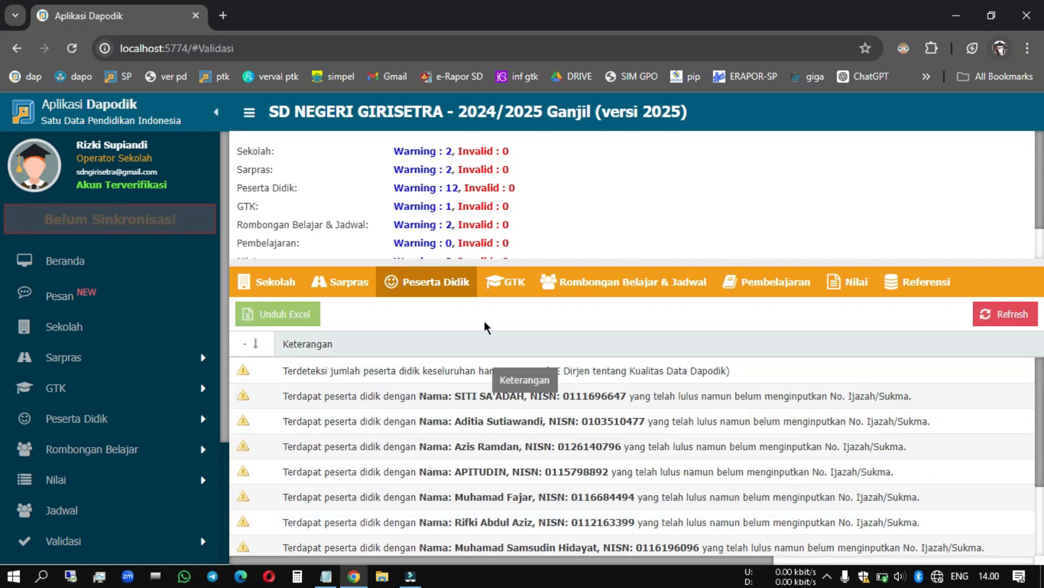
# Step: Review the GTK, Rombongan Belajar & Jadwal, Pembelajaran, Nilai and Referensi warnings
pyautogui.click(498, 291)
pyautogui.click(590, 292)
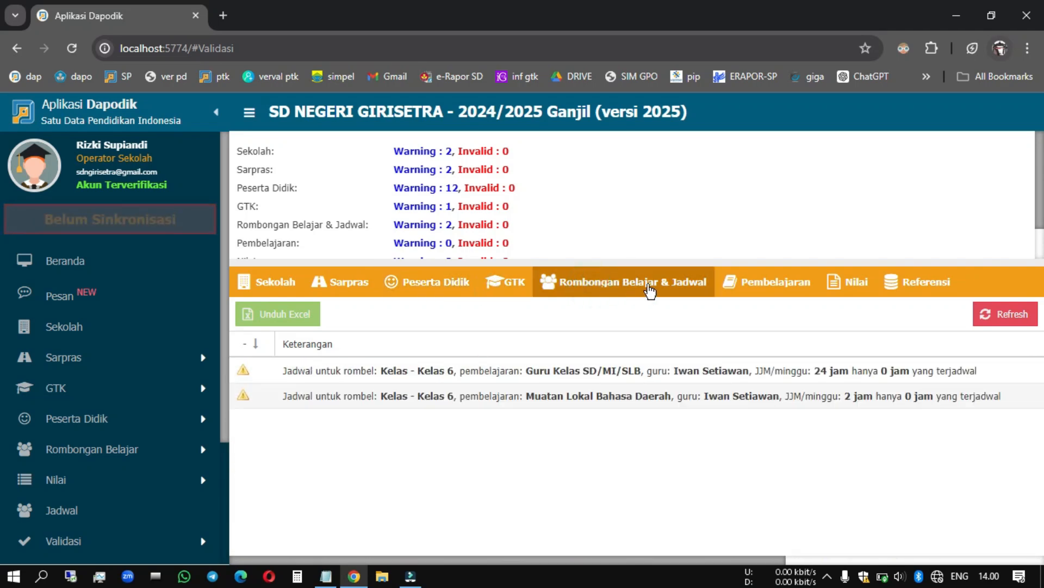
pyautogui.click(749, 283)
pyautogui.click(838, 284)
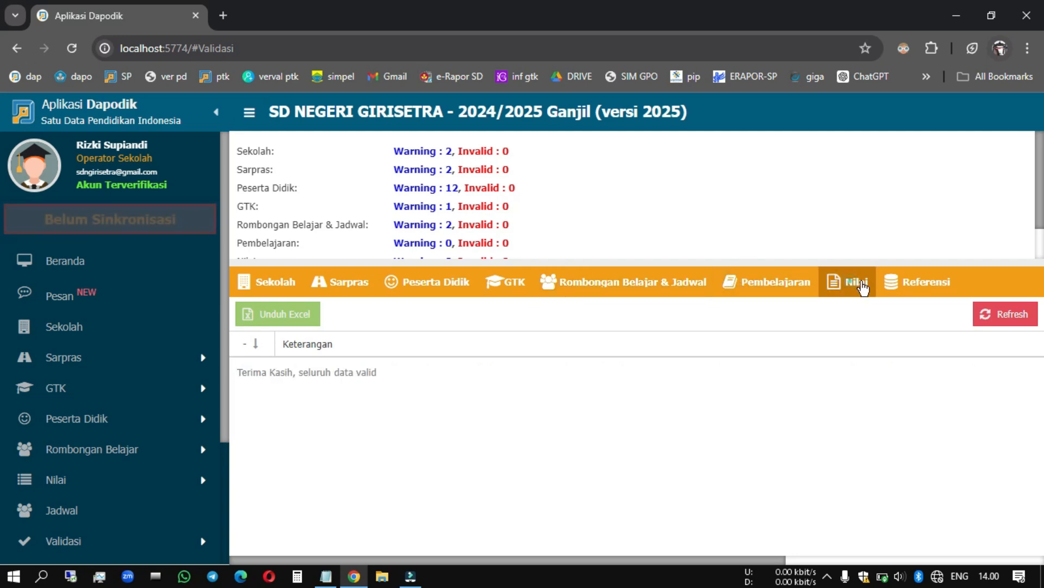
pyautogui.click(901, 283)
pyautogui.scroll(-1, 514, 220)
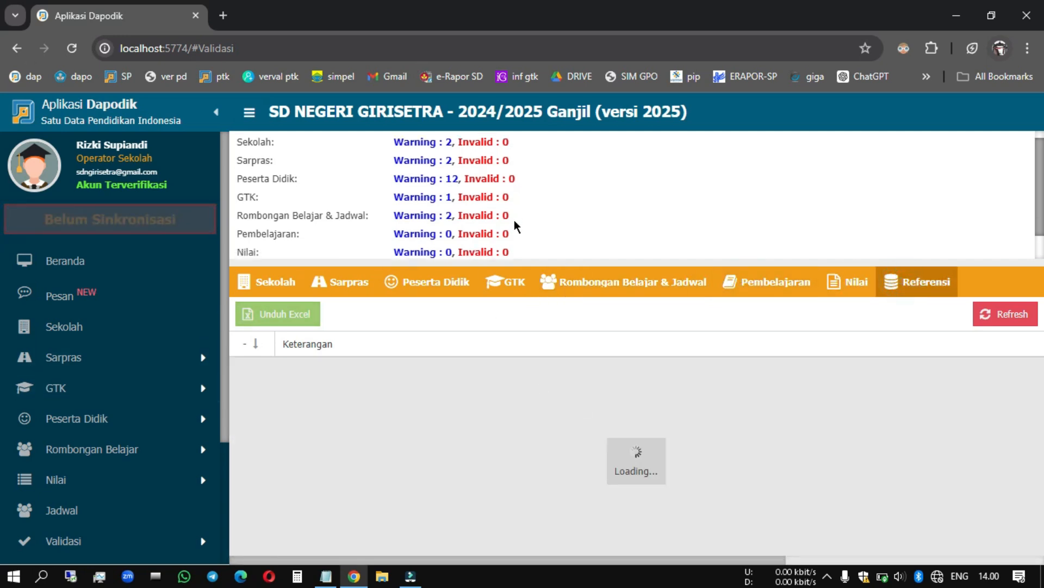
pyautogui.scroll(2, 520, 222)
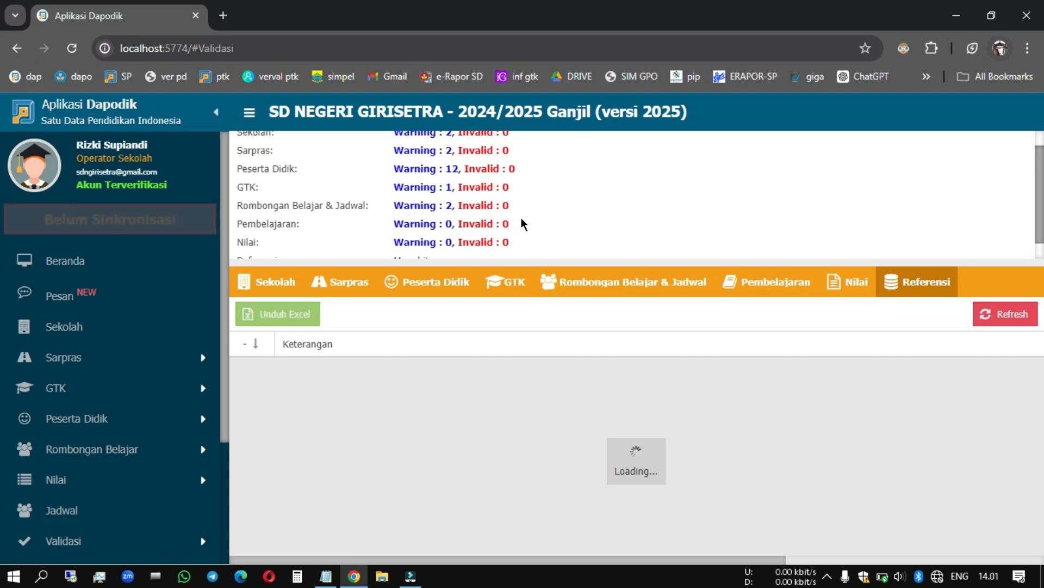
pyautogui.scroll(-3, 133, 358)
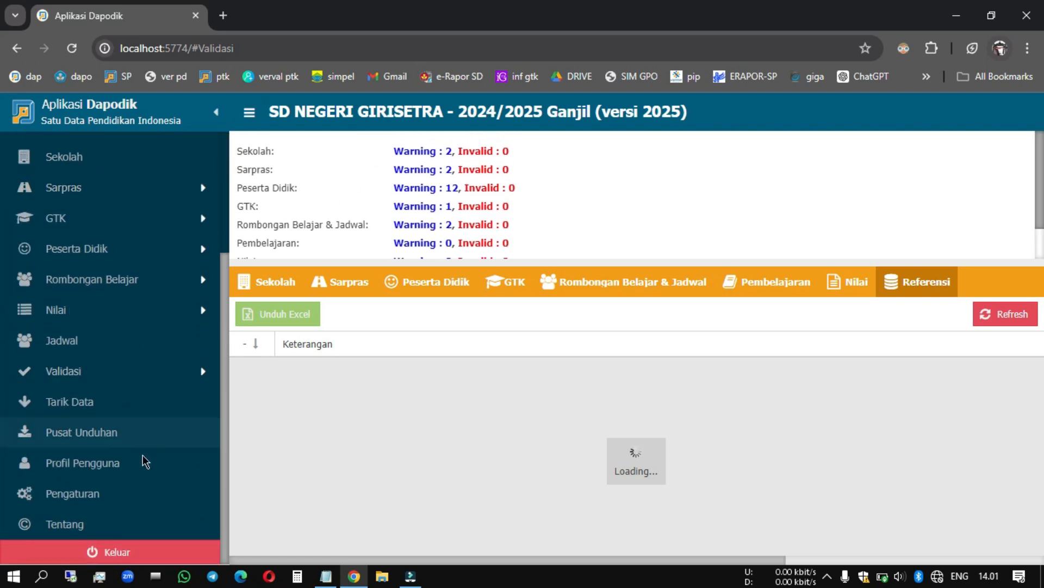
# Step: Go to Pengaturan, log out, and reload localhost:5774 via the 'dap' bookmark
pyautogui.click(145, 493)
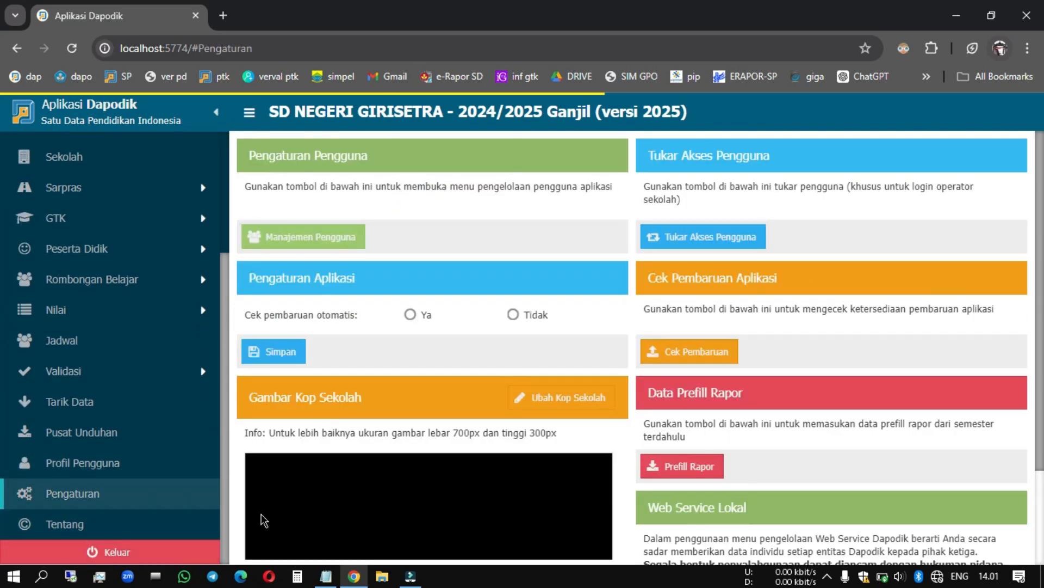
pyautogui.click(182, 552)
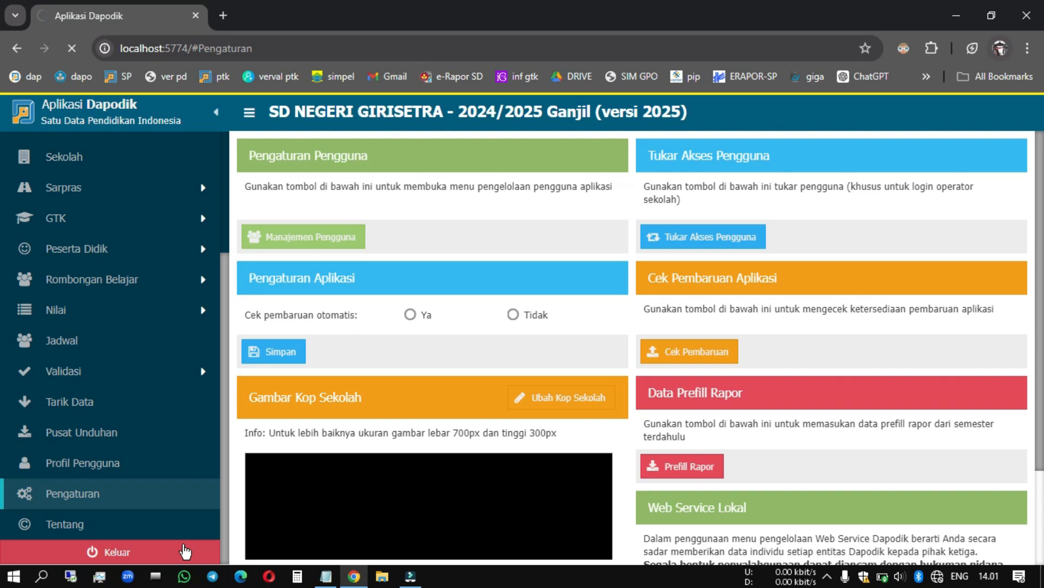
pyautogui.click(885, 579)
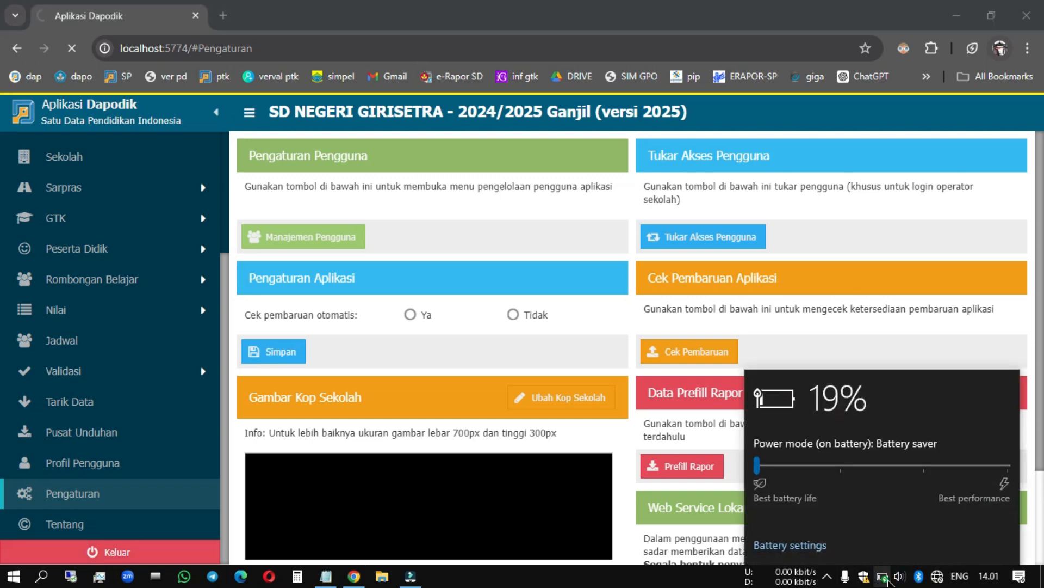
pyautogui.click(620, 19)
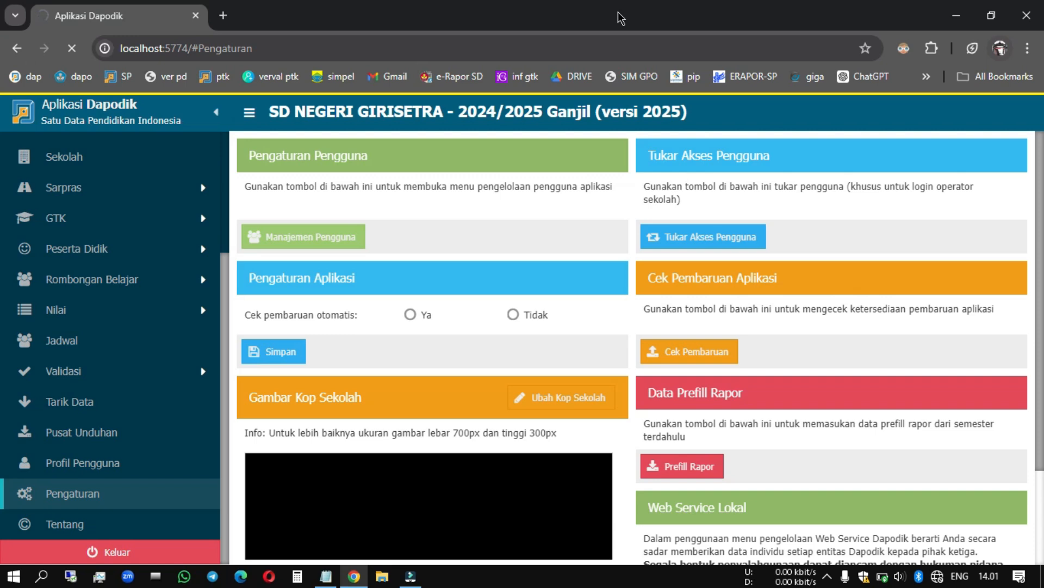
pyautogui.click(19, 79)
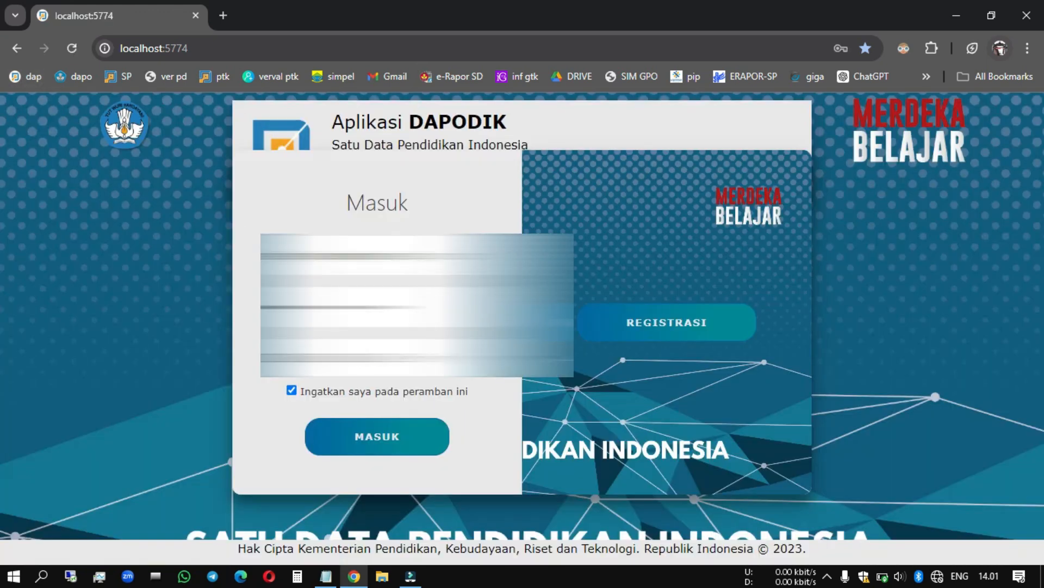
# Step: Log in with the saved username and enter the school under the Kepala Sekolah role
pyautogui.click(380, 254)
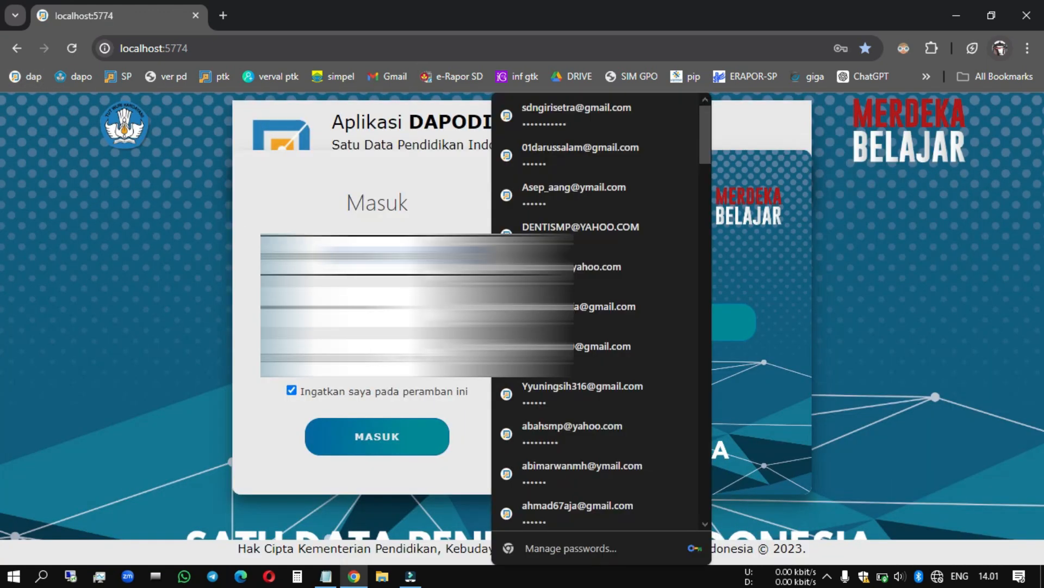
pyautogui.write('suyan')
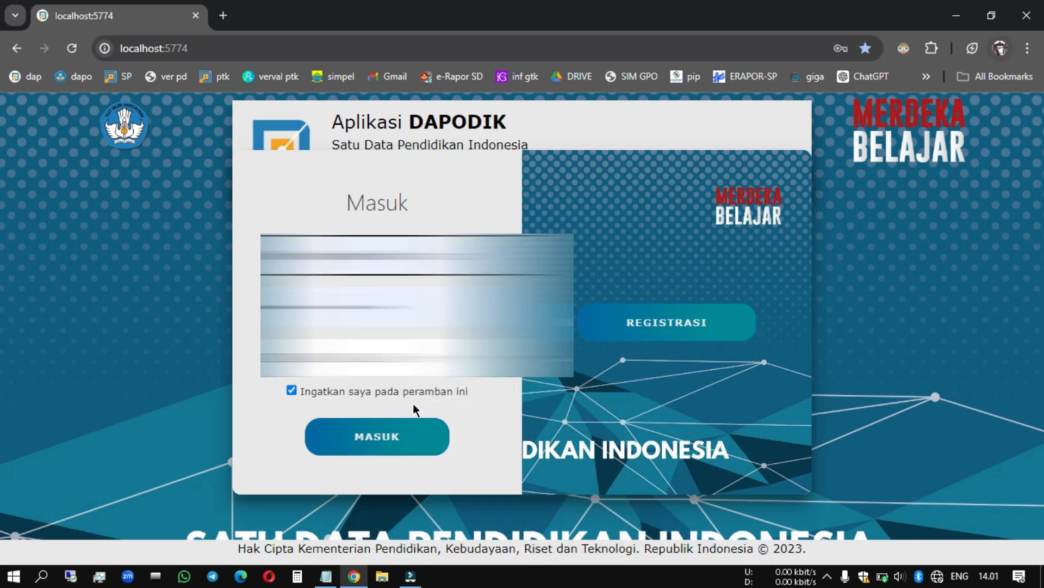
pyautogui.click(411, 433)
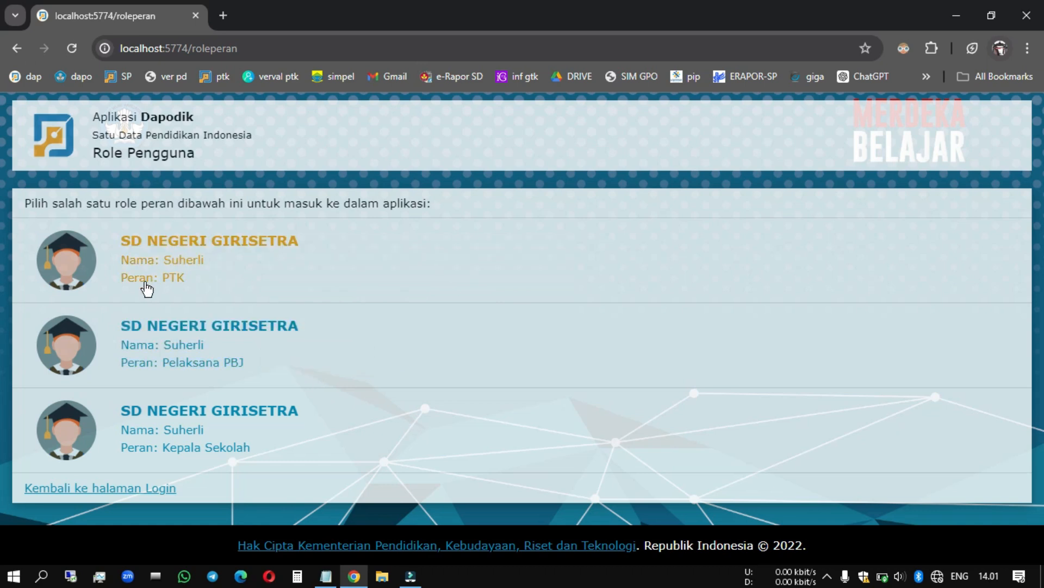
pyautogui.click(154, 428)
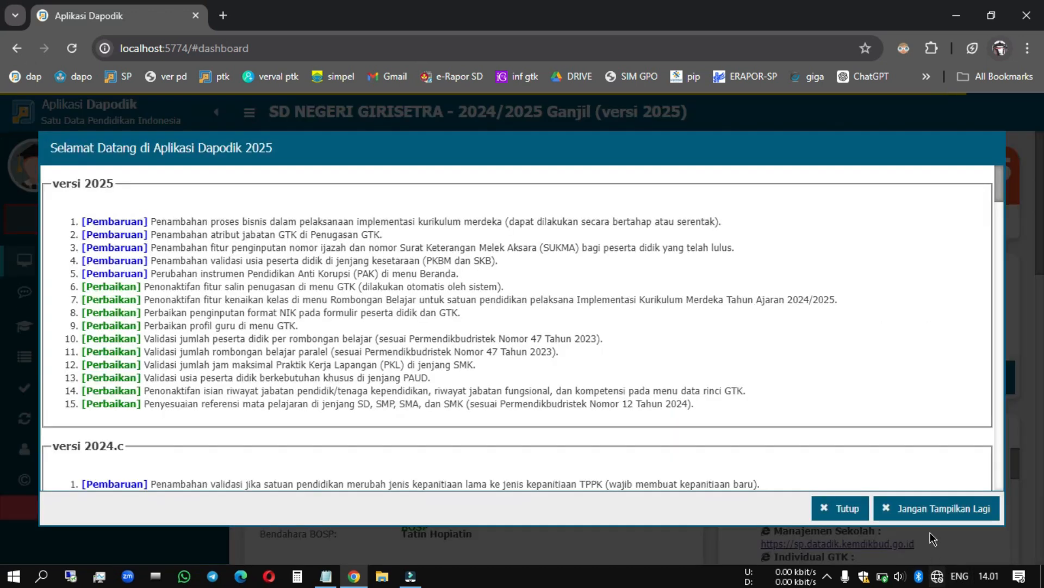
# Step: Dismiss the welcome and confirmation notices and connect to the TP-LINK Wi-Fi network
pyautogui.click(932, 505)
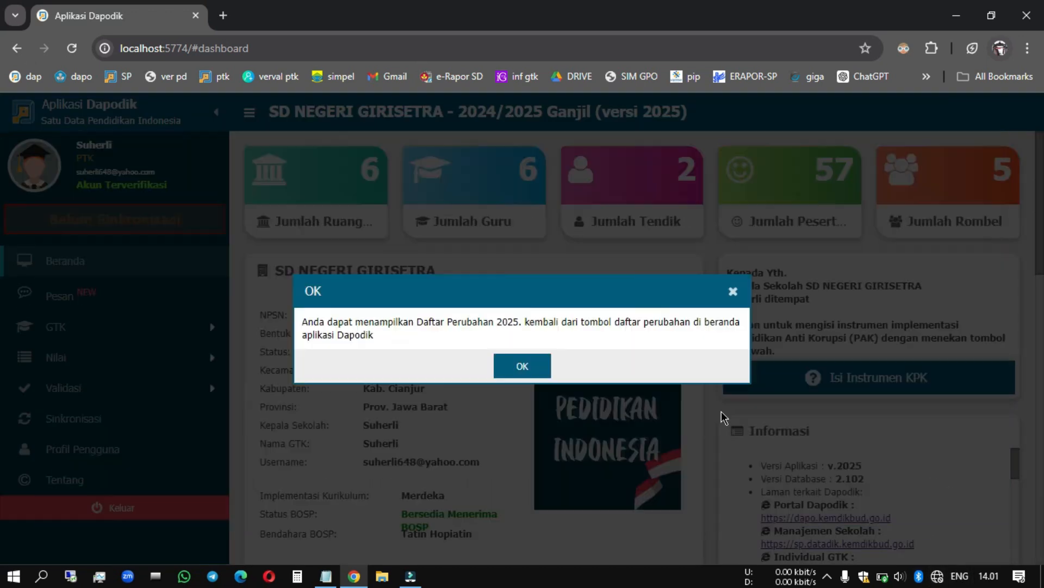
pyautogui.click(526, 367)
pyautogui.click(929, 578)
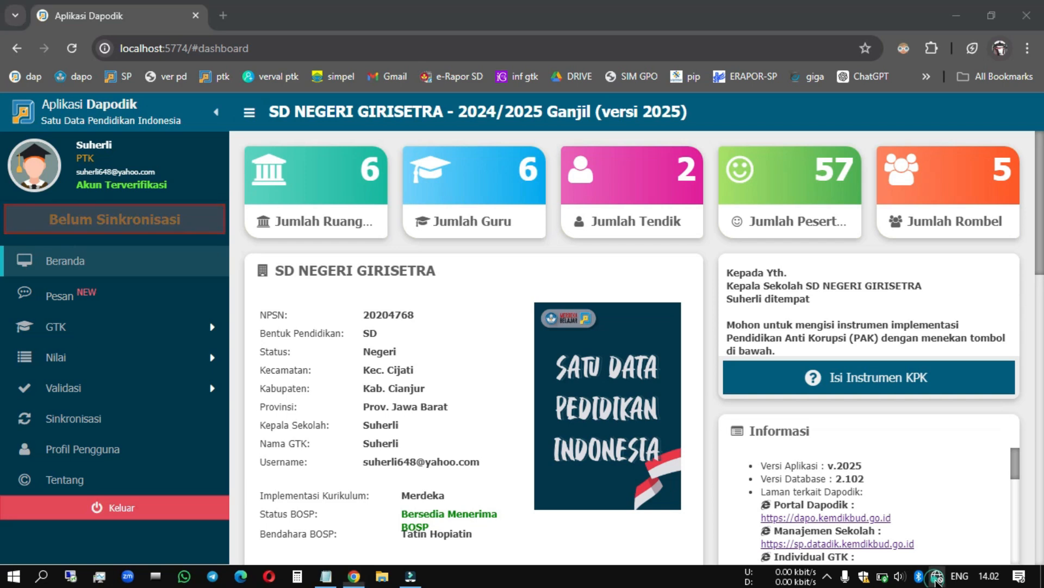
pyautogui.click(907, 143)
pyautogui.click(977, 216)
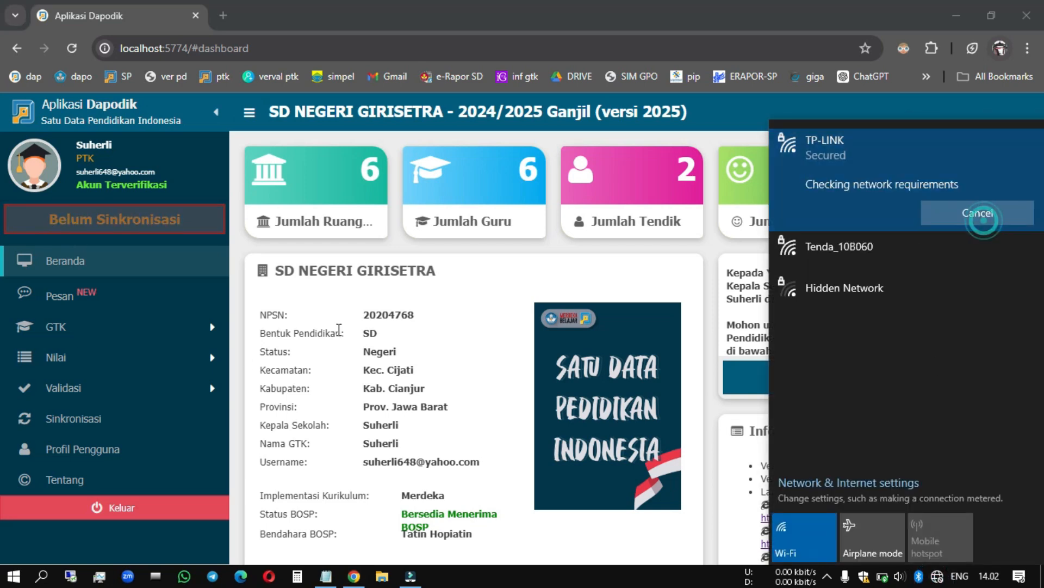
# Step: Run Validasi Lokal and check the Sarpras results for invalid entries
pyautogui.click(148, 388)
pyautogui.click(138, 430)
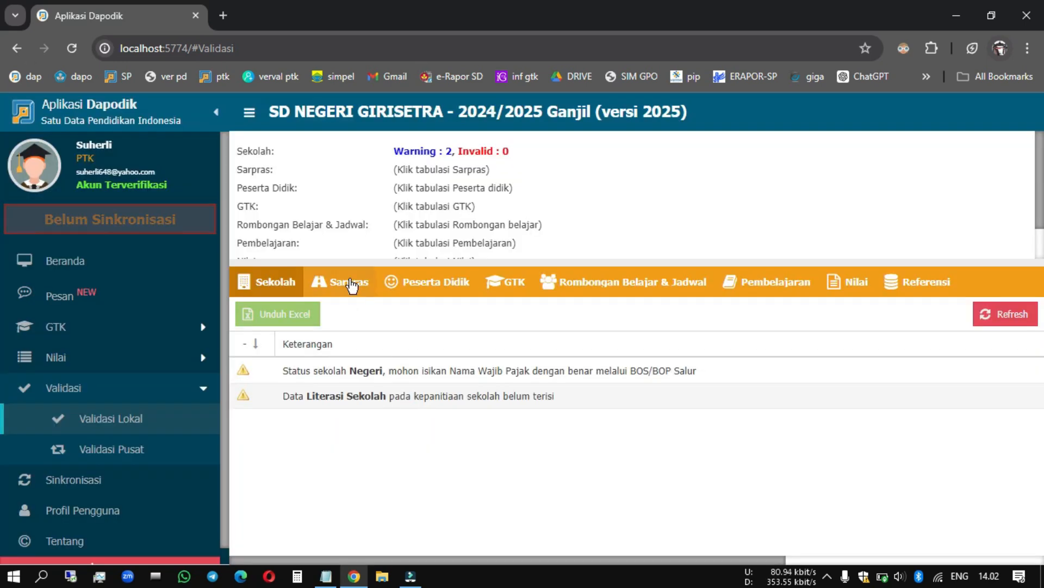
pyautogui.click(350, 282)
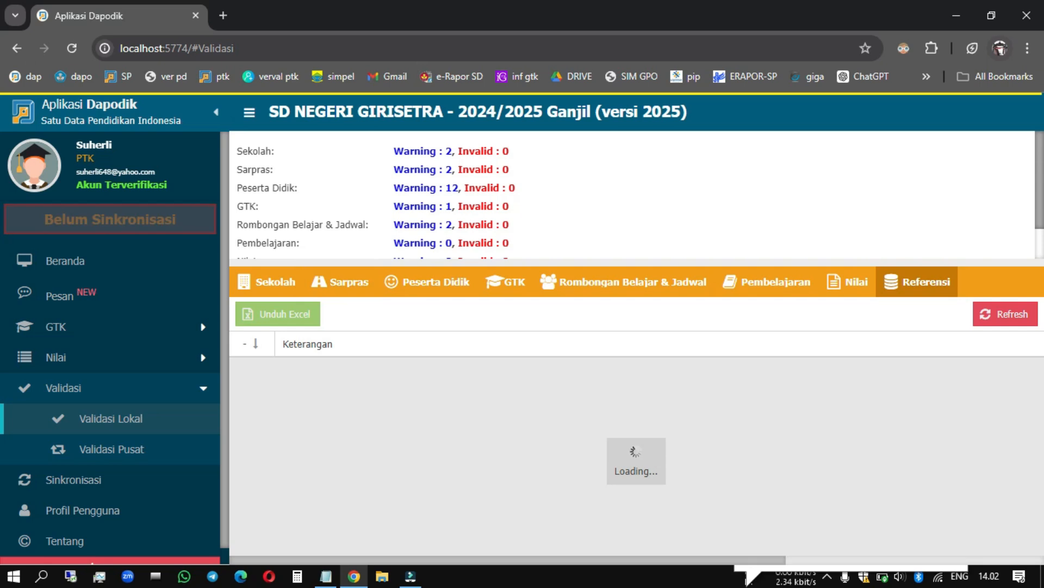
pyautogui.scroll(-1, 616, 210)
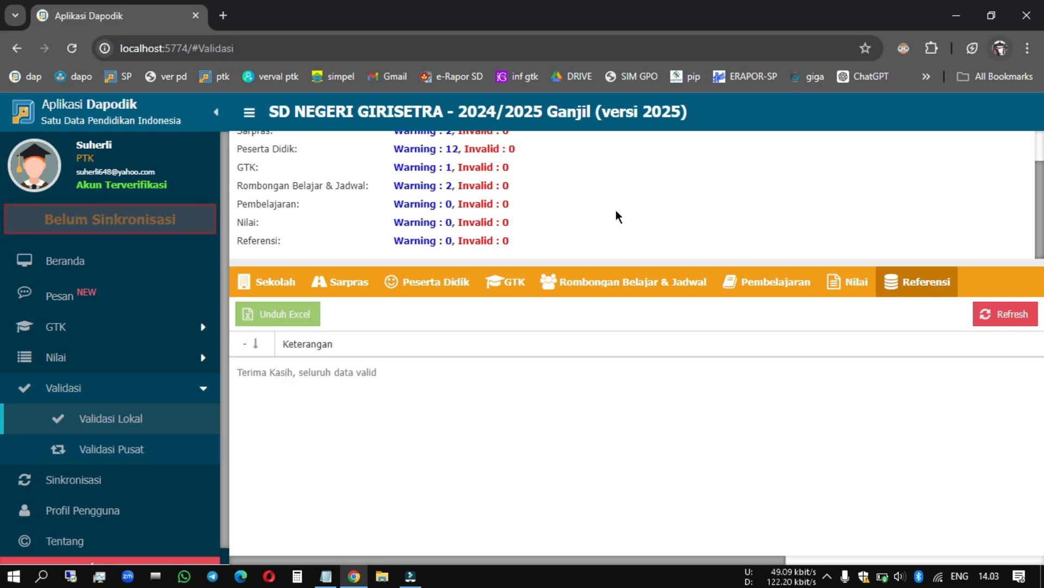
# Step: Start Sinkronisasi and advance the confirmation sheet to the full data recap list
pyautogui.click(89, 479)
pyautogui.click(598, 403)
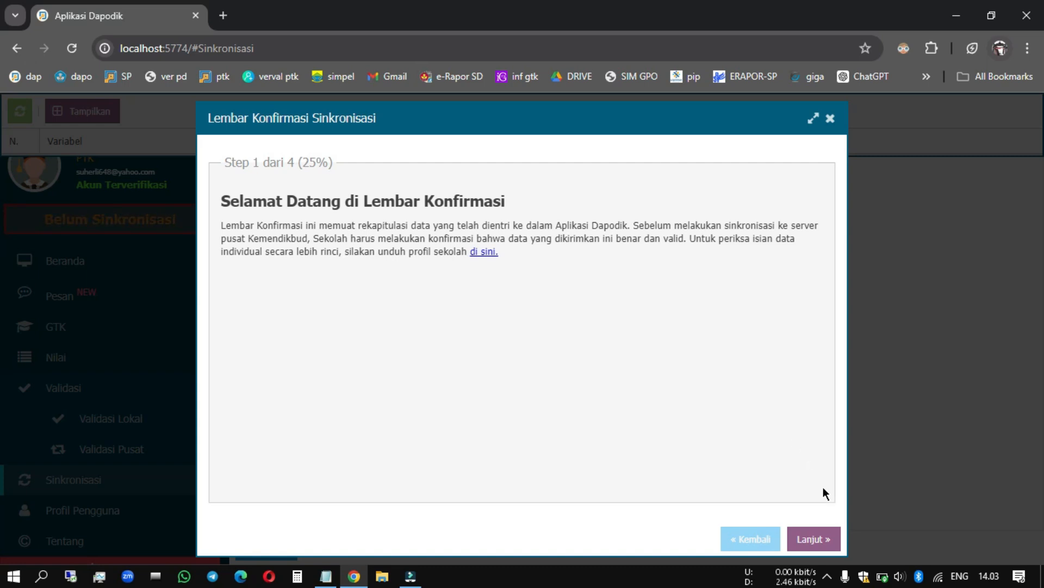
pyautogui.click(826, 540)
pyautogui.click(303, 202)
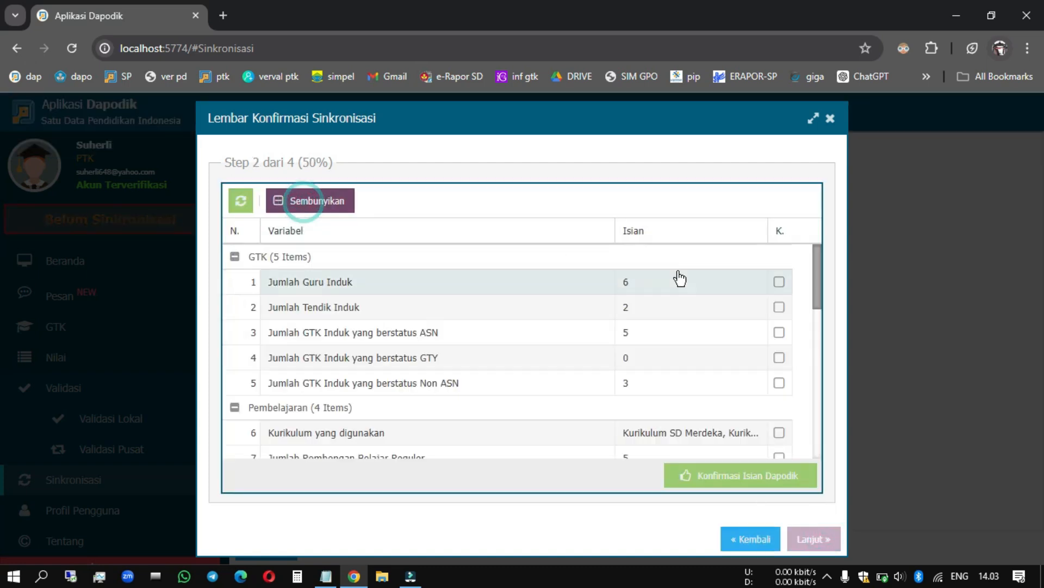
# Step: Tick the K confirmation checkbox for every data item, starting with Jumlah Guru Induk
pyautogui.click(780, 282)
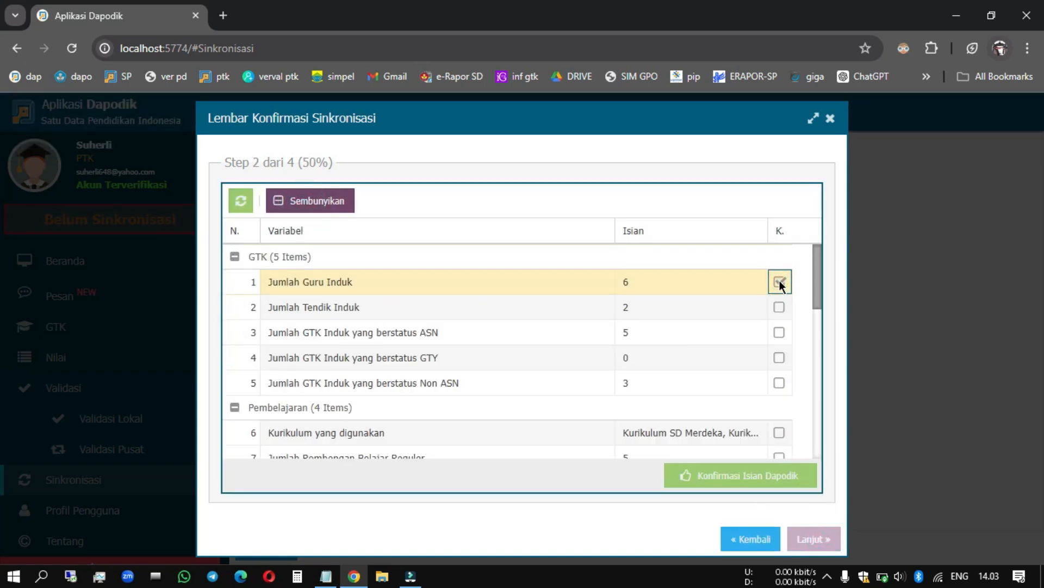
pyautogui.press('Down')
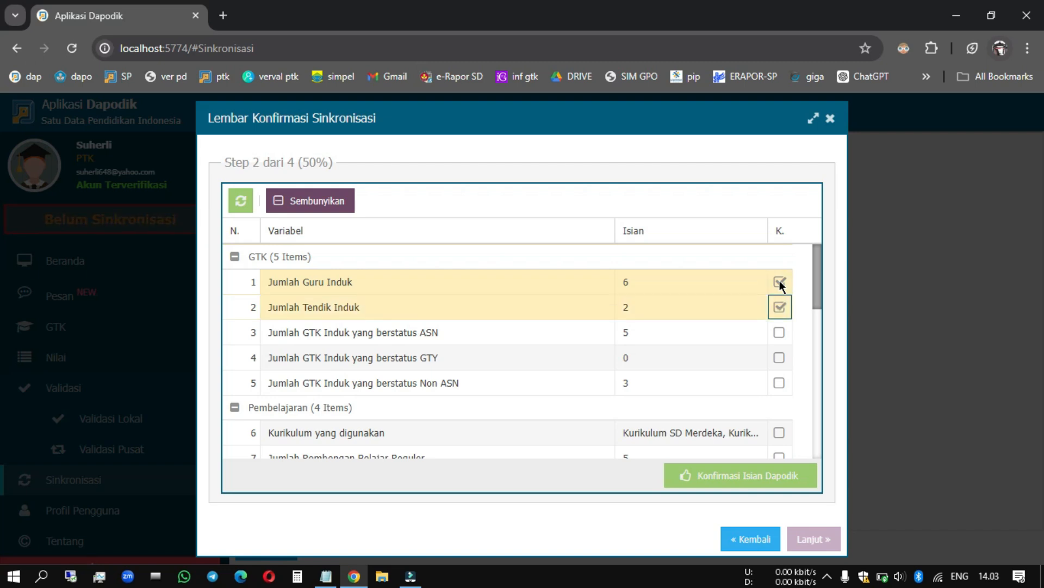
pyautogui.press('space')
pyautogui.press('Down')
pyautogui.press('space')
pyautogui.press('Down')
pyautogui.press('space')
pyautogui.press('Down')
pyautogui.press('space')
pyautogui.press('Down')
pyautogui.press('space')
pyautogui.press('Down')
pyautogui.press('space')
pyautogui.press('Down')
pyautogui.press('space')
pyautogui.press('Down')
pyautogui.press('space')
pyautogui.press('Down')
pyautogui.press('space')
pyautogui.press('Down')
pyautogui.press('space')
pyautogui.press('Down')
pyautogui.press('space')
pyautogui.press('Down')
pyautogui.press('space')
pyautogui.press('Down')
pyautogui.press('space')
pyautogui.press('Down')
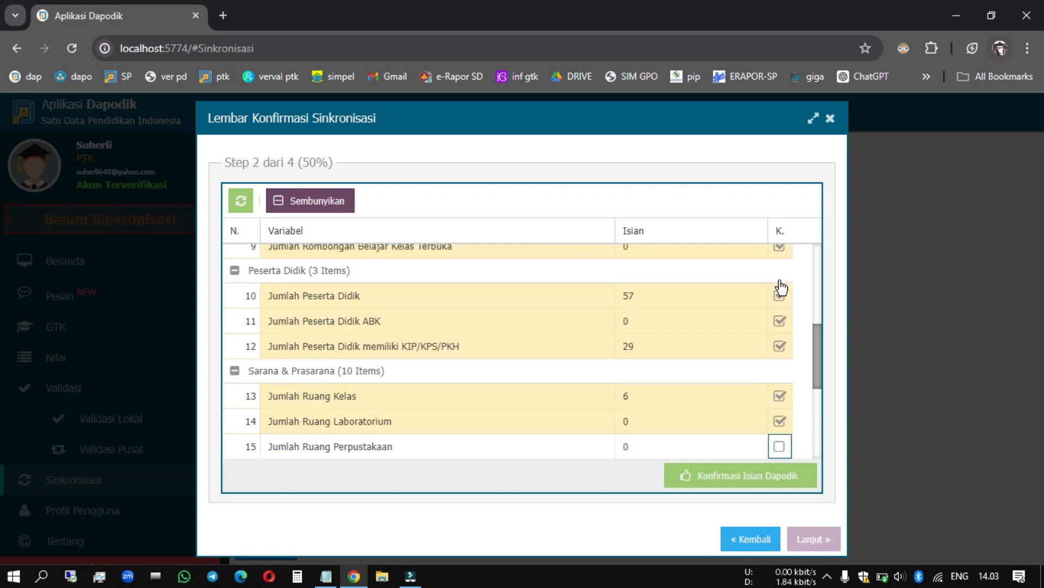
pyautogui.press('Down')
pyautogui.press('space')
pyautogui.press('Up')
pyautogui.press('space')
pyautogui.press('Down')
pyautogui.press('Down')
pyautogui.press('space')
pyautogui.press('Down')
pyautogui.press('space')
pyautogui.press('Down')
pyautogui.press('space')
pyautogui.press('Down')
pyautogui.press('space')
pyautogui.press('Down')
pyautogui.press('space')
pyautogui.press('Down')
pyautogui.press('space')
pyautogui.press('Down')
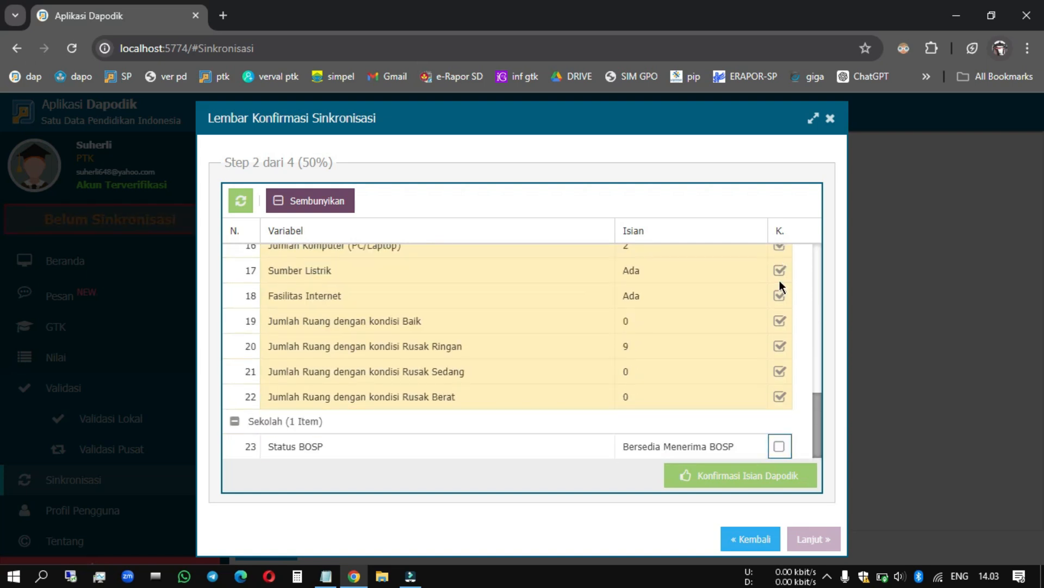
pyautogui.press('space')
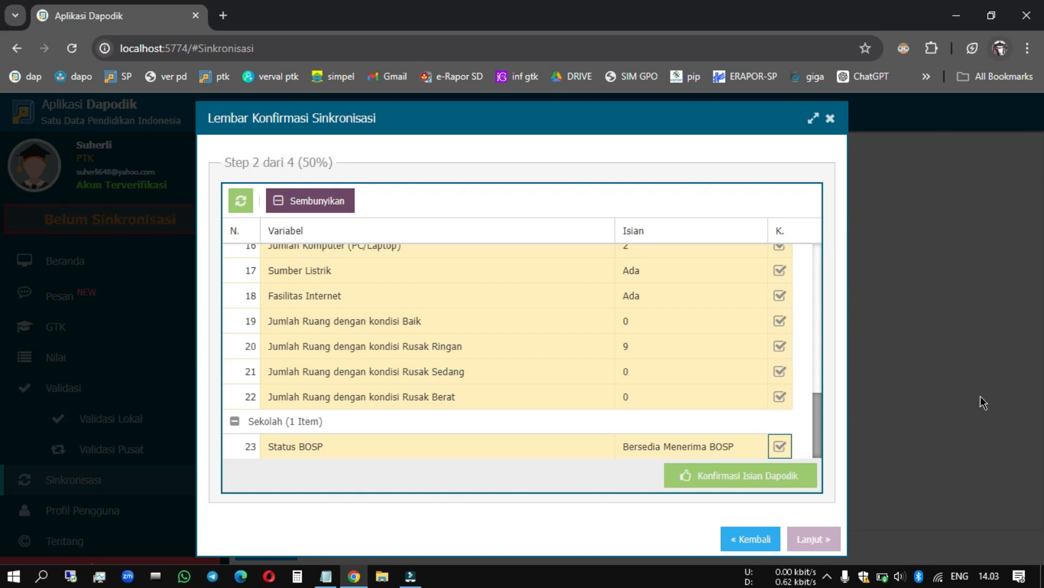
# Step: Submit the confirmed items, confirm facilities data and integrity statement, and agree to send
pyautogui.click(792, 475)
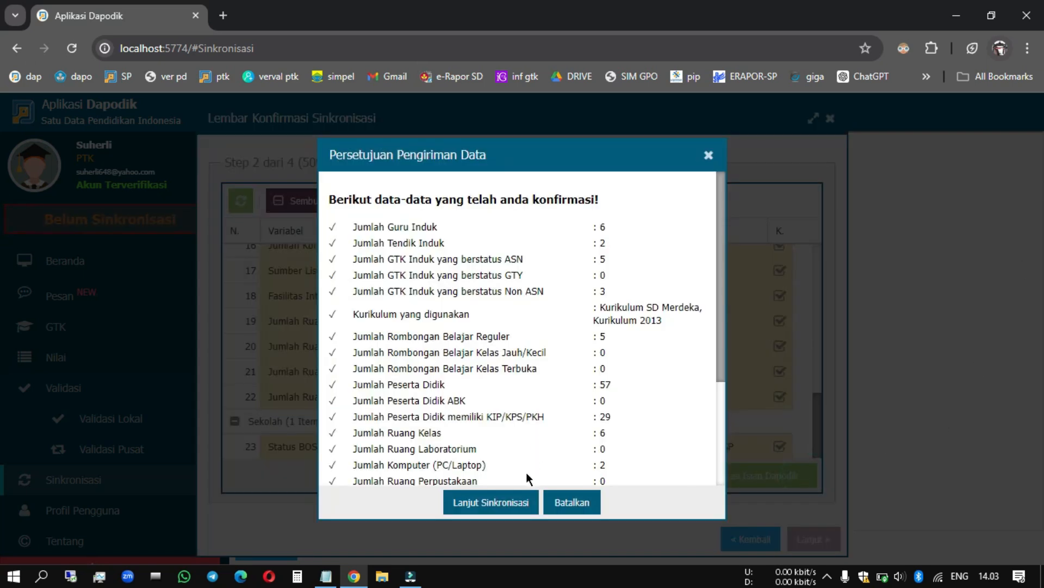
pyautogui.click(521, 496)
pyautogui.click(743, 473)
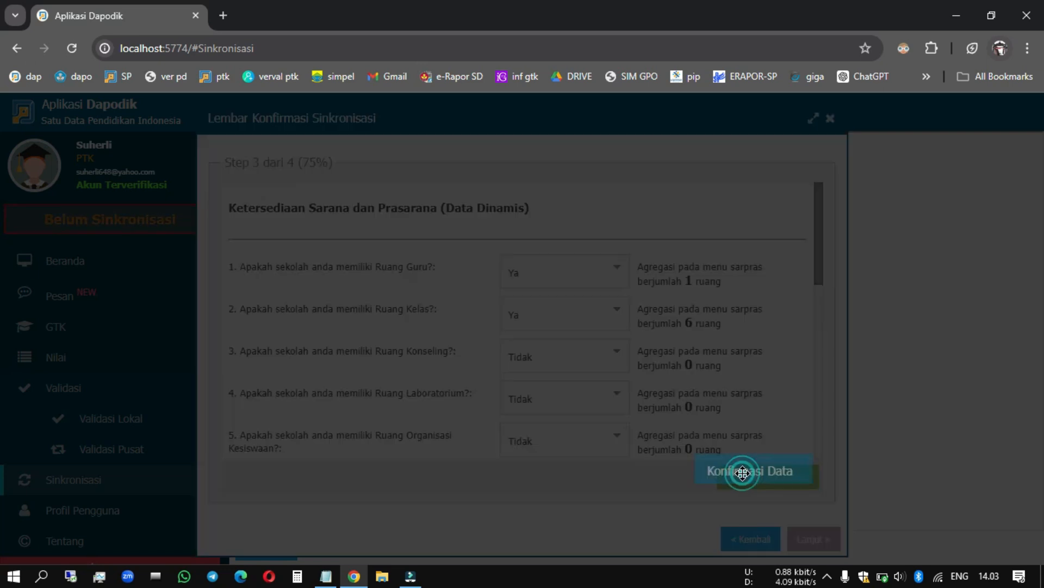
pyautogui.click(497, 368)
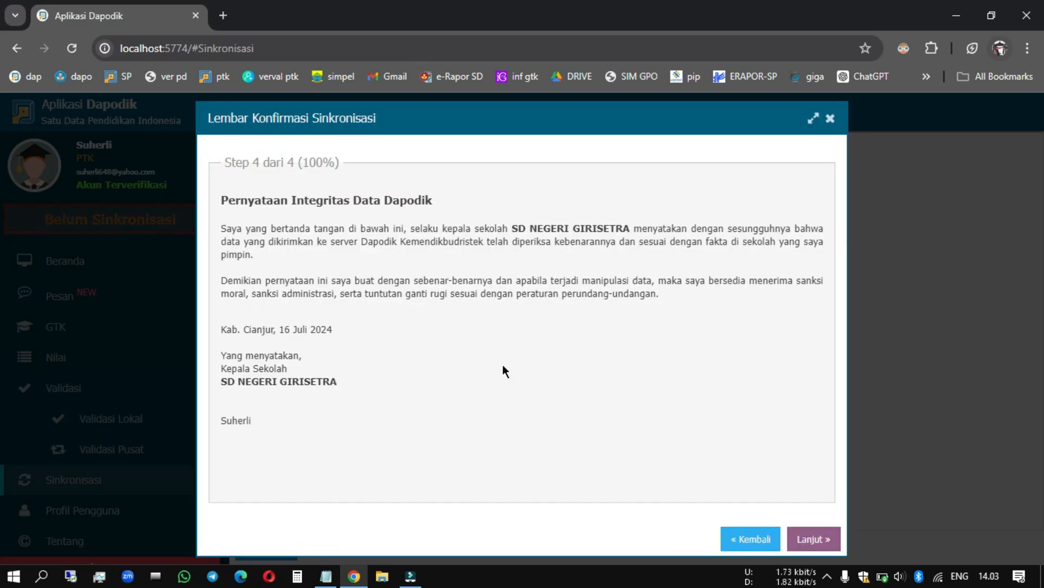
pyautogui.click(812, 534)
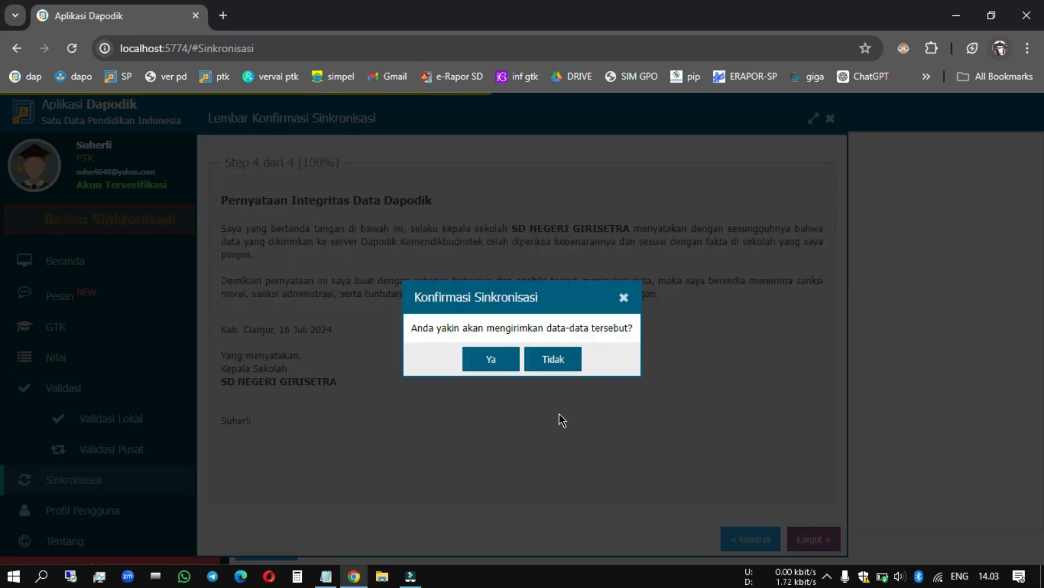
pyautogui.click(491, 357)
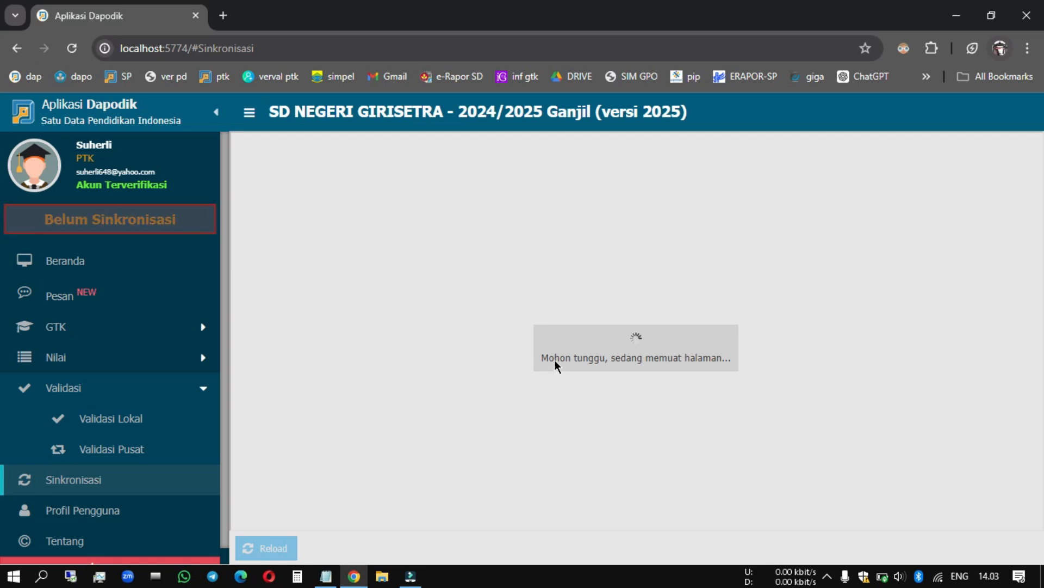
pyautogui.rightClick(882, 577)
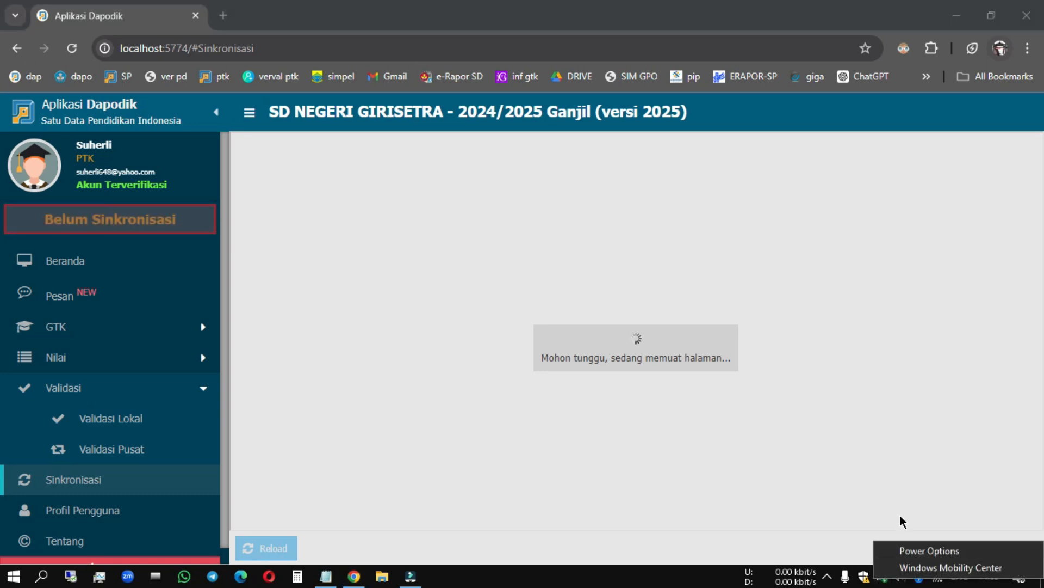
# Step: Check the Balanced power plan settings, close them, then start Dapodik's SINKRONISASI with the server
pyautogui.click(911, 549)
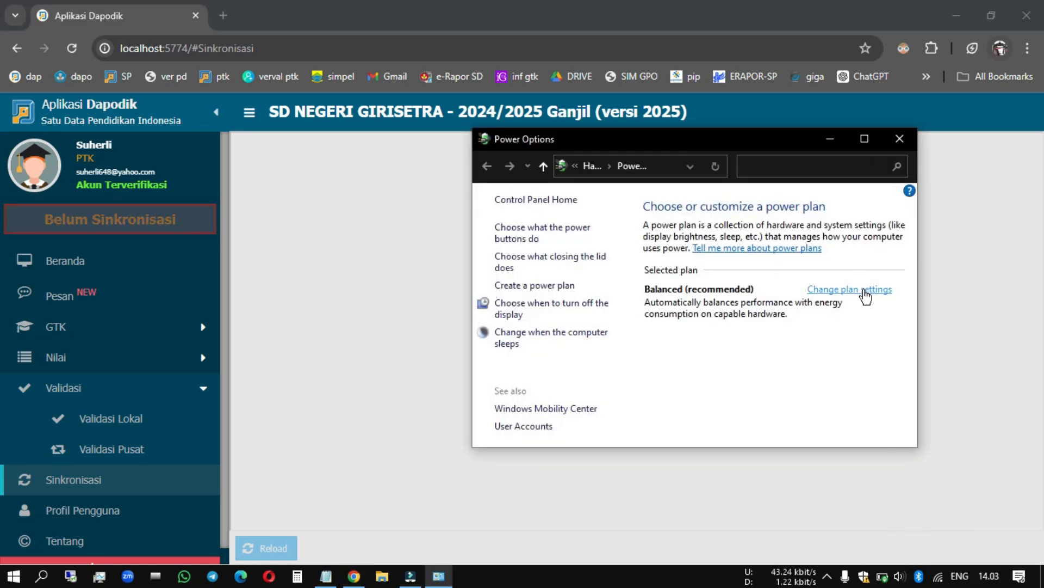
pyautogui.click(860, 287)
pyautogui.click(900, 138)
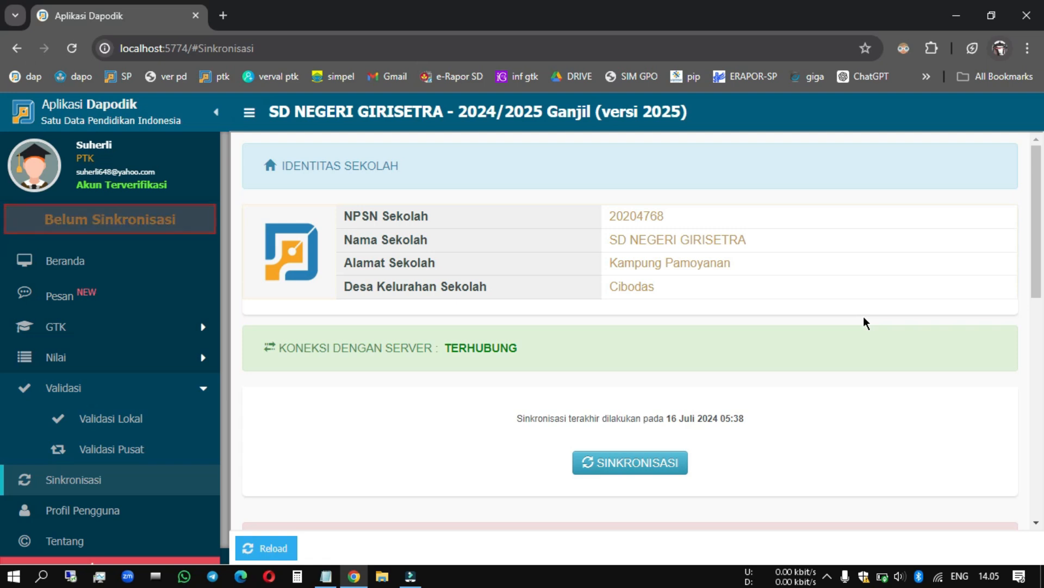
pyautogui.click(629, 471)
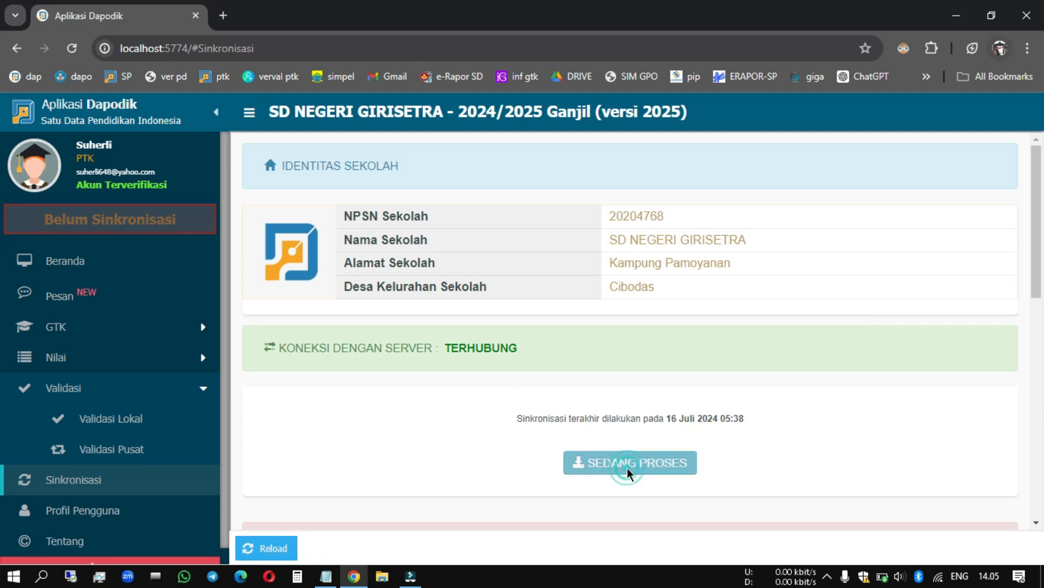